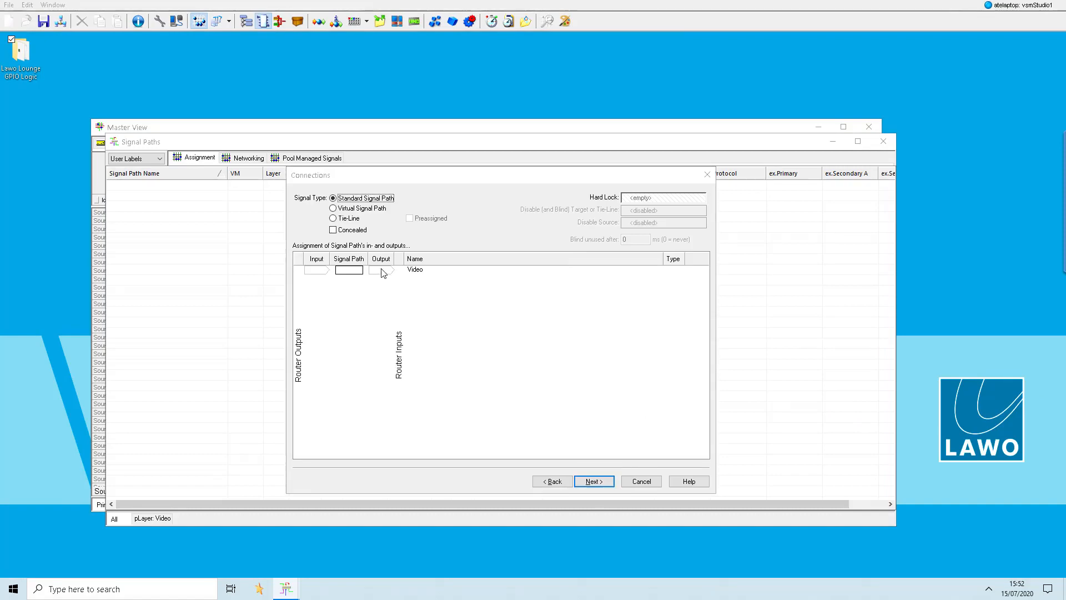
- Finish creating the four CCU signal paths with outputs starting at 1 on the Video layer
left_click(593, 480)
left_click(594, 481)
left_click(597, 482)
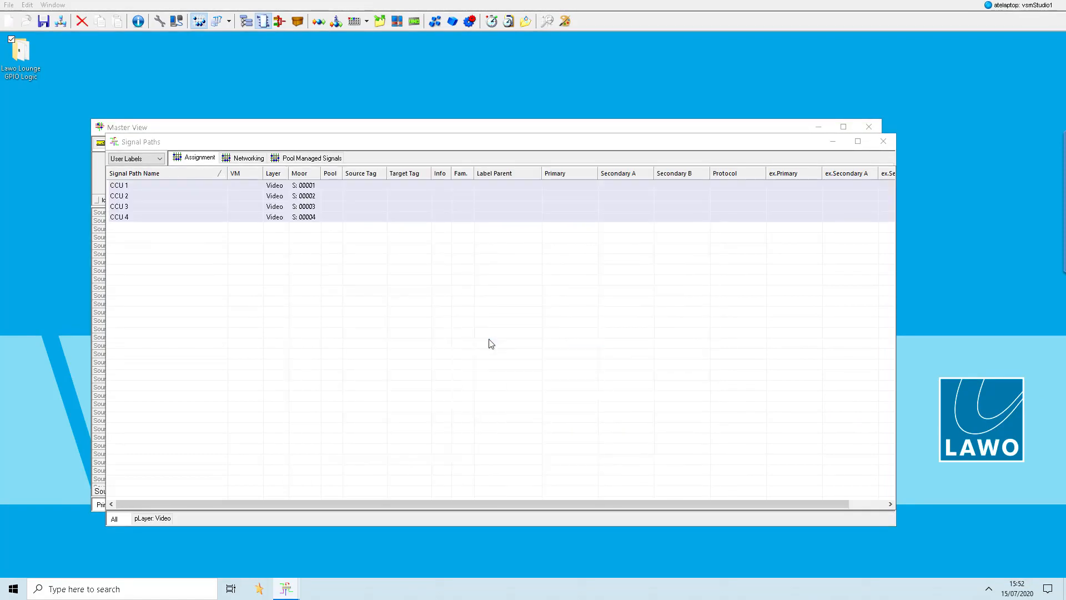
- Create four standard signal paths named Monitor, with inputs starting at 1 on the Video layer
key("Insert")
type("Monitor")
key("Tab")
type("4")
key("Return")
left_click(316, 272)
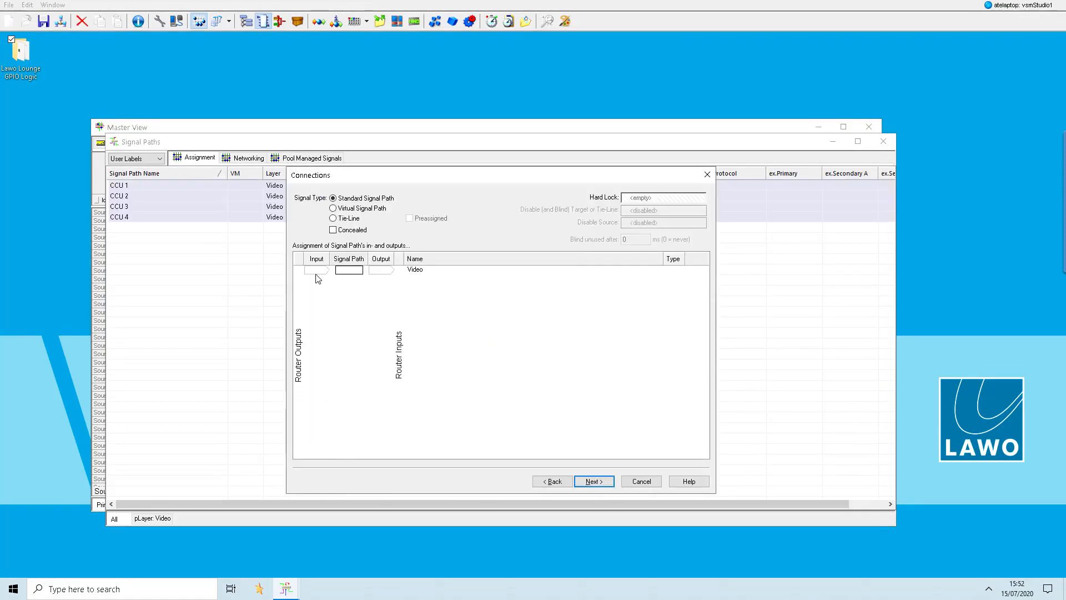
type("1")
key("Return")
key("Return")
key("Return")
key("Return")
- Create four standard signal paths named Processor, with both inputs and outputs starting at 5 on the Video layer
right_click(327, 285)
left_click(345, 291)
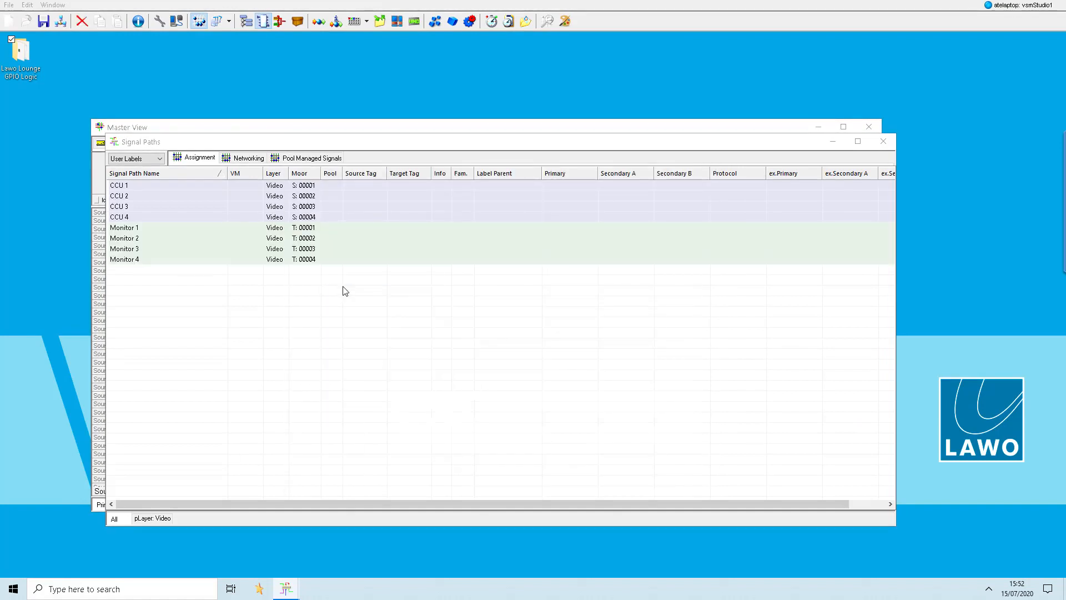
type("Processor")
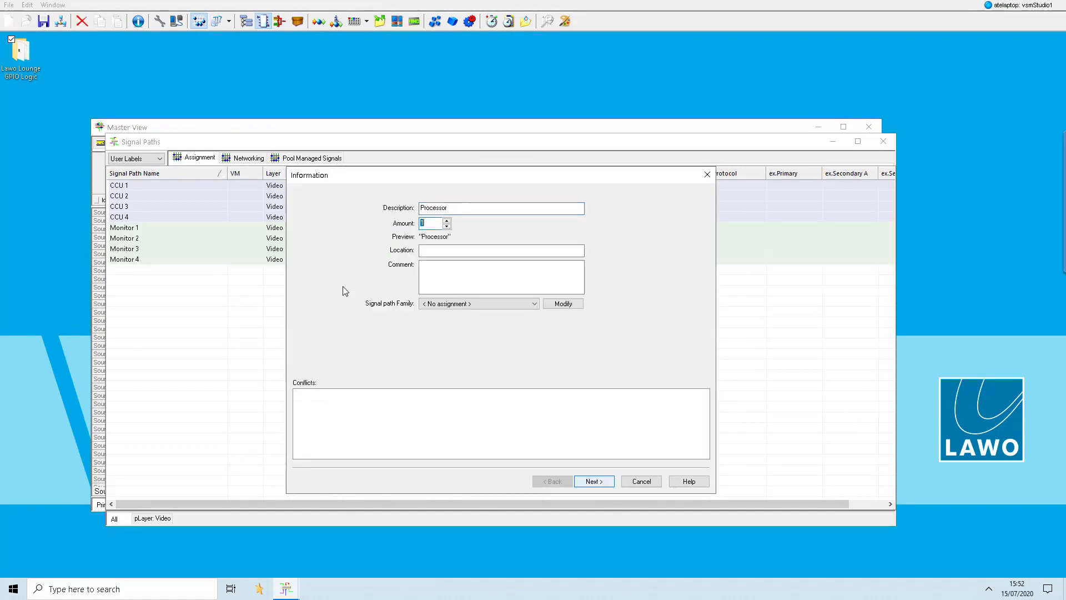
type("4")
key("Return")
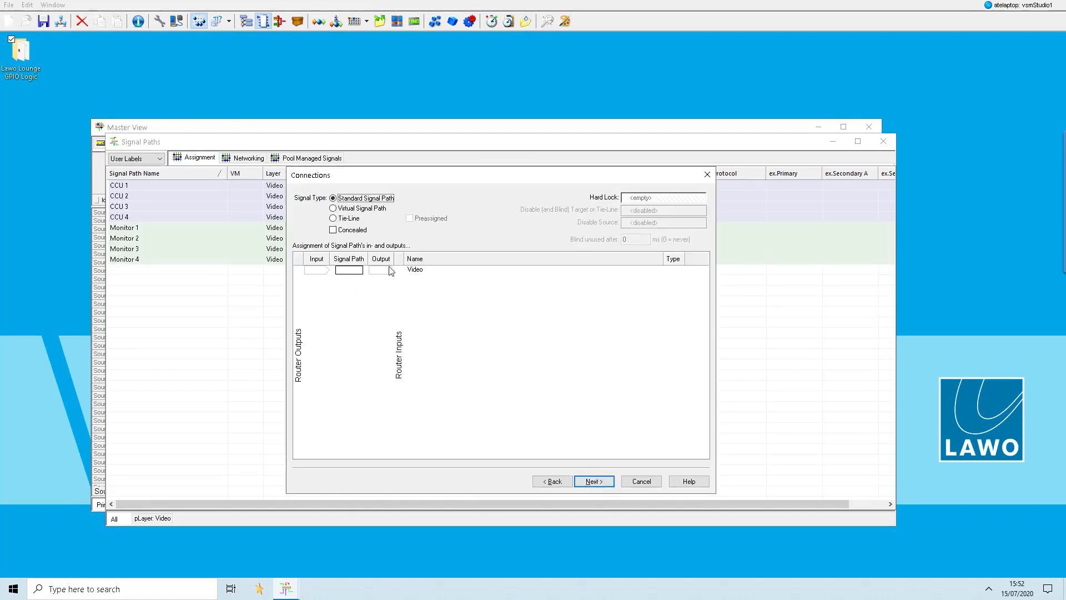
left_click(321, 274)
left_click(346, 298)
left_click(388, 271)
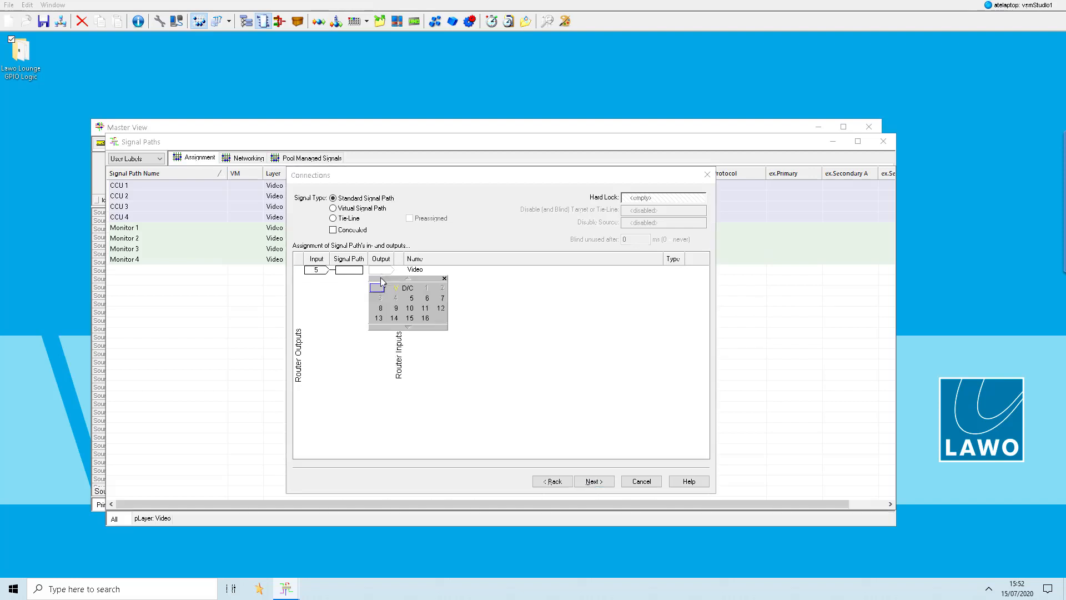
left_click(411, 298)
key("Return")
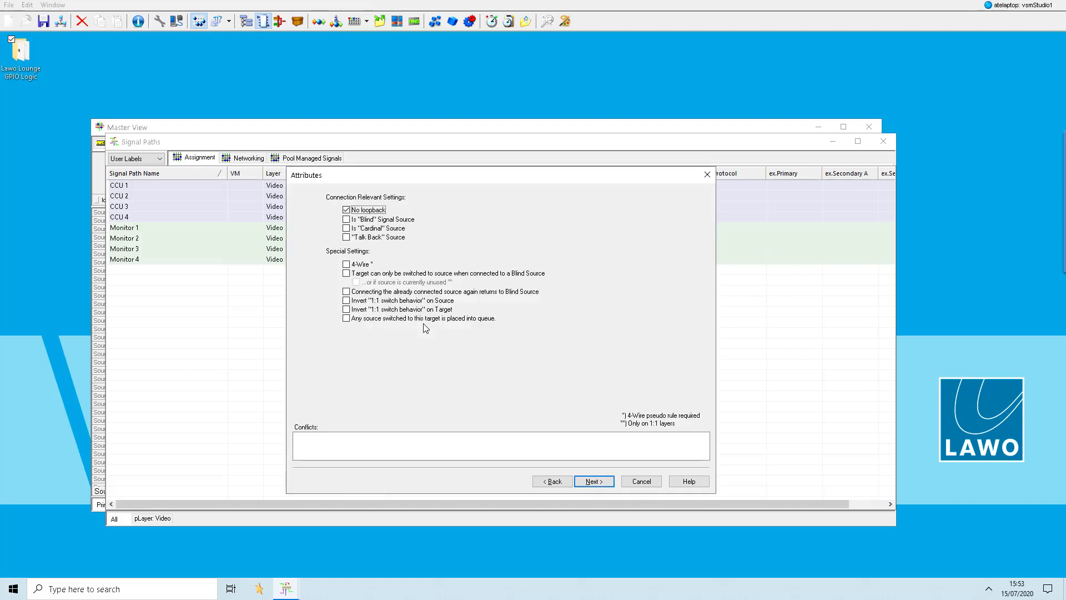
key("Return")
- Create a single signal path named Disconnect with its Video output assigned to D/C
right_click(382, 373)
left_click(406, 377)
type("Disconnect")
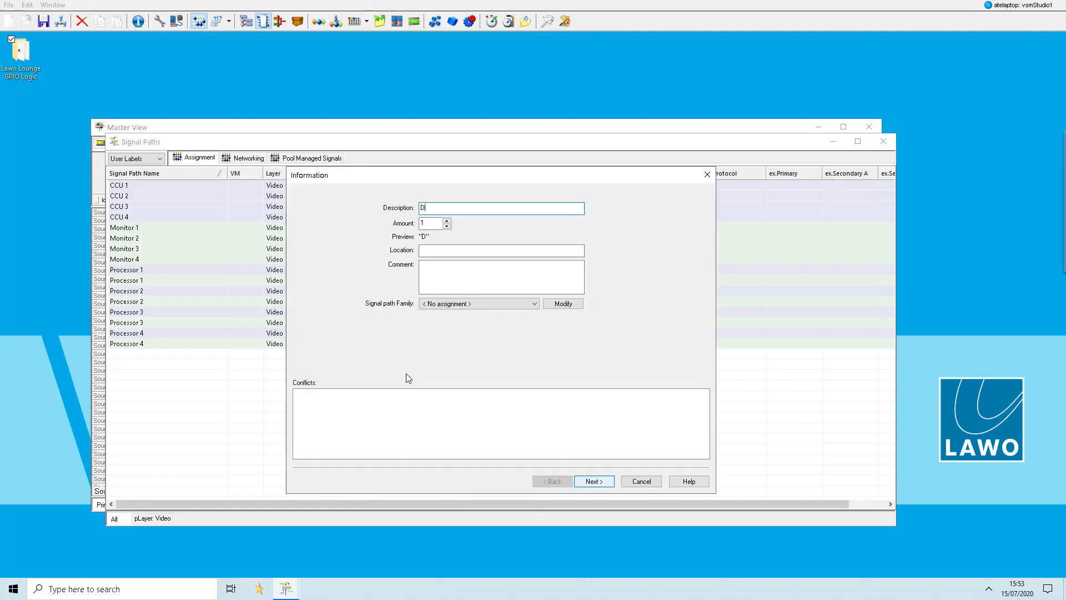
left_click(597, 485)
left_click(380, 272)
left_click(400, 287)
left_click(584, 483)
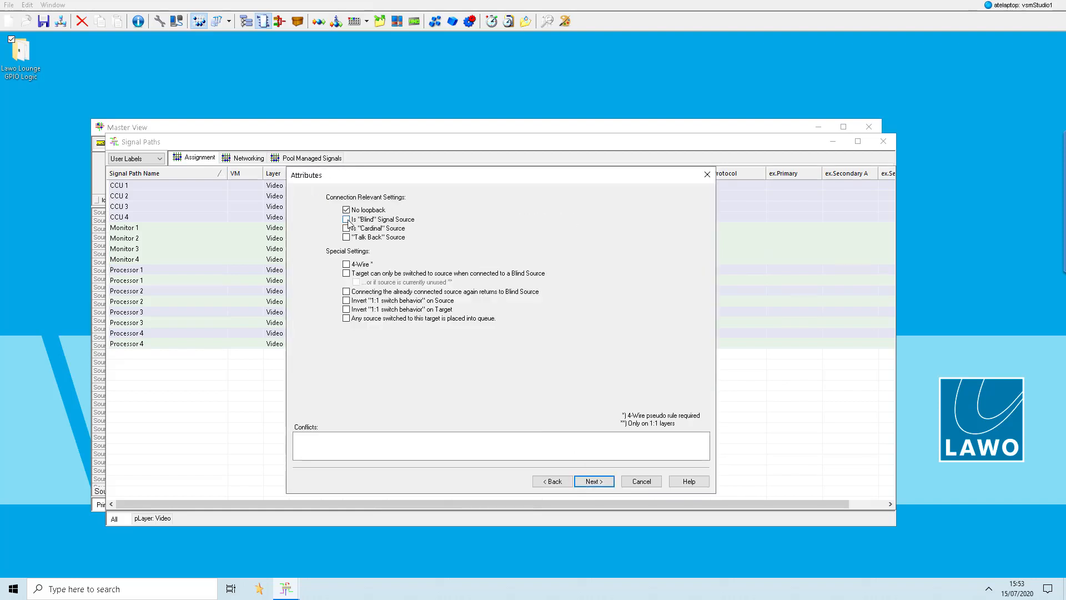
left_click(593, 482)
left_click(593, 482)
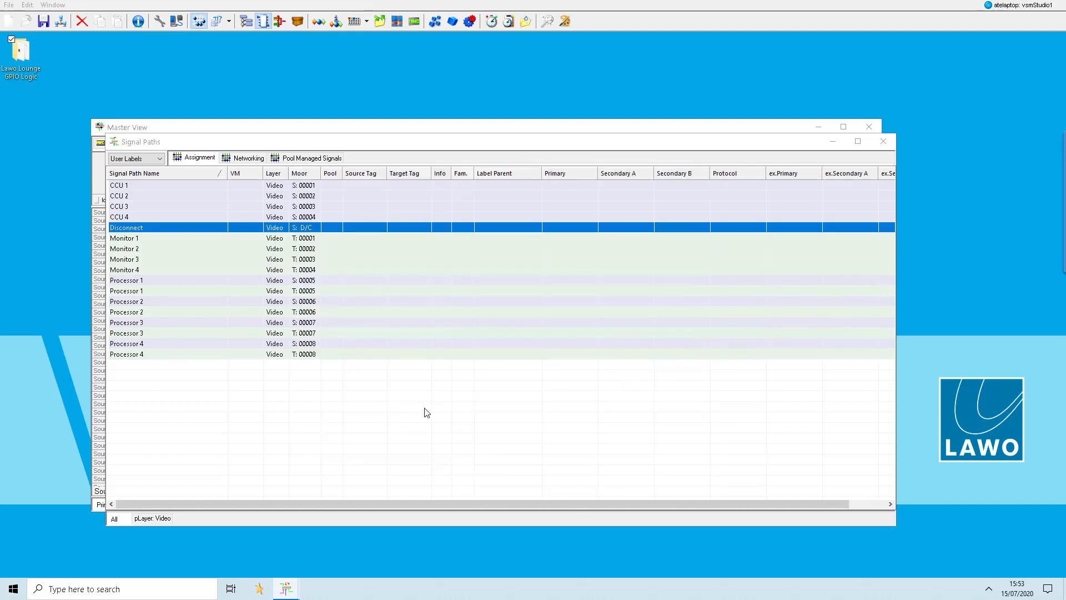
- Create four virtual signal paths named Virtual Camera, with a virtual input and a virtual output on the Video layer
right_click(425, 411)
left_click(450, 414)
type("Virtual")
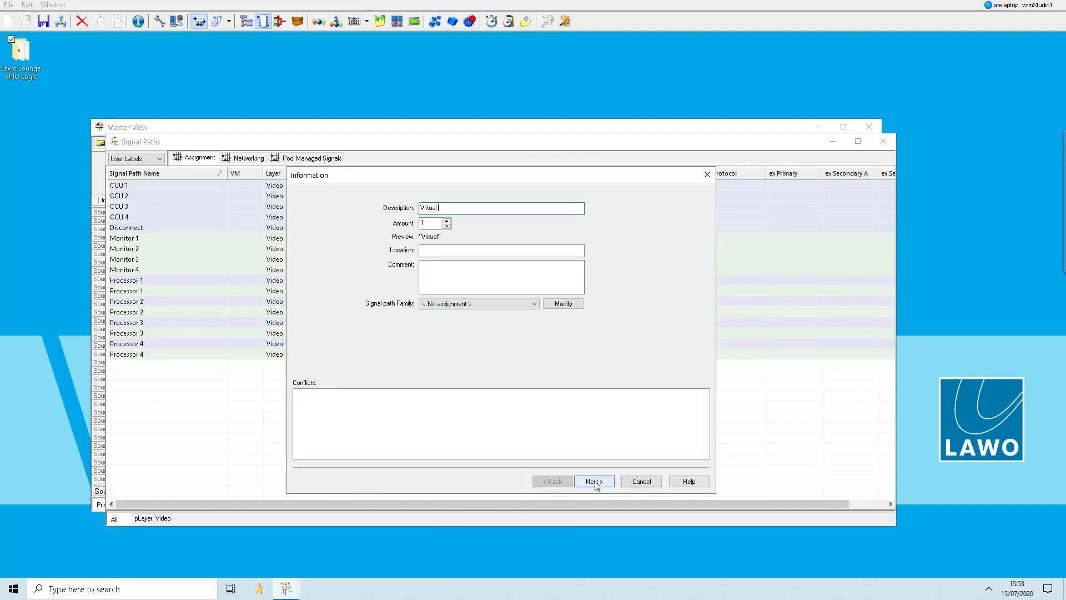
type(" Camera")
type("4")
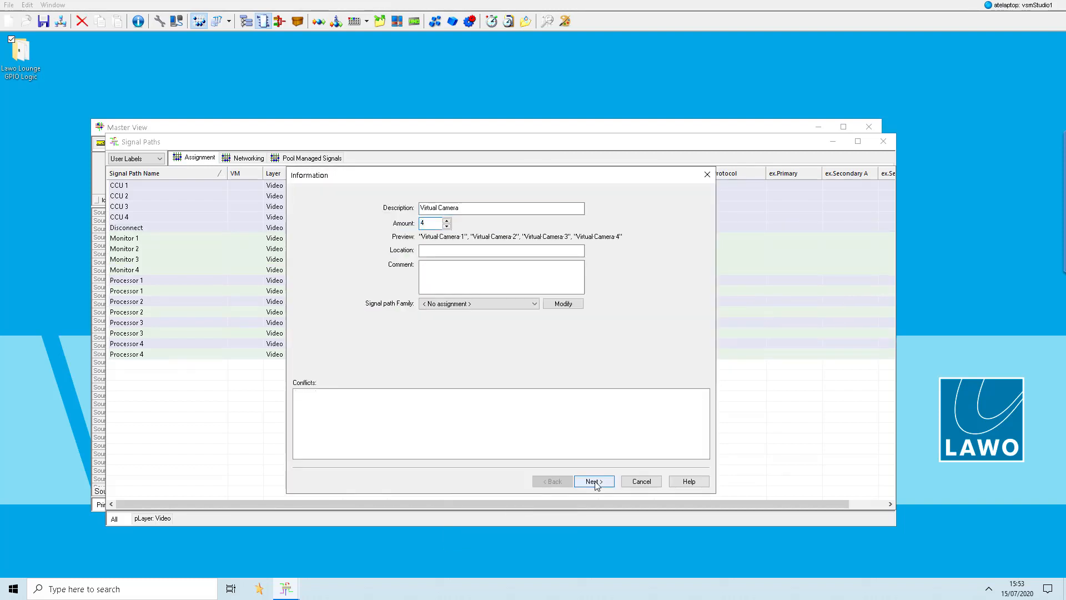
left_click(594, 481)
left_click(364, 208)
left_click(380, 271)
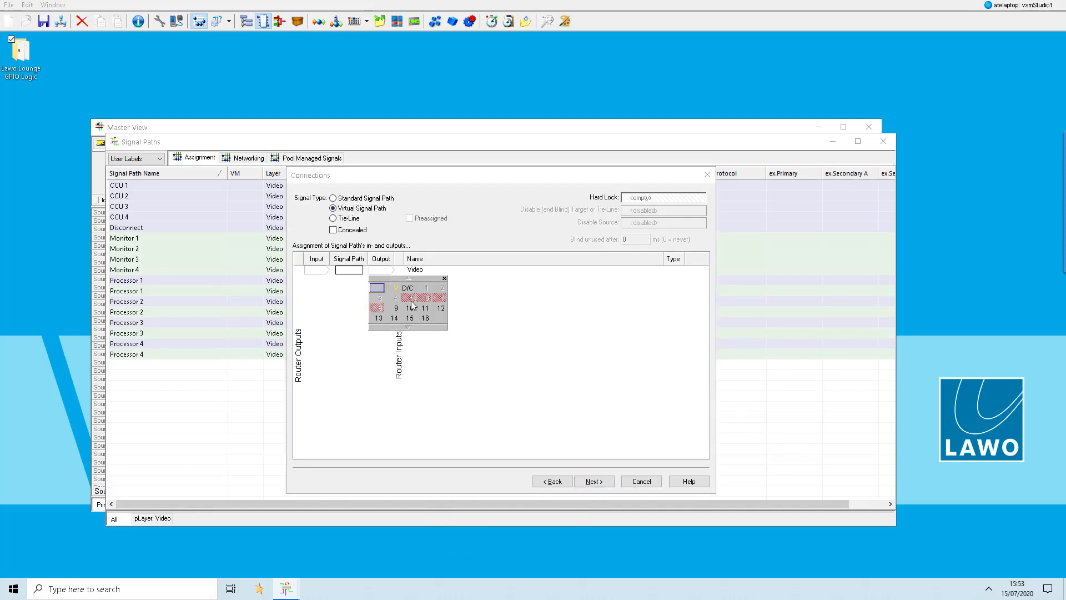
left_click(397, 288)
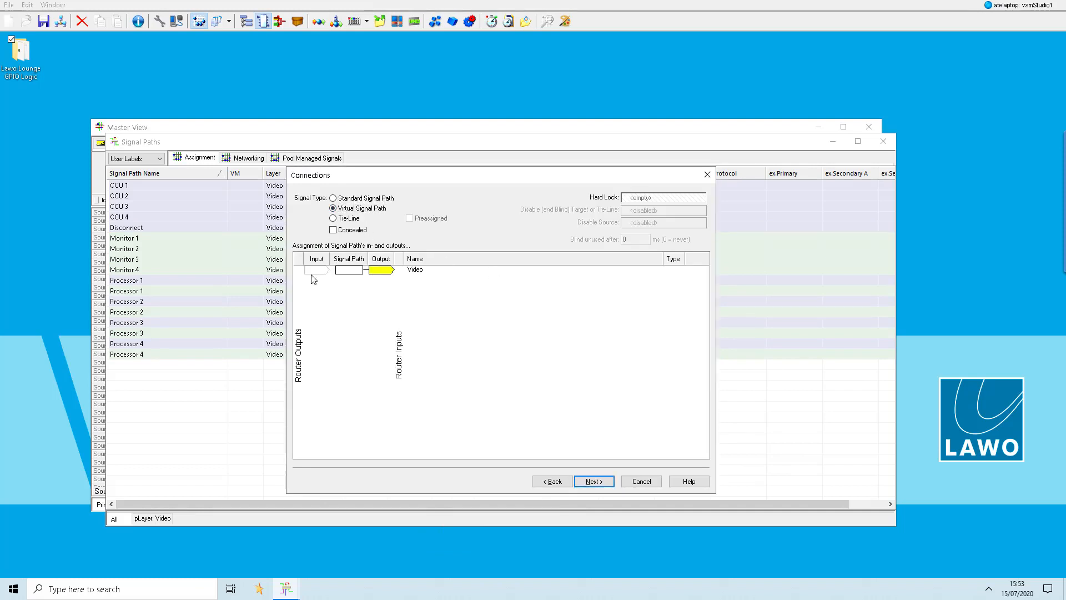
left_click(318, 271)
key("Return")
key("Return")
key("Return")
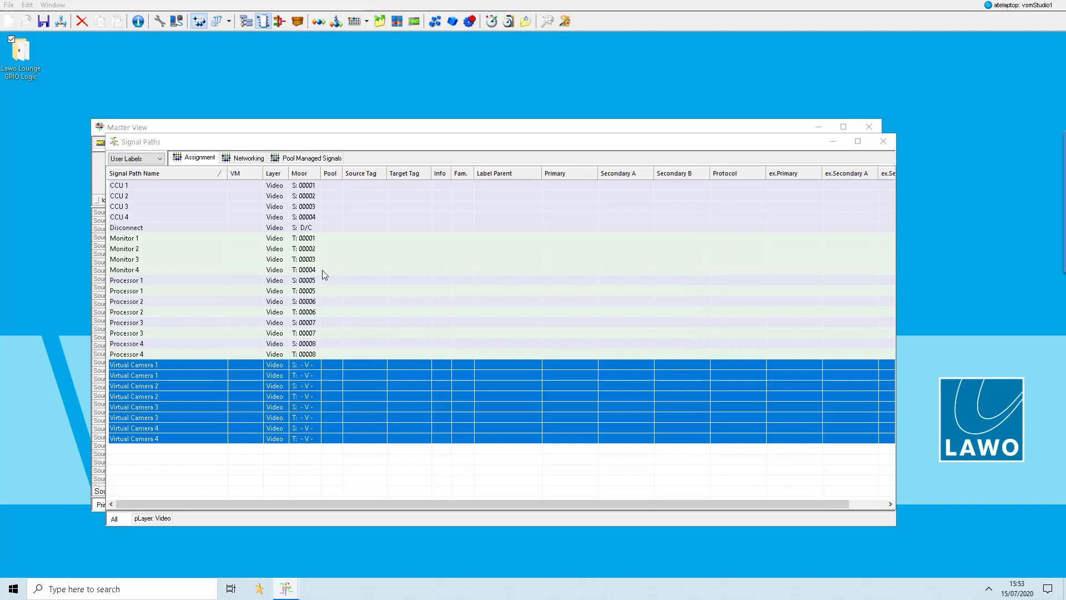
- Create four standard signal paths named Mixer input, with inputs starting at 9 on the Video layer
right_click(323, 271)
left_click(343, 279)
type("Mix")
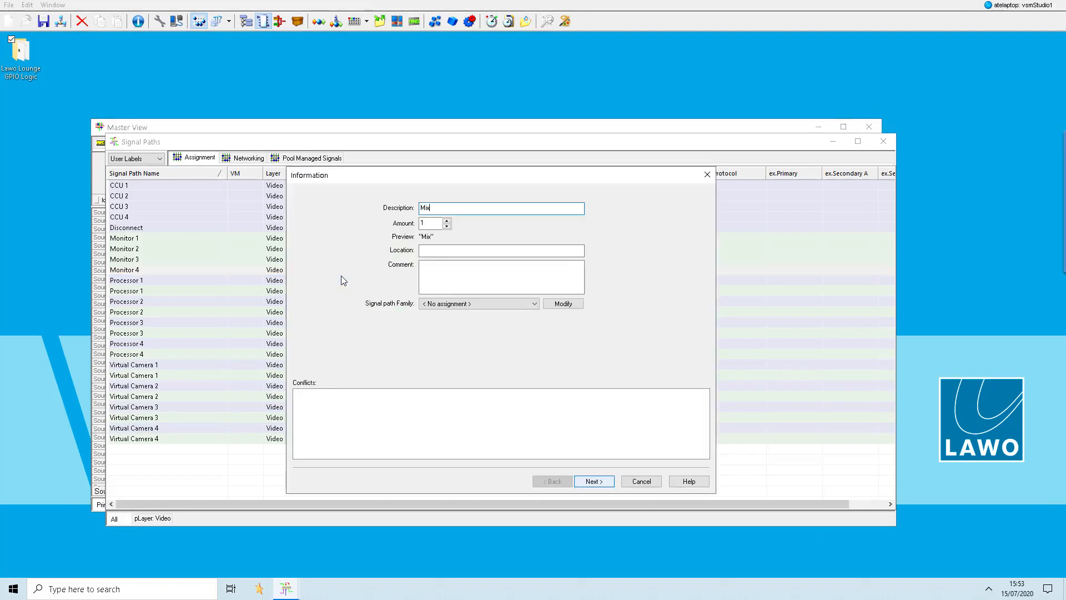
type("er input")
key("Tab")
type("4")
key("Return")
left_click(317, 270)
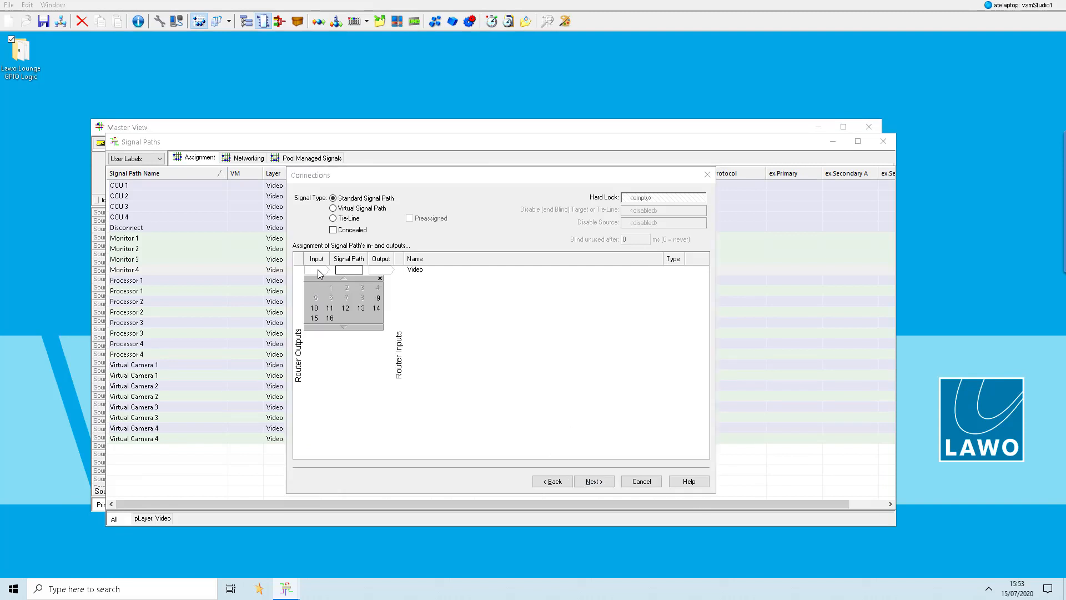
left_click(380, 304)
key("Return")
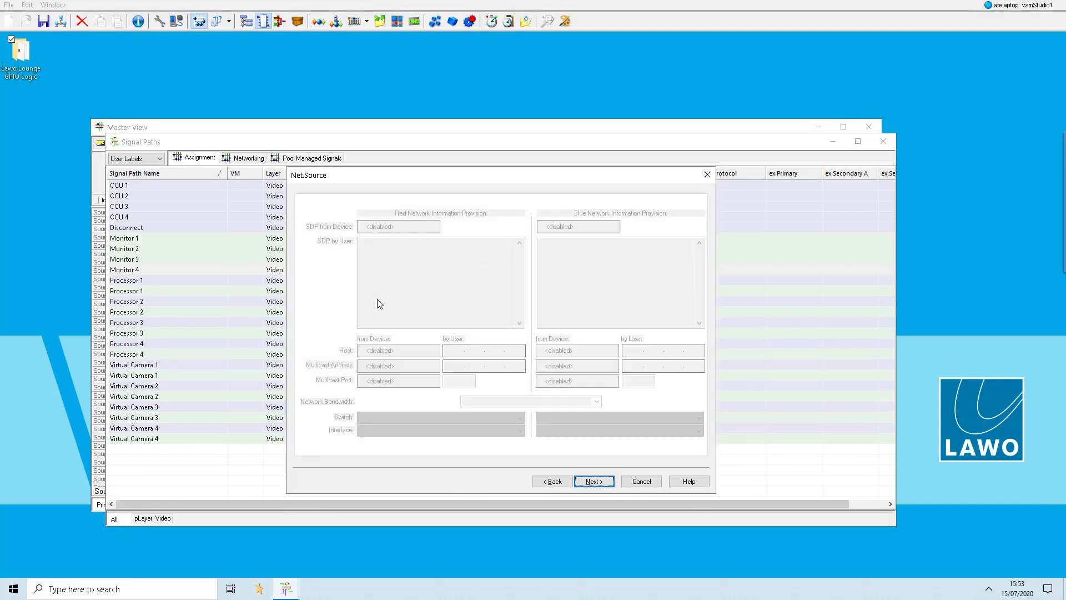
key("Return")
- Create a single signal path named Emergency Embedder with its Video input set to 13
right_click(335, 313)
left_click(339, 321)
type("Emergency Embedder")
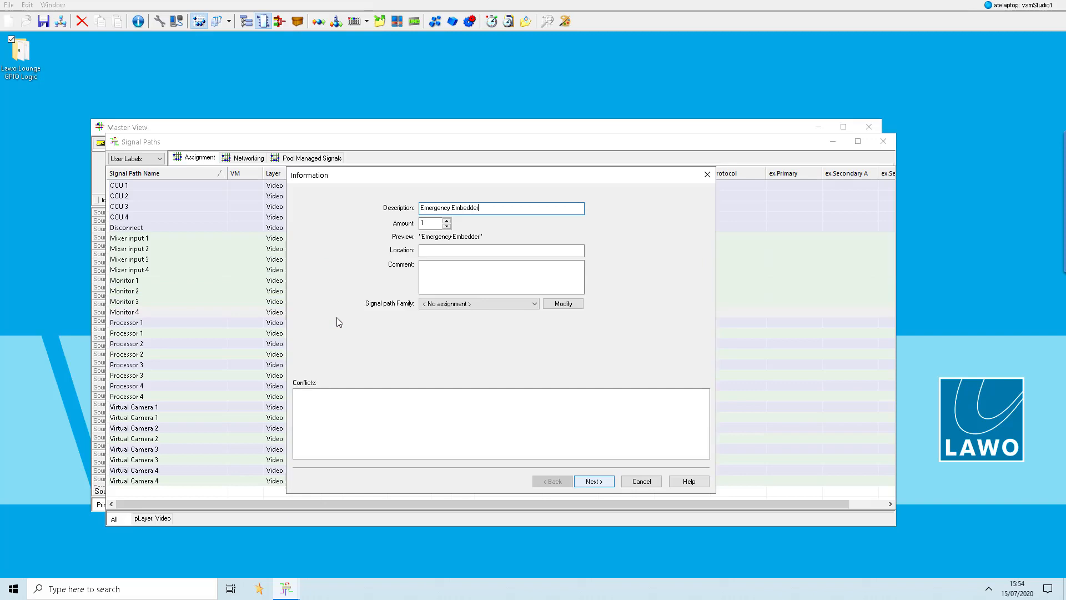
key("Return")
left_click(312, 272)
left_click(361, 308)
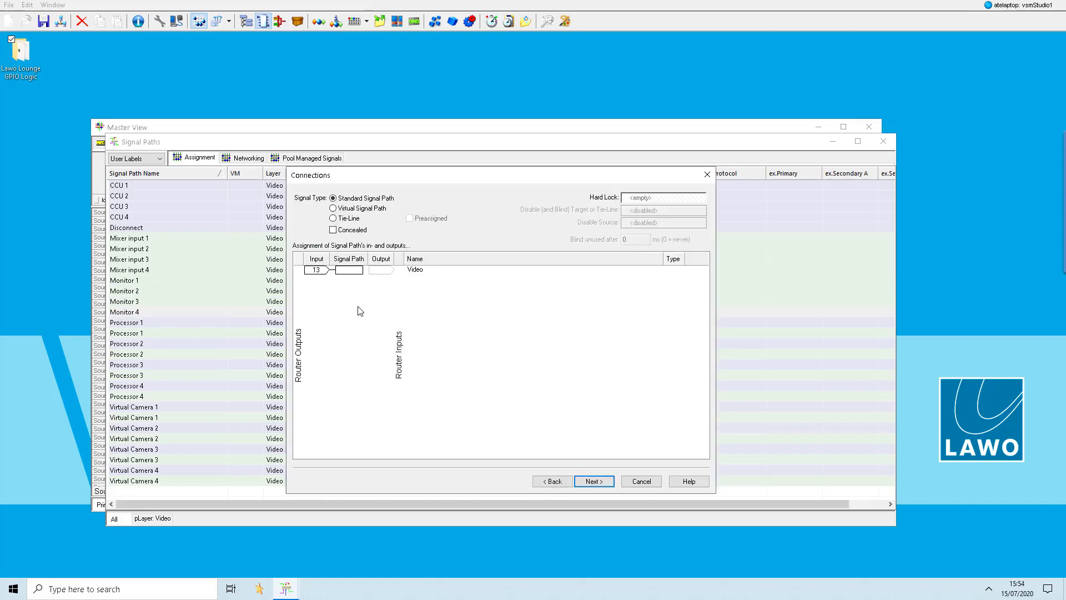
key("Return")
key("Return")
- Arrange the Master View and Signal Paths windows side by side and sort the signal paths by Moor
key("super+Right")
left_click(358, 305)
left_click(728, 73)
- Assign Disconnect, CCU 1–4, Processor 1–4 and Virtual Camera 1–4 as sources 1 to 13 in the Master View
left_click(568, 138)
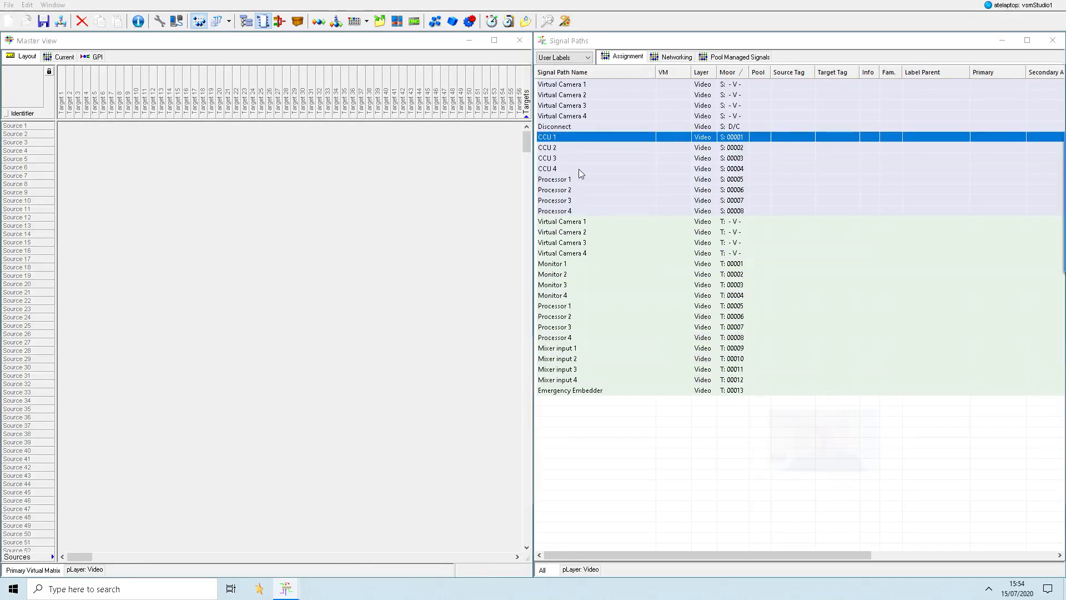
left_click(577, 169, "shift")
left_click_drag(578, 169, 28, 126)
left_click(575, 180)
left_click(577, 212, "shift")
left_click_drag(575, 211, 28, 159)
left_click_drag(562, 127, 28, 126)
left_click(567, 117, "shift")
left_click_drag(568, 106, 29, 202)
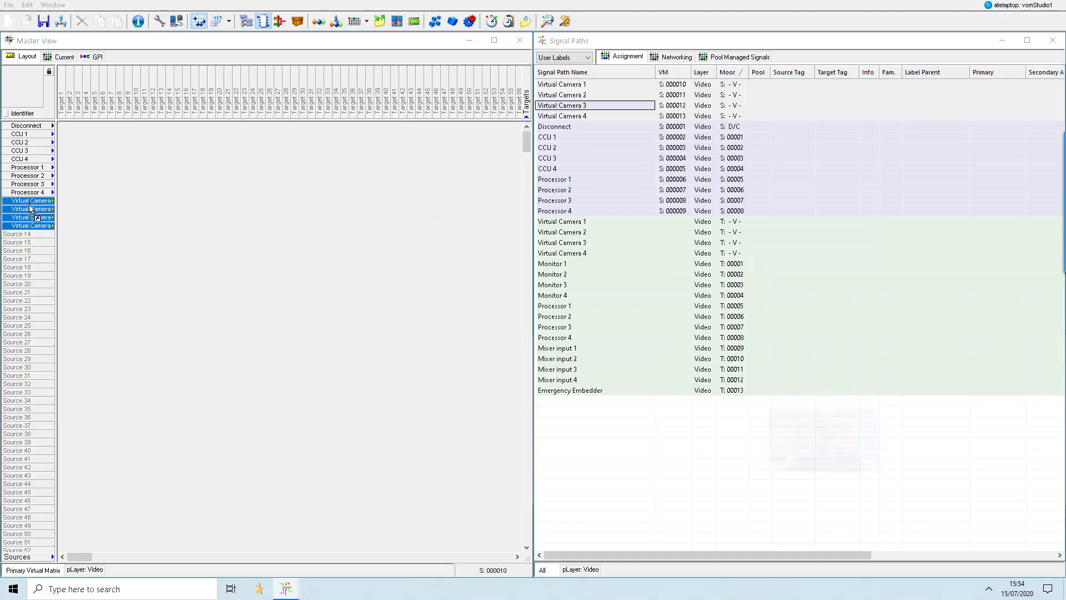
- Assign the Monitor to Emergency Embedder paths as Master View targets 1 to 13 and Virtual Camera 1–4 as targets 14 to 17
left_click(558, 264)
left_click(561, 391, "shift")
left_click_drag(560, 369, 62, 100)
left_click(572, 222)
left_click(575, 252, "shift")
left_click_drag(575, 253, 172, 103)
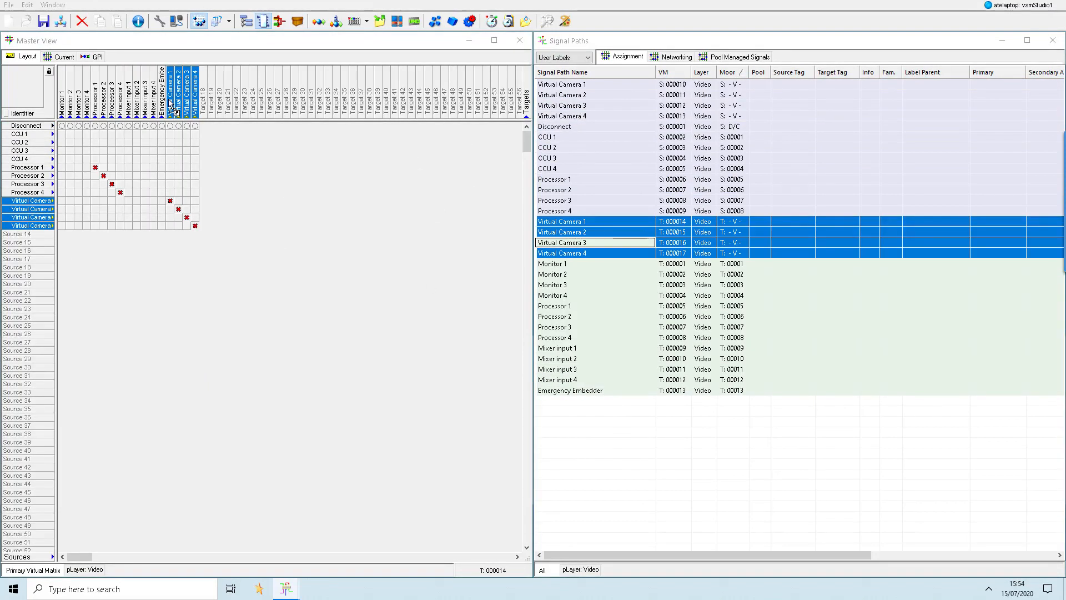
- Save the configuration as GPIO in the Configurations folder
left_click(9, 4)
left_click(27, 55)
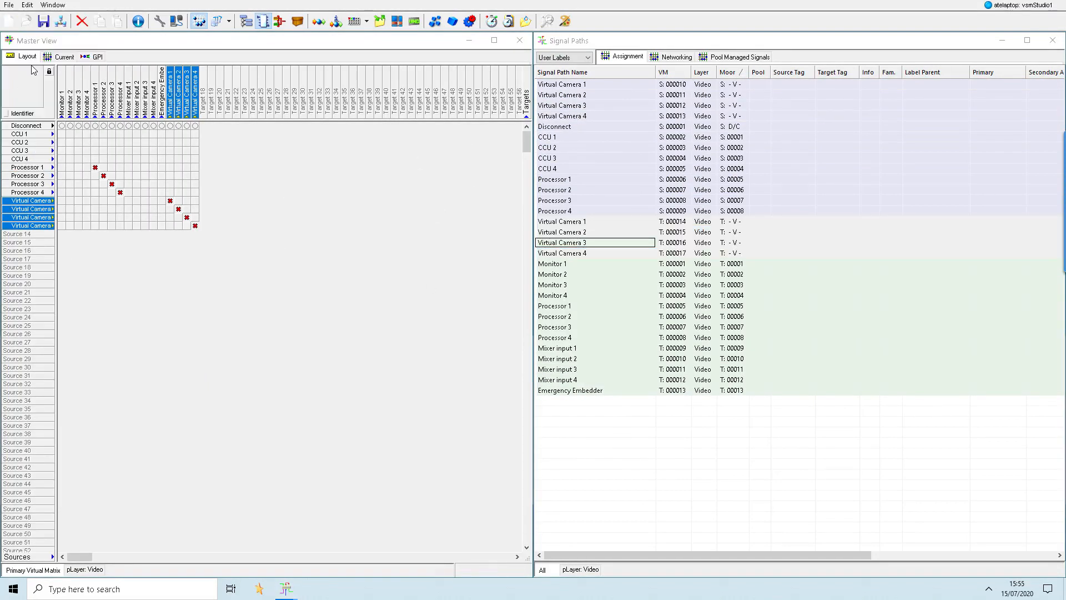
type("GPIO")
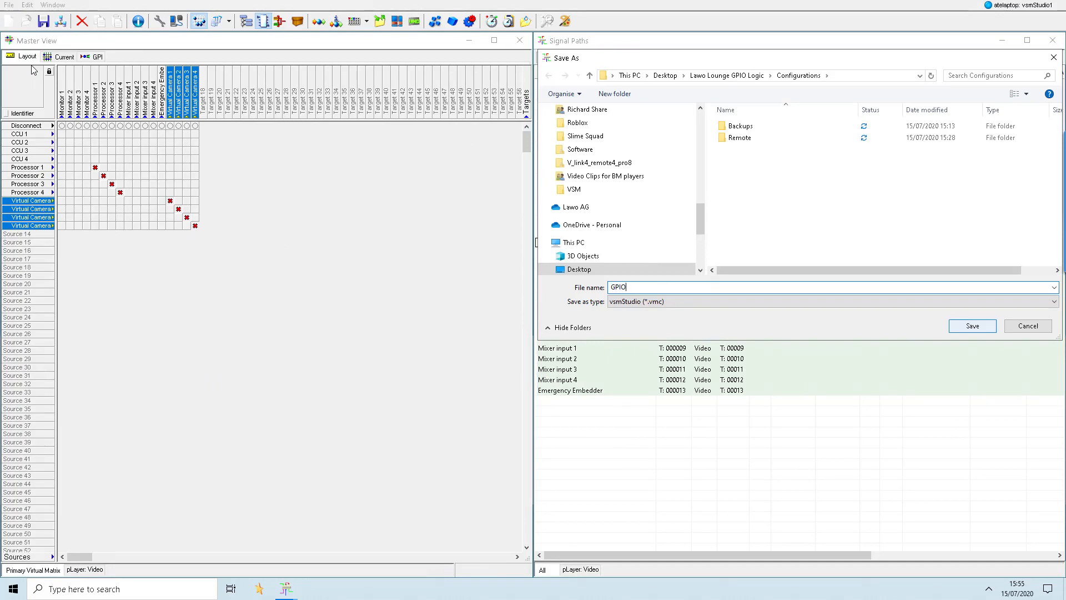
key("Return")
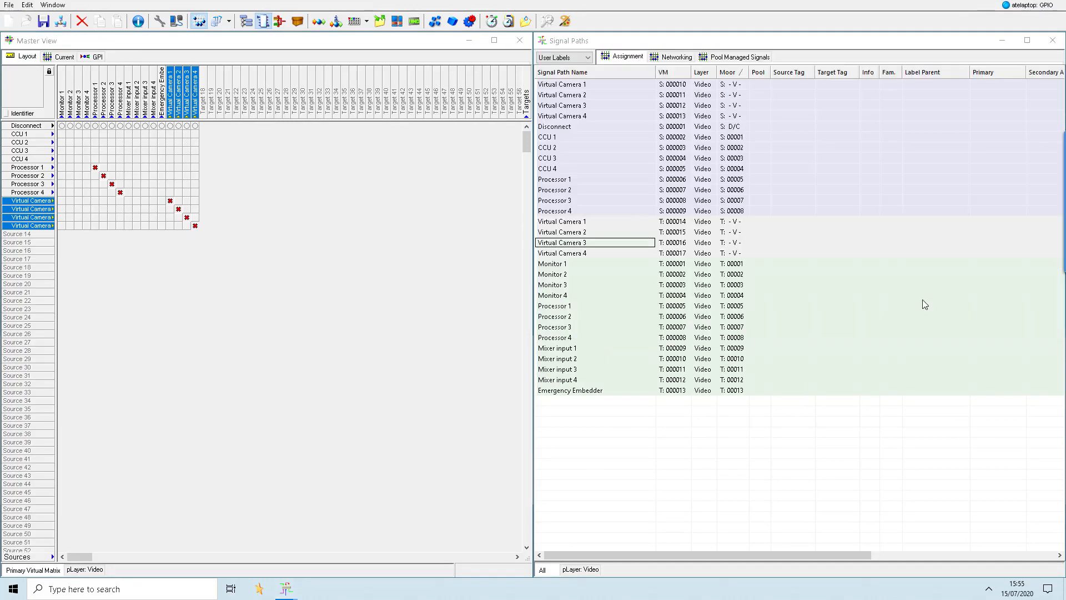
- Add a new communication port using the VSM Dummy X-Switch protocol
left_click(176, 21)
left_click(687, 341)
left_click(432, 100)
scroll(453, 222, "down", 5)
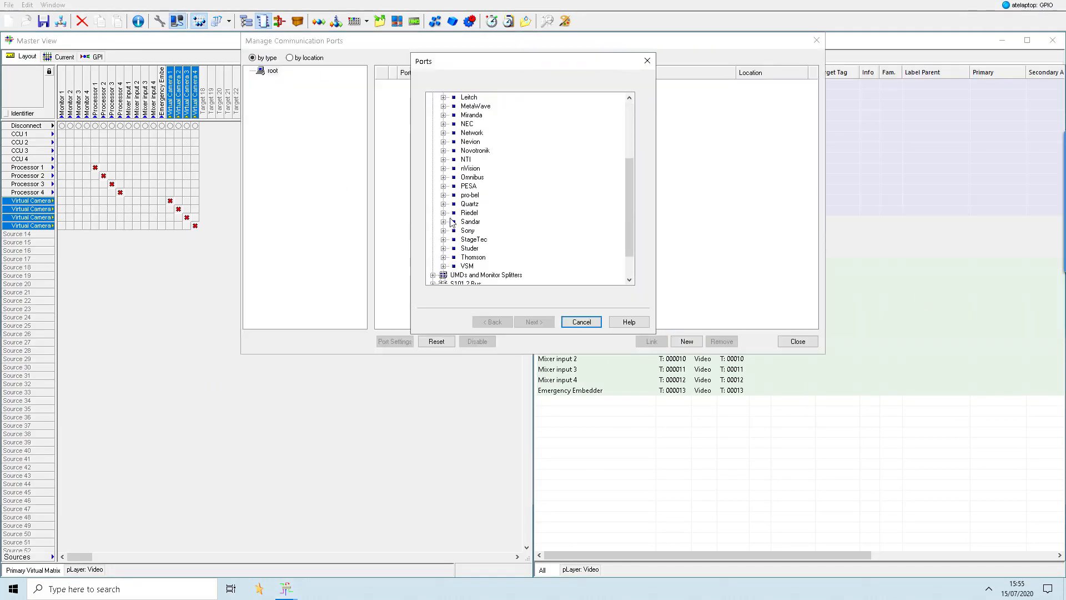
left_click(444, 266)
left_click(493, 275)
left_click(534, 322)
- Give the new port the alternative name Dummy, open its layer assignment, and accept the port settings
type("Dummy")
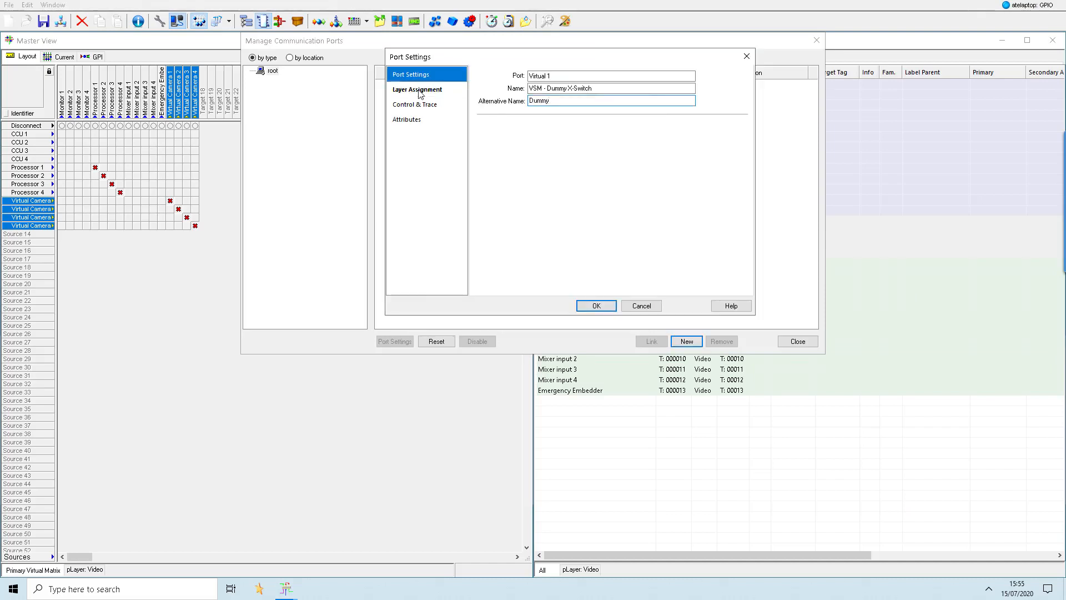
left_click(418, 91)
left_click(596, 306)
left_click(798, 341)
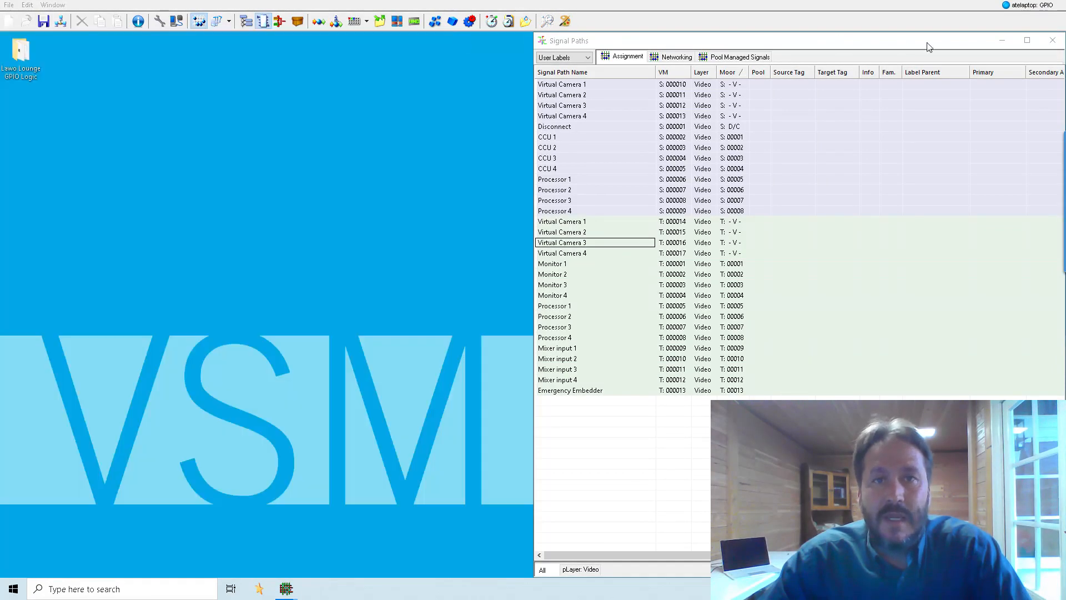
- Minimize the Master View and Signal Paths windows and open two GP-I/O List windows
left_click(469, 41)
left_click(1001, 40)
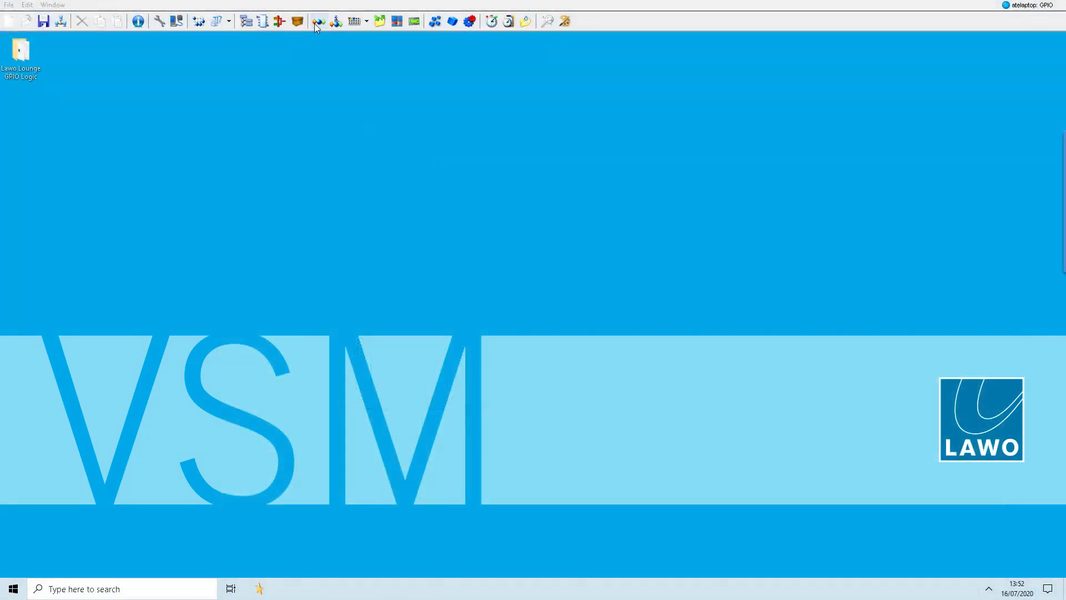
left_click(318, 23)
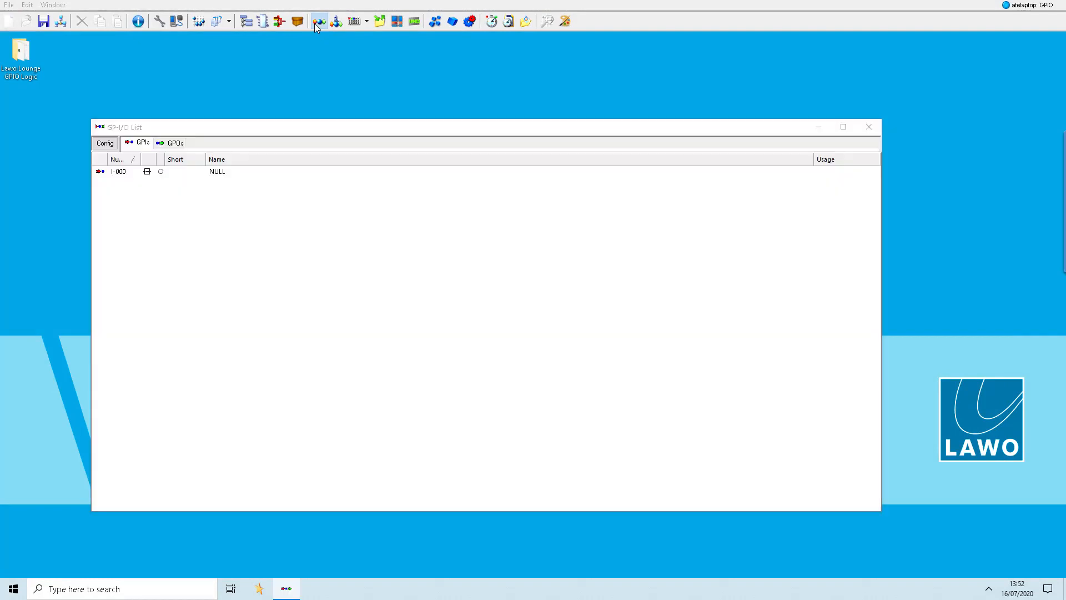
left_click(56, 5)
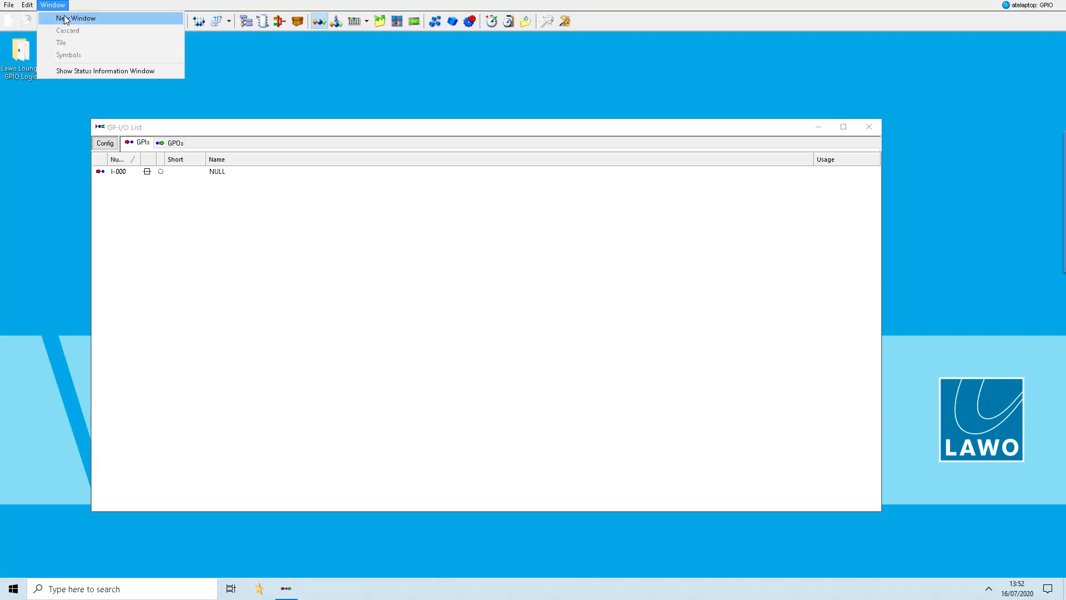
left_click(66, 19)
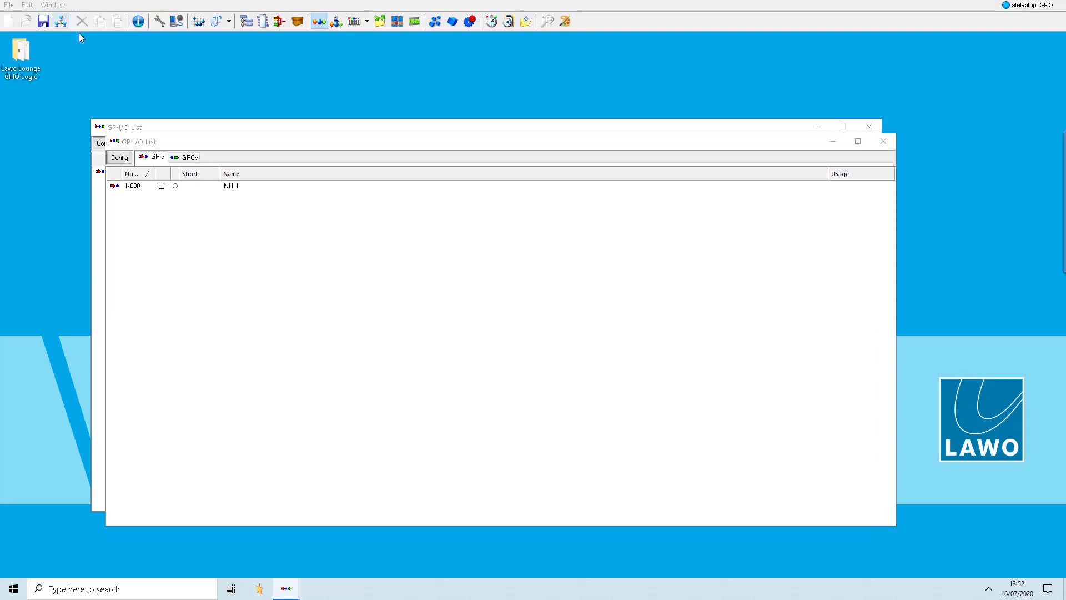
- Snap the first GP-I/O List window to the upper-left quarter of the screen
left_click(172, 129)
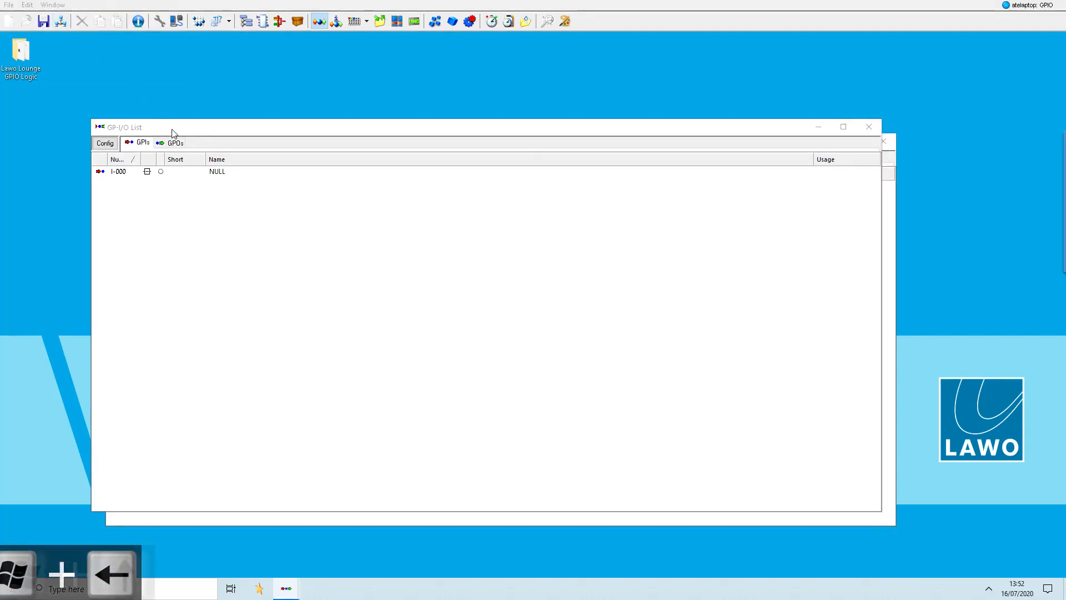
key("super+Left")
key("super+Up")
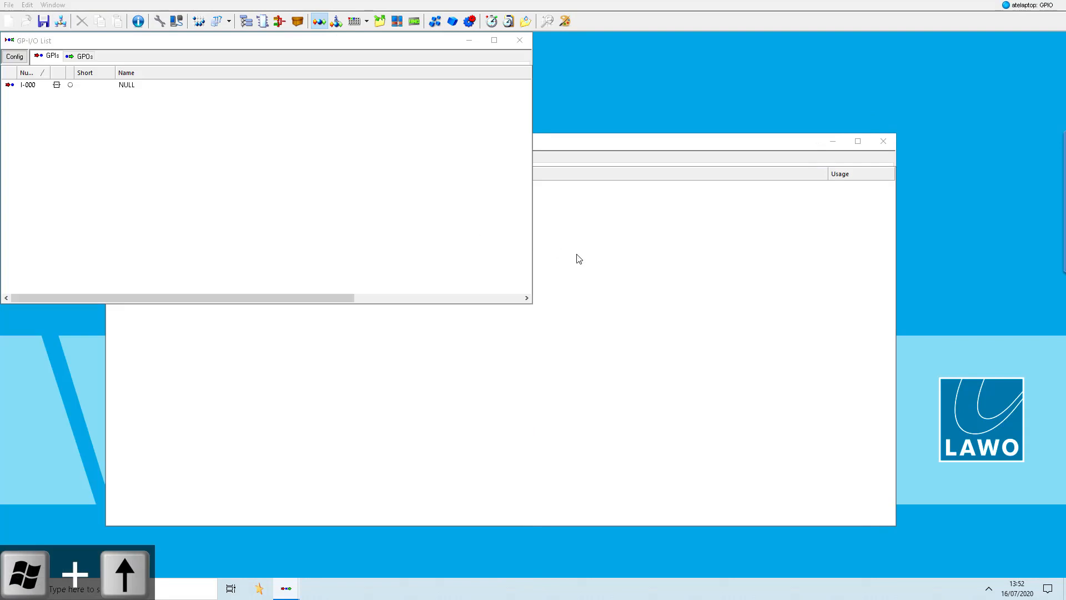
- Show the GPOs in the second GP-I/O List window and snap it to the upper-right quarter of the screen
left_click(588, 254)
left_click(177, 159)
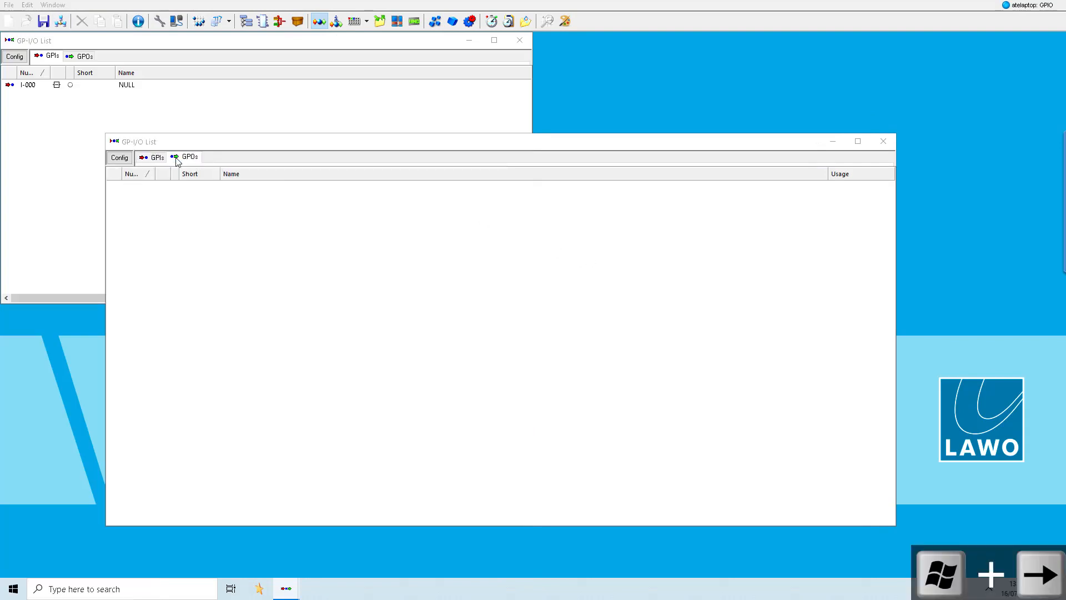
key("super+Right")
key("super+Up")
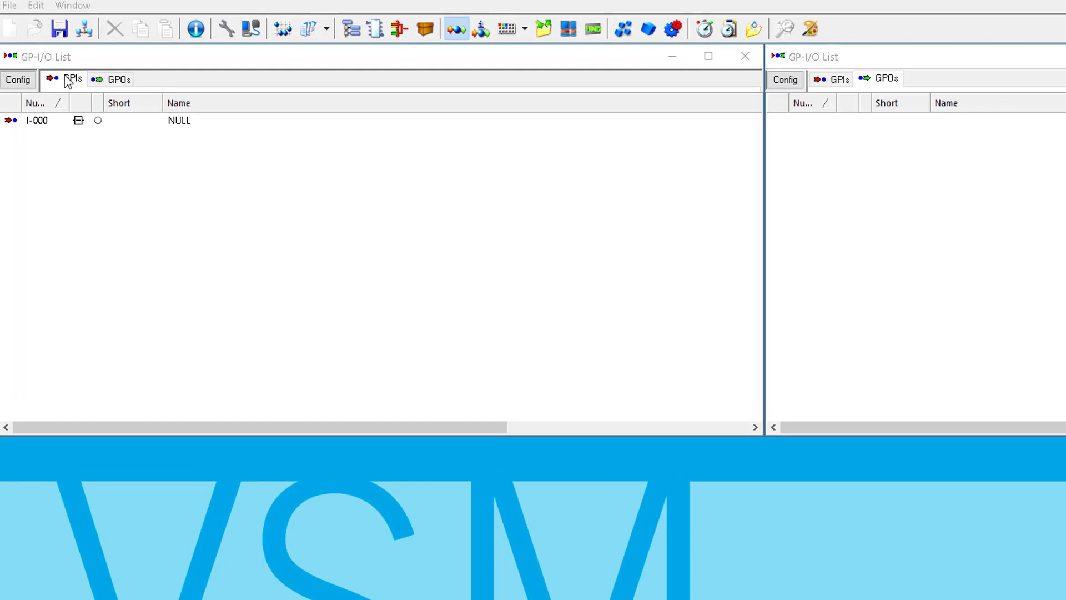
- Create new GPIs starting at number 1 with the enumerated name "Physical GPI in (1-4)"
right_click(149, 178)
left_click(169, 184)
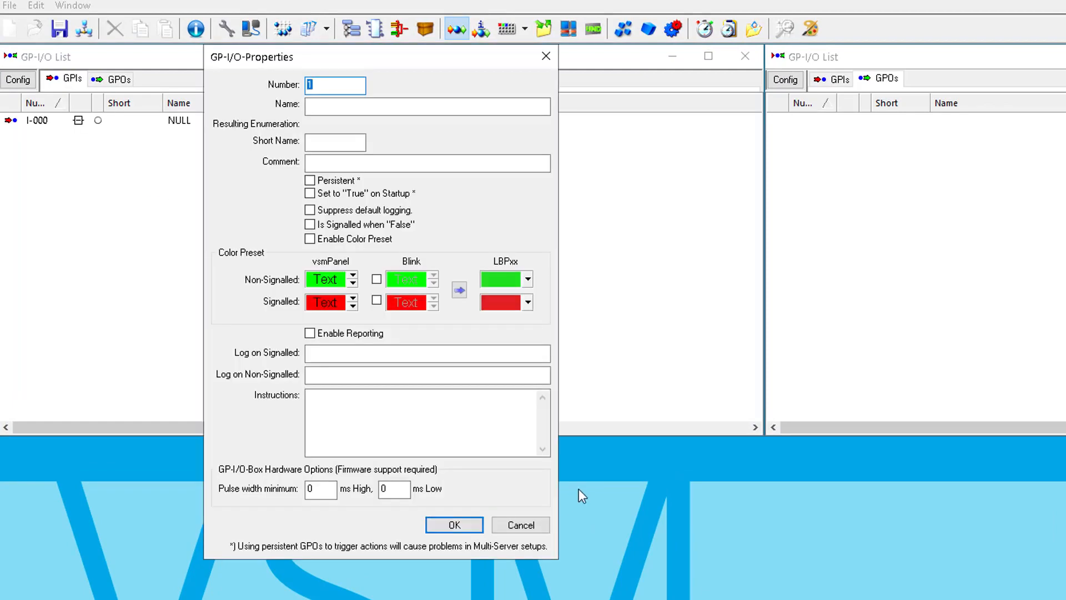
left_click(410, 105)
type("Physical GPI in {1-4}")
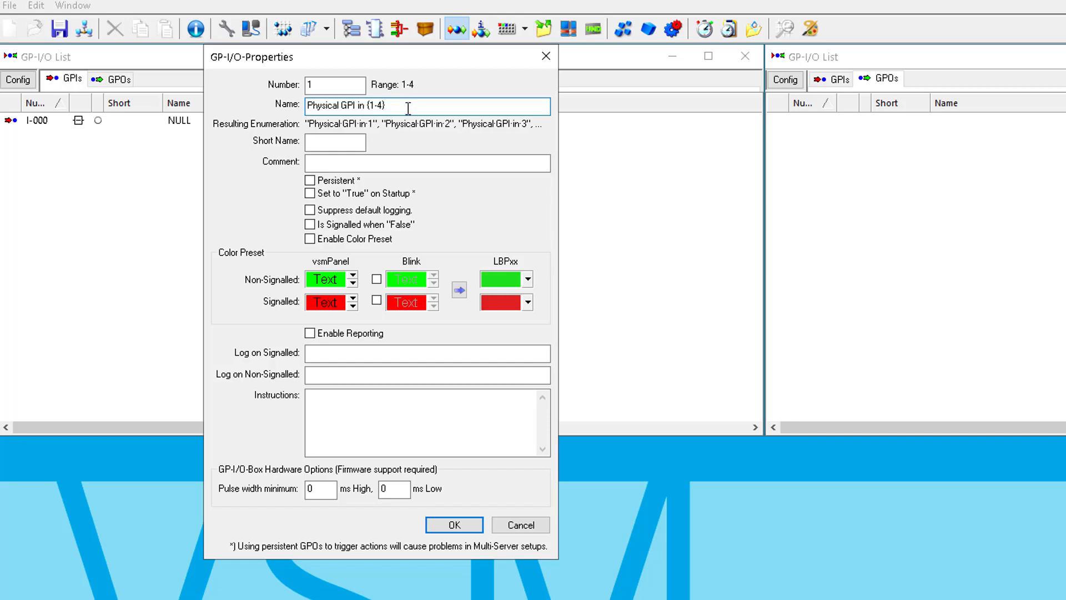
left_click(455, 525)
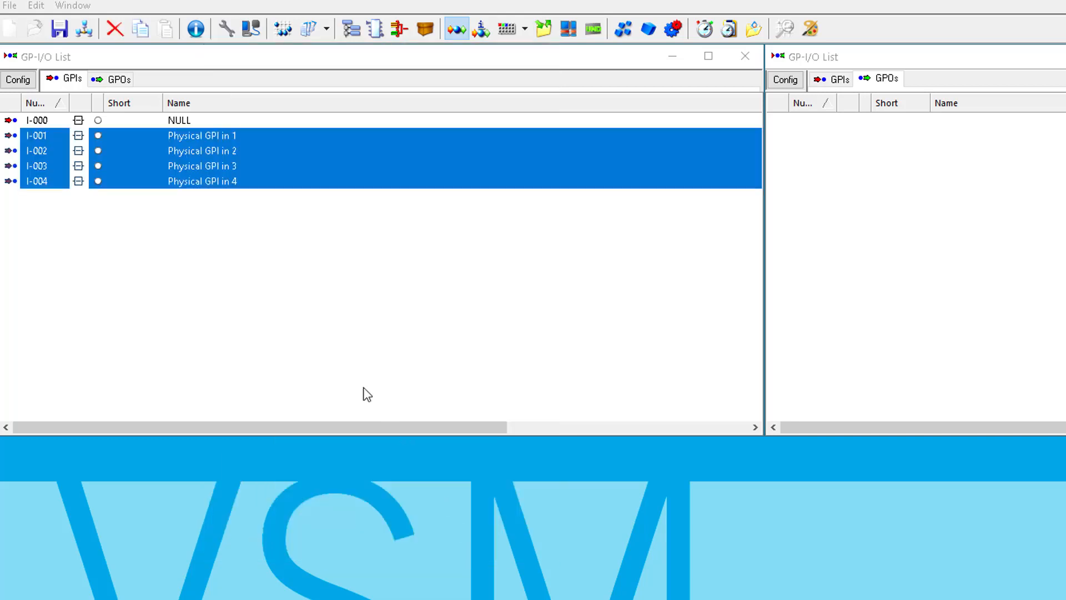
left_click(215, 205)
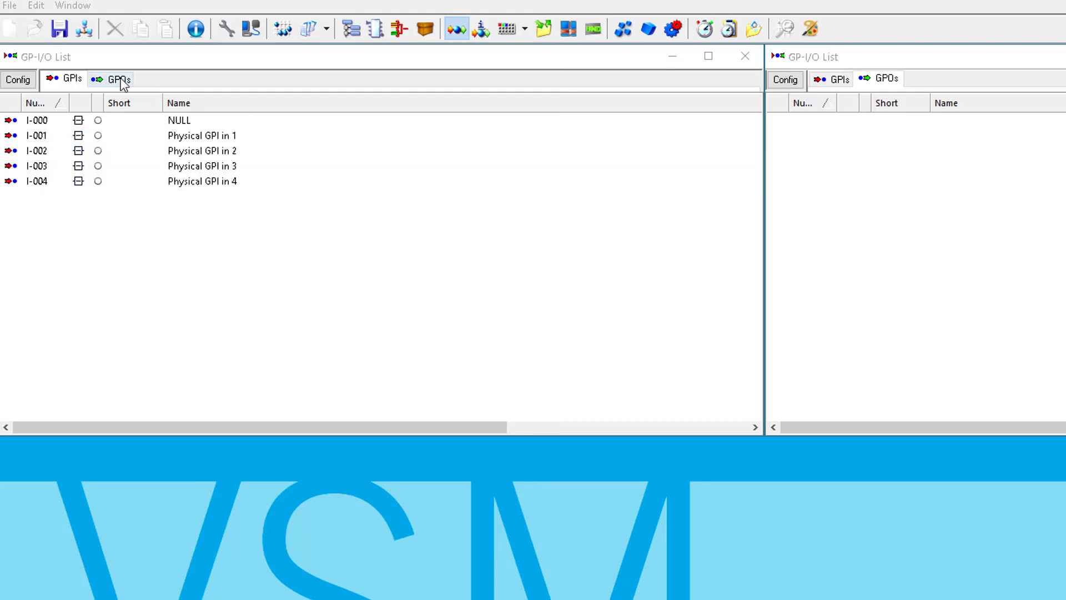
- Create new GPOs starting at number 1 named "Physical GPI out (1-4)", and return to the GPI list
left_click(119, 79)
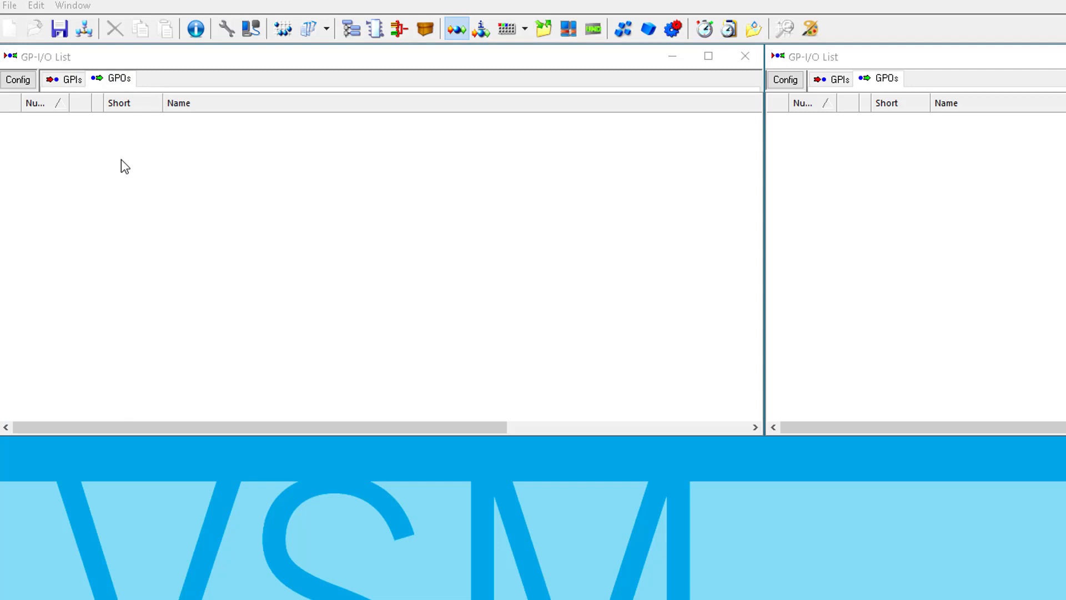
right_click(121, 160)
left_click(135, 170)
left_click(376, 112)
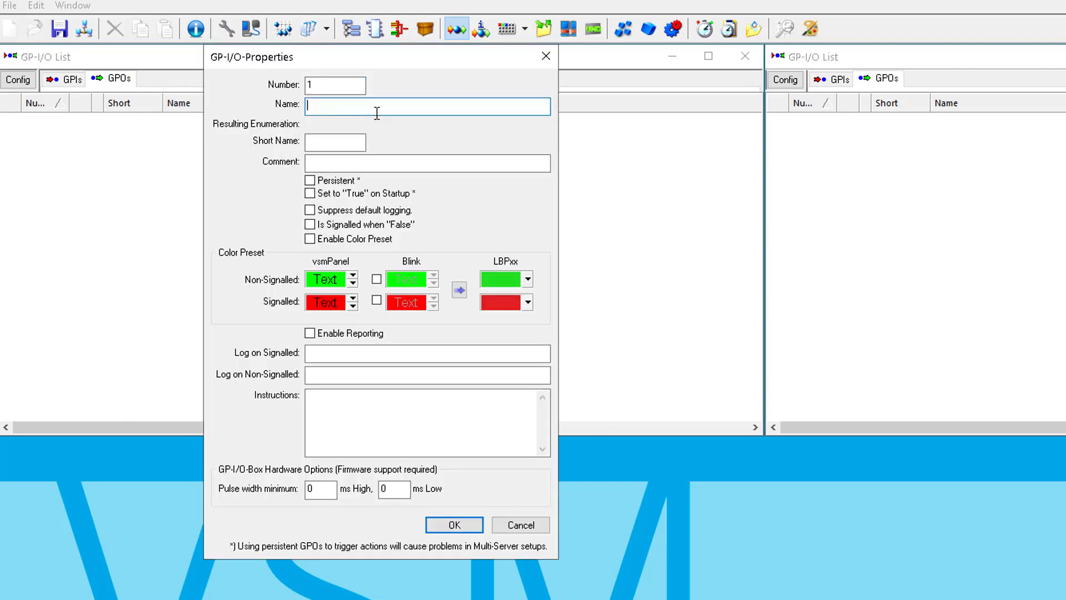
type("Physical GPI out [1-4]")
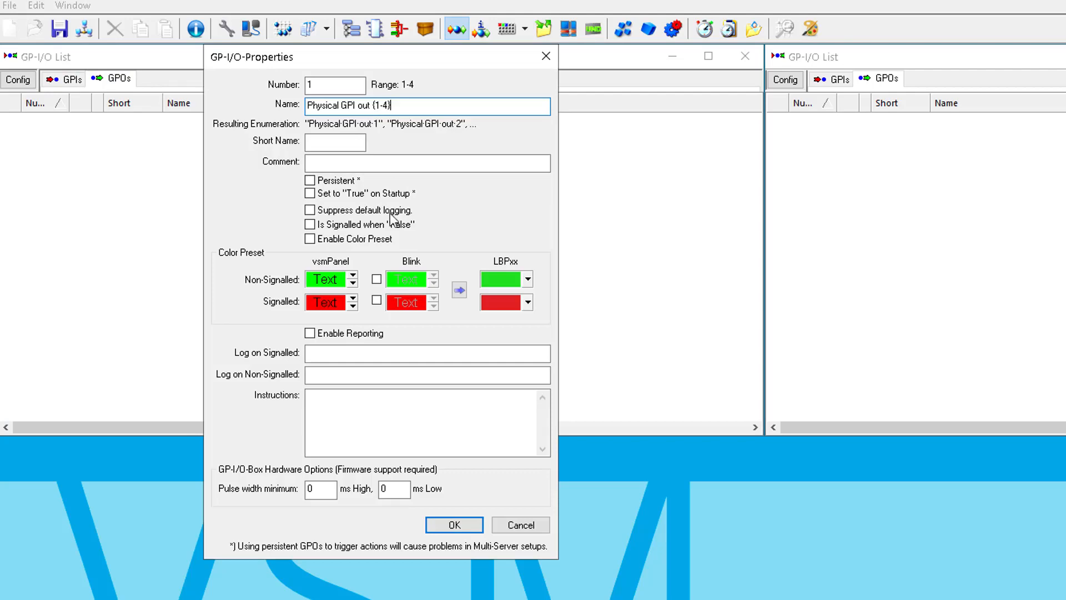
left_click(454, 525)
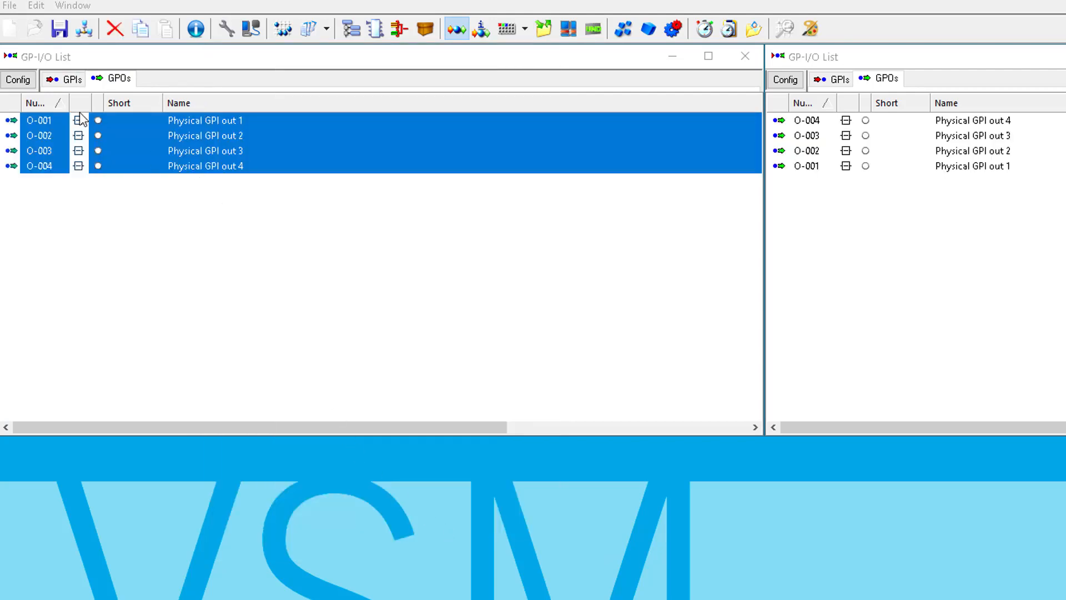
left_click(75, 78)
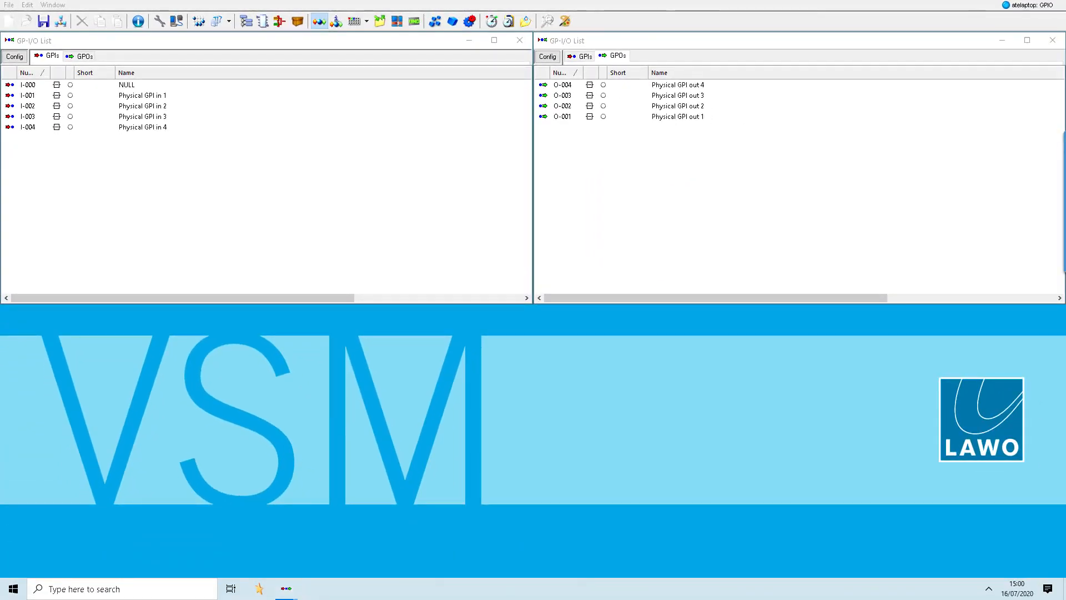
- Add a GP-I/O group named Physical in the GP-I/O configuration and display its list
left_click(15, 56)
left_click(378, 121)
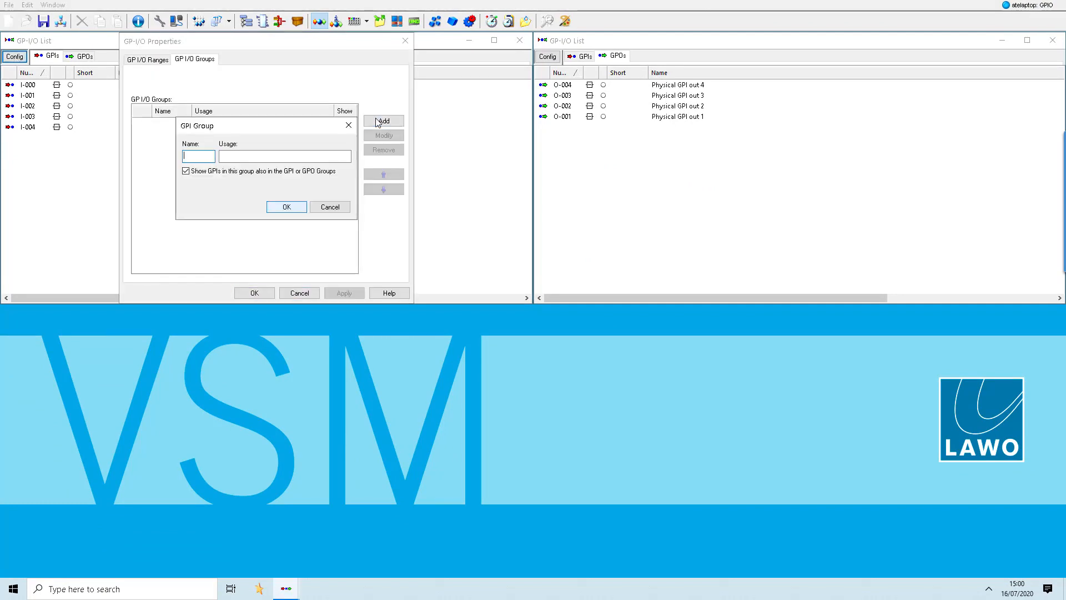
type("Physical")
key("Return")
left_click(254, 293)
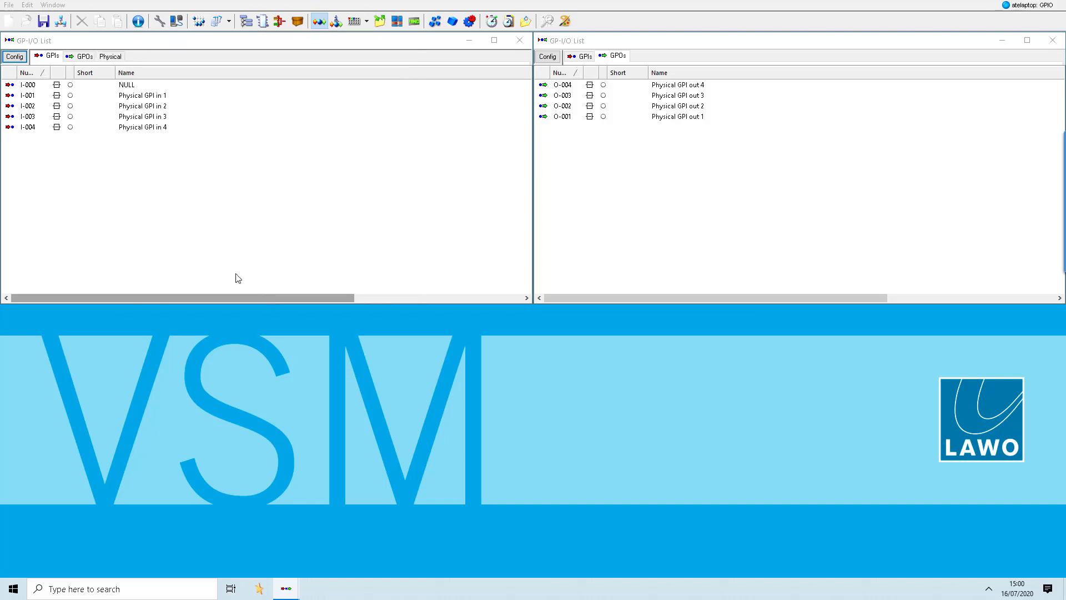
left_click(111, 57)
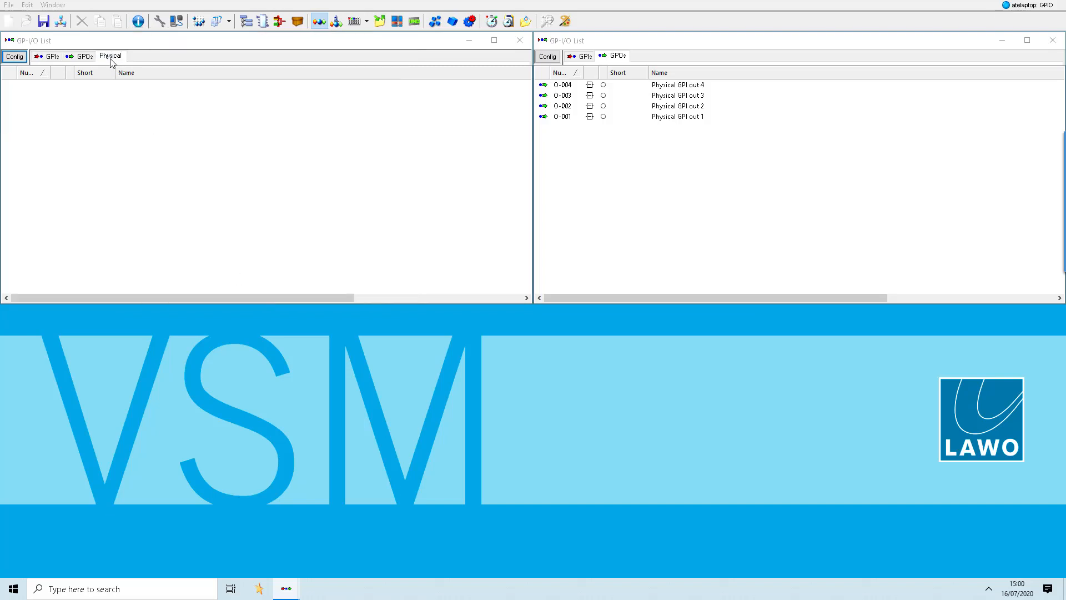
- Add the four inputs Physical GPI in 1 to 4 to the Physical group
left_click(49, 56)
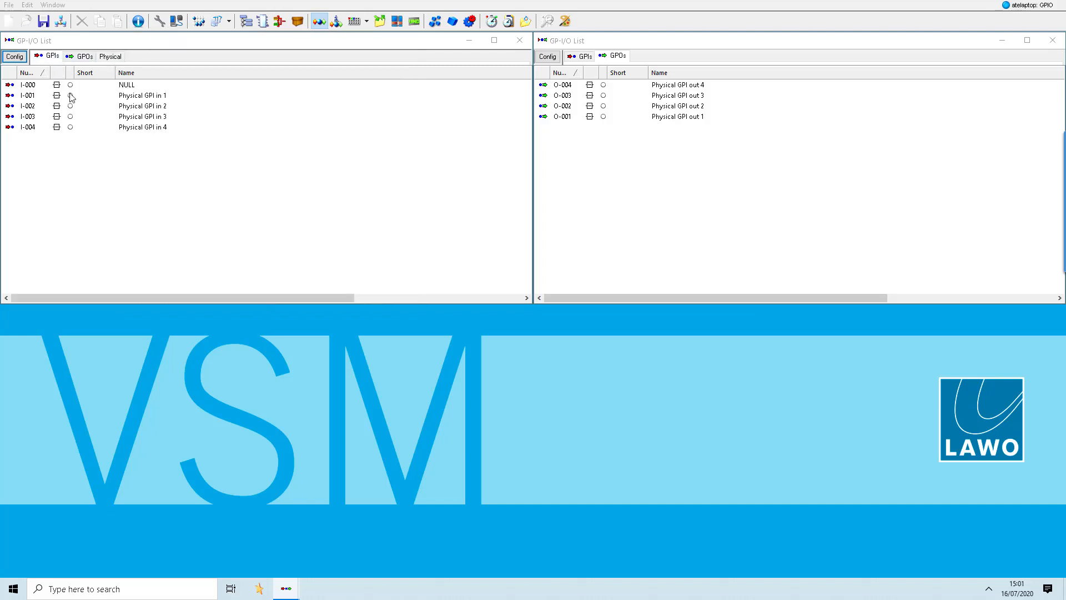
left_click(131, 99)
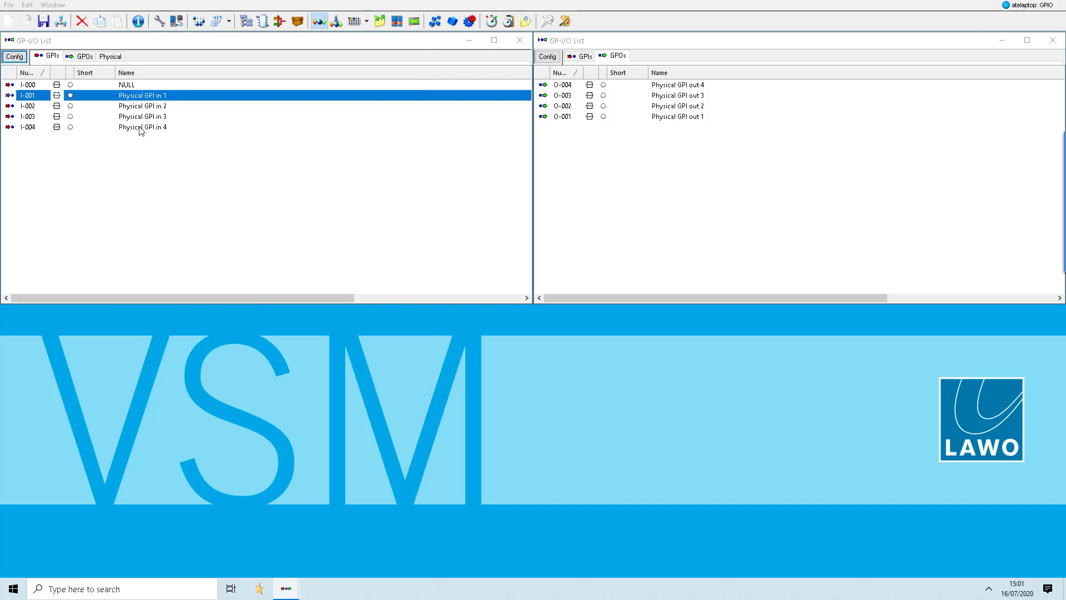
left_click(134, 127, "shift")
left_click_drag(131, 115, 107, 59)
- Add the four outputs Physical GPI out 1 to 4 to the Physical group
left_click(84, 59)
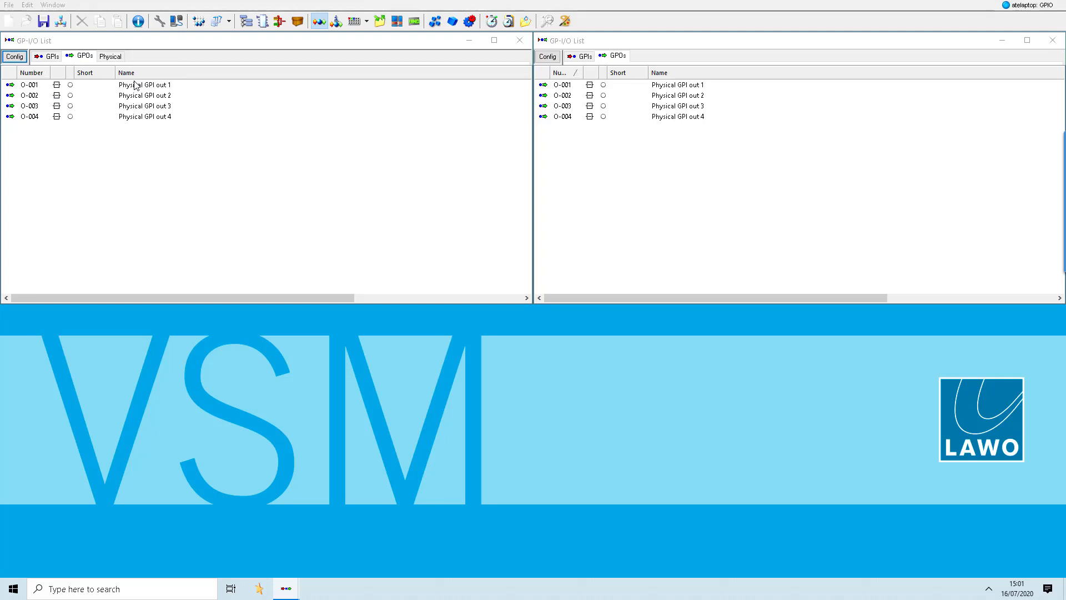
left_click(136, 85)
left_click(136, 118, "shift")
left_click_drag(136, 118, 103, 66)
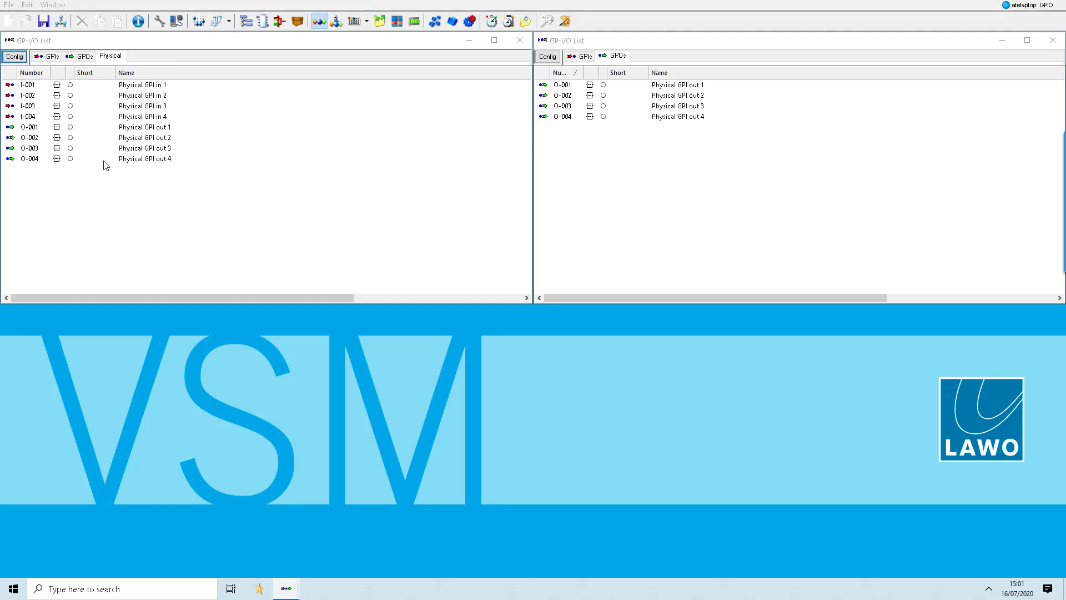
- Sort the Physical group's list by number
left_click(44, 76)
left_click(87, 74)
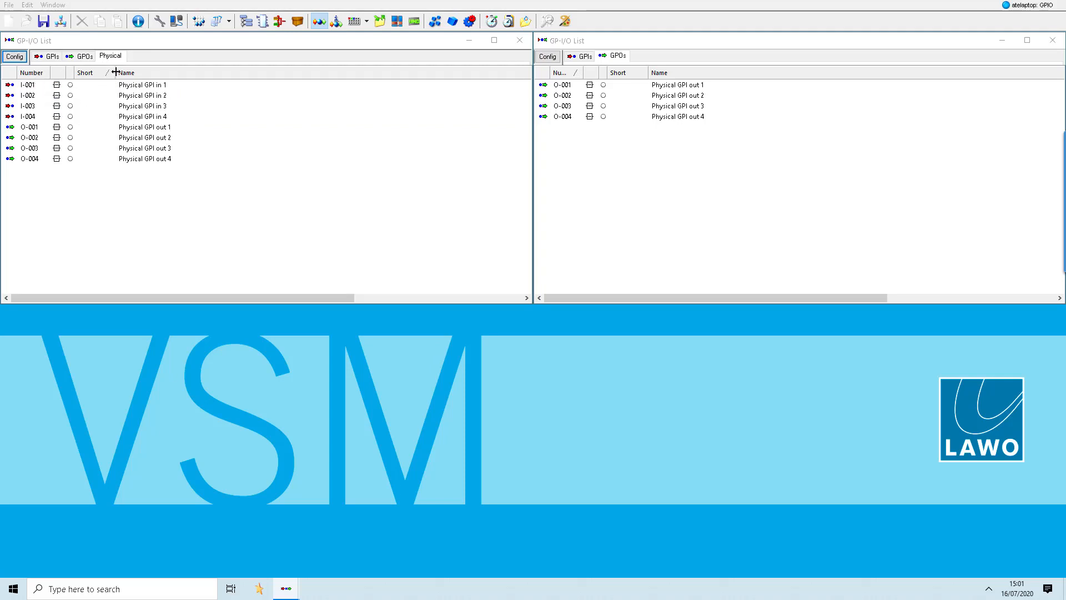
left_click(41, 76)
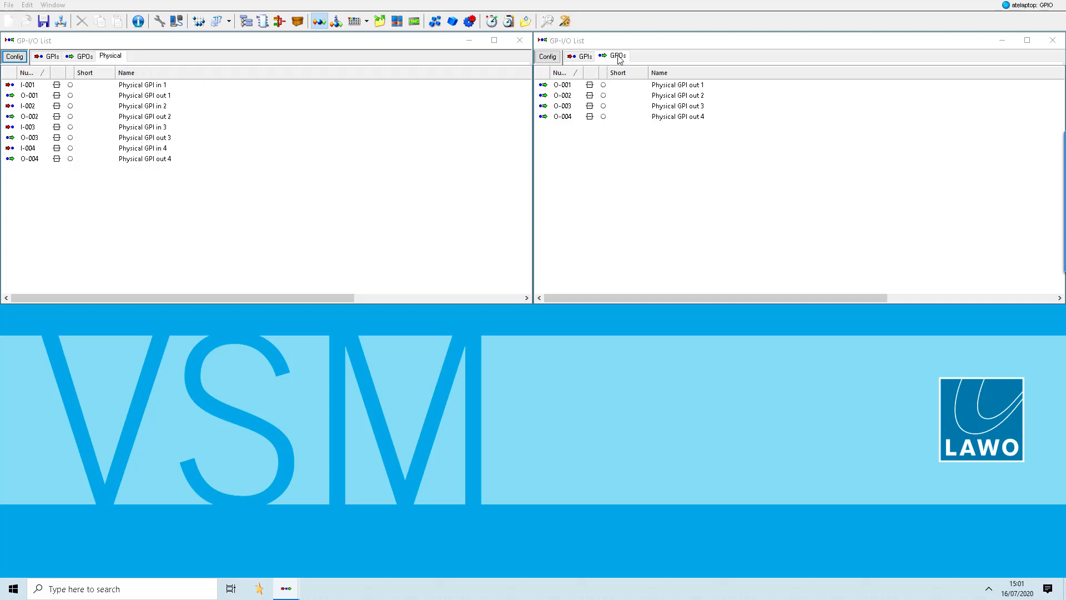
- Replace the second GP-I/O List window with a new one showing the GPOs, snapped to the upper-right quarter of the screen
left_click(1053, 40)
left_click(52, 5)
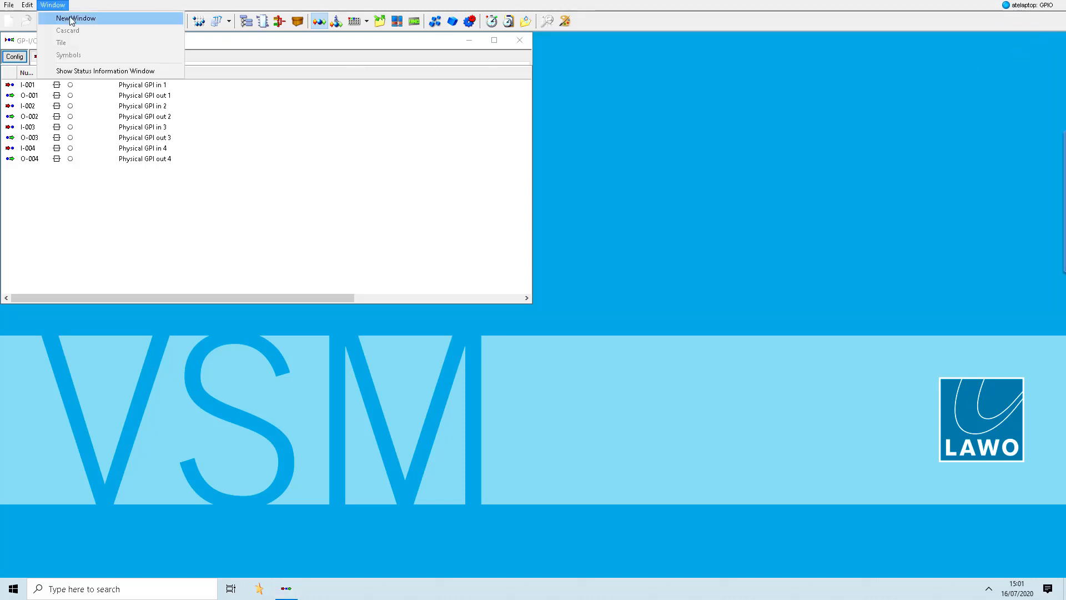
left_click(71, 18)
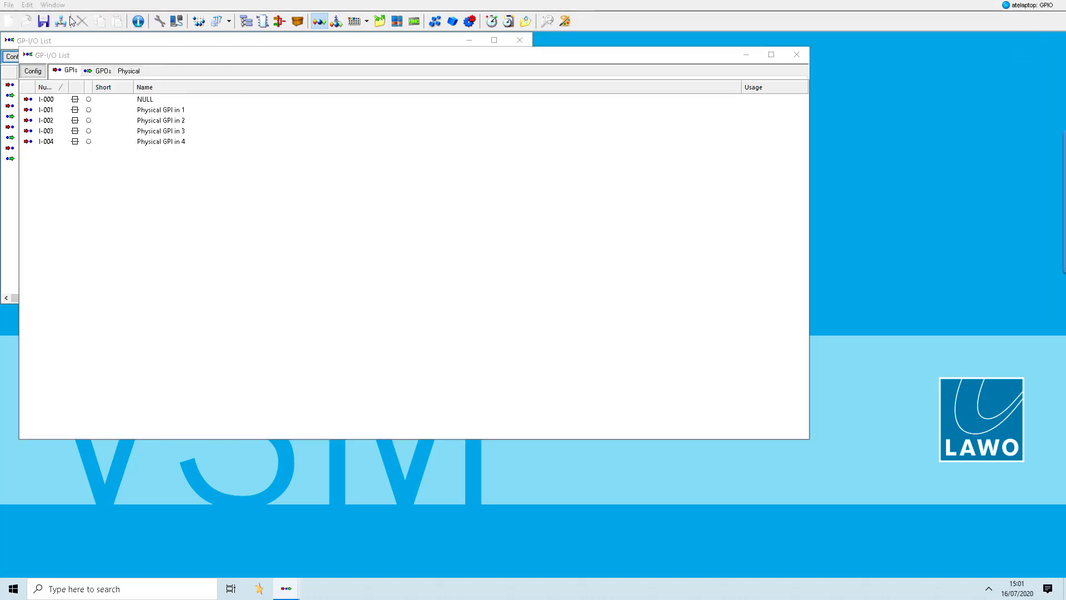
left_click(103, 71)
key("super+Right")
key("super+Up")
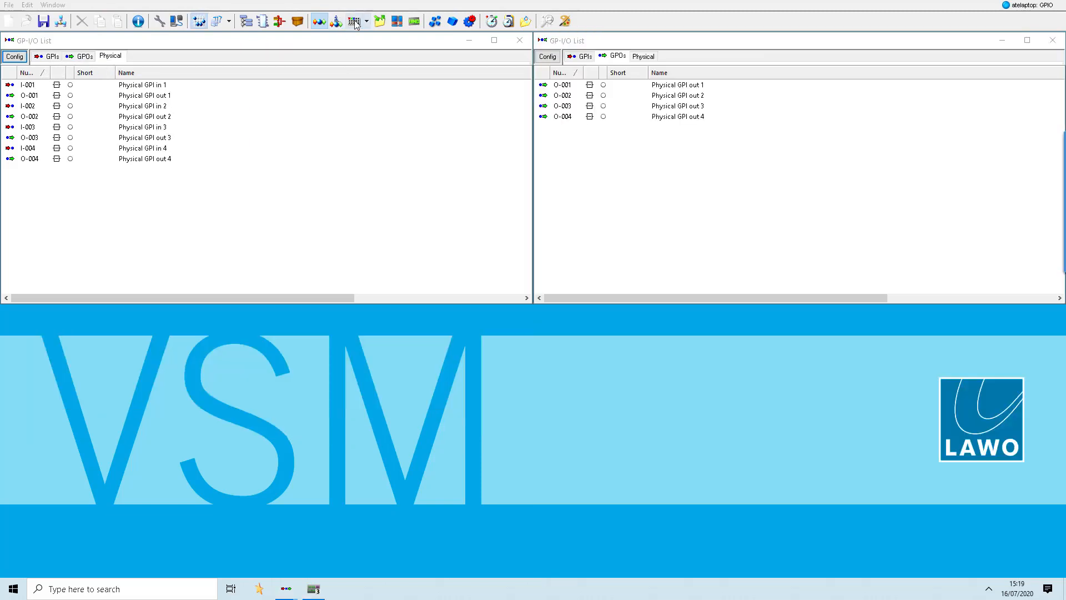
- Create a new panel number 1 named GPIO with the LBP16 hardware layout
left_click(354, 21)
right_click(98, 113)
left_click(131, 122)
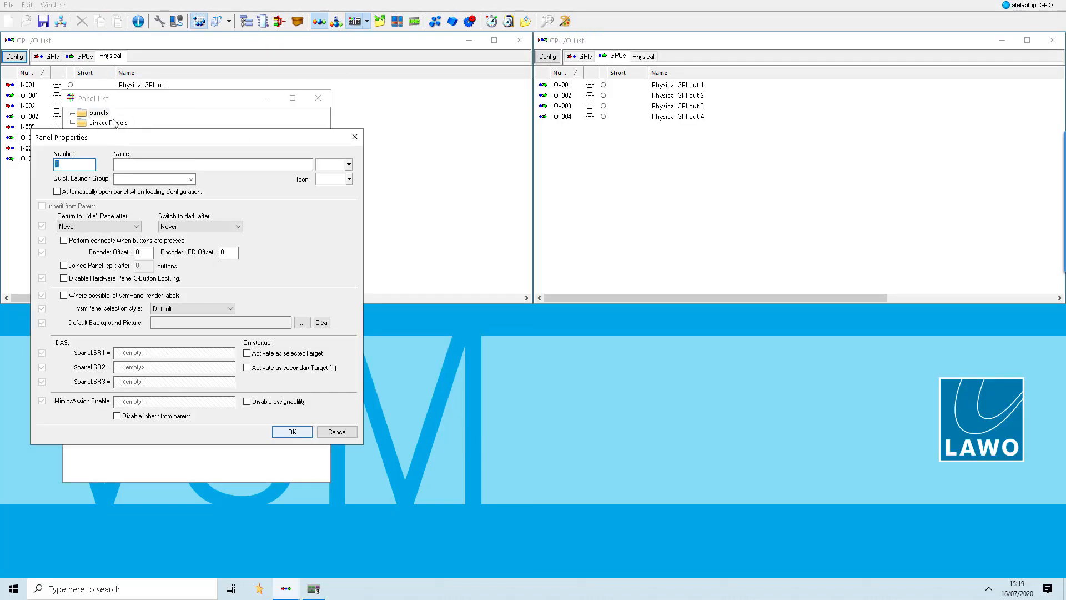
left_click(170, 165)
type("GPIO")
key("Return")
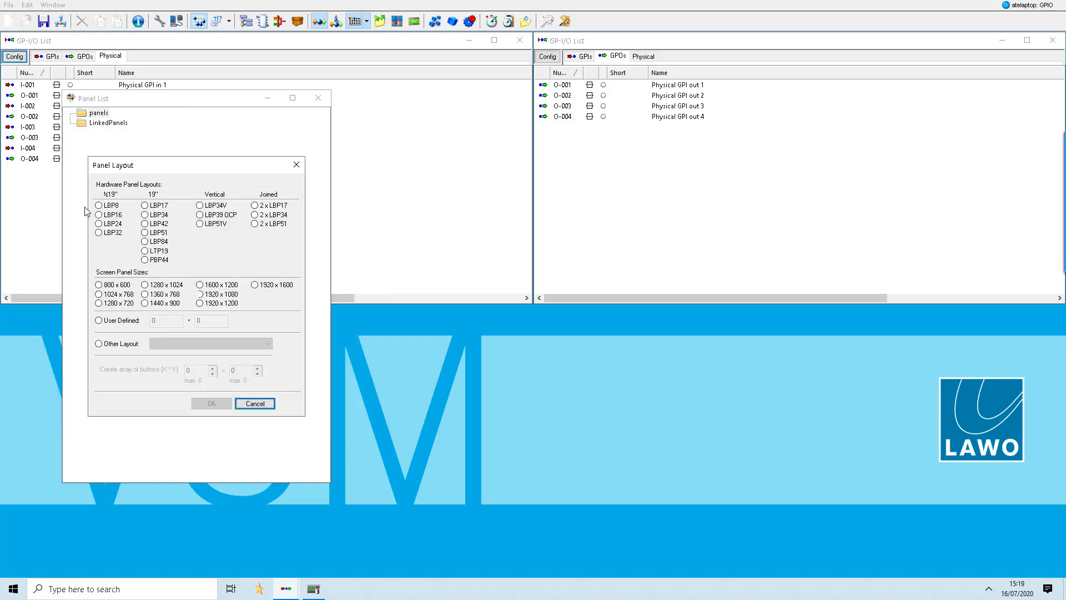
left_click(99, 214)
left_click(211, 405)
- Add a page named Home Page to the GPIO panel and close the Panel List
right_click(104, 133)
left_click(133, 140)
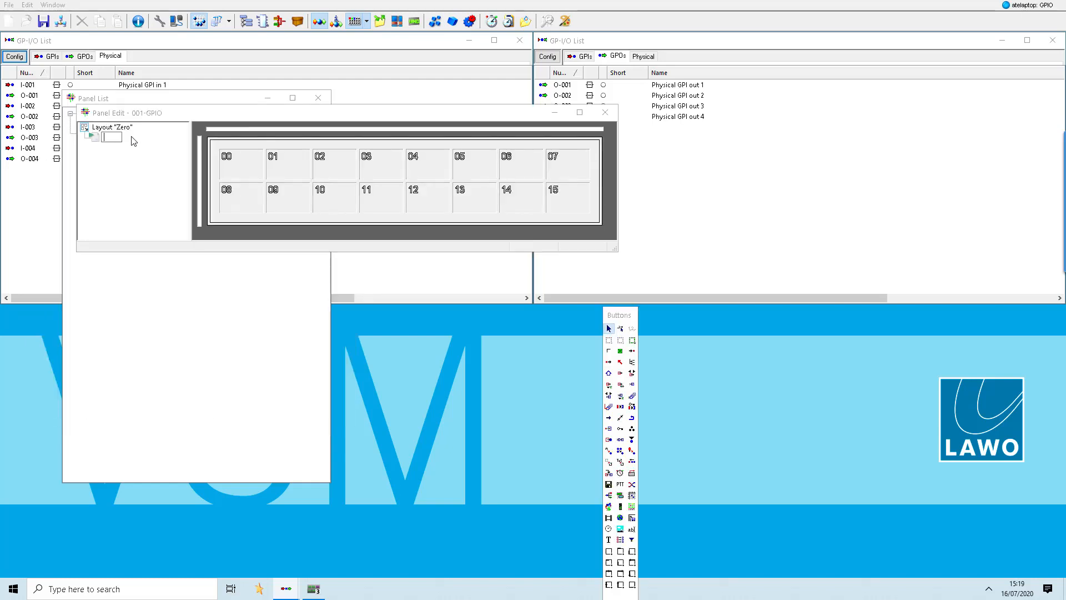
type("Home Pan")
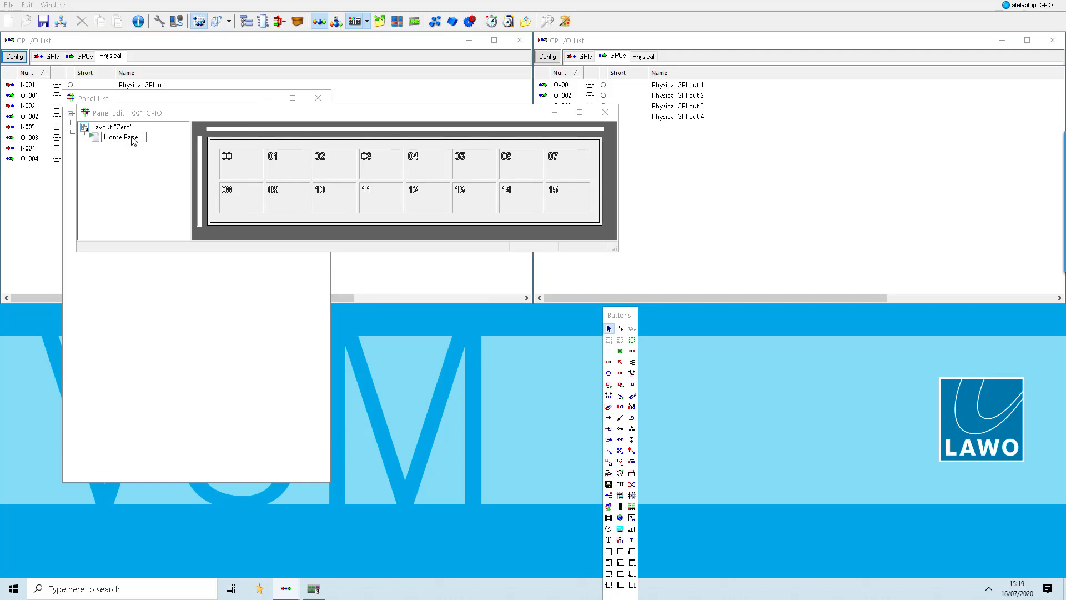
type("e")
key("Return")
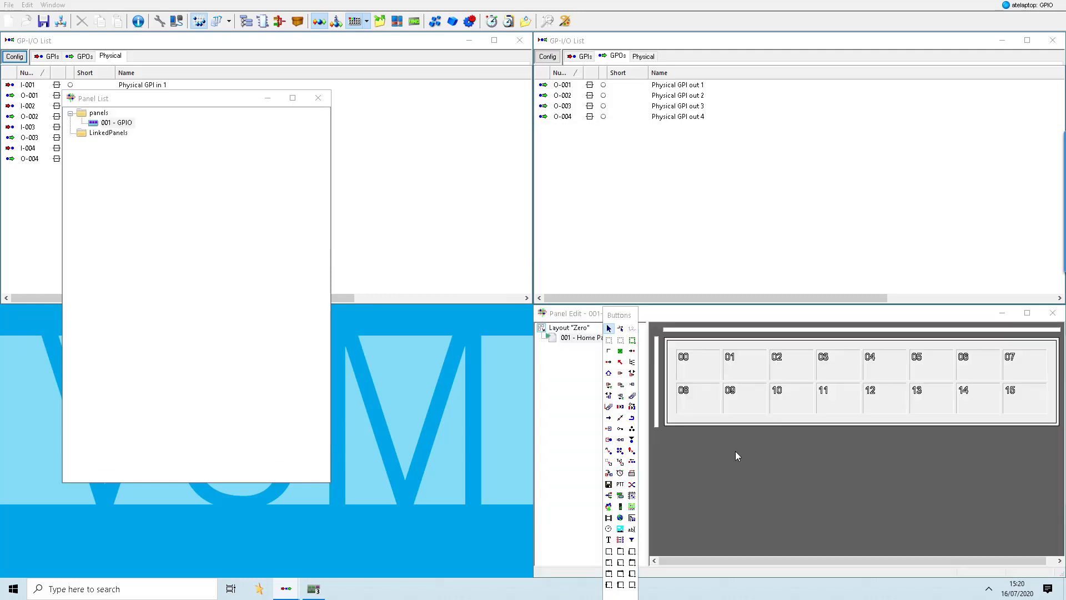
left_click(318, 98)
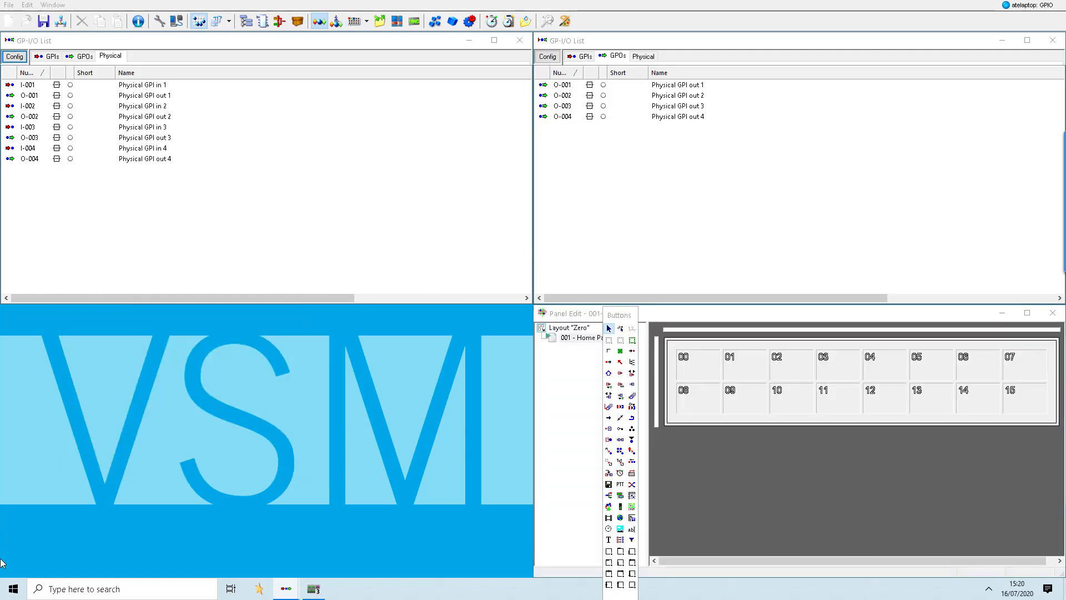
- Bring up the vsmPanel window and place Physical GPI in 1 to 4 on buttons 00 to 03 of the GPIO panel
left_click(319, 594)
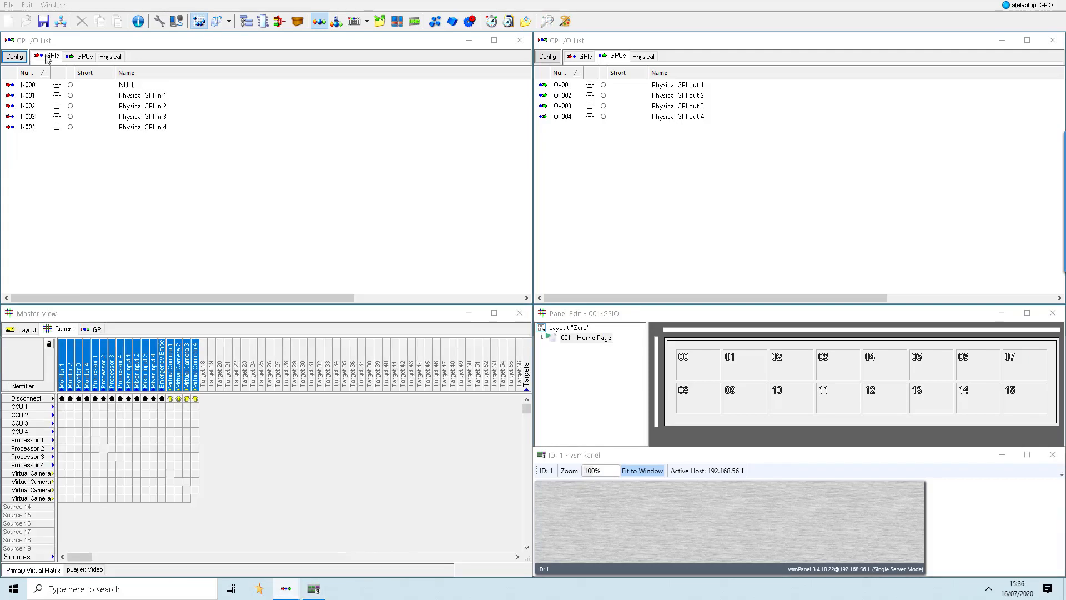
left_click(127, 97)
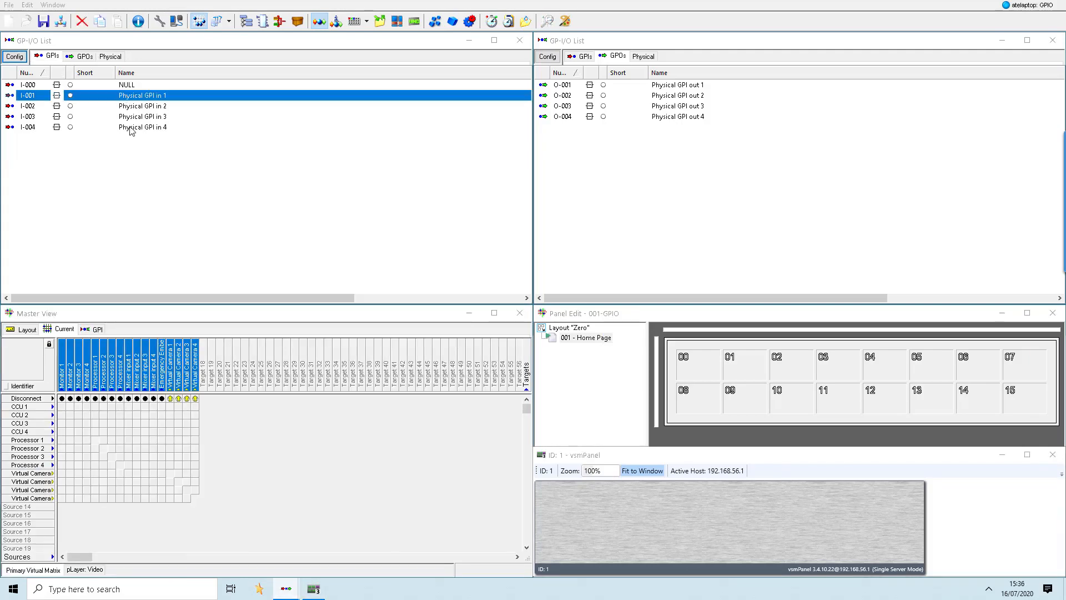
left_click(131, 130, "shift")
left_click_drag(133, 117, 688, 359)
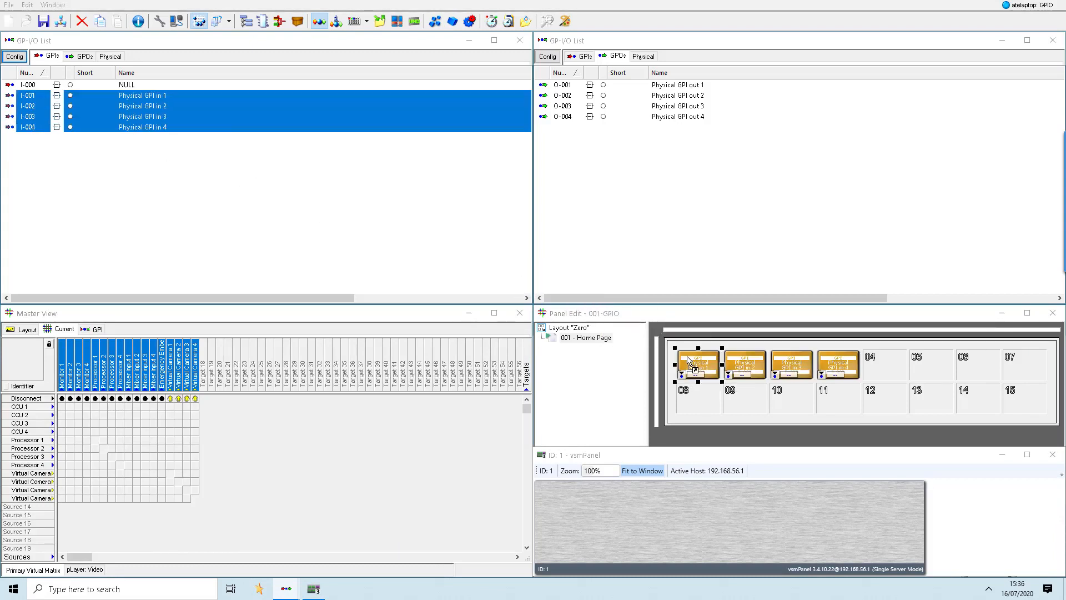
- Place Physical GPI out 1 to 4 on buttons 08 to 11 of the GPIO panel
left_click(680, 86)
left_click(680, 117, "shift")
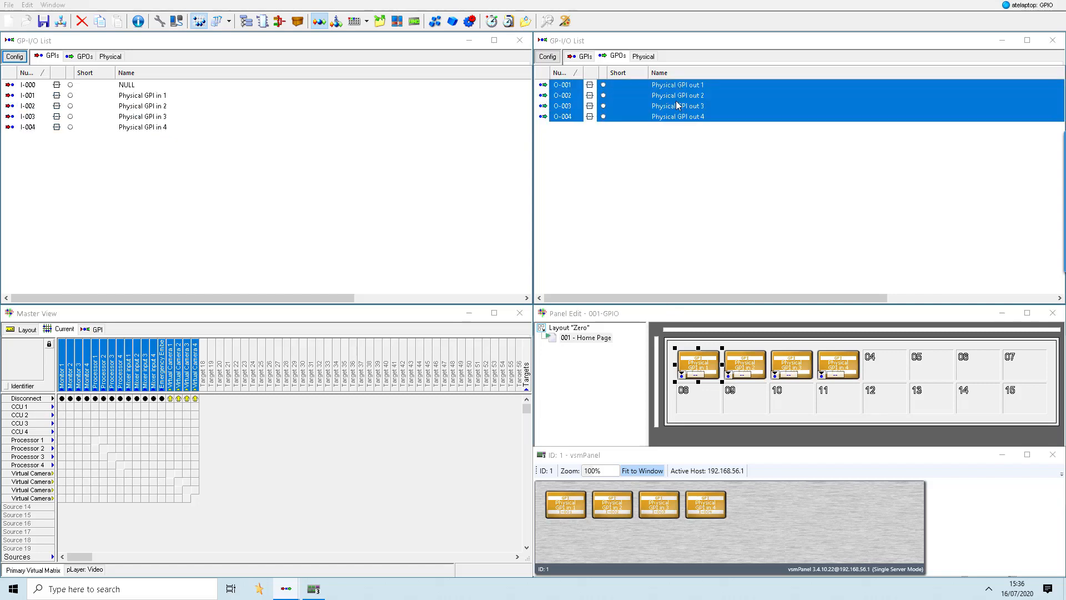
left_click_drag(676, 103, 707, 395)
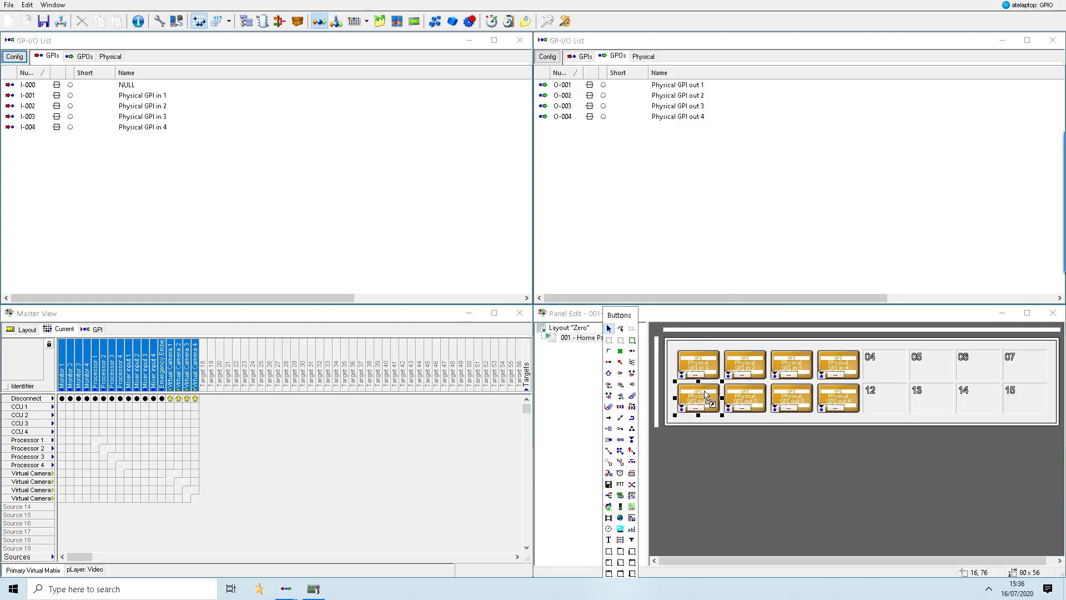
- Bring the vsmPanel window to the front and manually set Physical GPI in 1 from the GPI list
left_click(320, 590)
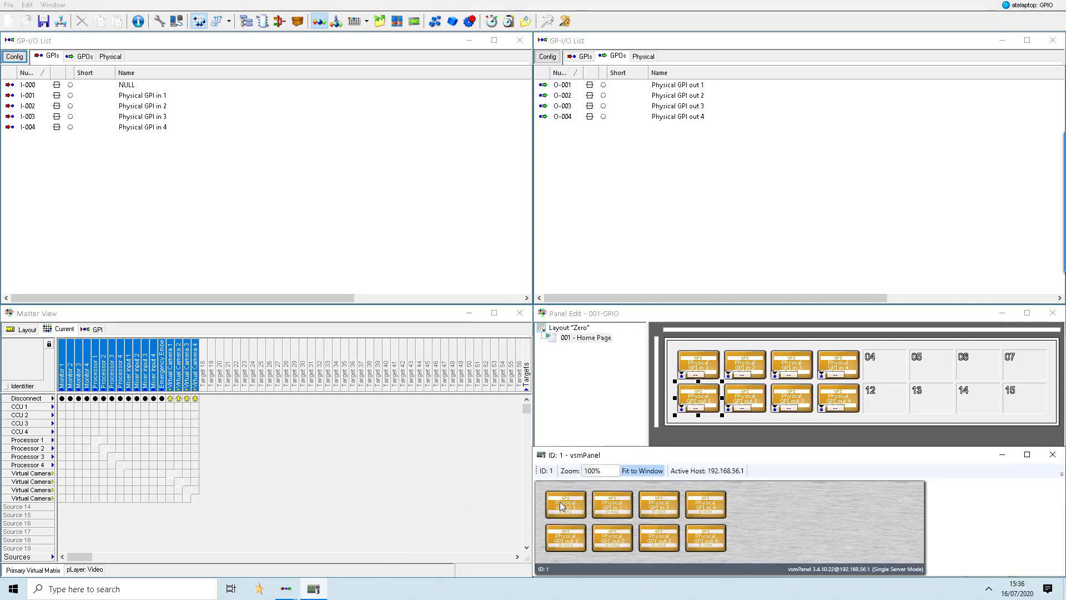
key("ctrl+a")
right_click(148, 101)
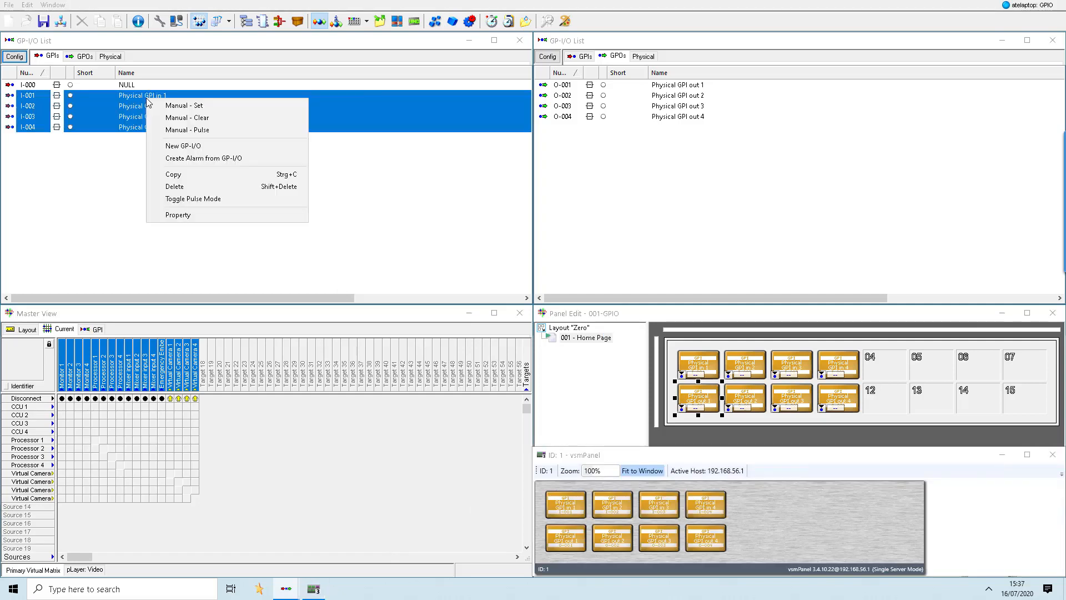
left_click(146, 97)
right_click(147, 95)
left_click(158, 105)
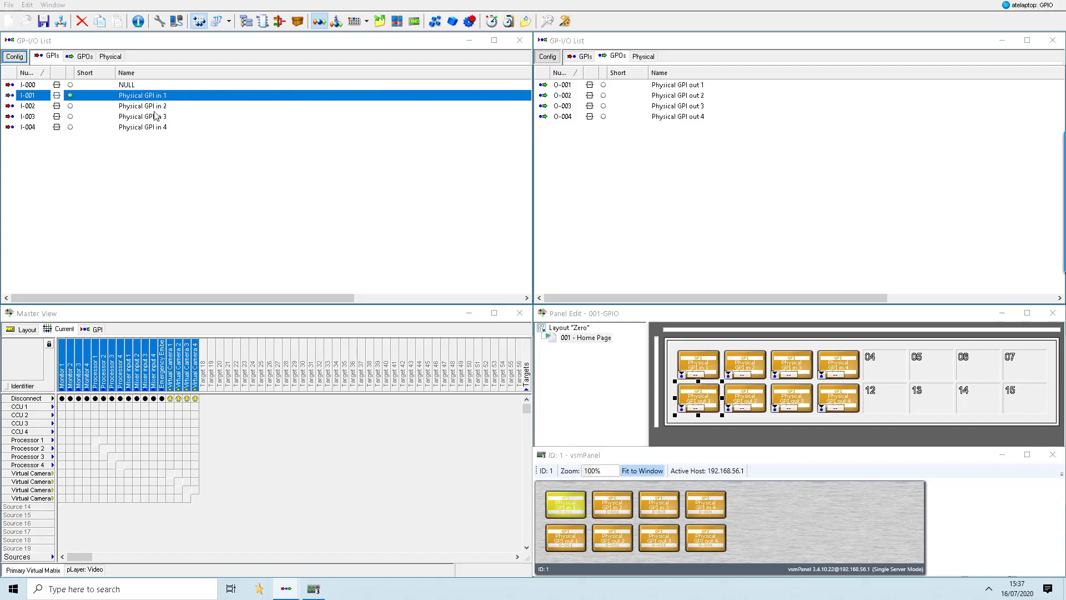
- Manually set Physical GPI in 3 from the GPI list
left_click(149, 118)
right_click(149, 118)
left_click(166, 128)
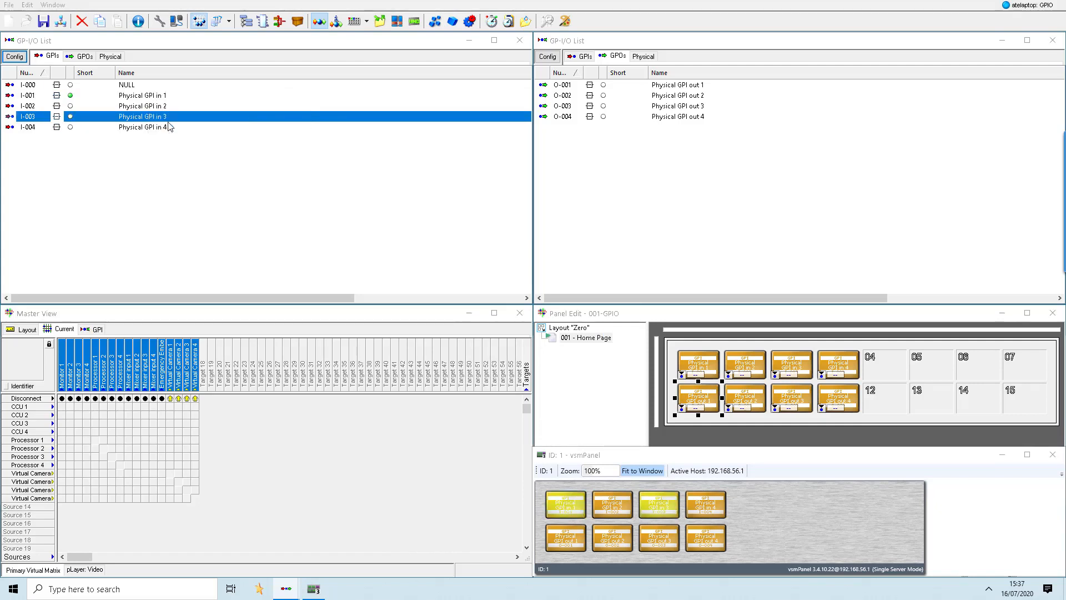
- Manually clear Physical GPI in 1 and Physical GPI in 3 in the GPI list
right_click(144, 96)
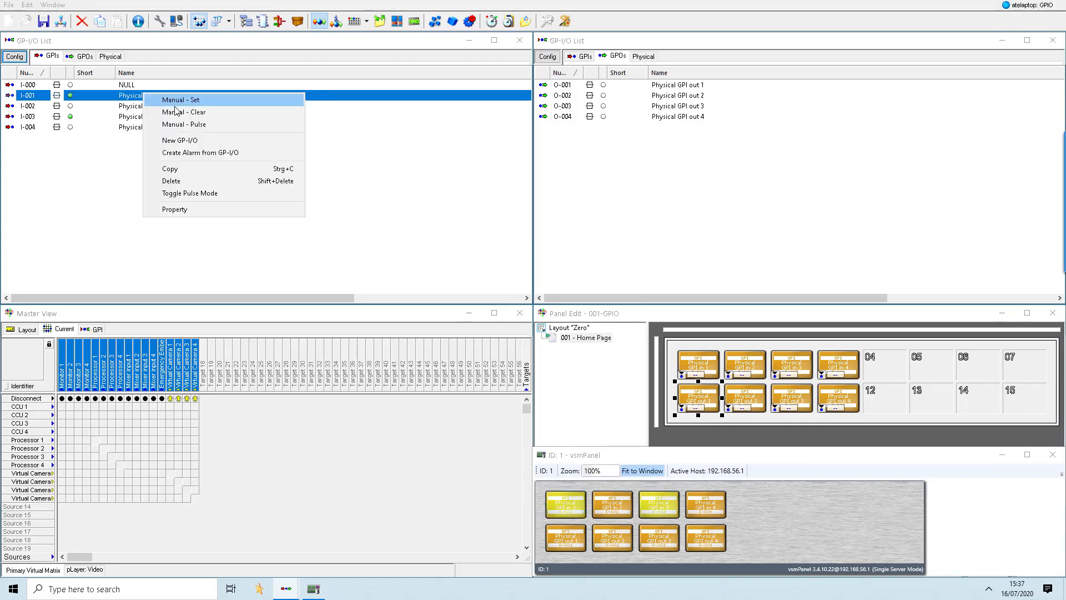
left_click(158, 115)
right_click(148, 118)
left_click(179, 139)
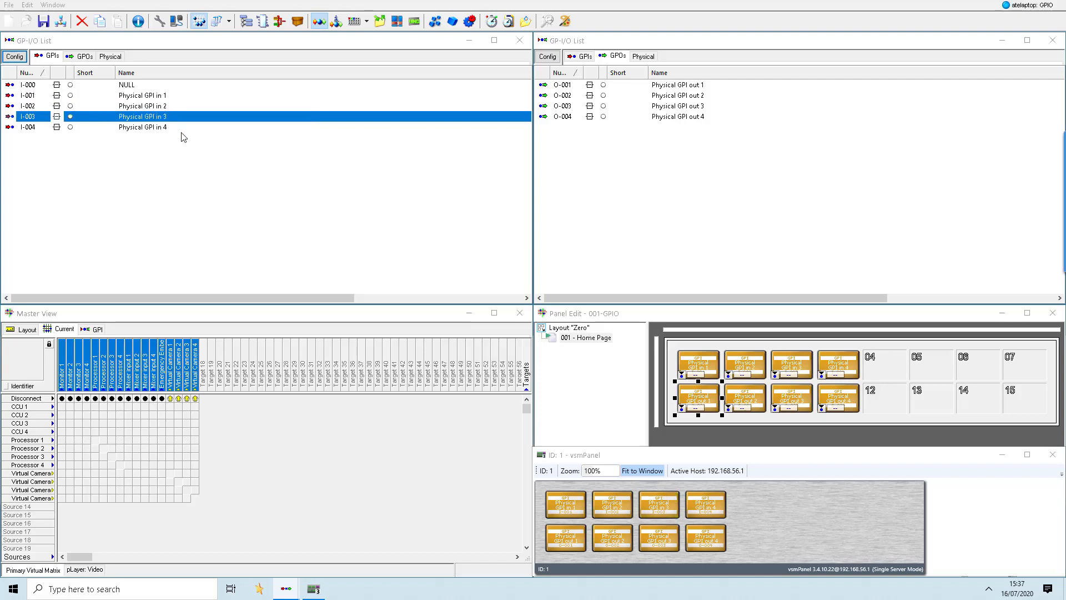
- Select Physical GPI in 1 to 4 together, manually set them all and manually clear them again
left_click(156, 125, "shift")
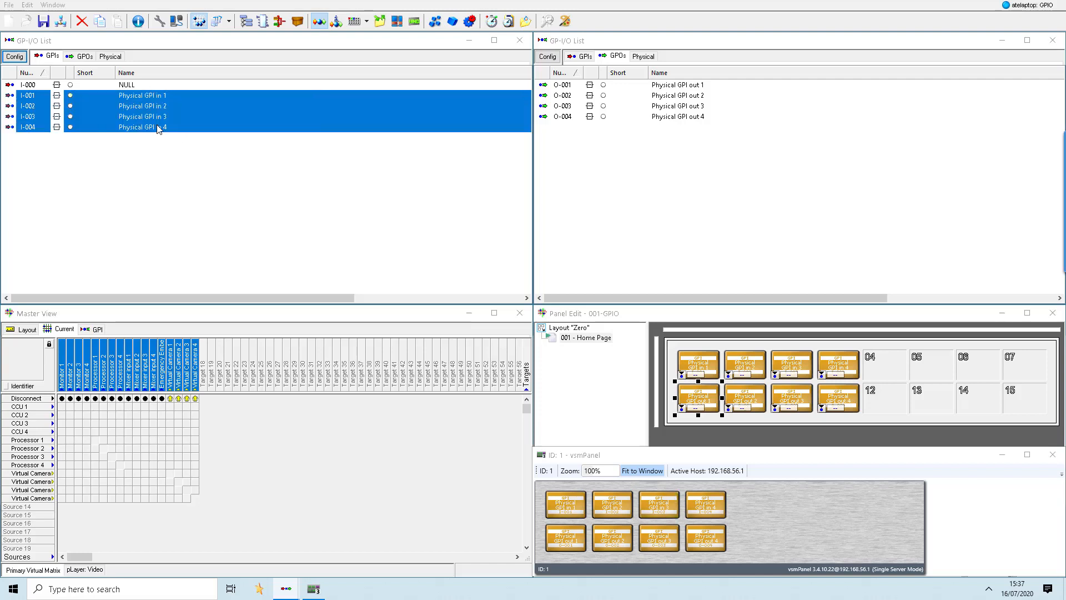
right_click(156, 125)
left_click(165, 129)
right_click(155, 116)
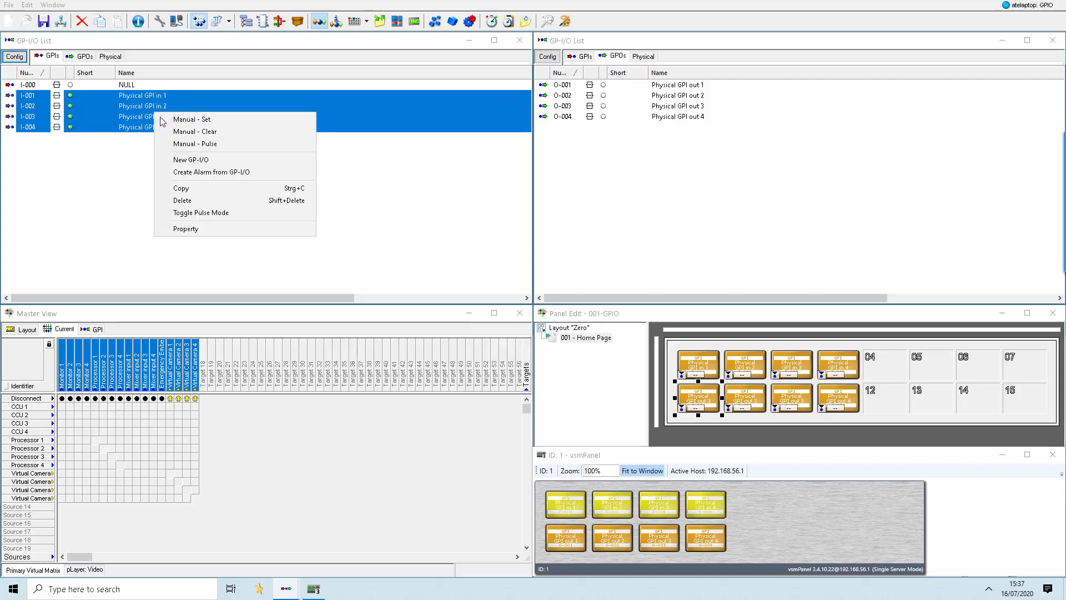
left_click(181, 130)
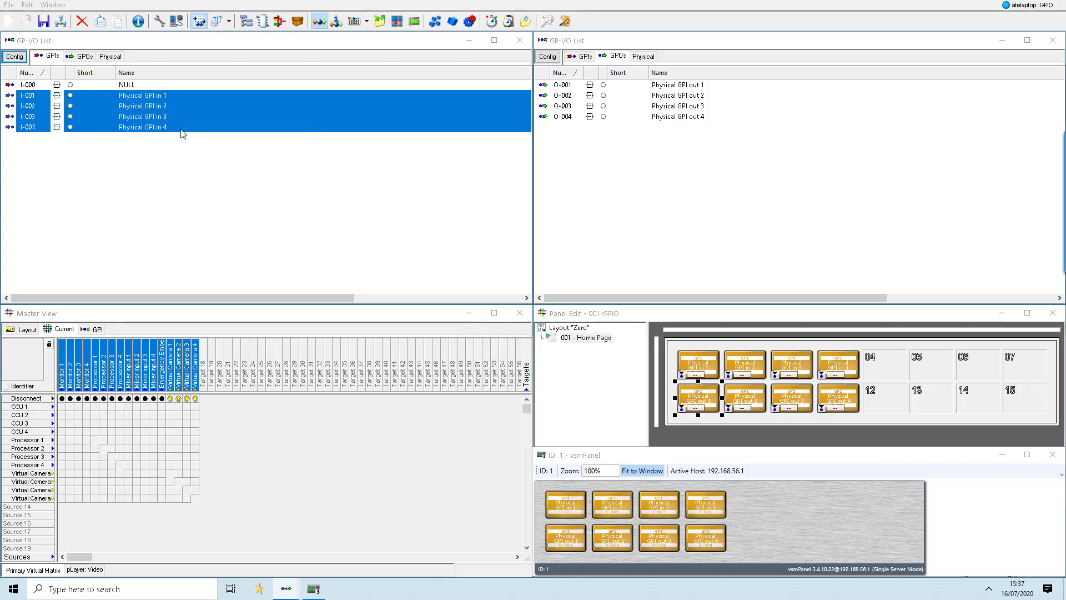
- Switch Physical GPI out 1 to 4 on and back off with their buttons on the vsmPanel
left_click(567, 543)
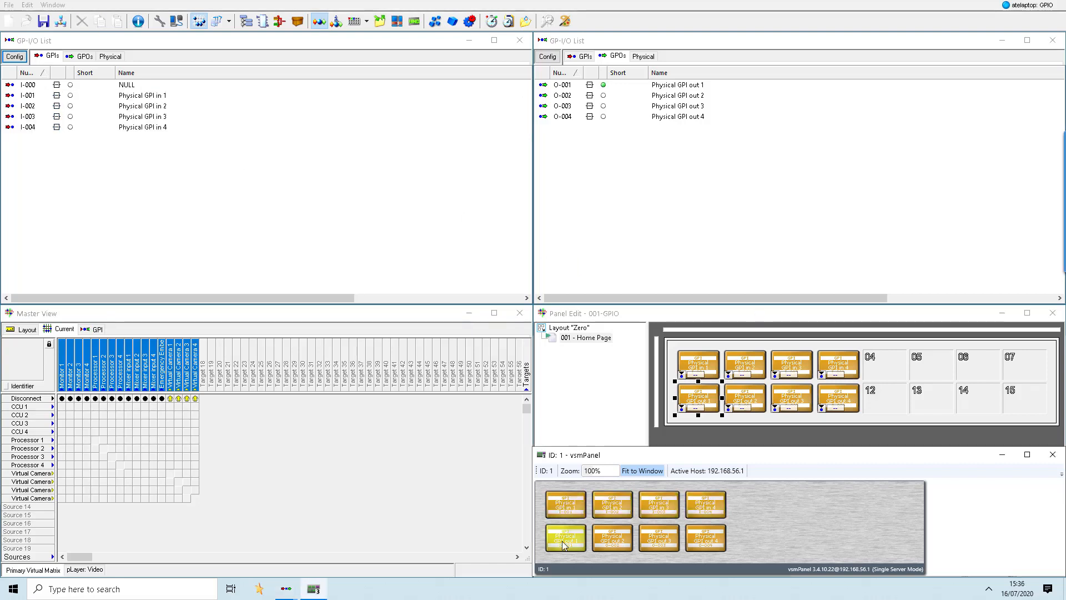
left_click(611, 542)
left_click(654, 543)
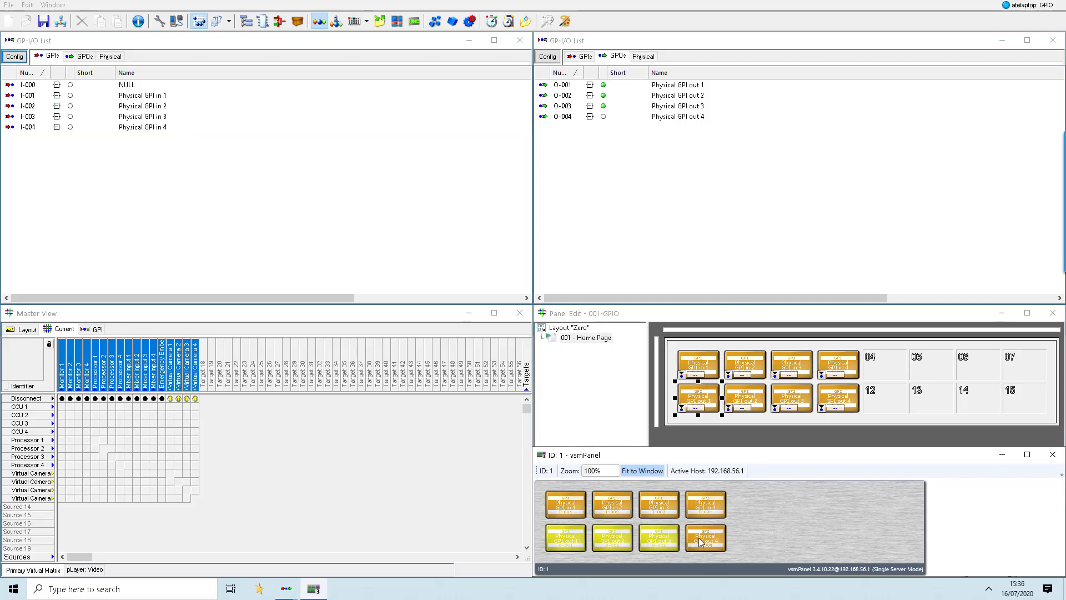
left_click(700, 543)
left_click(571, 544)
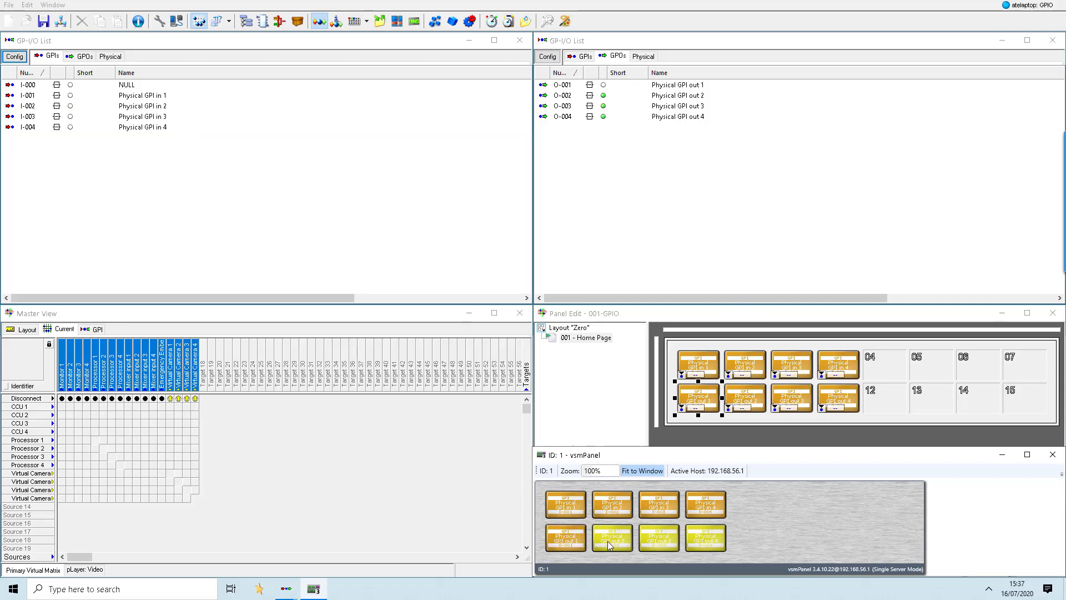
left_click(611, 543)
left_click(658, 542)
left_click(707, 542)
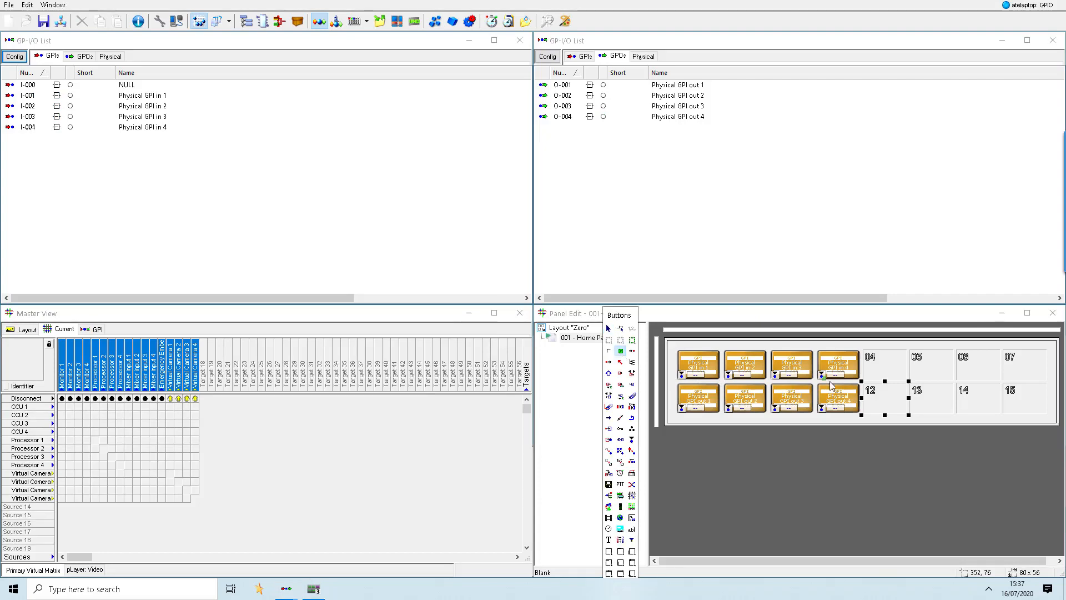
- Label button 12 of the GPIO panel with the text Pulse
double_click(885, 397)
type("Pu")
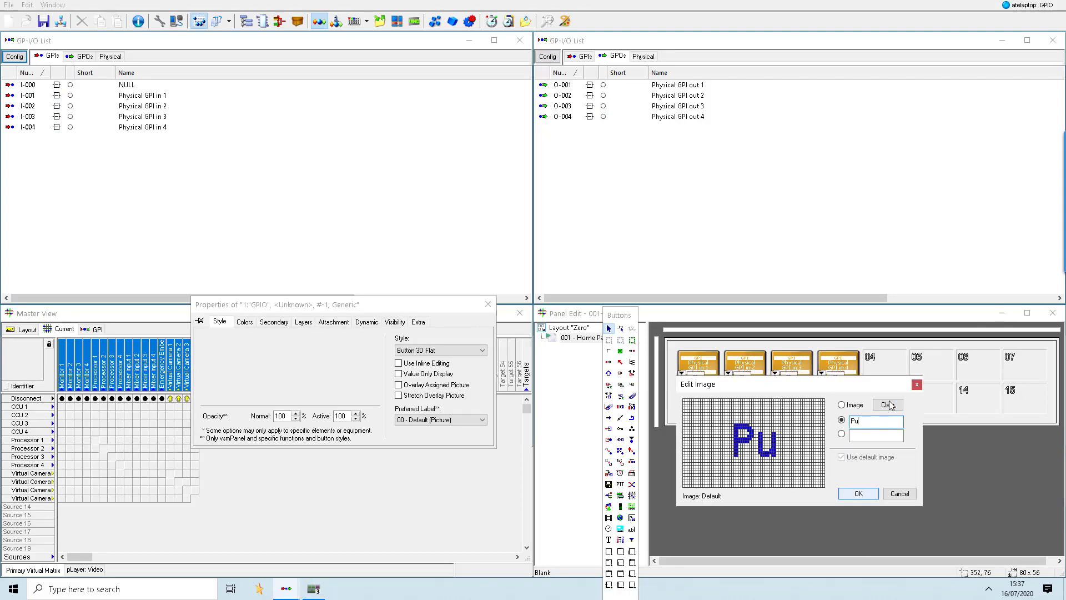
type("lse")
key("Return")
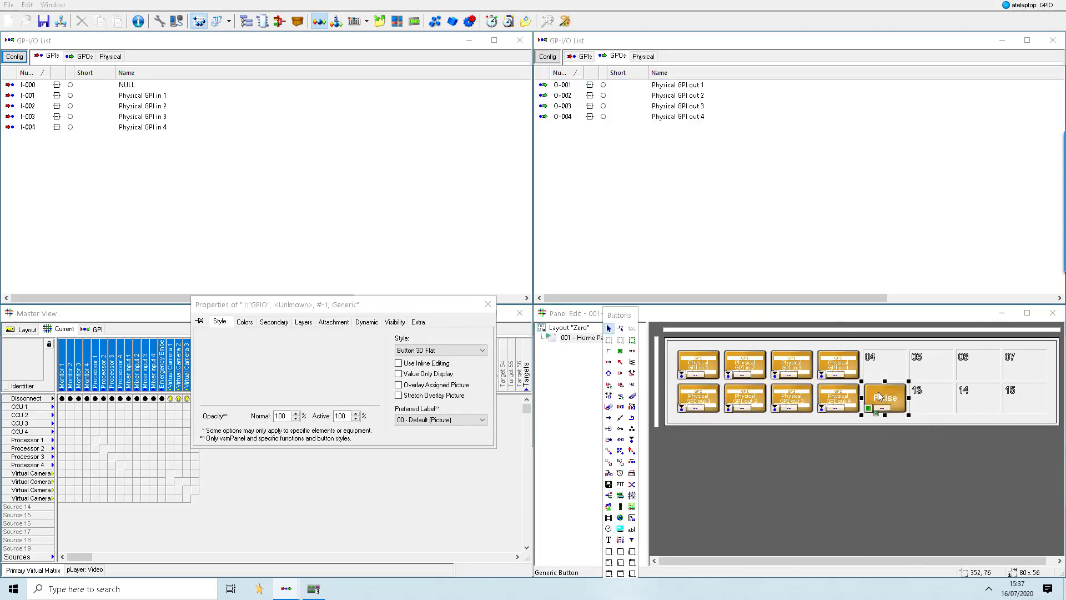
- Set the Pulse button's secondary action to Pulse Hi/Lo for each of Physical GPI out 1 to 4
left_click(275, 322)
left_click(341, 354)
left_click(319, 384)
left_click(341, 363)
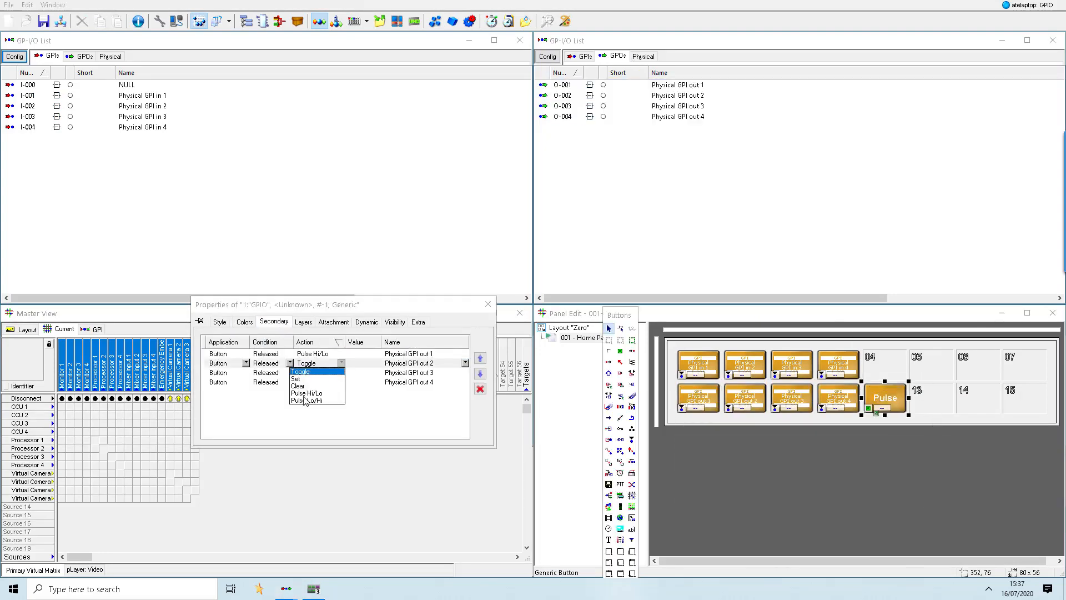
left_click(304, 394)
left_click(341, 373)
left_click(305, 403)
left_click(340, 382)
left_click(304, 412)
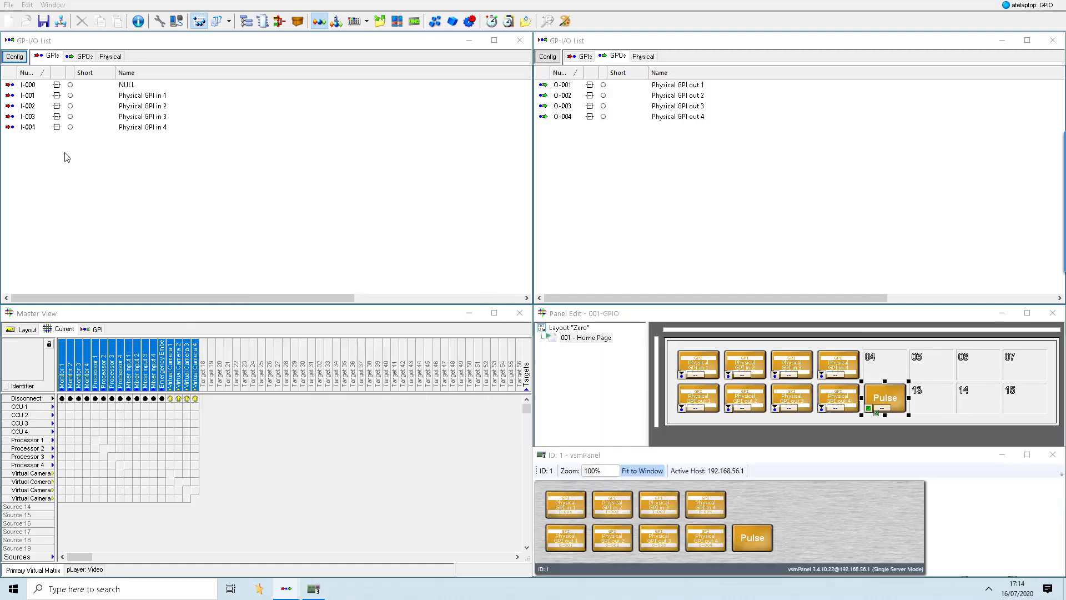
- Create ten GPIs starting at number 101, named Red tally from mixer in 1 to 10 by enumeration
right_click(65, 157)
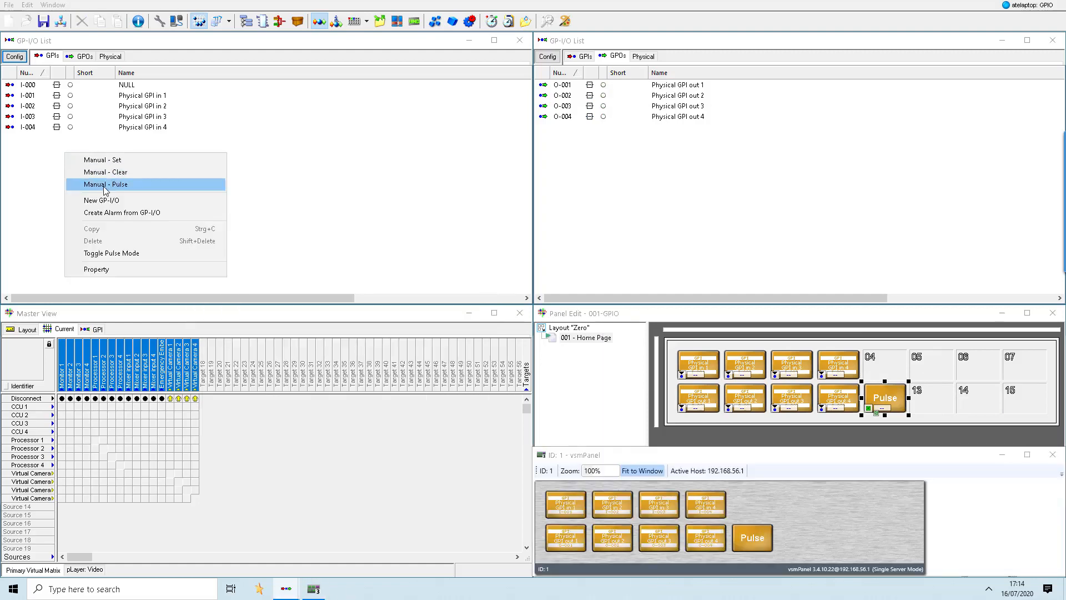
left_click(108, 198)
type("101")
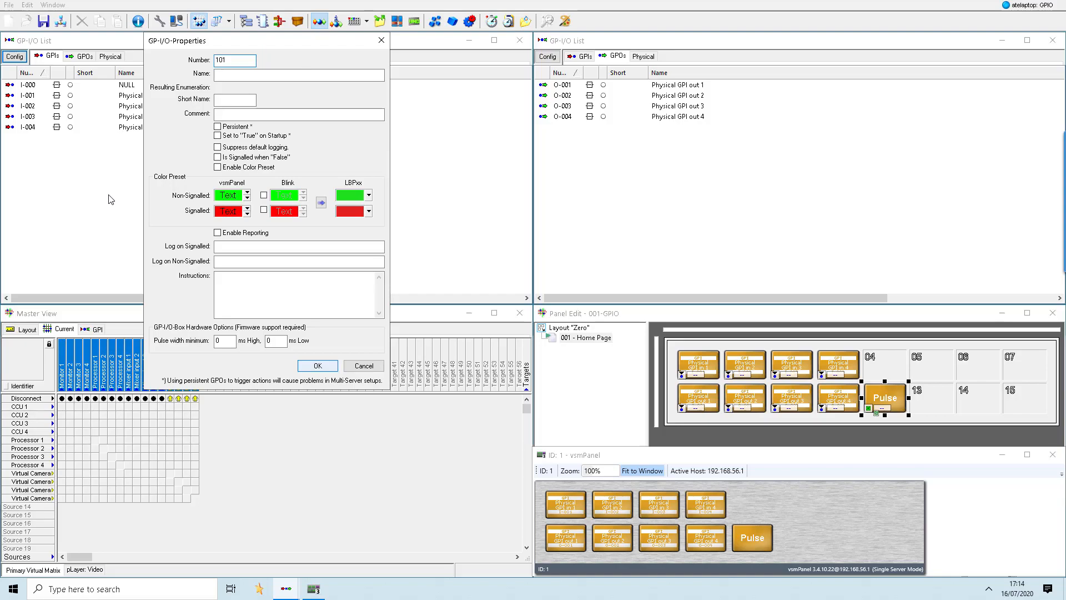
key("Tab")
type("Red tally from ")
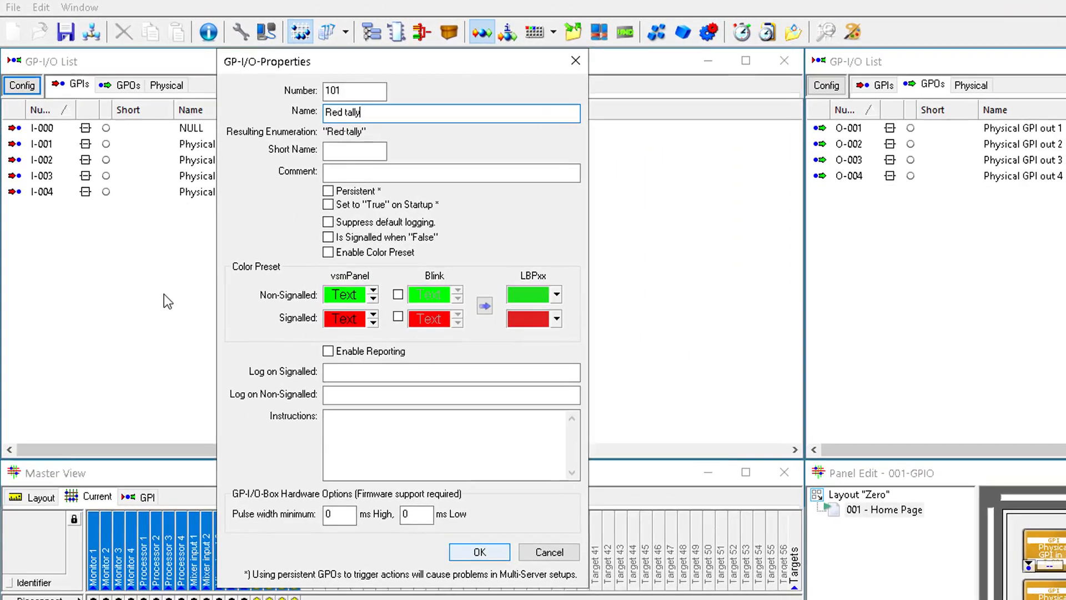
type("mixer in")
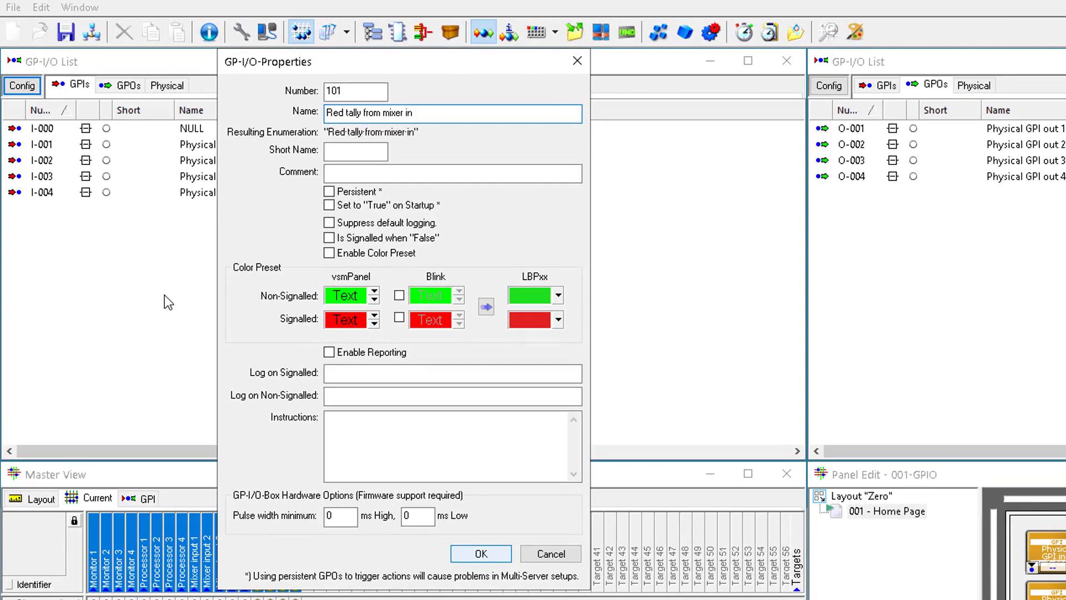
type(" (1-10)")
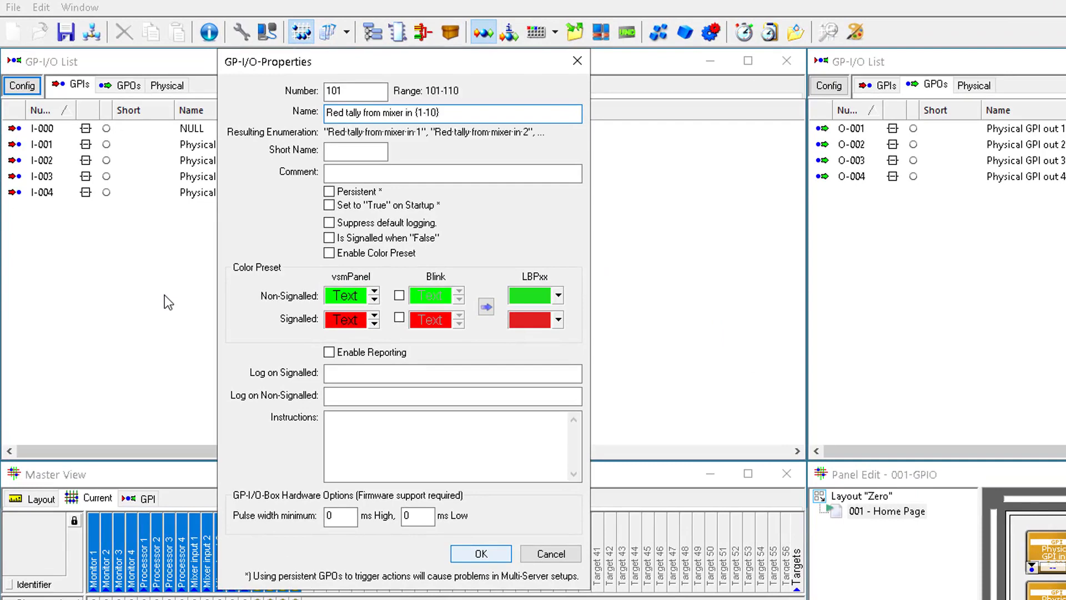
key("Return")
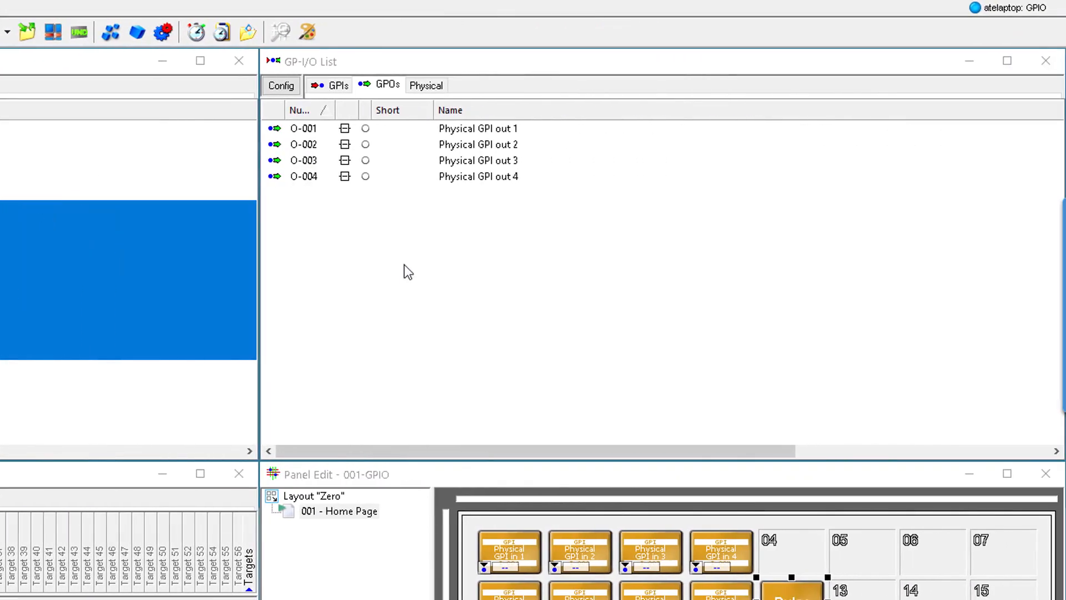
- Create four GPOs starting at number 101, named Red Tally to CCU 1 to 4 by enumeration
right_click(404, 264)
left_click(436, 338)
type("101")
key("Tab")
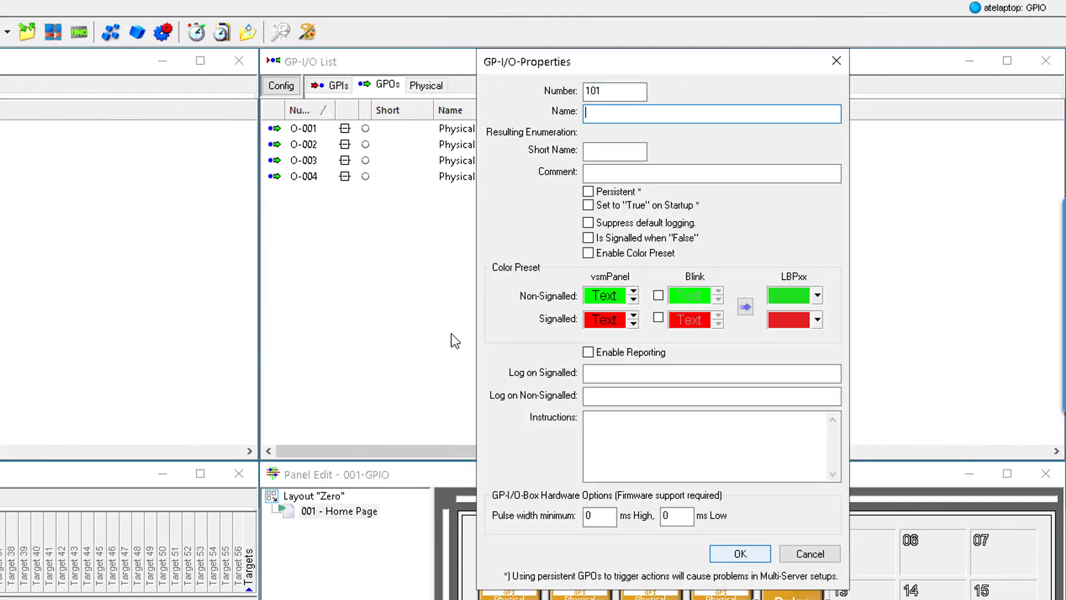
type("Red Tally to ")
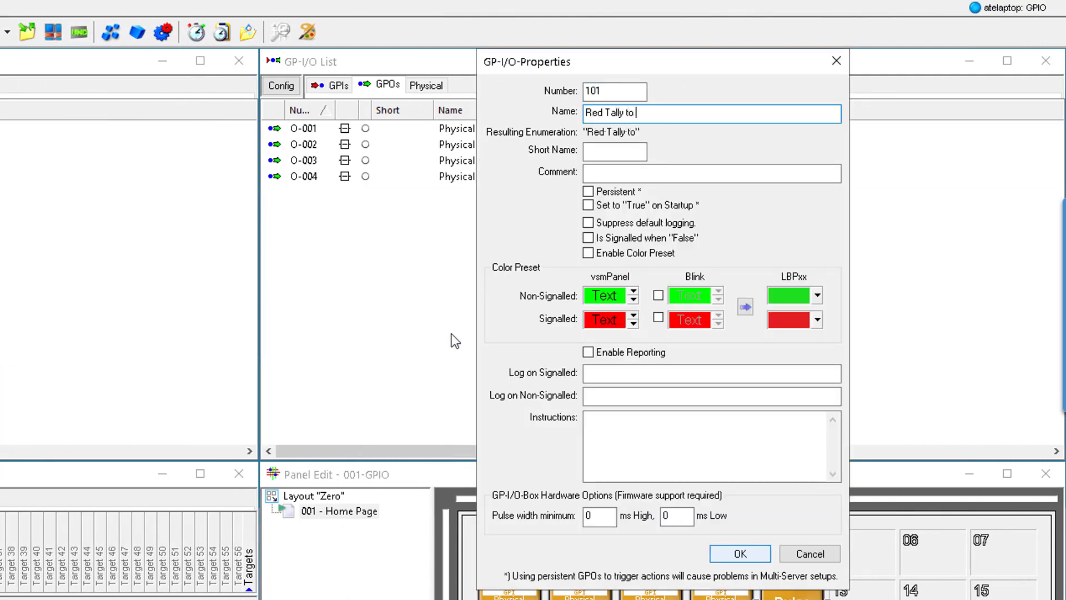
type("CCU (1-4)")
key("Return")
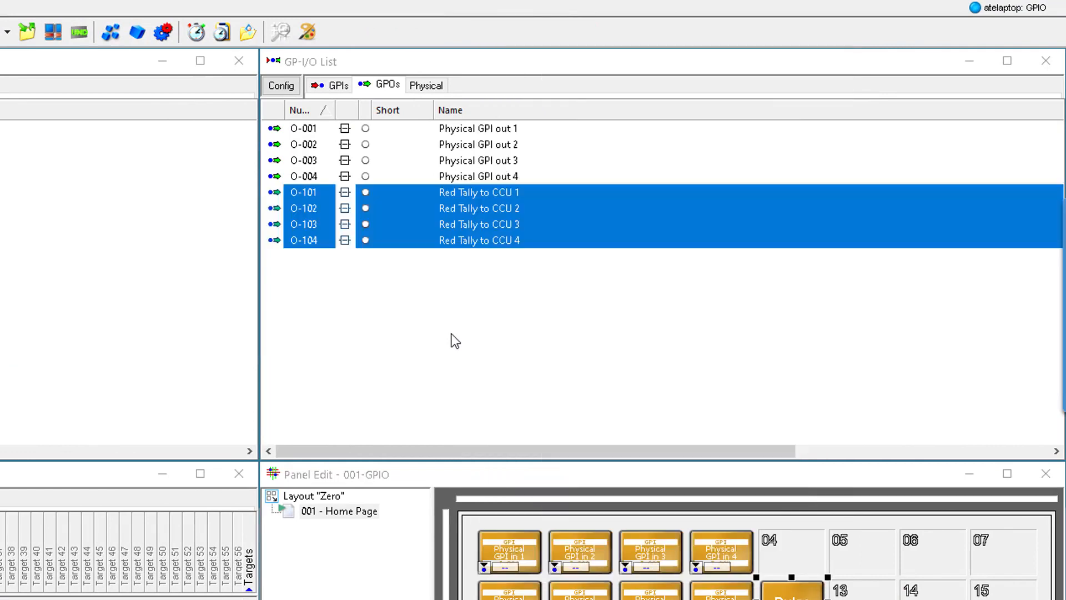
- Create four GPOs starting at number 201, named AFV for Audio mixer 1 to 4 by enumeration
right_click(460, 303)
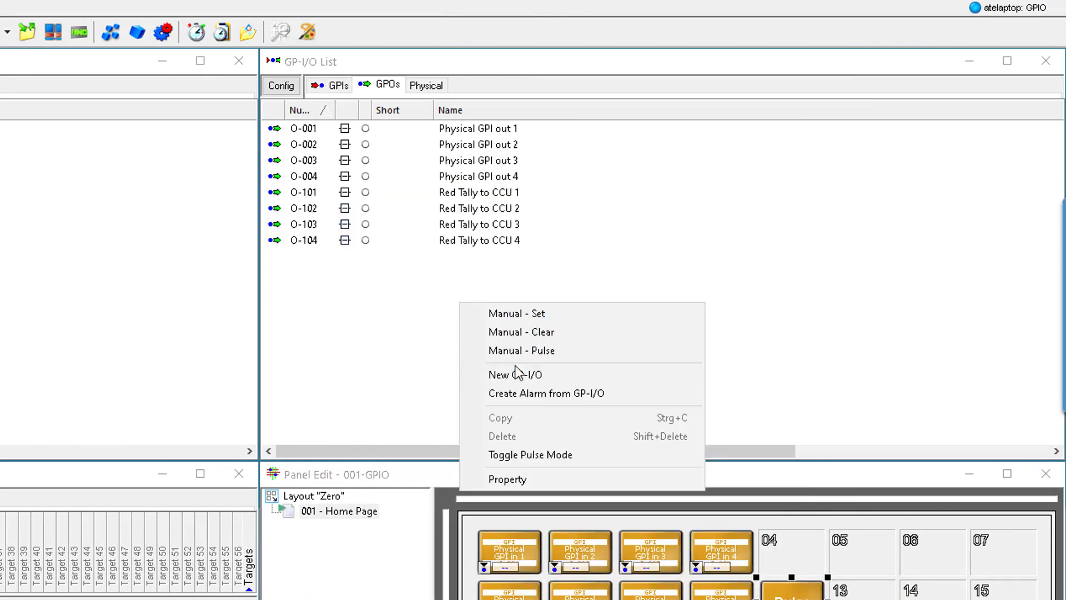
left_click(518, 375)
type("201")
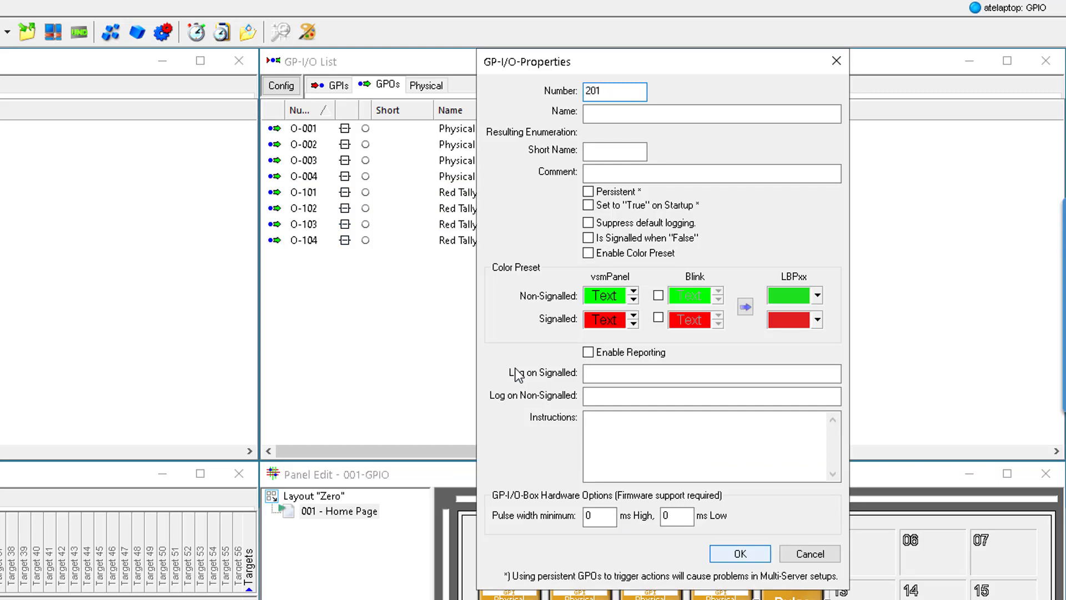
type("AFV for Audio ")
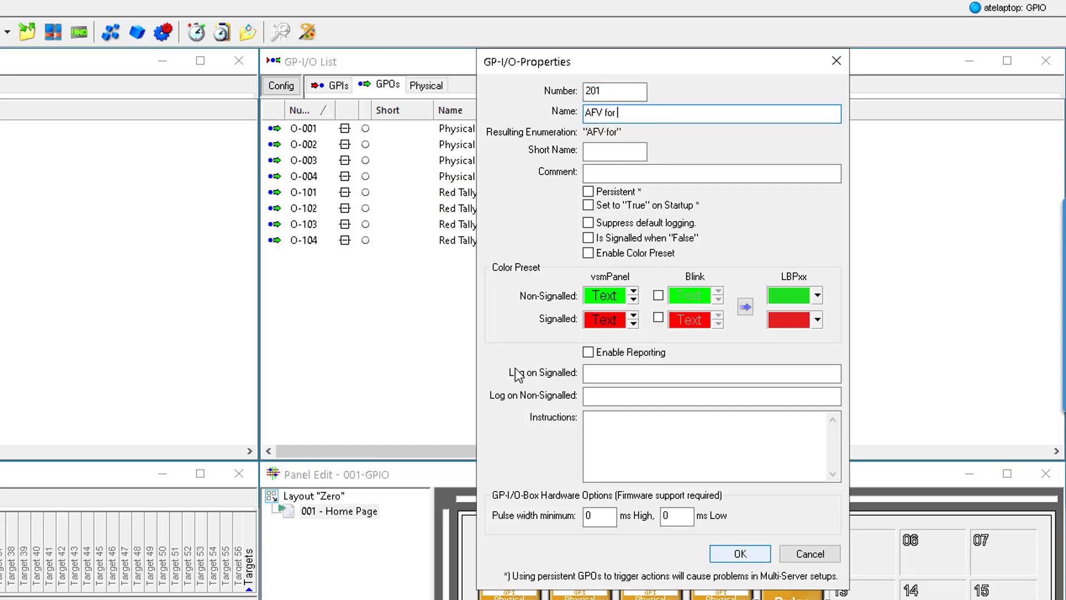
type("mixer (1-4)")
key("Return")
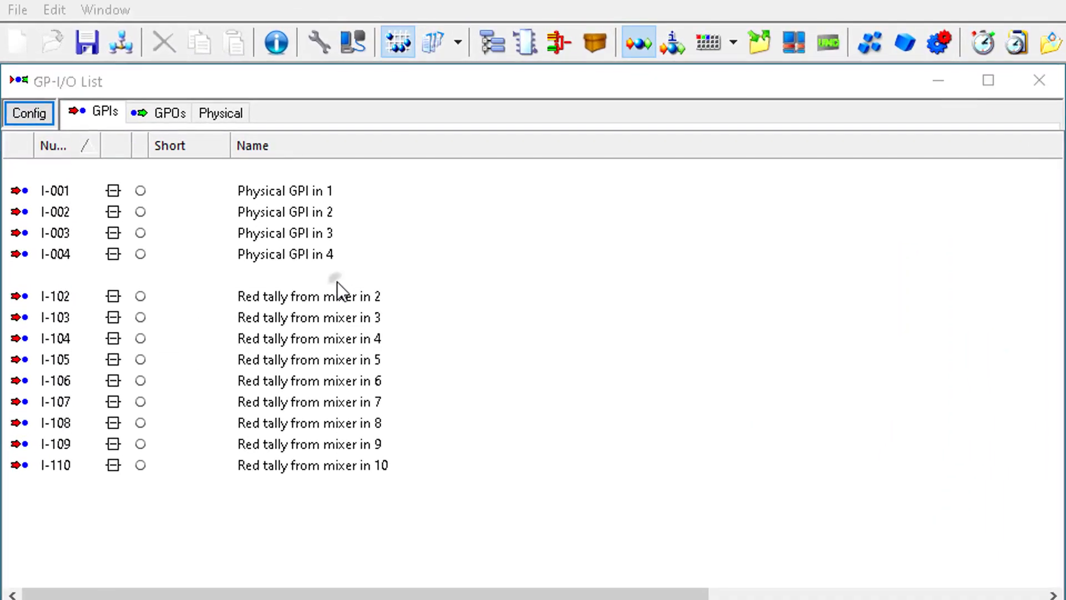
- Select the non-adjacent GPIs Red tally from mixer in 1, 3, 5, 7 and 9 in the GPI list
left_click(168, 137, "ctrl")
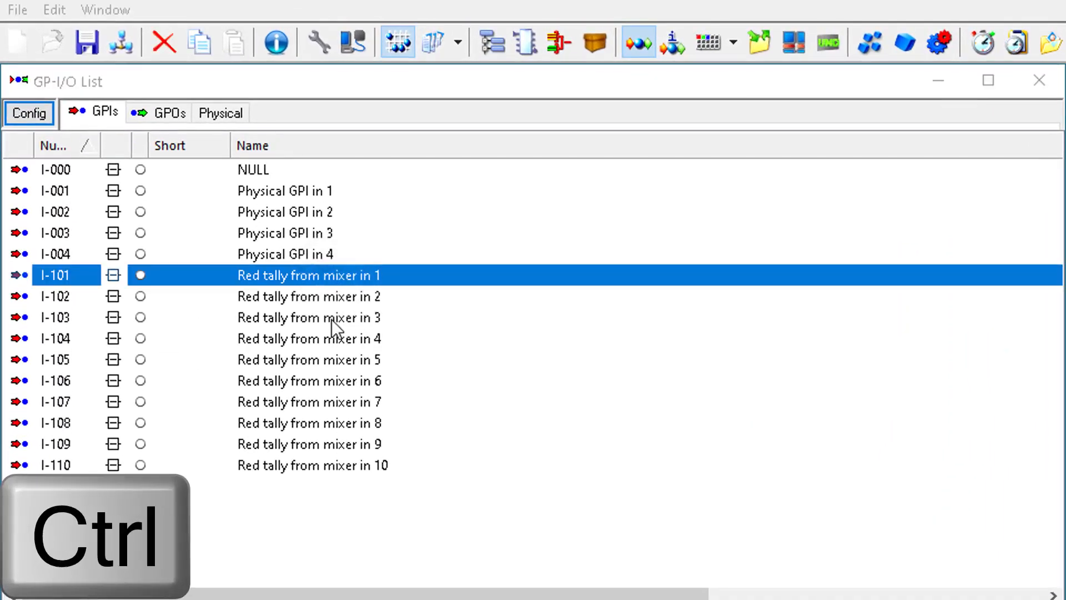
left_click(334, 318, "ctrl")
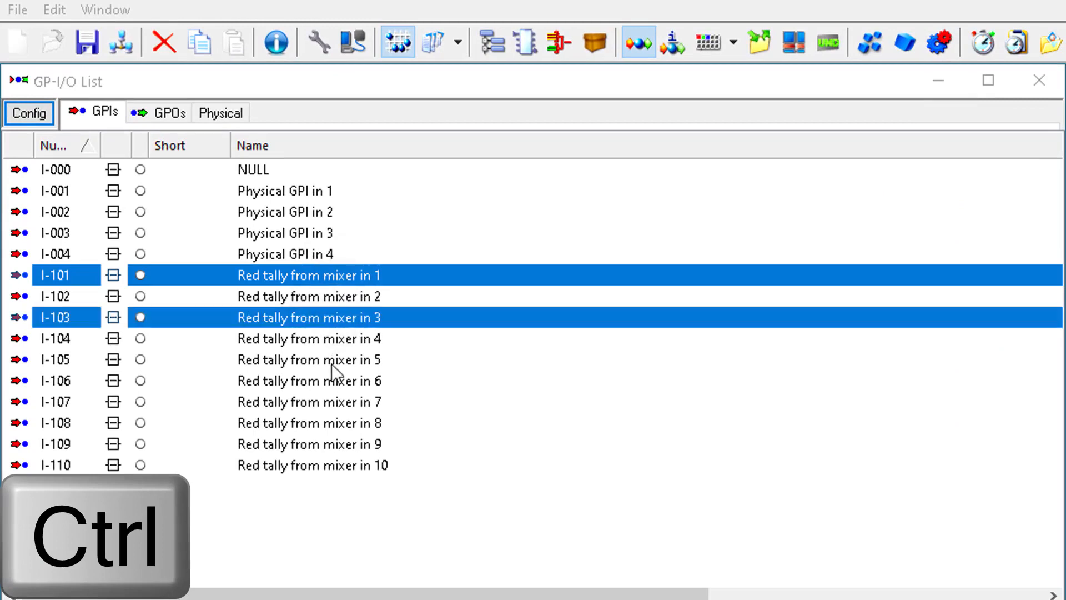
left_click(331, 365, "ctrl")
left_click(332, 402, "ctrl")
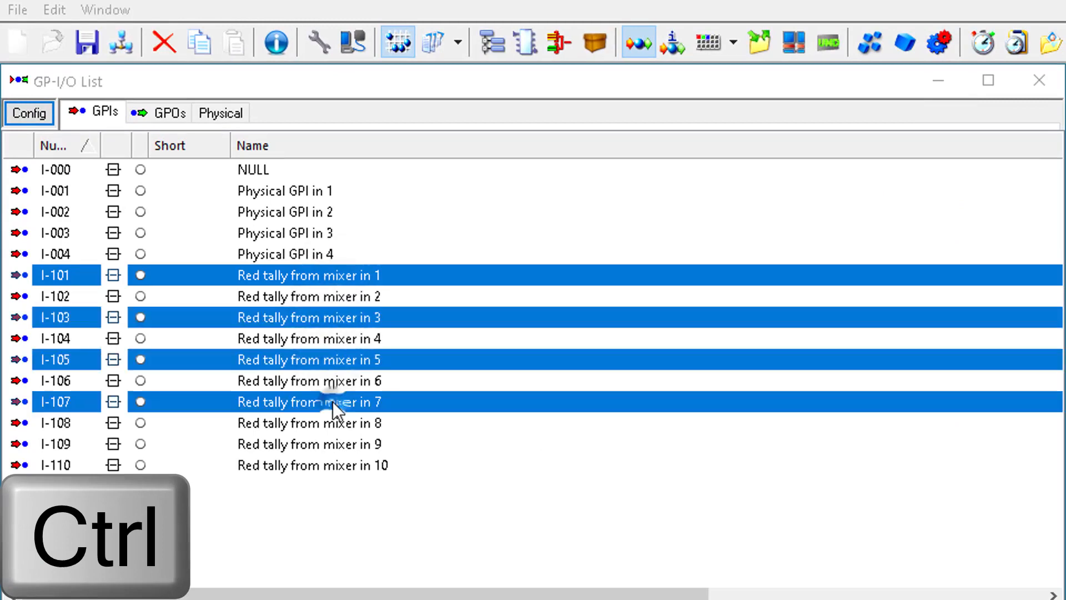
left_click(328, 444, "ctrl")
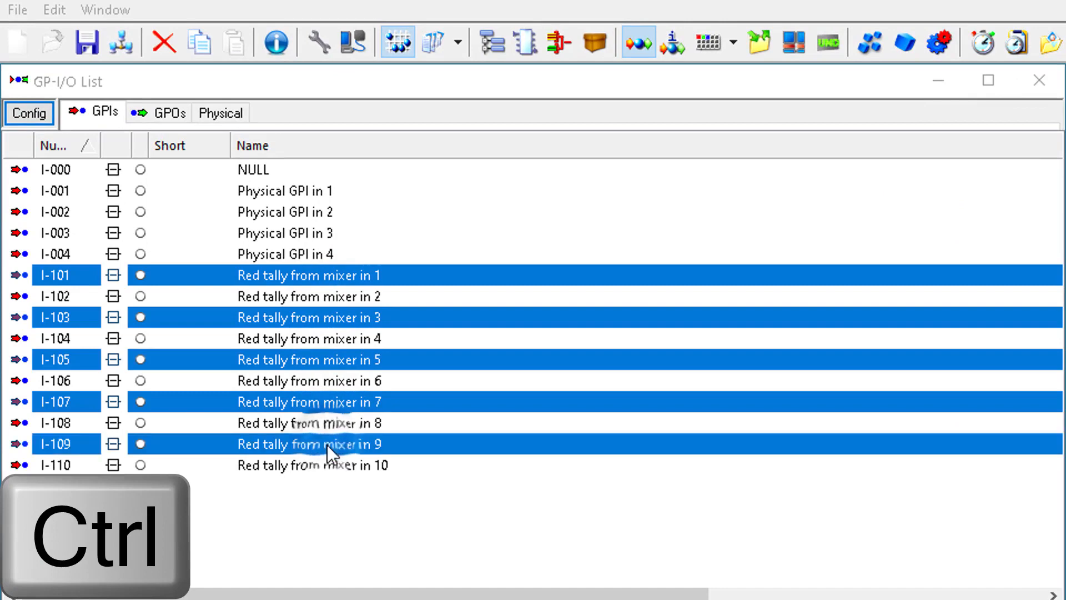
left_click(328, 441)
- Select Red tally from mixer in 1 to 4 and assign them to the logic of GPO AFV for Audio mixer 4
left_click(342, 279)
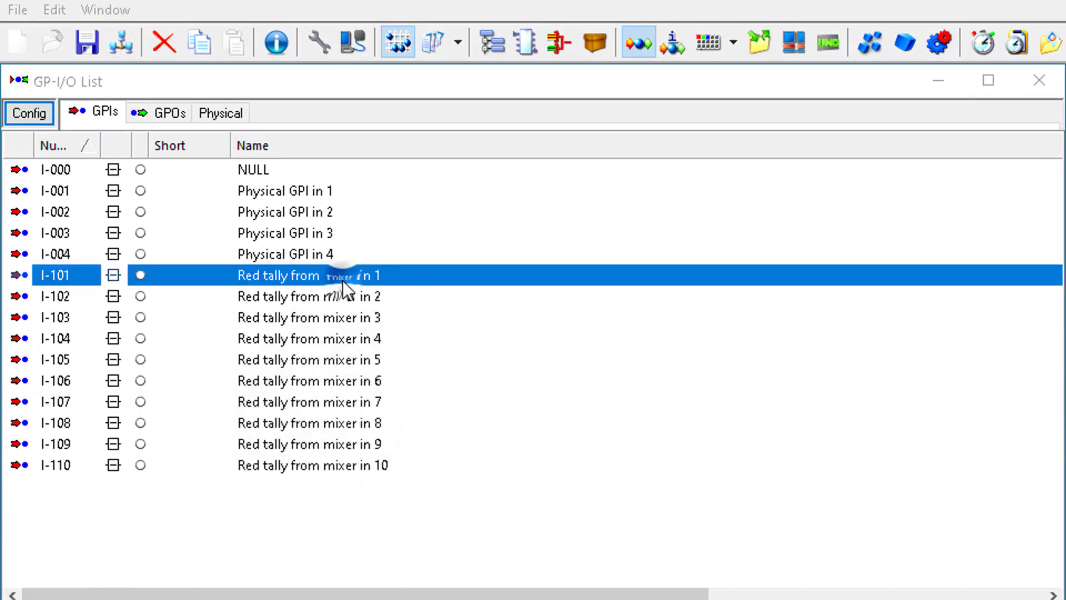
left_click(335, 342, "shift")
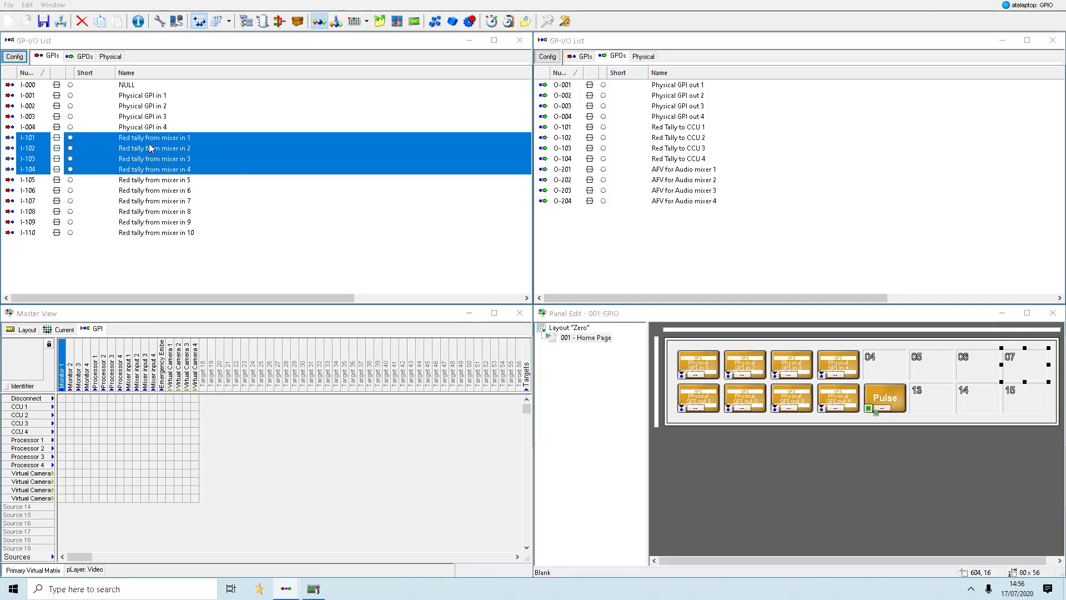
left_click_drag(150, 139, 657, 202)
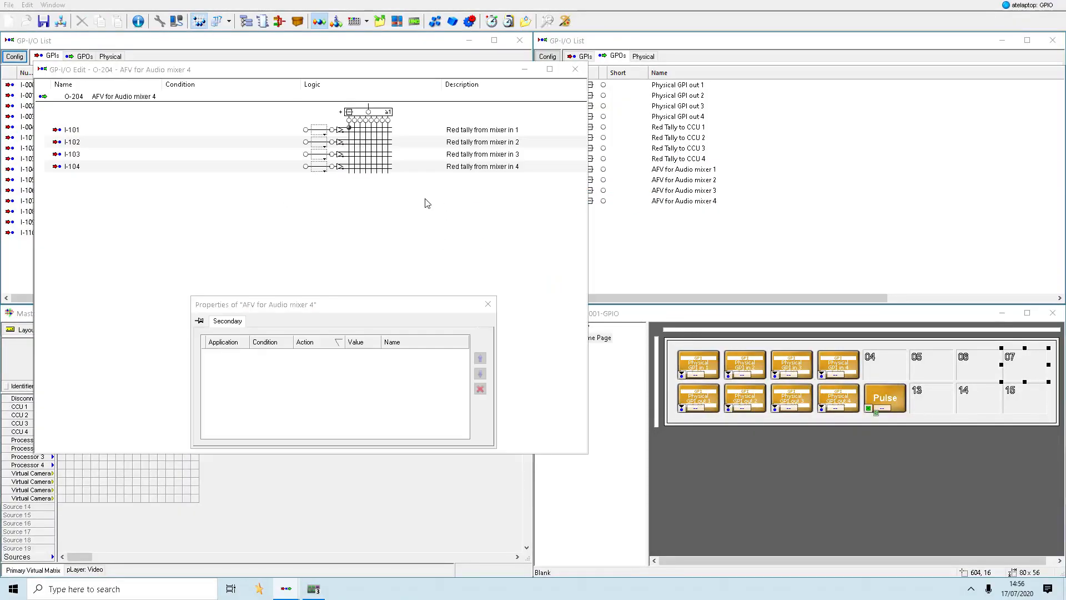
- Delete the four red tally GPIs from the logic of AFV for Audio mixer 4
left_click(148, 170)
key("Delete")
key("Delete")
key("Delete")
key("Delete")
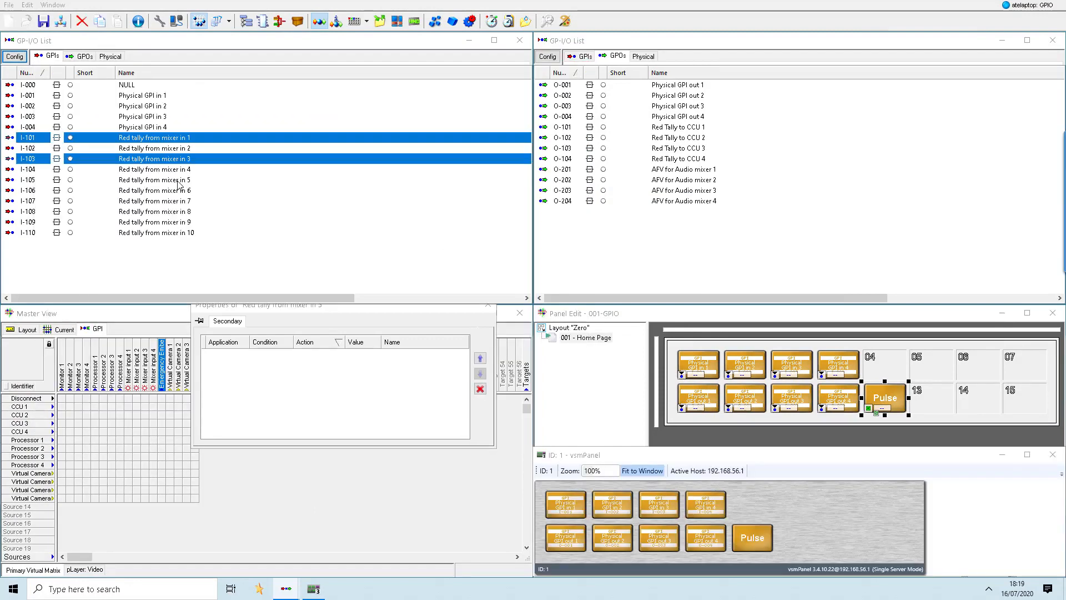
- Select the non-adjacent GPIs Red tally from mixer in 1, 3, 5, 7 and 9
left_click(172, 179, "ctrl")
left_click(172, 200, "ctrl")
left_click(172, 221, "ctrl")
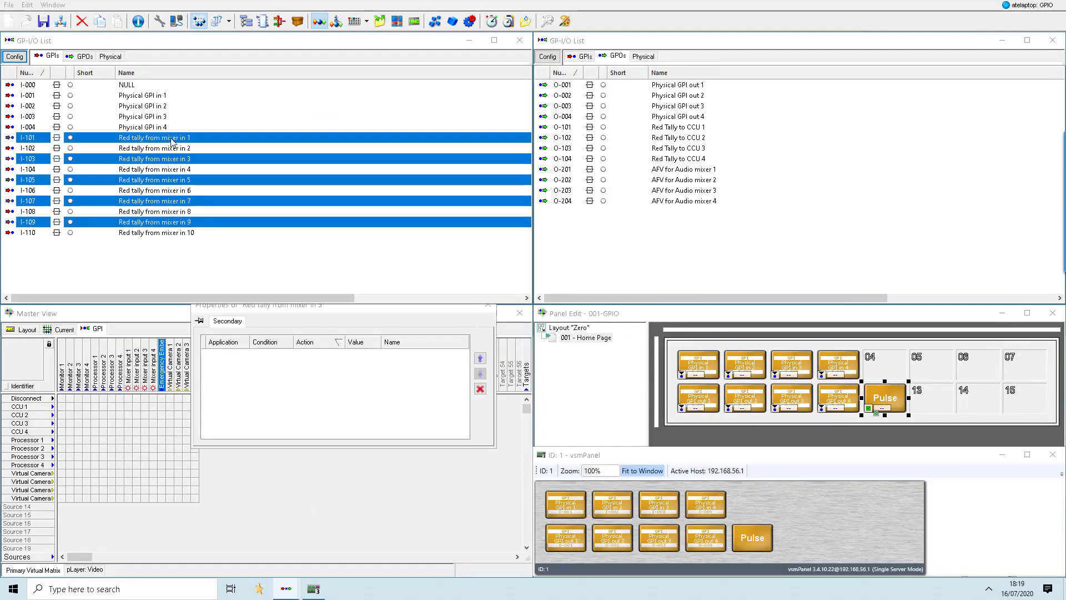
- Assign GPIs Red tally from mixer in 1 to 5 by enumeration to the matrix targets Mixer input 1 to 4 and Emergency Embedder
left_click_drag(172, 222, 200, 311)
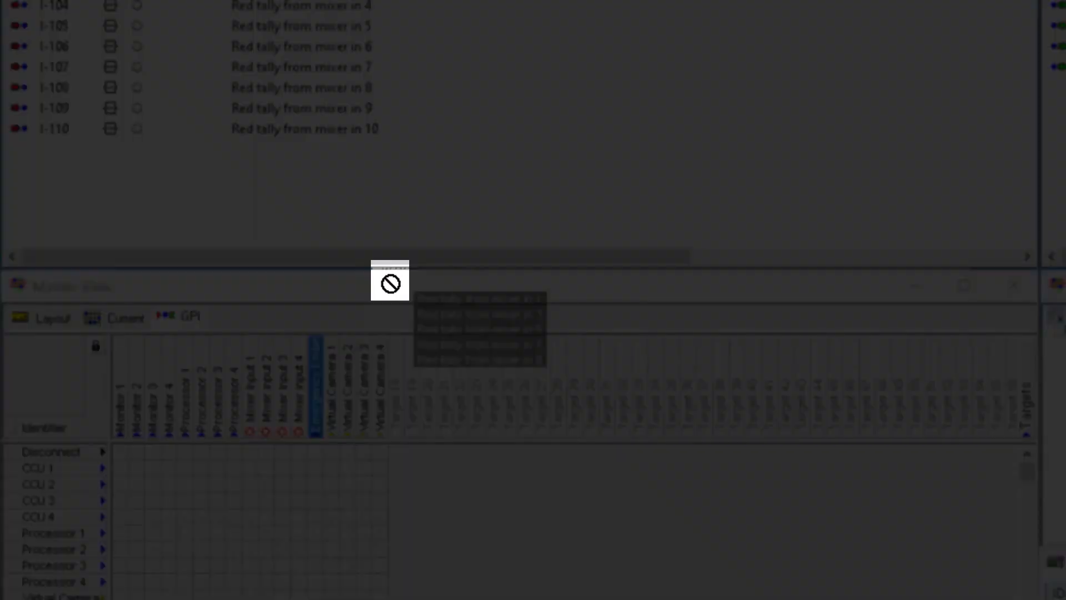
left_click_drag(390, 284, 147, 318)
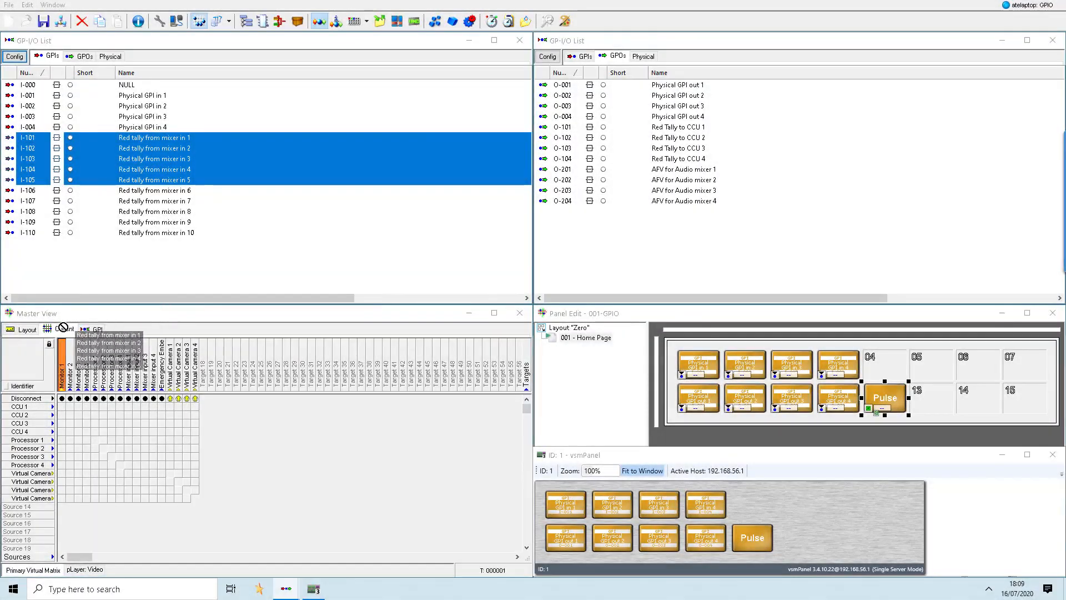
left_click_drag(78, 330, 87, 328)
left_click_drag(175, 357, 324, 447)
key("alt")
key("alt")
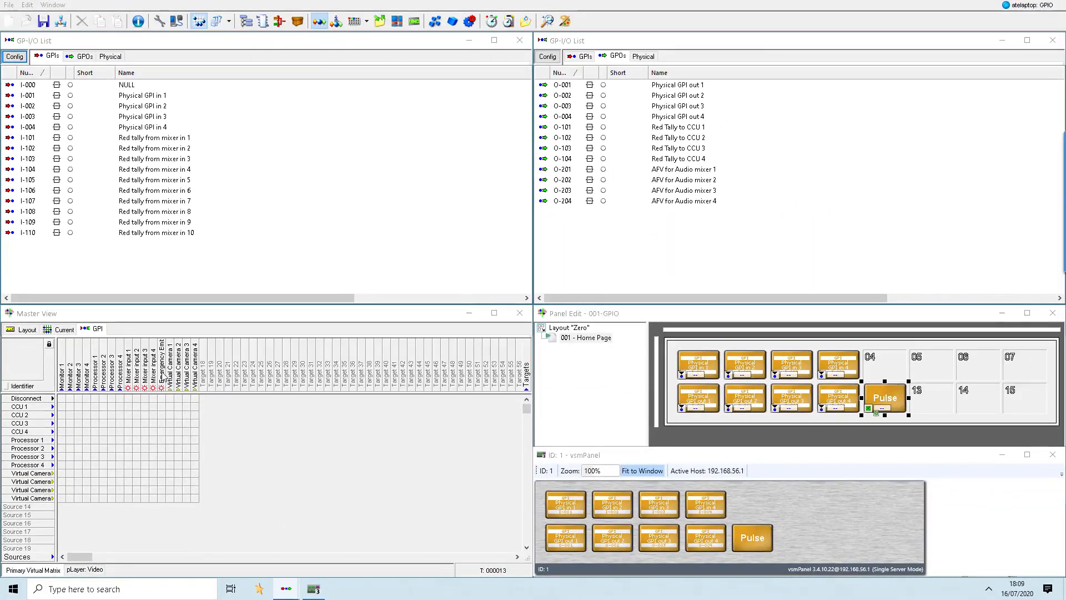
- Check the tally properties of target Emergency Embedder and delete its entry from the logic of GPI Red tally from mixer in 5
double_click(162, 364)
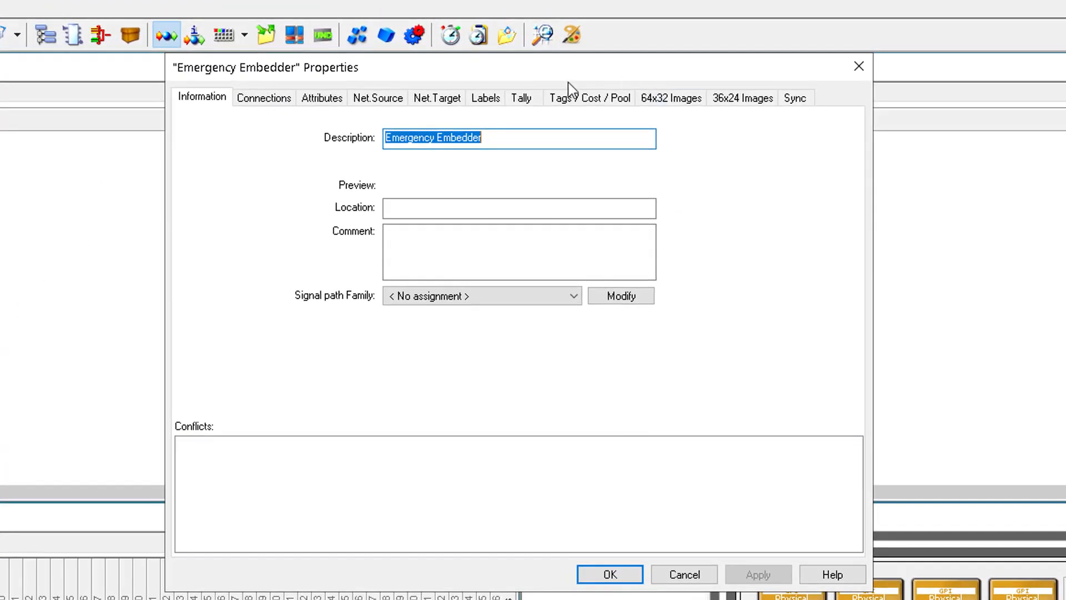
left_click(523, 100)
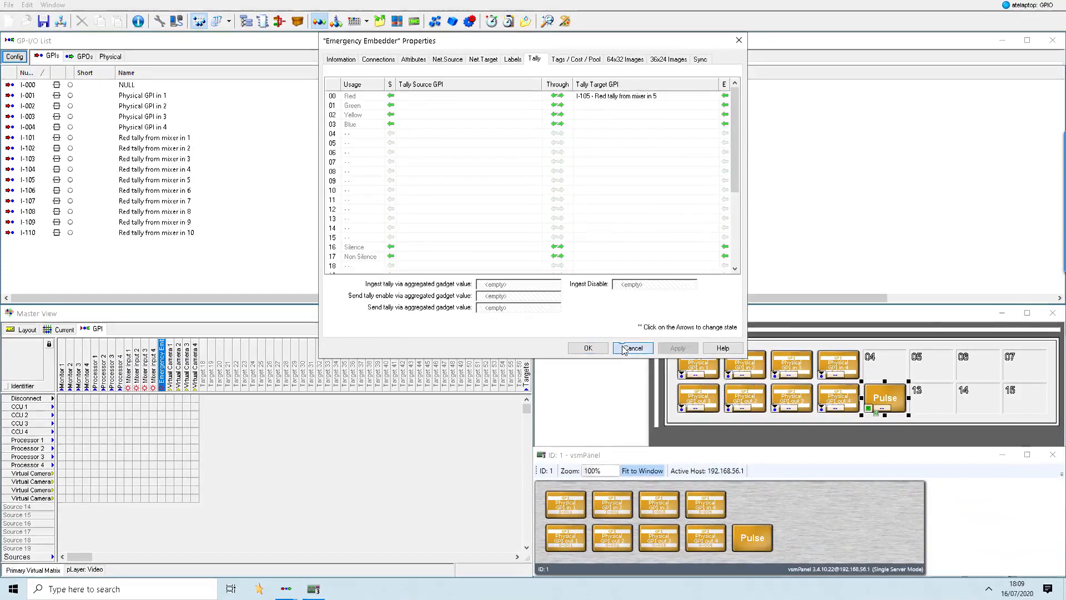
left_click(661, 525)
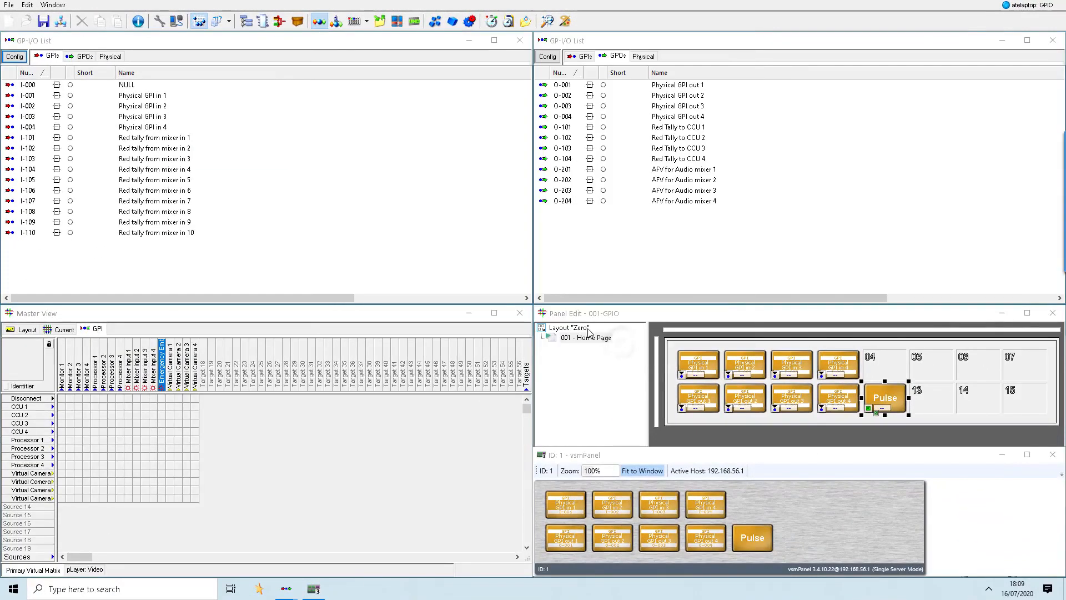
double_click(163, 180)
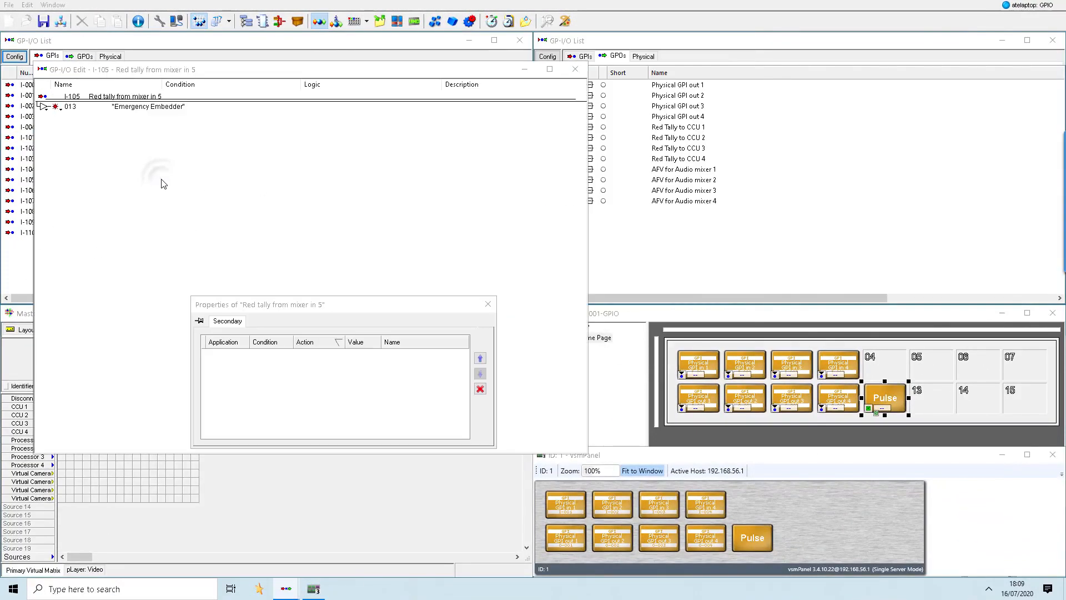
left_click(148, 107)
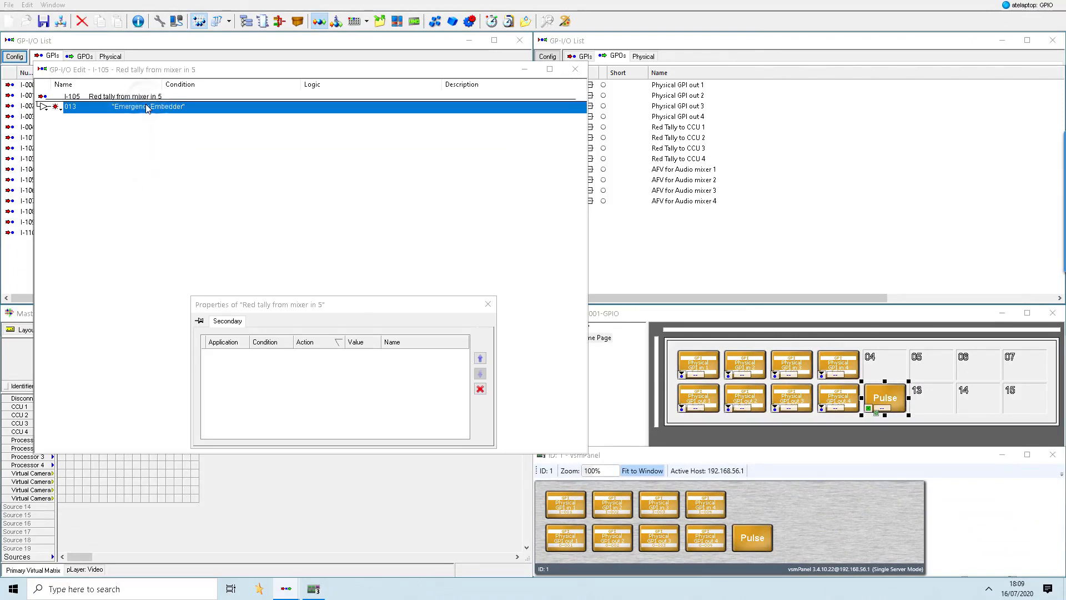
right_click(148, 107)
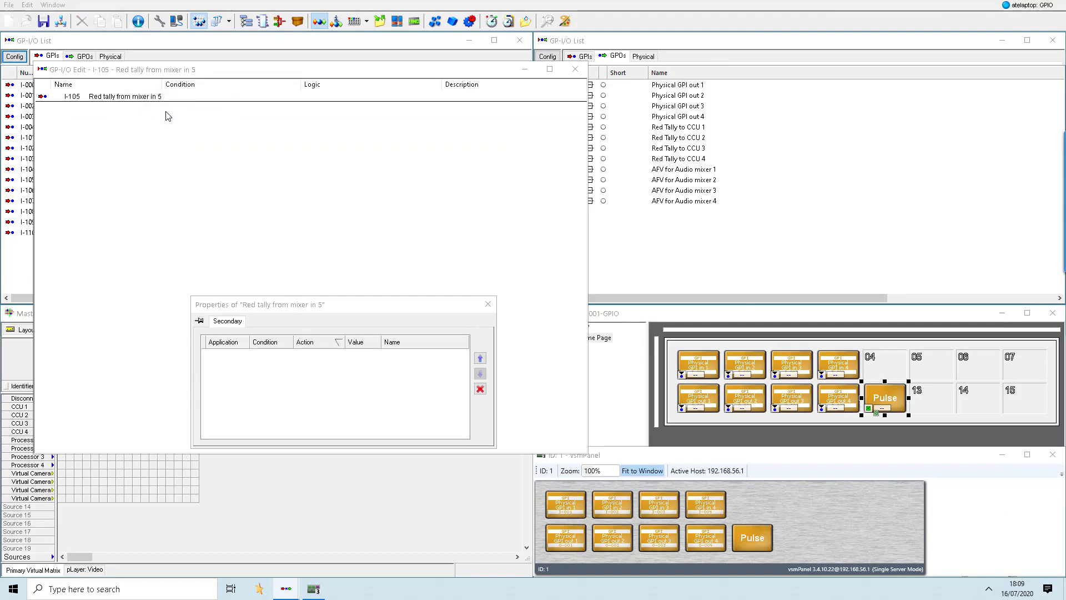
left_click(525, 70)
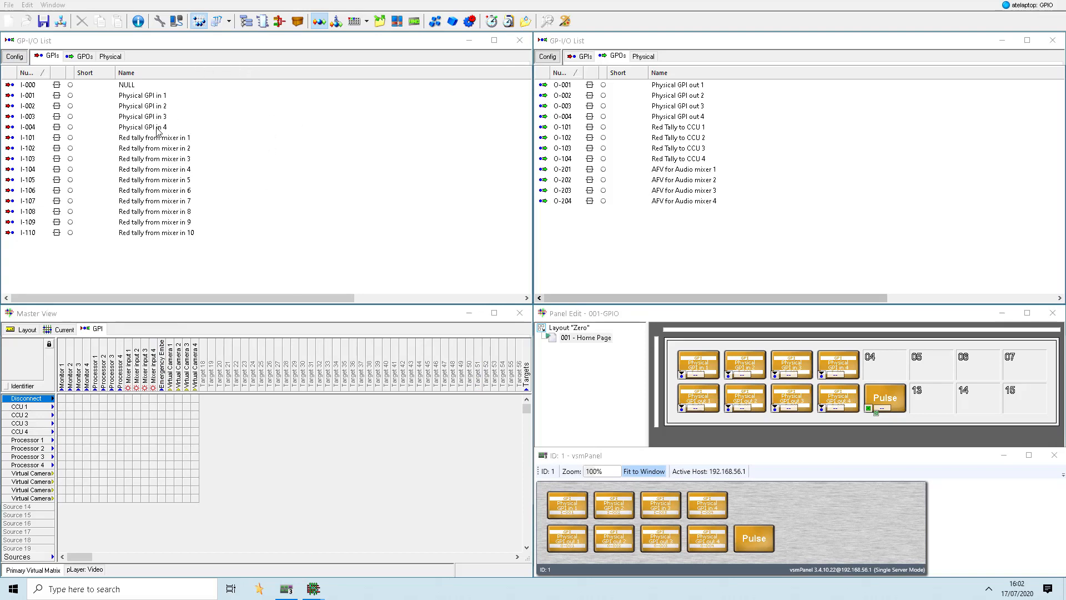
left_click(132, 139)
left_click(134, 148)
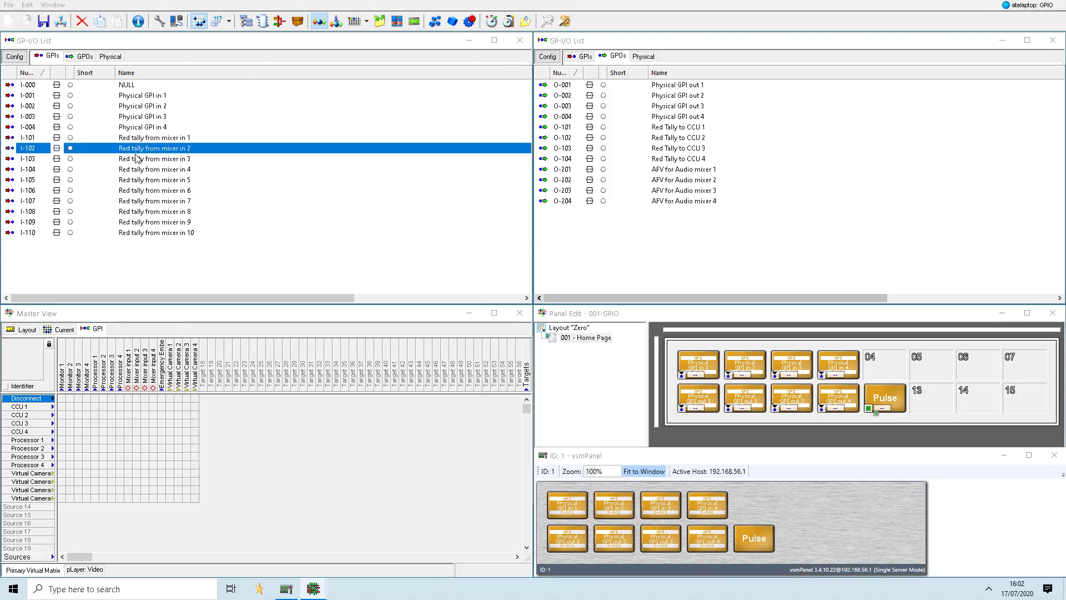
left_click(136, 160)
left_click(136, 170)
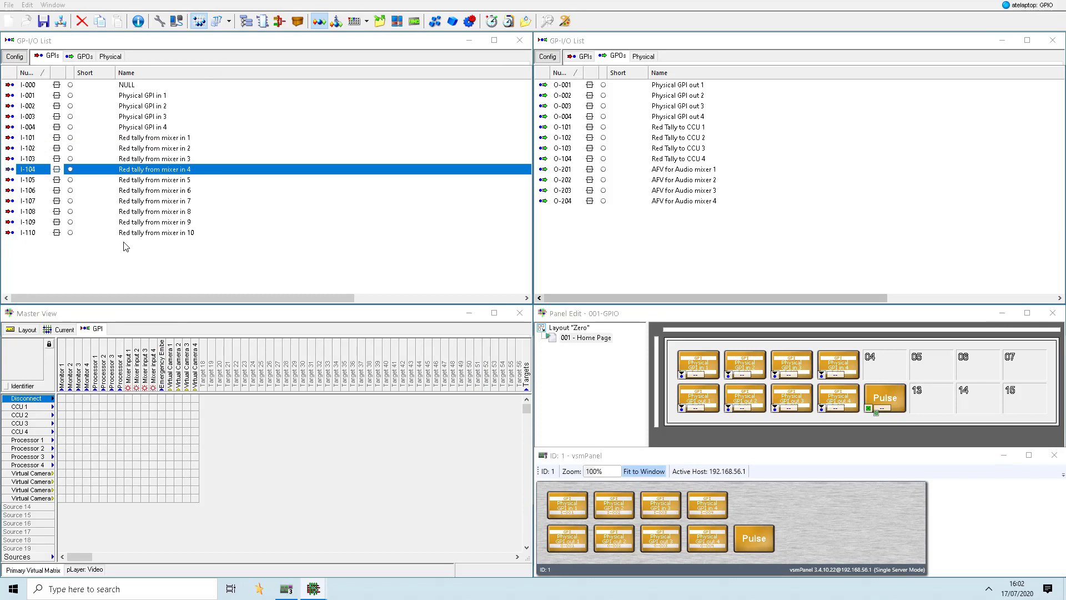
- Show the current crosspoints in the Master View and manually set GPI Red tally from mixer in 1
left_click(61, 329)
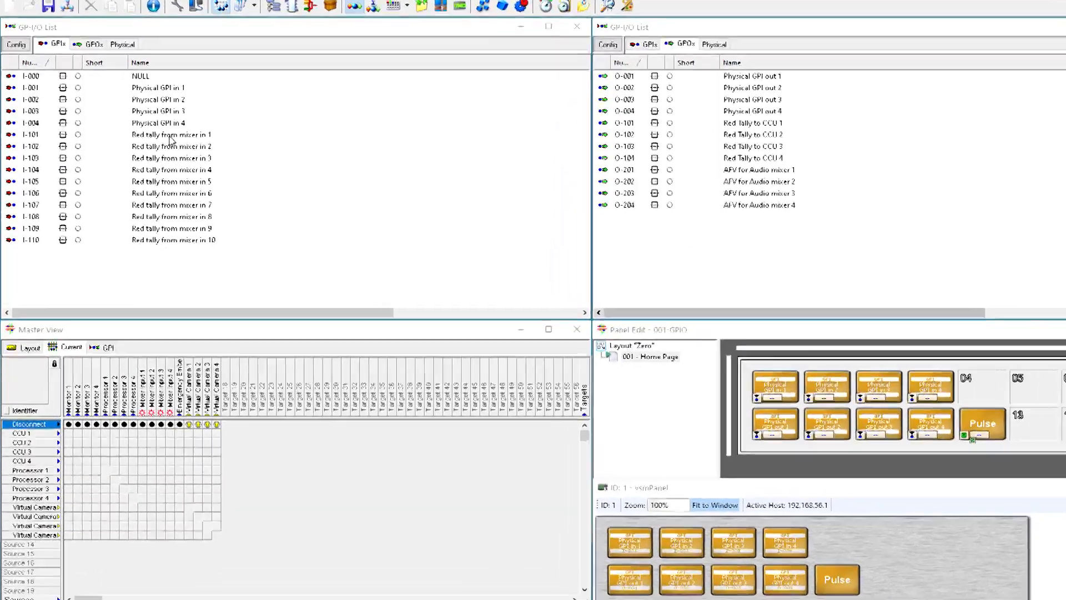
left_click(154, 140)
right_click(153, 139)
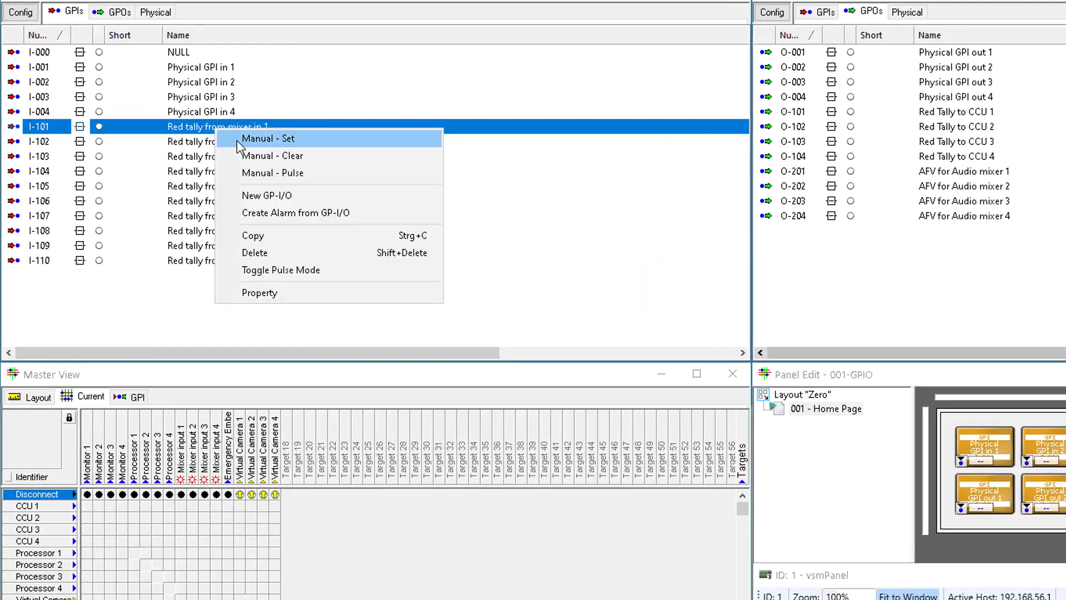
left_click(240, 140)
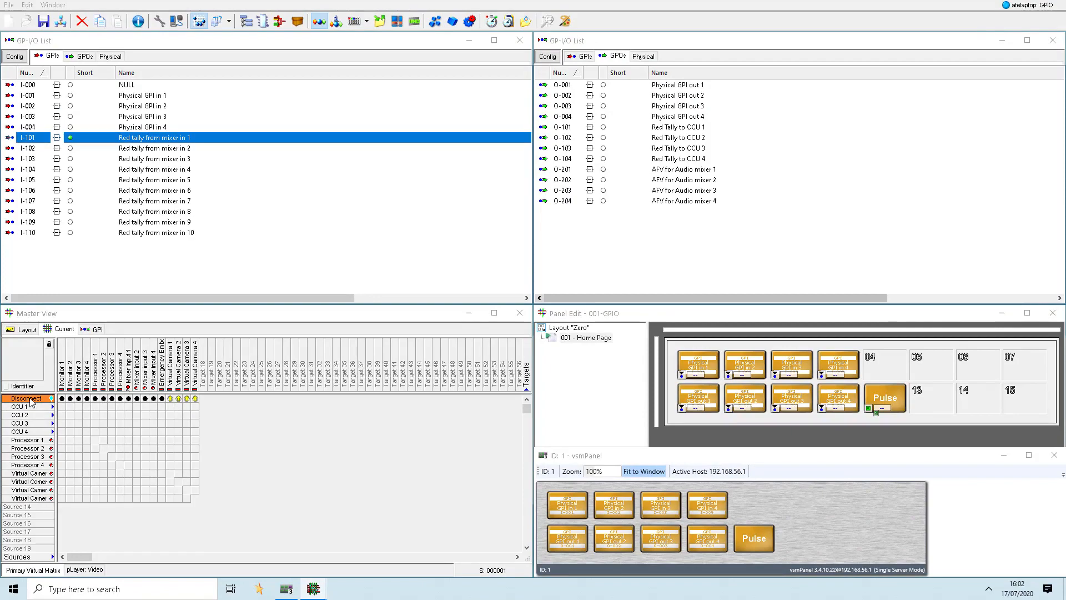
- Disable the E arrow of the Red tally in the tally properties of source Disconnect
double_click(31, 400)
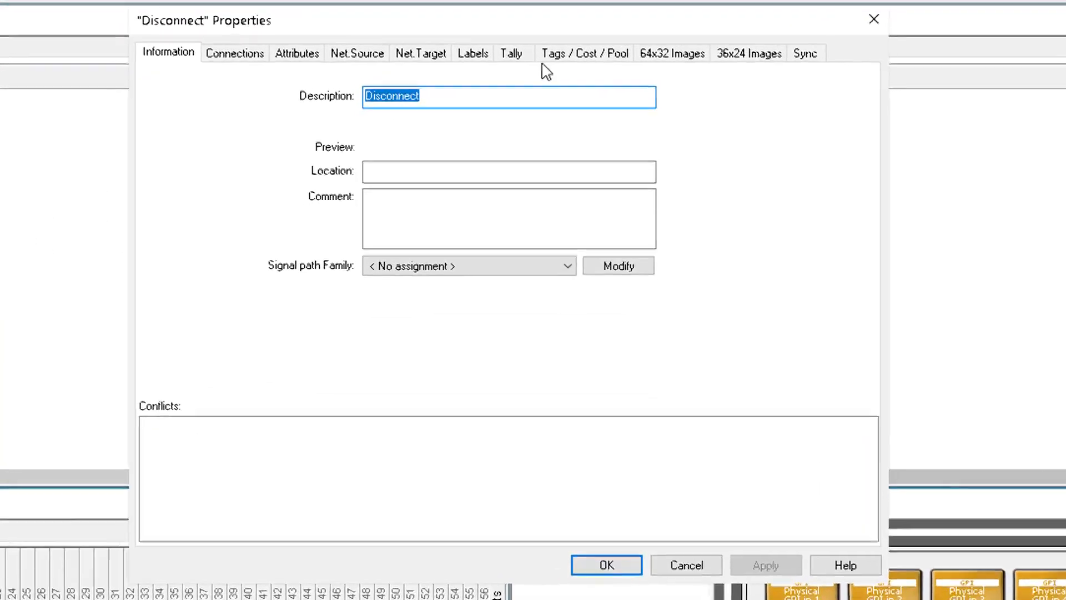
left_click(512, 54)
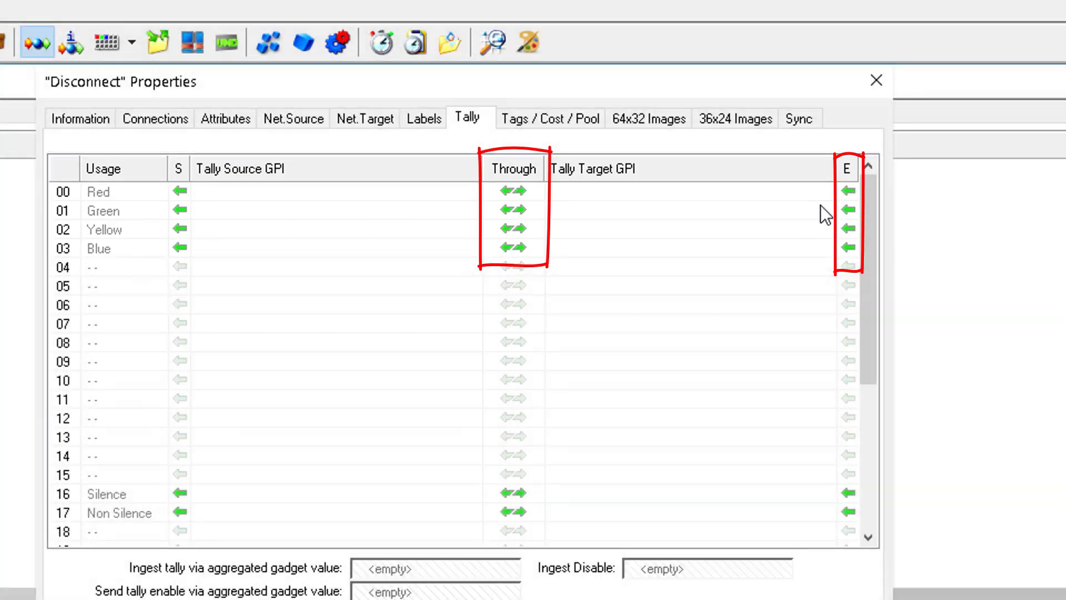
left_click(848, 192)
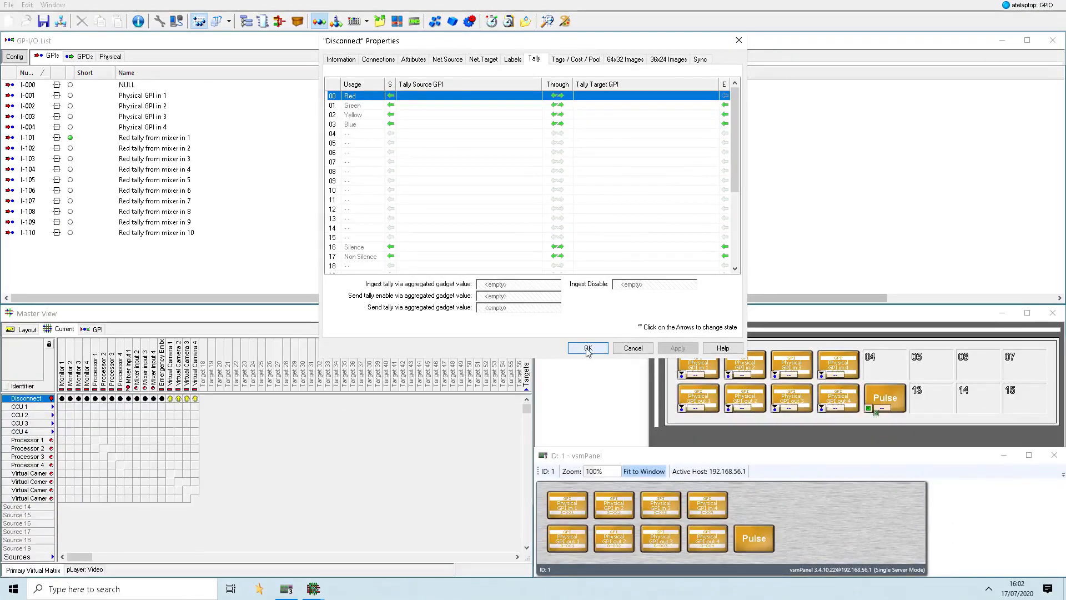
left_click(587, 348)
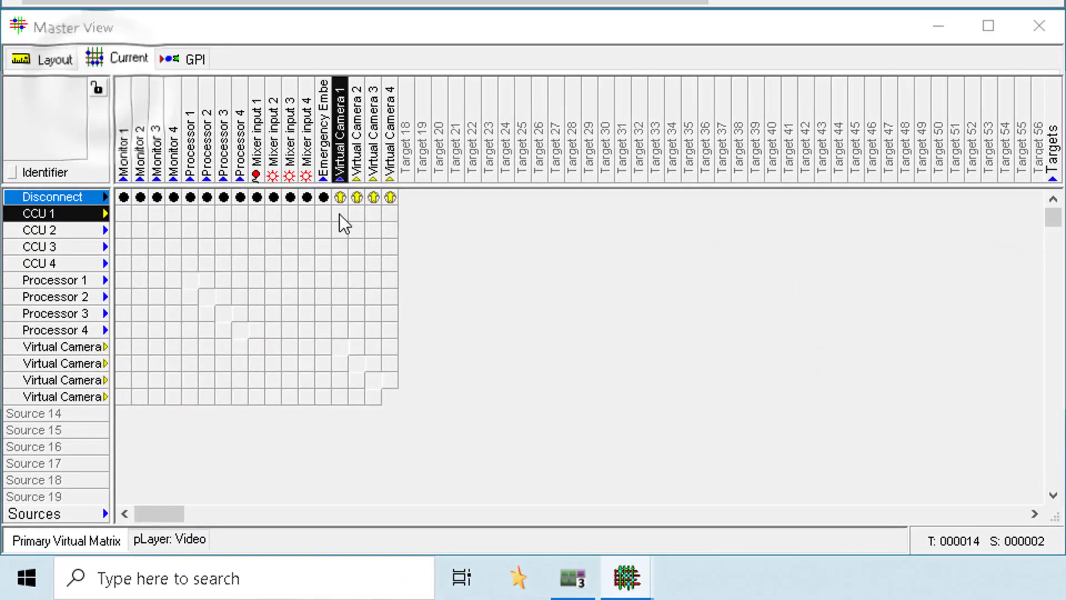
- Unlock the matrix and connect sources CCU 1 to 4 to targets Virtual Camera 1 to 4 in matching order
left_click(337, 216)
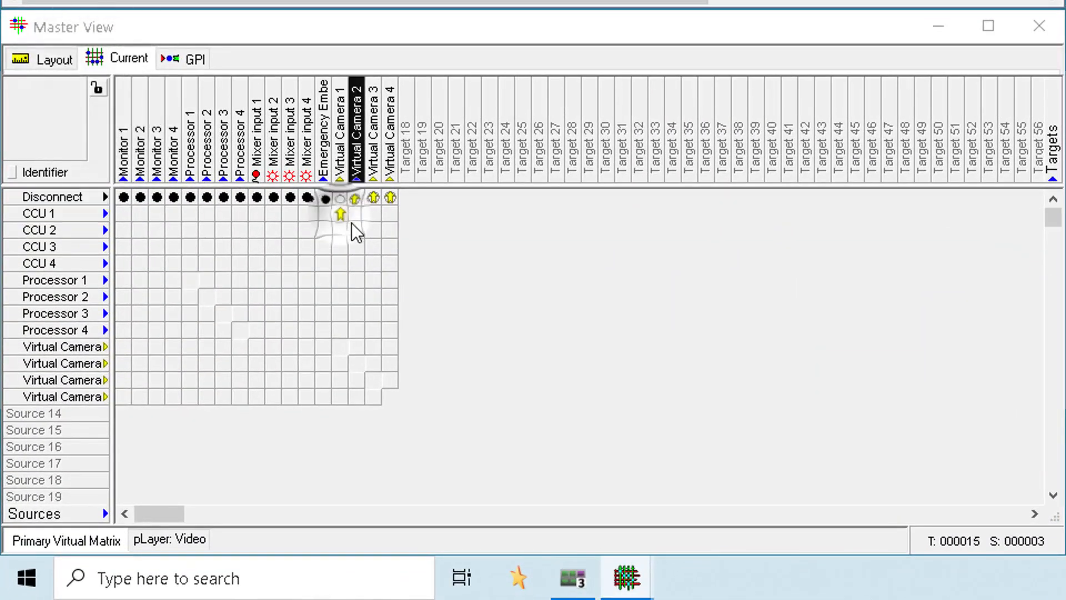
left_click(354, 232)
left_click(373, 248)
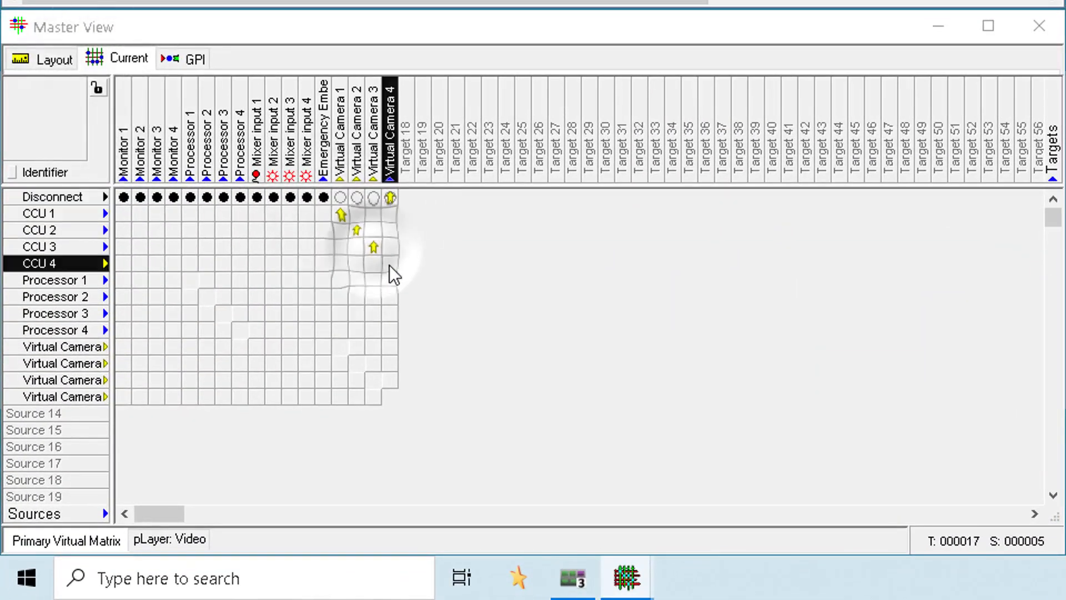
left_click(390, 264)
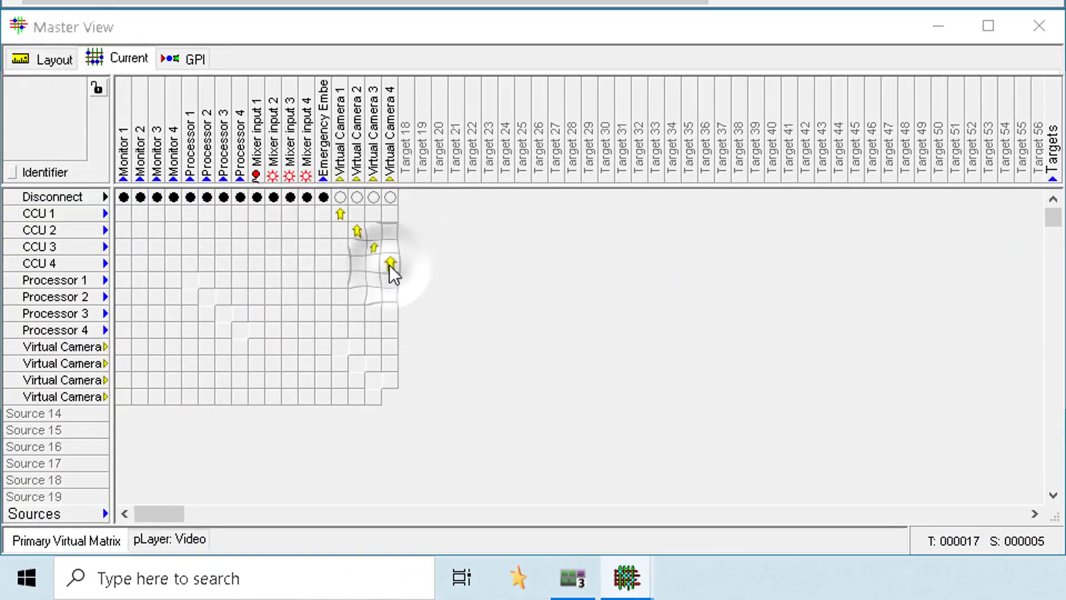
- Connect sources Virtual Camera 1 to 4 to targets Mixer input 1 to 4 in matching order
left_click(256, 347)
left_click(275, 364)
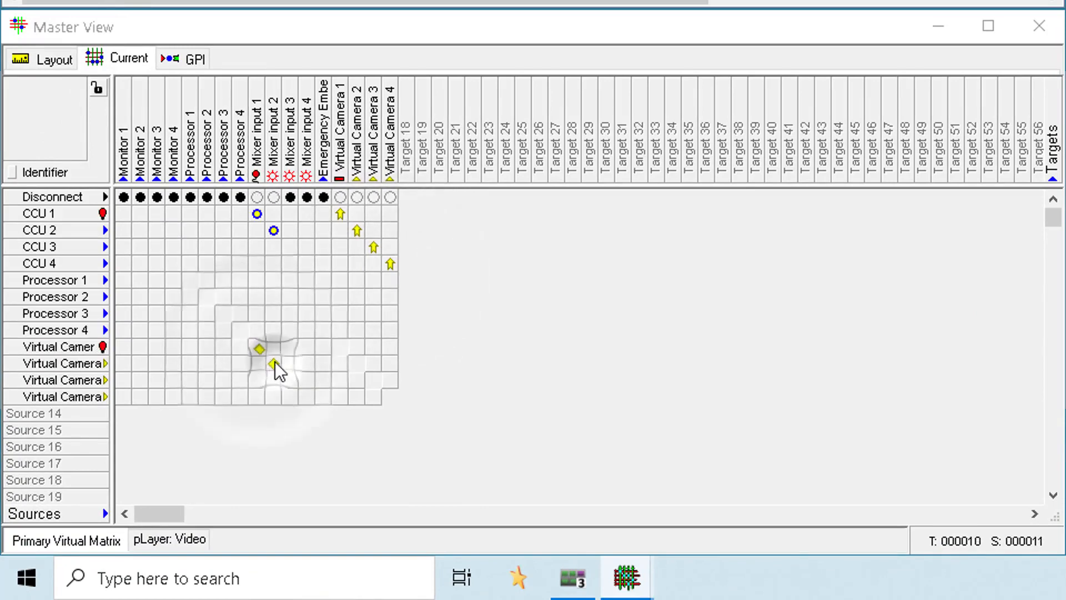
left_click(289, 380)
left_click(306, 397)
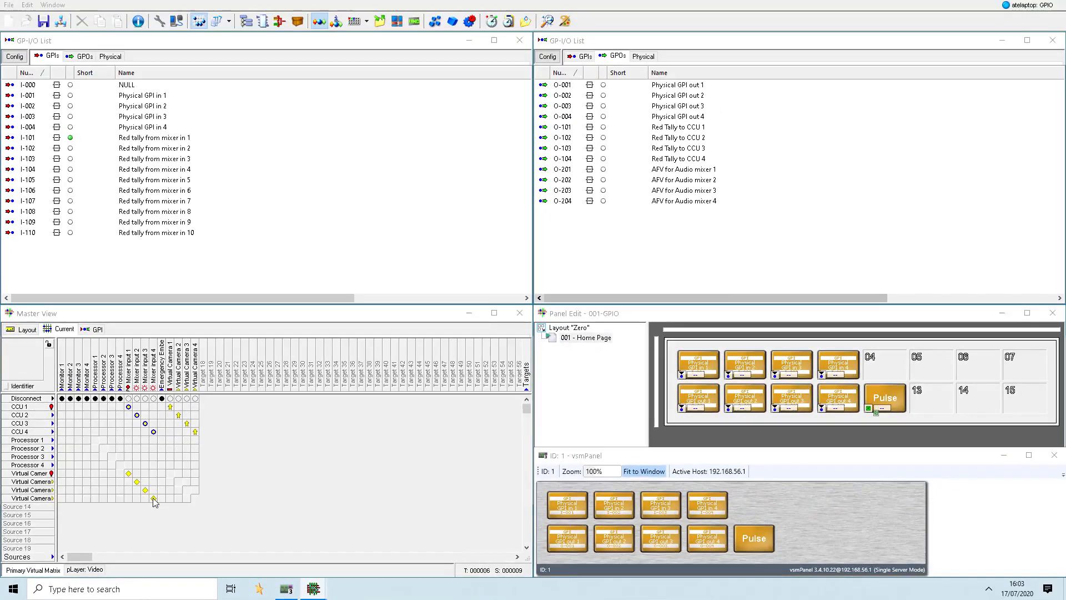
- Assign sources CCU 1 to 4 one by one to the matching GPOs Red Tally to CCU 1 to 4
left_click(58, 215)
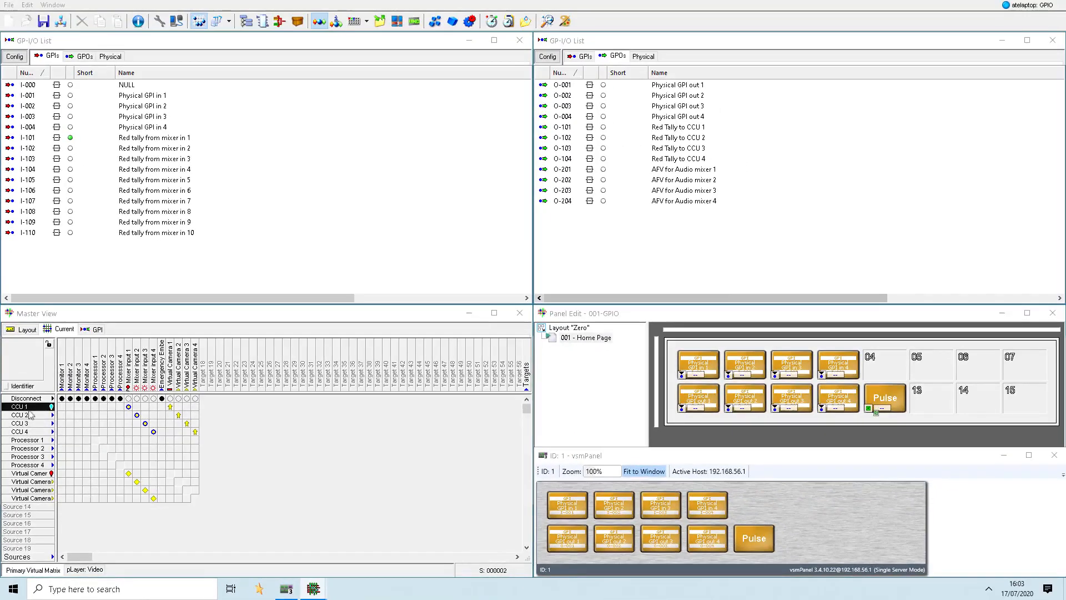
left_click_drag(25, 407, 672, 131)
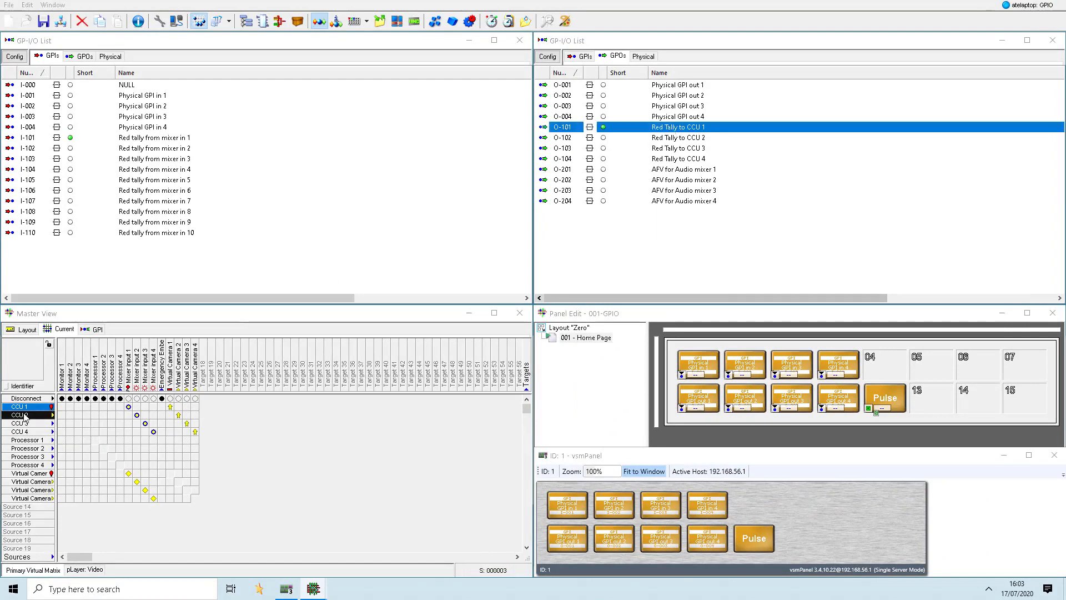
left_click_drag(25, 415, 669, 139)
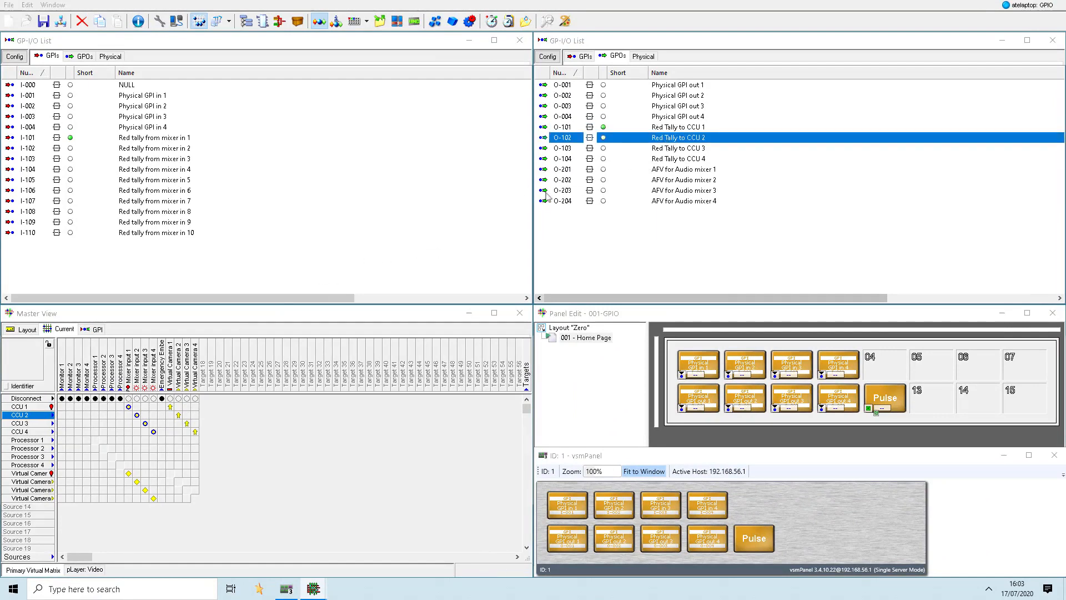
left_click_drag(25, 423, 682, 149)
left_click_drag(25, 432, 662, 158)
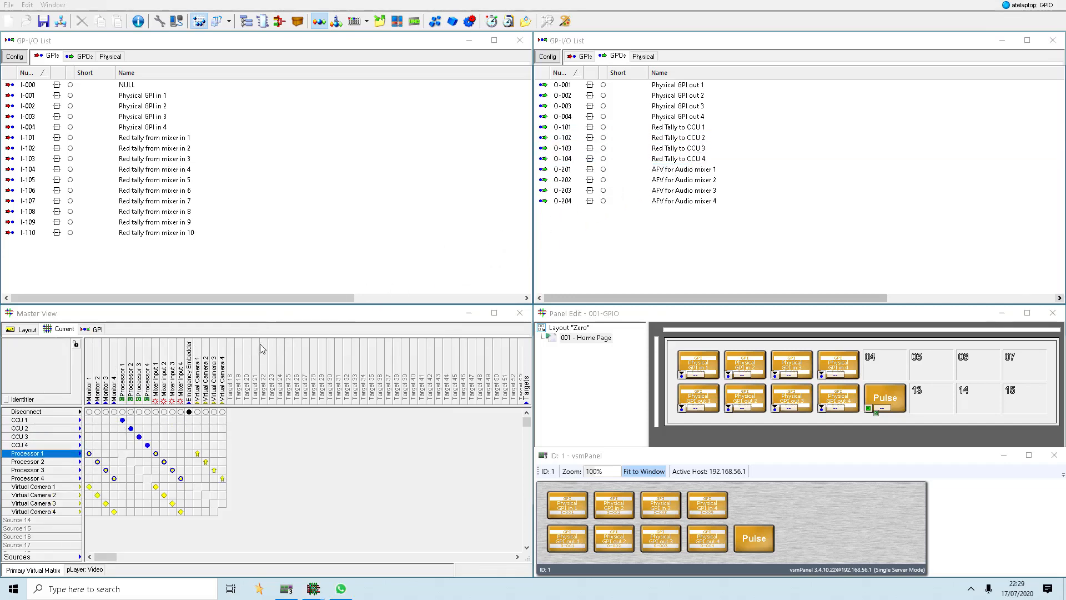
- Select sources CCU 1 to 4 together and assign them by enumeration to the GPOs Red Tally to CCU 1 to 4
left_click(21, 421)
left_click(21, 445, "shift")
left_click_drag(21, 445, 675, 153)
key("alt")
left_click_drag(675, 152, 679, 160)
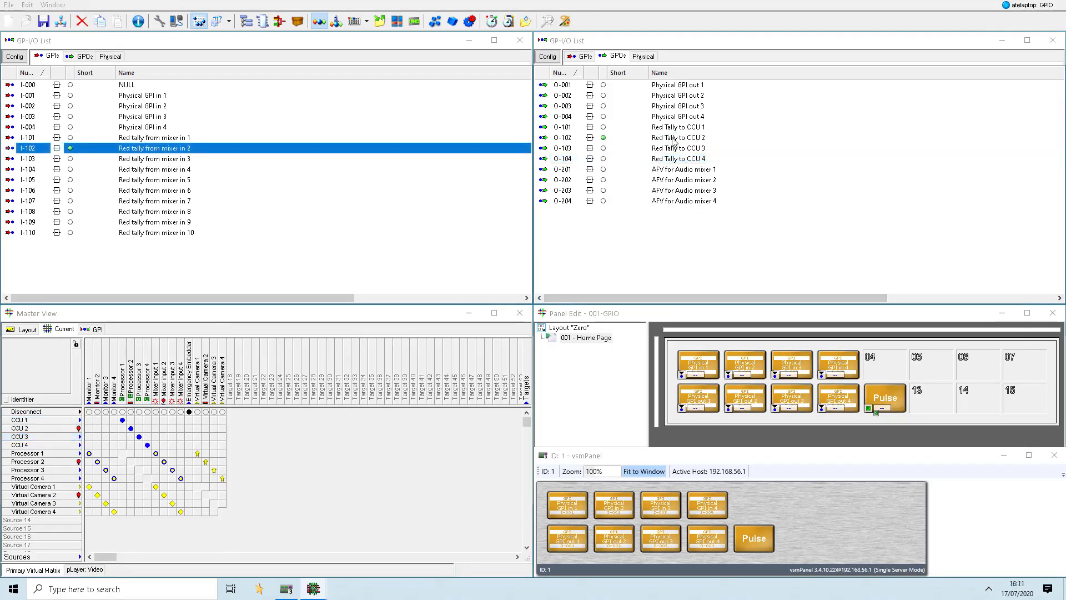
- Check the CCU 2 tally options in GPO Red Tally to CCU 2, and test manually setting and clearing GPI Red tally from mixer in 2
double_click(673, 140)
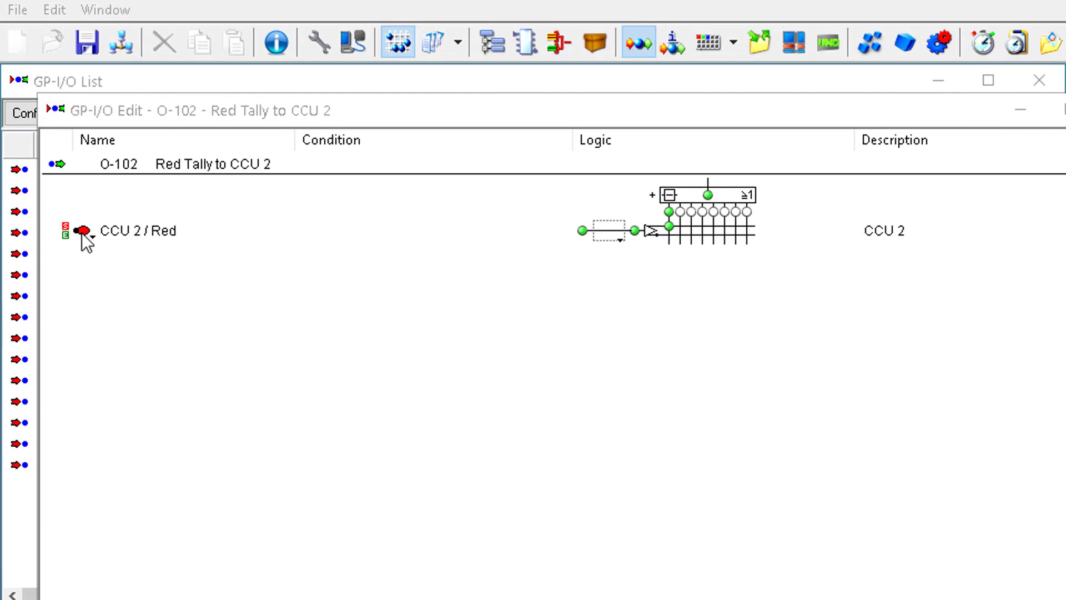
left_click(91, 234)
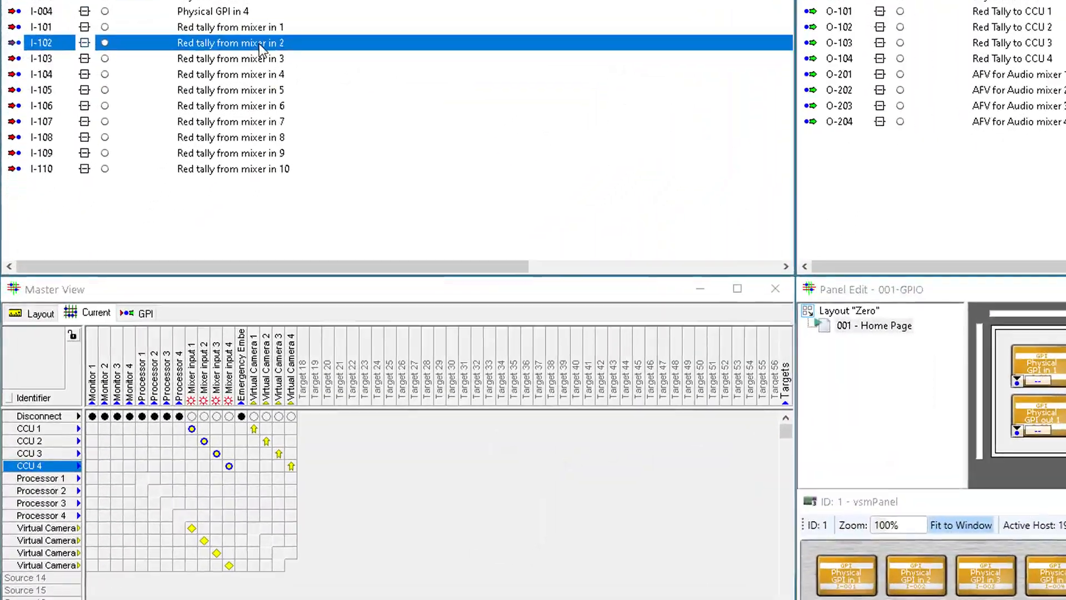
right_click(197, 132)
left_click(208, 139)
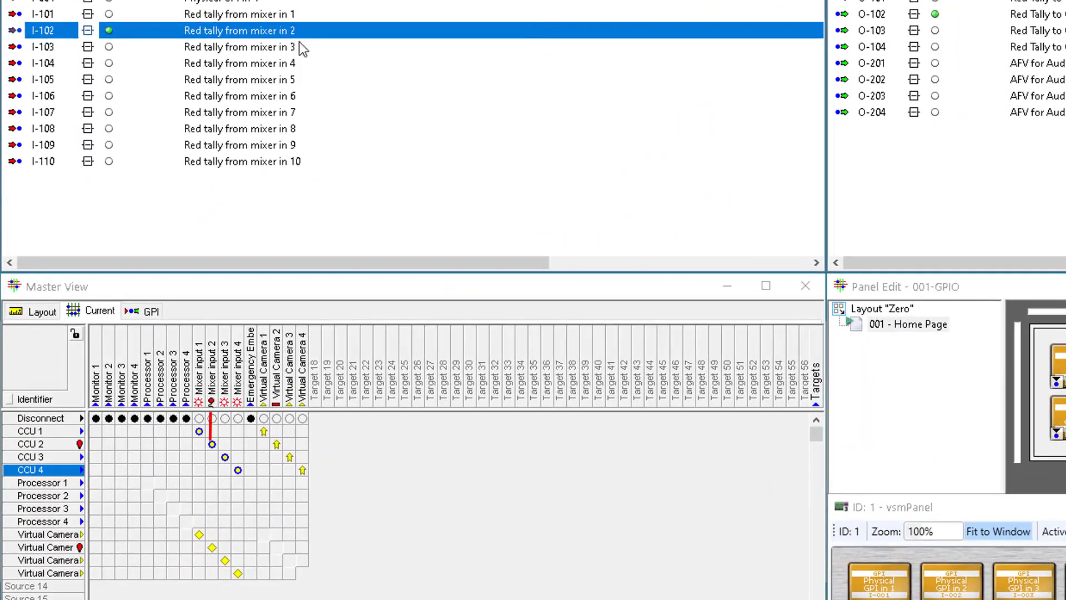
right_click(259, 35)
left_click(301, 70)
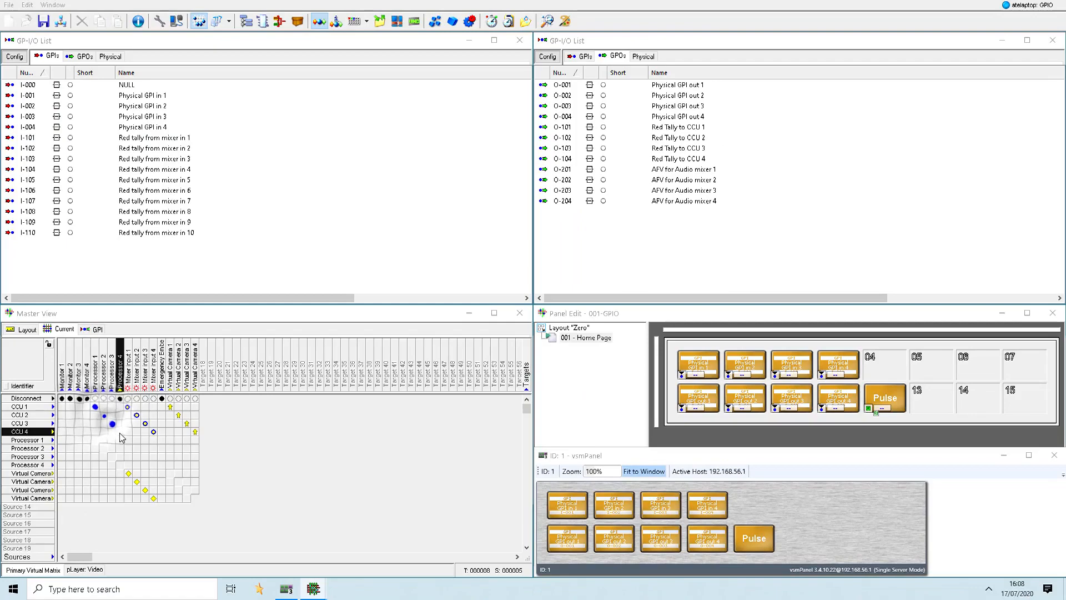
- Connect sources CCU 1 to 4 to targets Processor 1 to 4, and sources Processor 1 to 4 to targets Virtual Camera 1 to 4
double_click(119, 433)
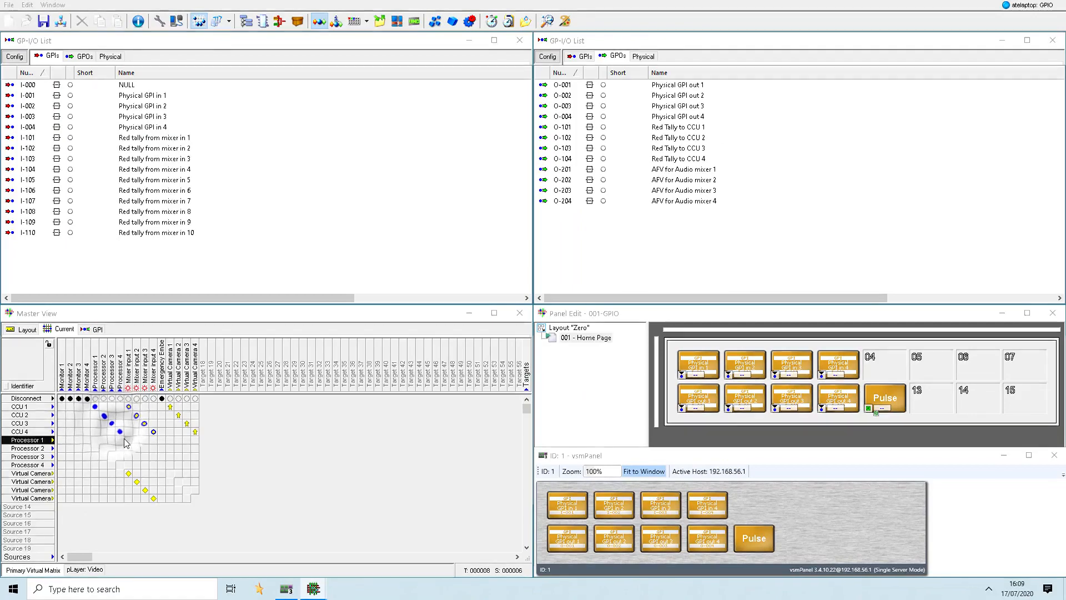
double_click(170, 440)
double_click(178, 449)
double_click(187, 457)
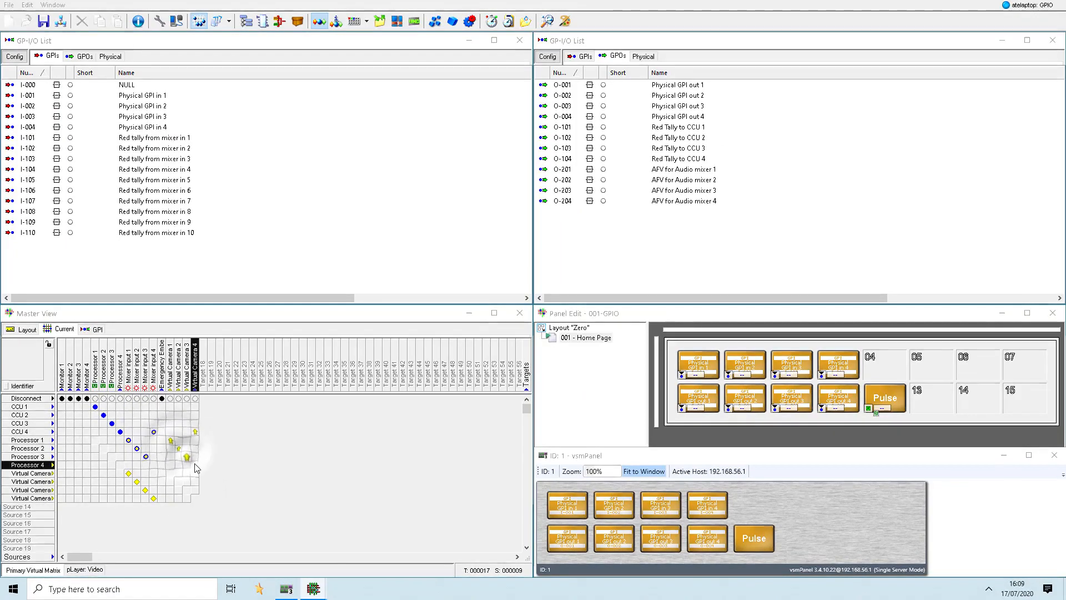
double_click(195, 464)
- Connect sources Virtual Camera 1 to 4 to targets Monitor 1 to 4 in matching order
double_click(90, 487)
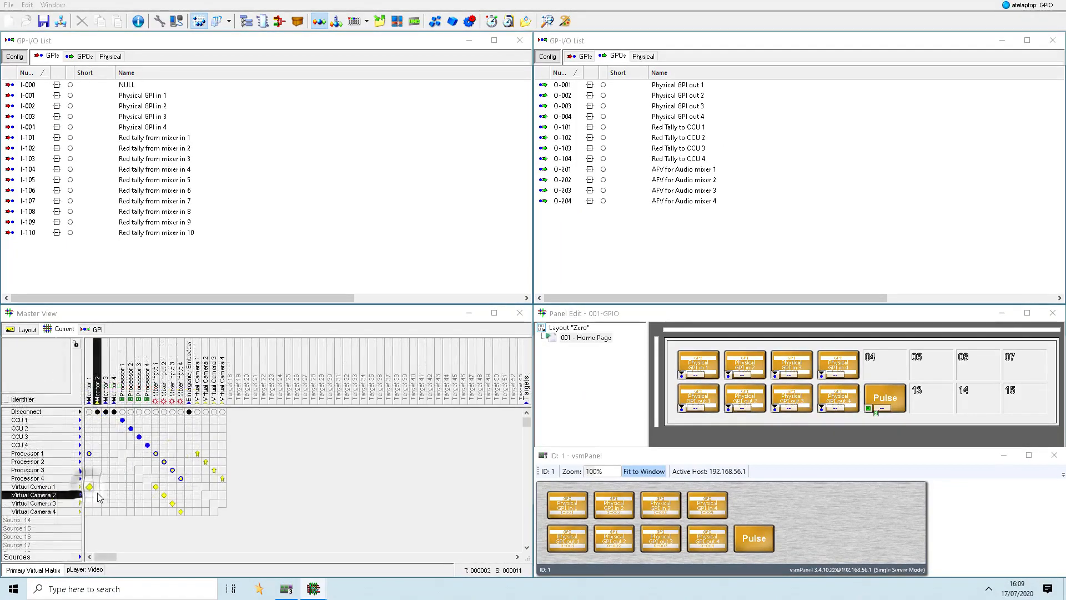
double_click(97, 495)
double_click(106, 503)
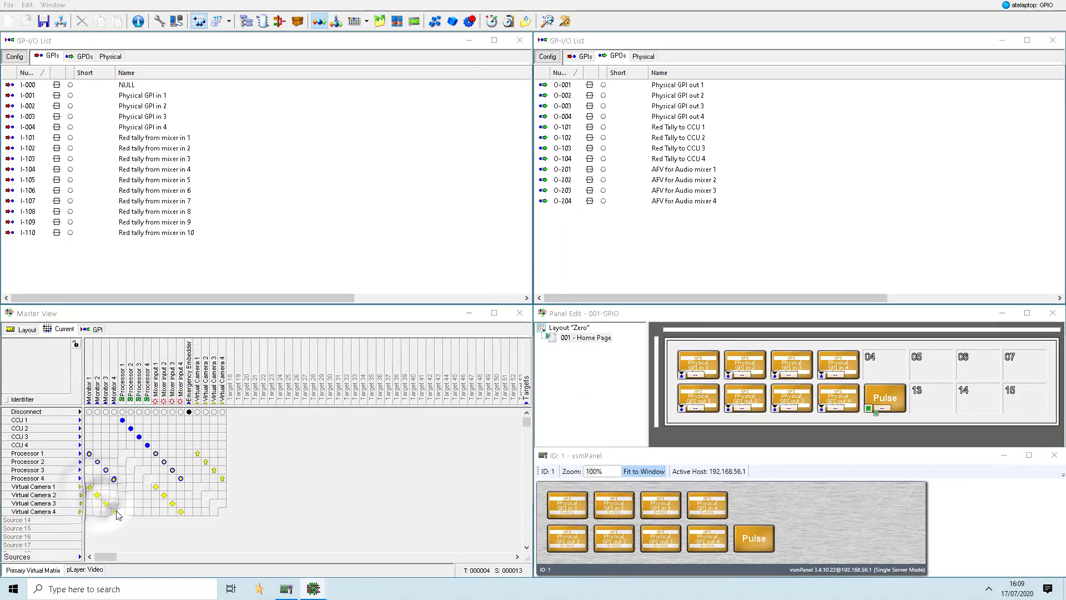
double_click(114, 512)
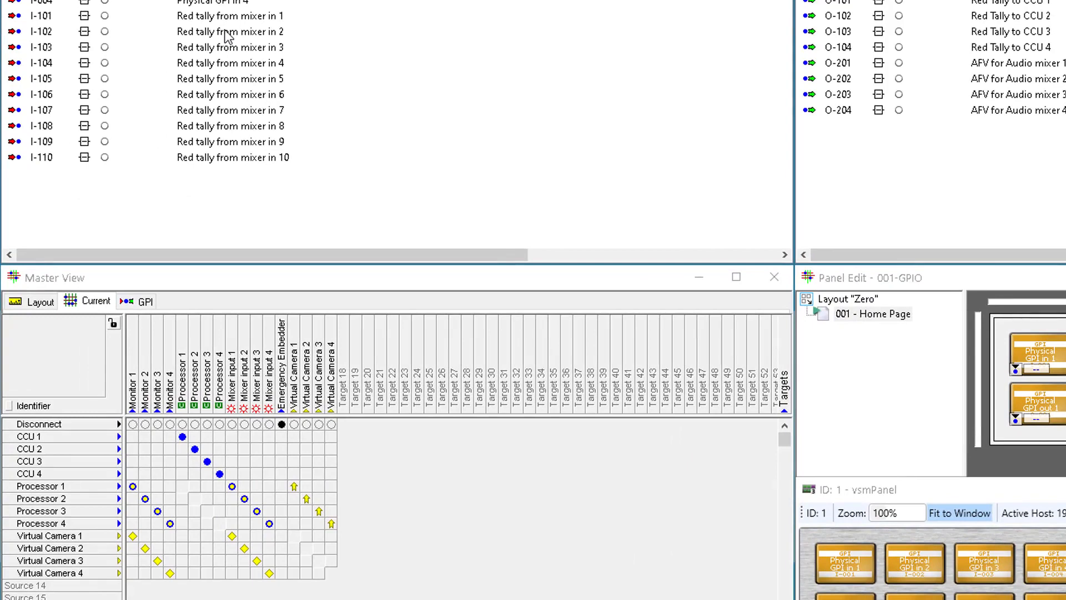
- Manually set GPI Red tally from mixer in 2 to test the tally through the processor routing
left_click(203, 34)
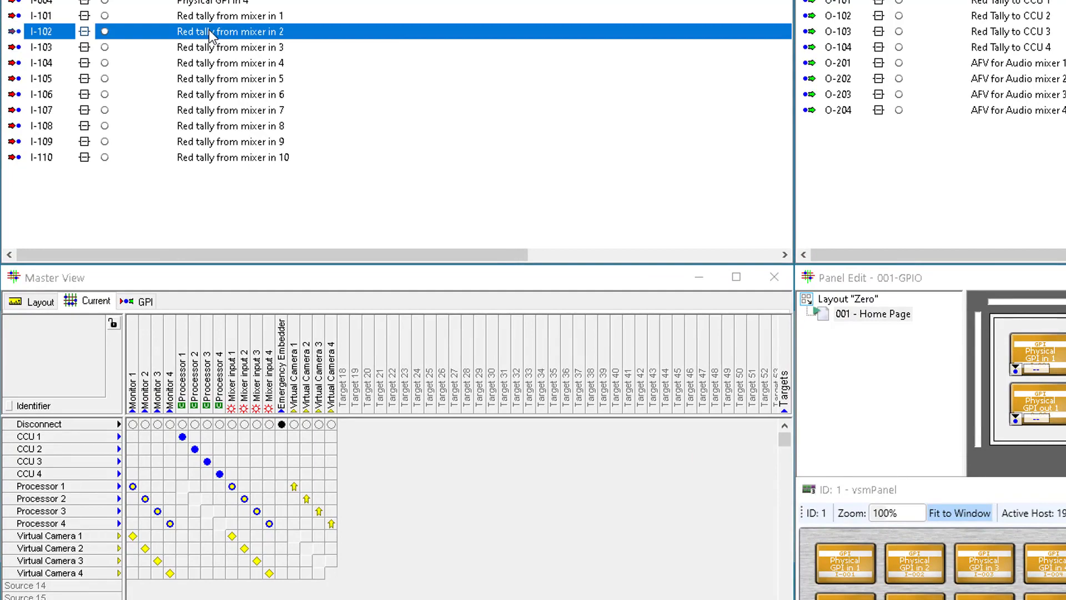
right_click(210, 32)
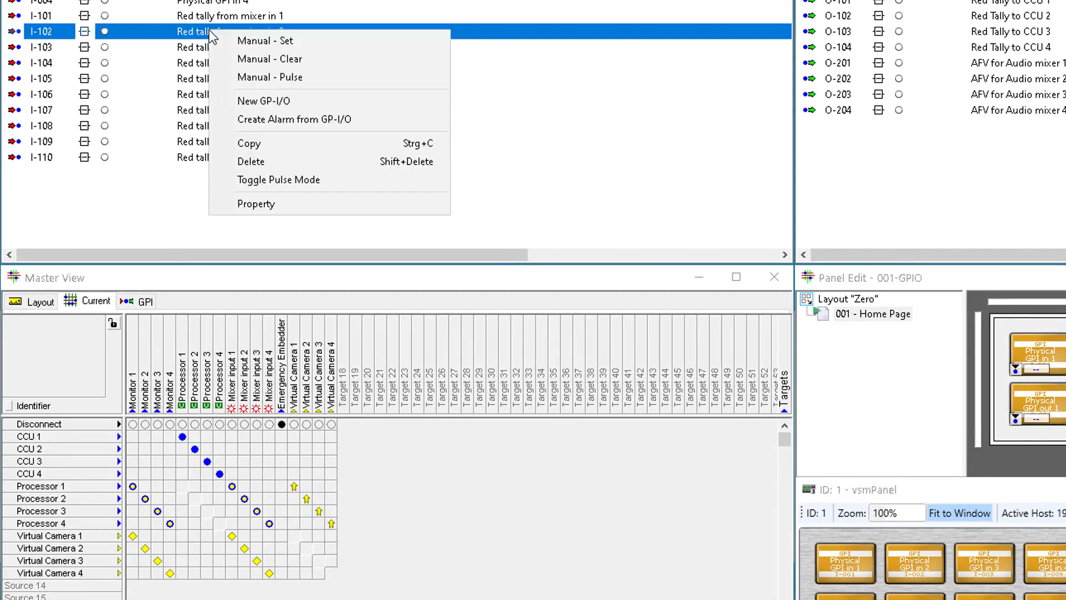
left_click(250, 44)
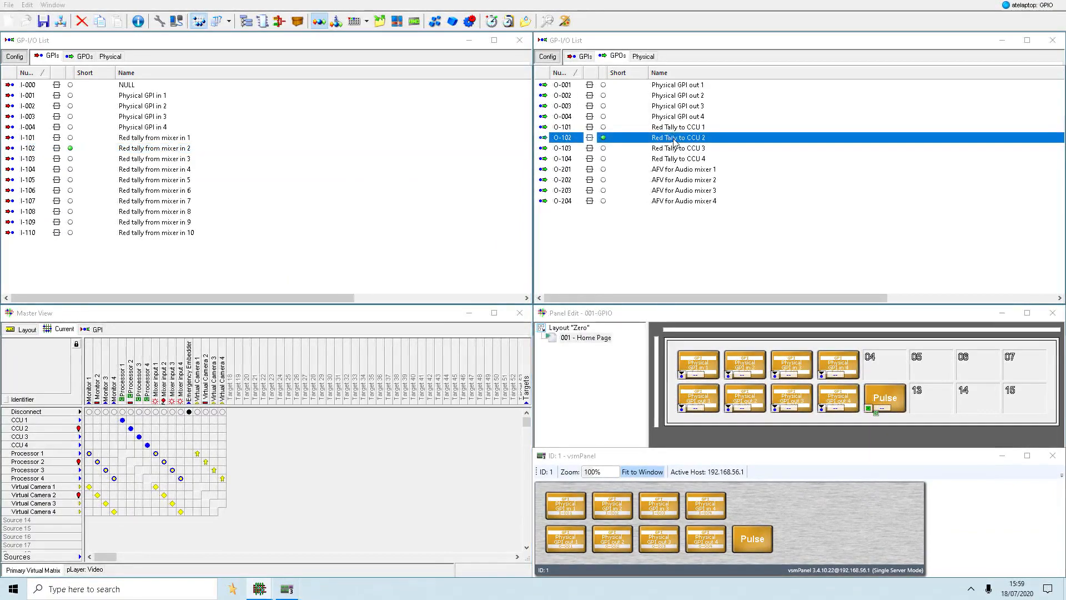
- Try the green, yellow and blue tally options for CCU 2 in GPO Red Tally to CCU 2, and set the tally back to red
double_click(675, 138)
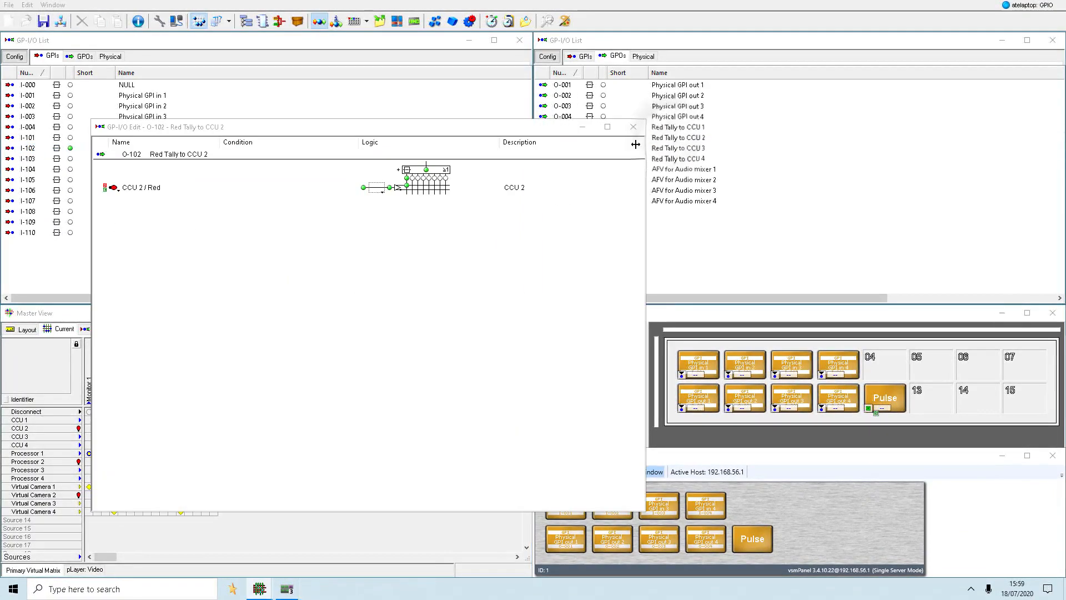
left_click(117, 191)
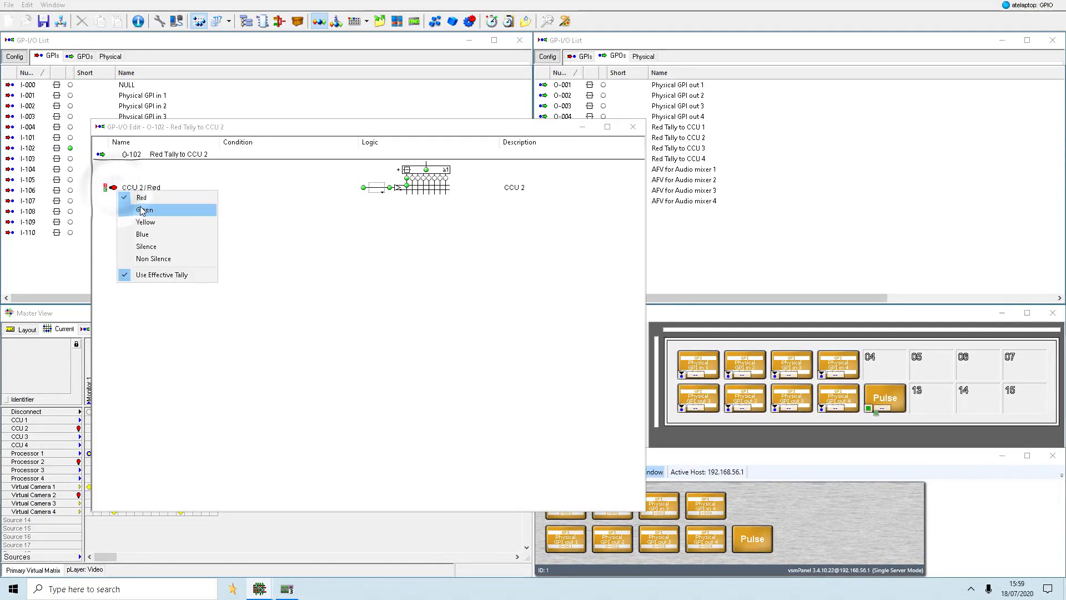
left_click(146, 210)
left_click(122, 192)
left_click(146, 221)
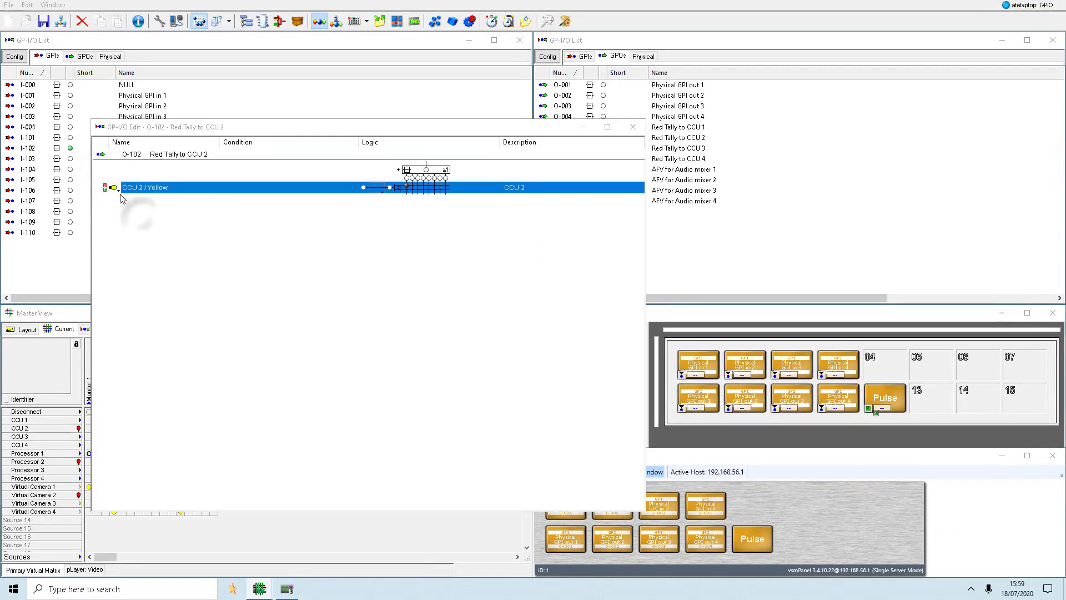
left_click(114, 189)
left_click(145, 234)
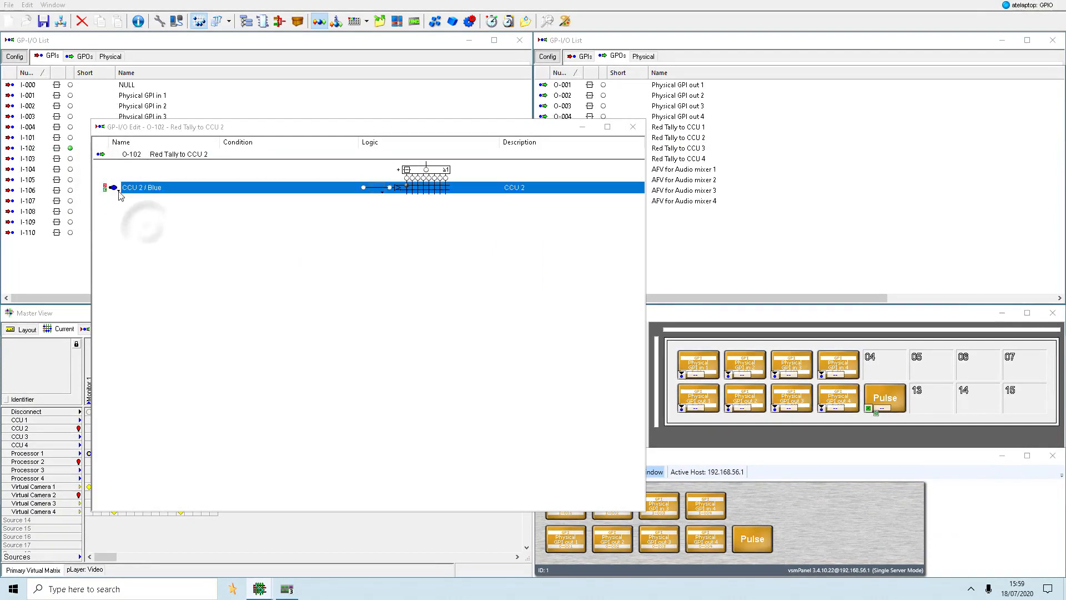
left_click(115, 190)
left_click(143, 198)
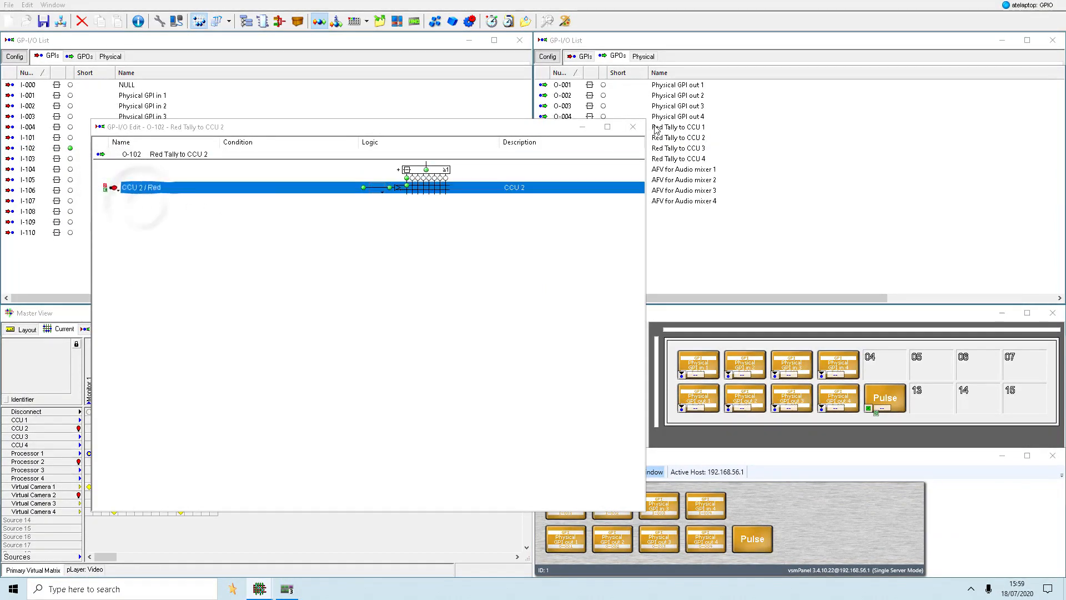
left_click(633, 127)
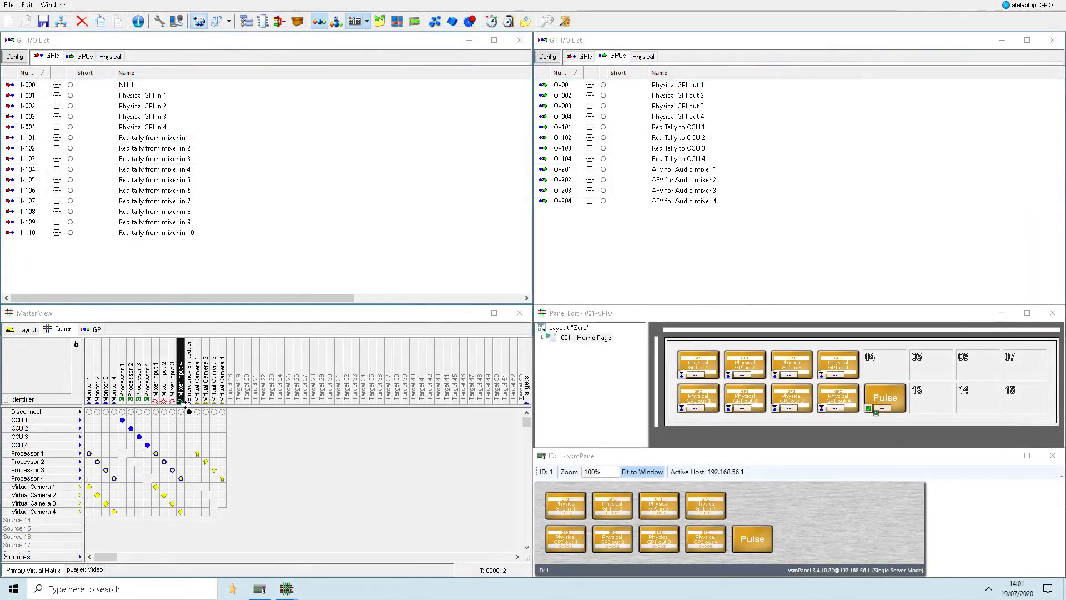
- Connect sources CCU 1 to 4 directly to targets Virtual Camera 1 to 4 in matching order
left_click(197, 421)
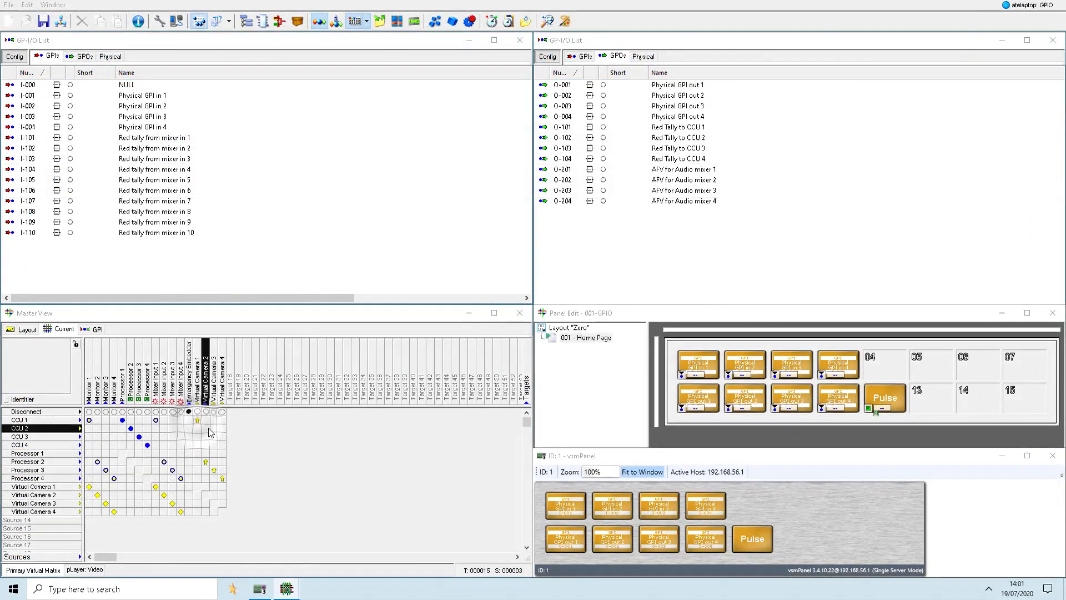
left_click(206, 429)
left_click(214, 437)
left_click(223, 445)
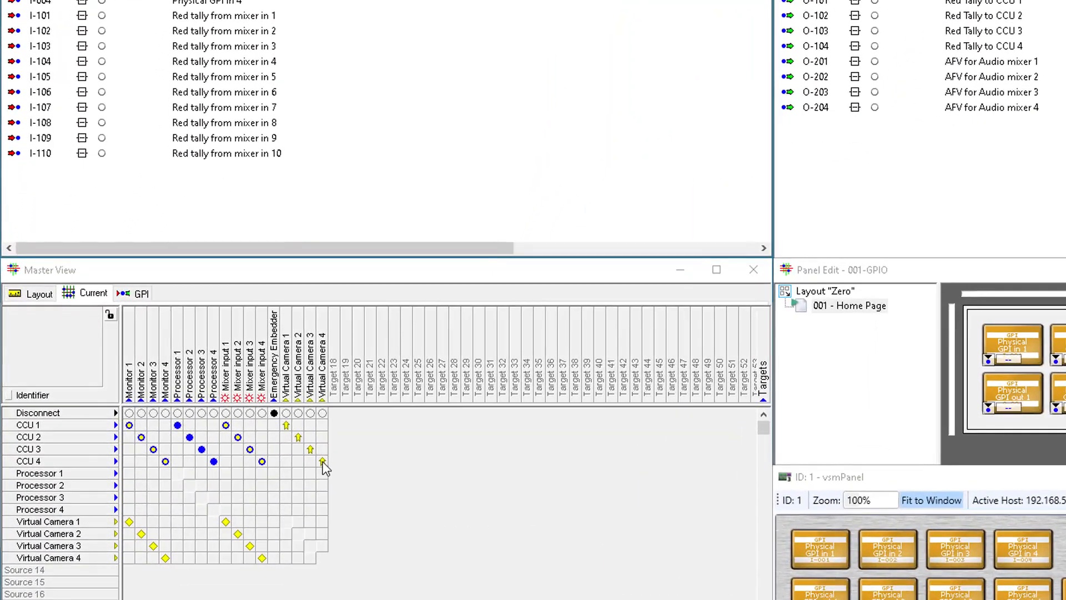
- Manually set GPI Red tally from mixer in 1
left_click(224, 17)
right_click(225, 18)
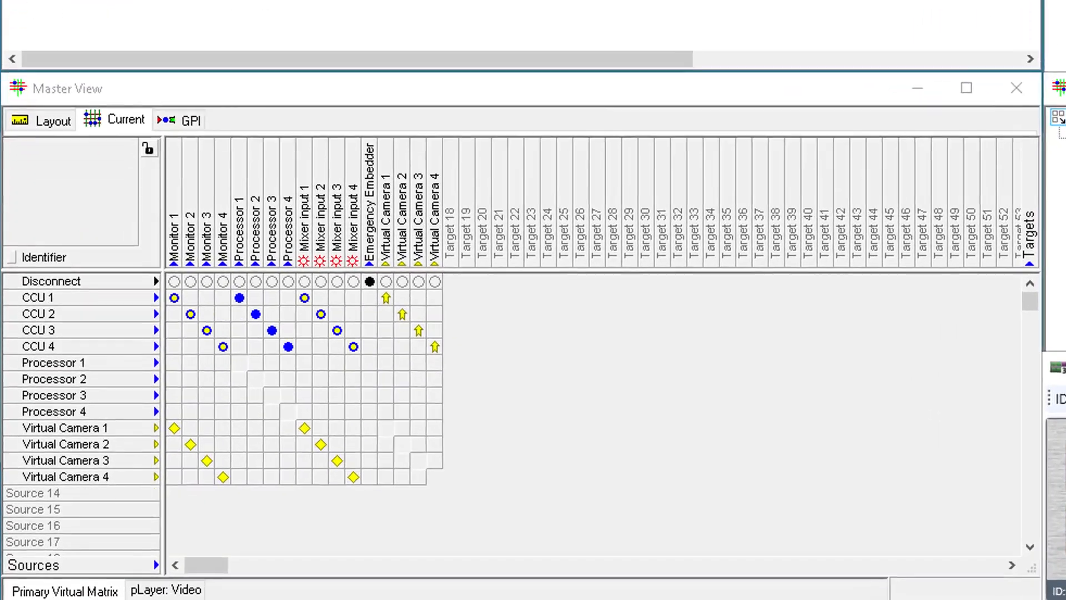
left_click(256, 29)
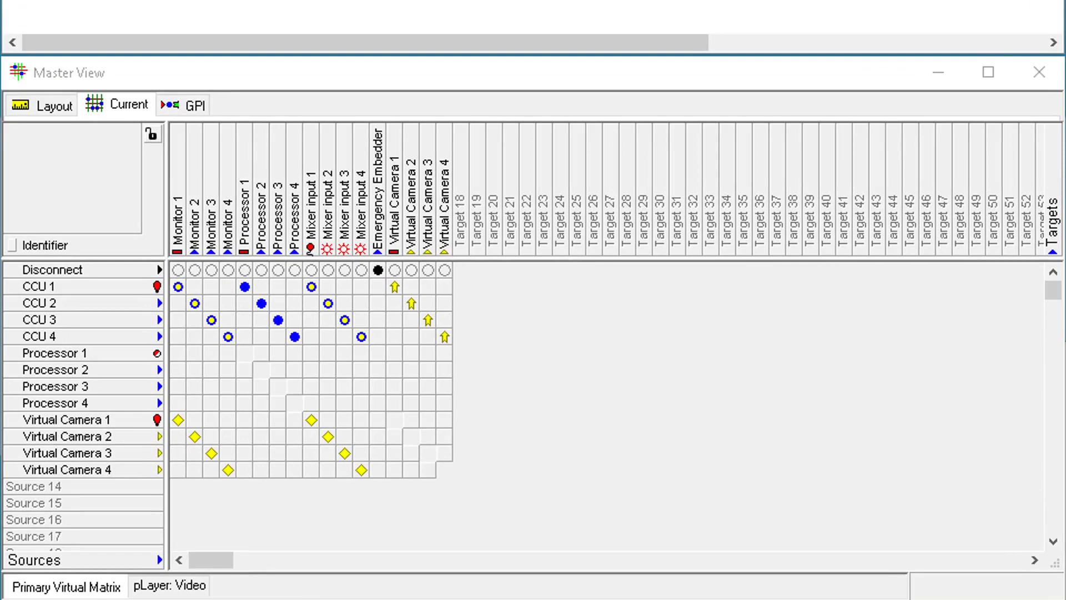
- Draw a Visual Link area beside the Mixer input 1 button on the panel's Visual link page, and set that button to Automatic
left_click(637, 353)
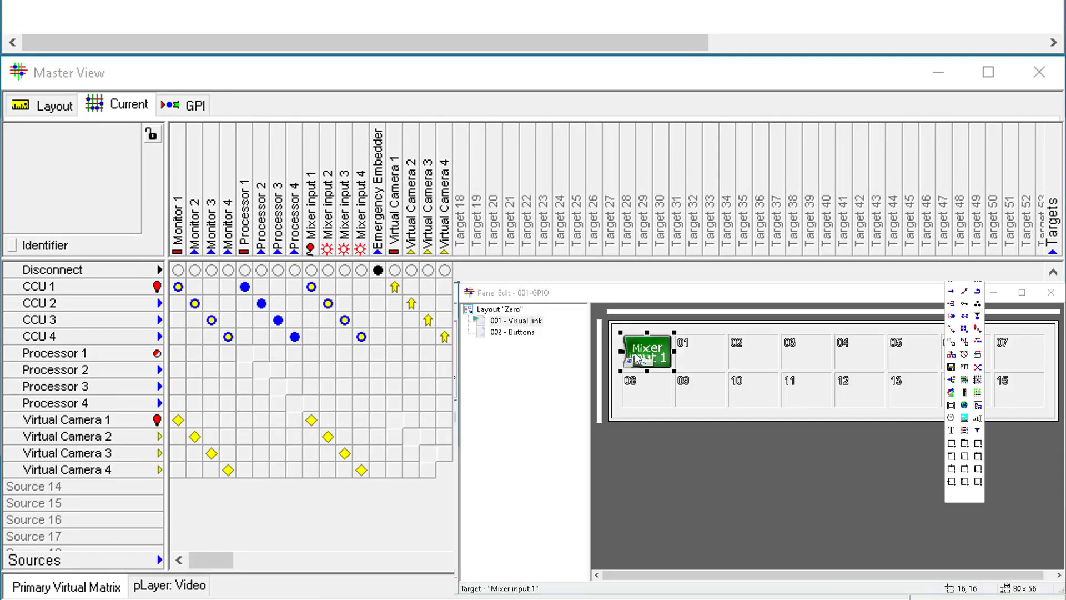
left_click(952, 380)
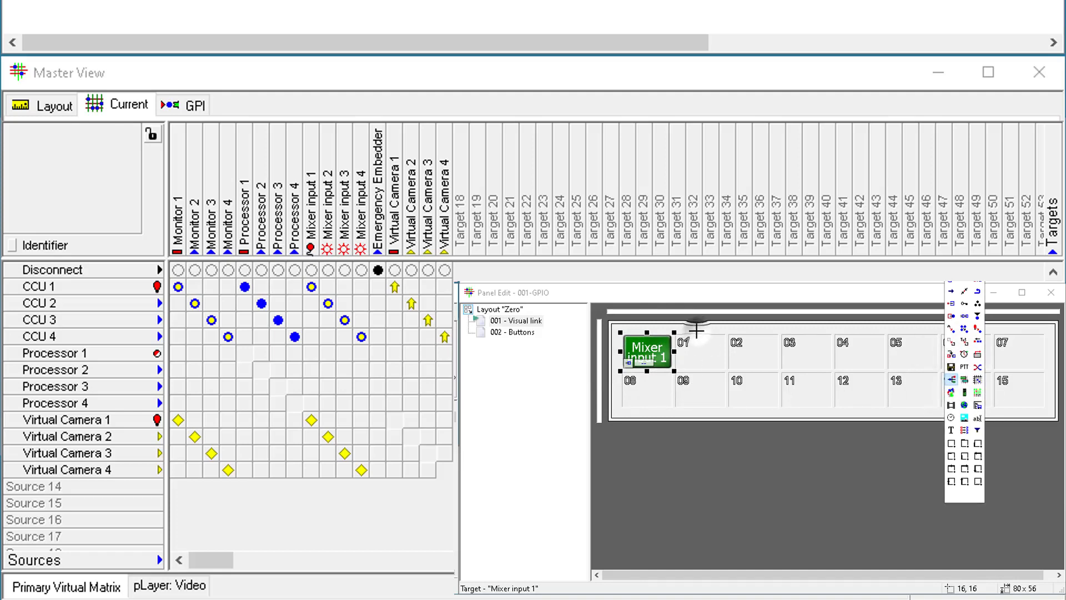
left_click_drag(696, 330, 1039, 411)
left_click(643, 362)
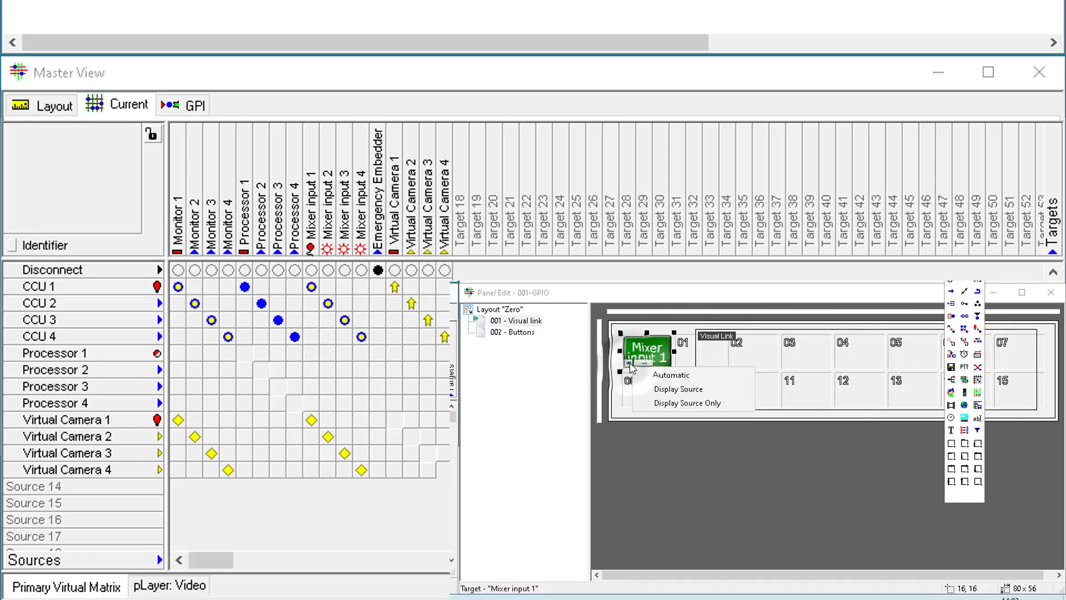
left_click(672, 375)
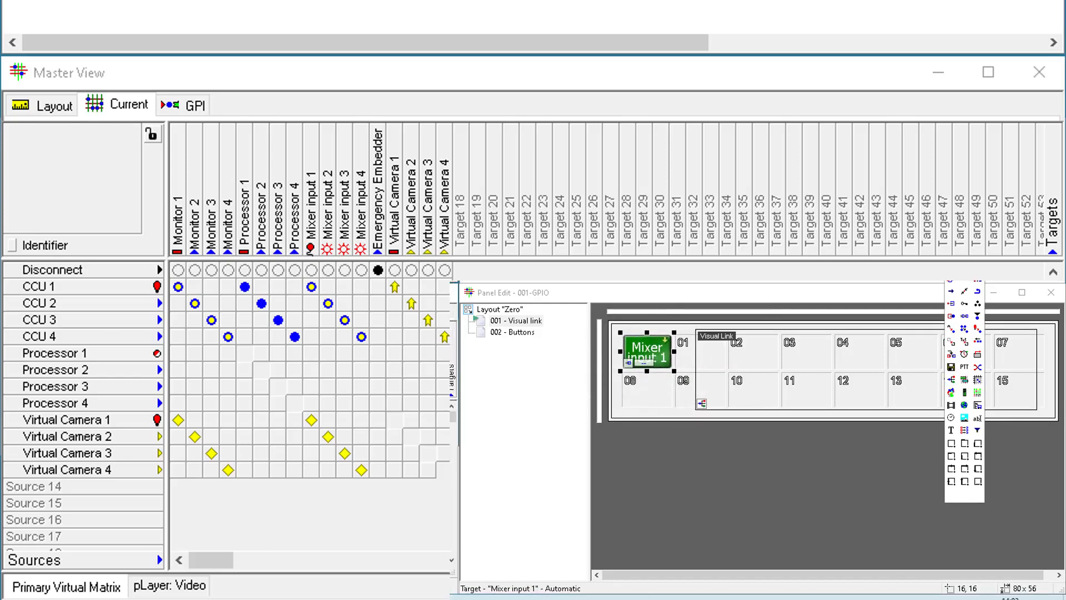
key("alt+Tab")
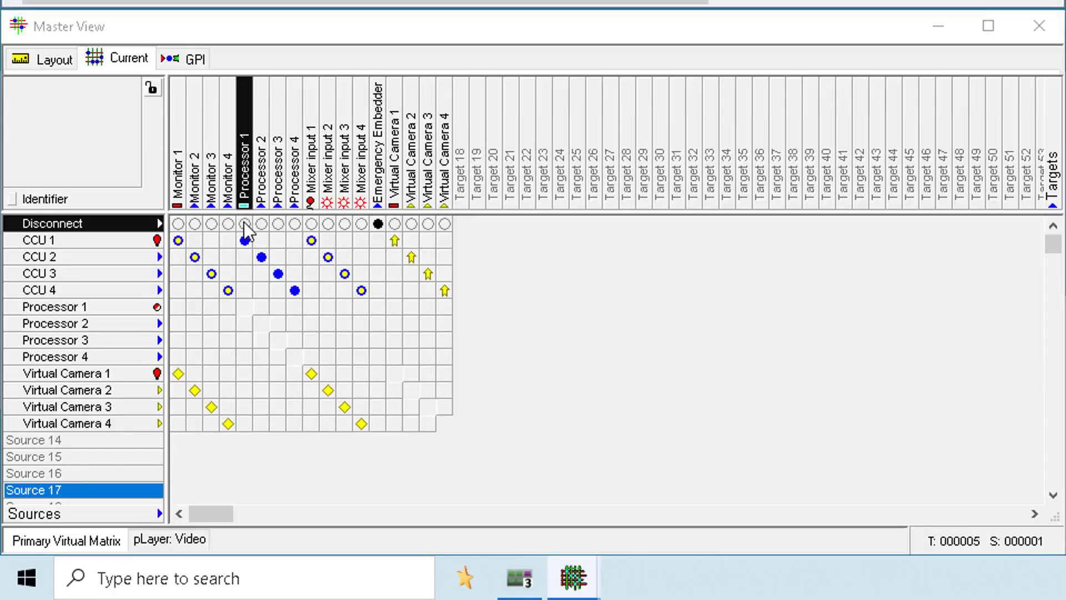
- Route Disconnect to the targets Processor 1 to 4
left_click(244, 224)
left_click(262, 225)
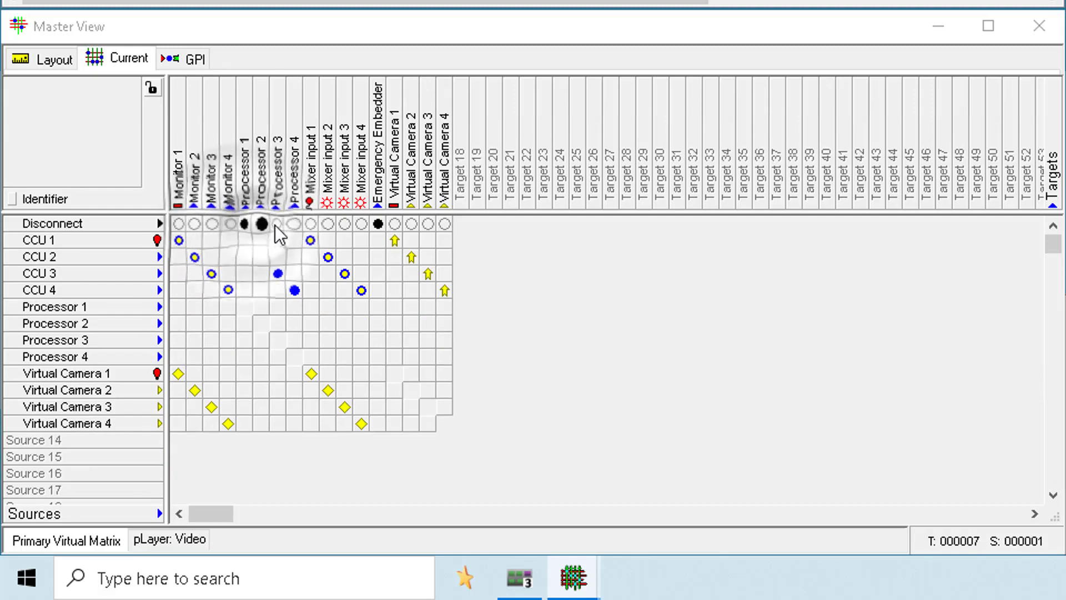
left_click(278, 225)
left_click(295, 226)
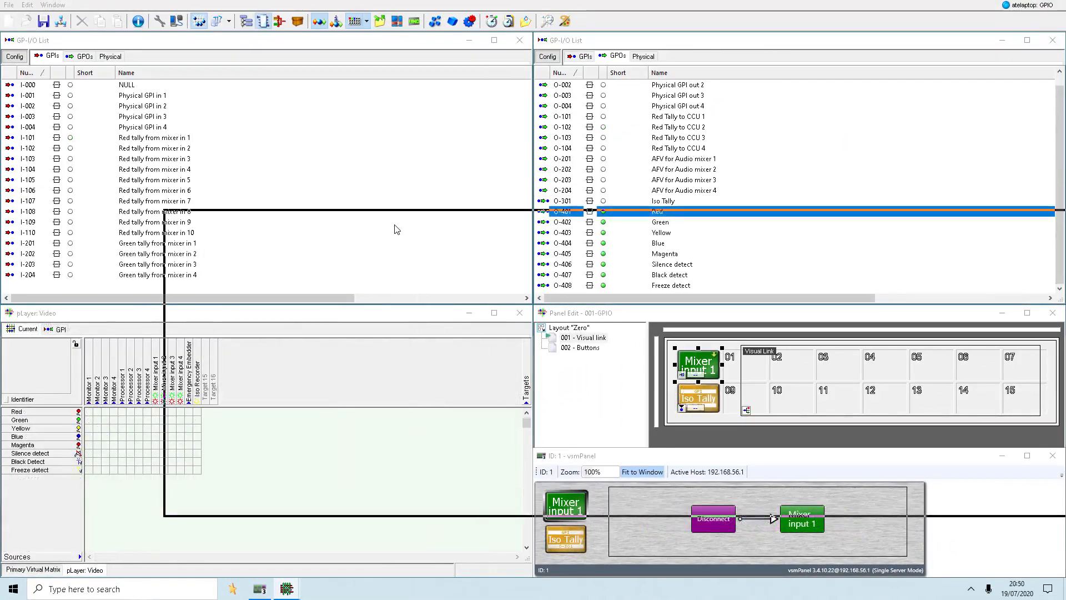
left_click_drag(395, 225, 323, 278)
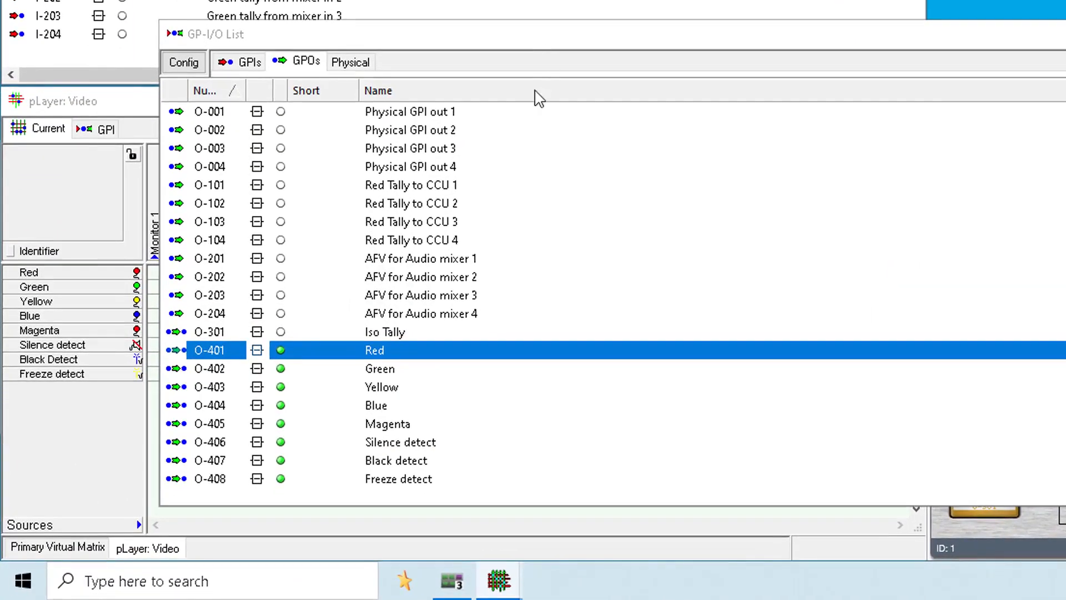
- Manually pulse the GPOs O-401 Red to O-408 Freeze detect together
left_click(404, 479, "shift")
right_click(366, 361)
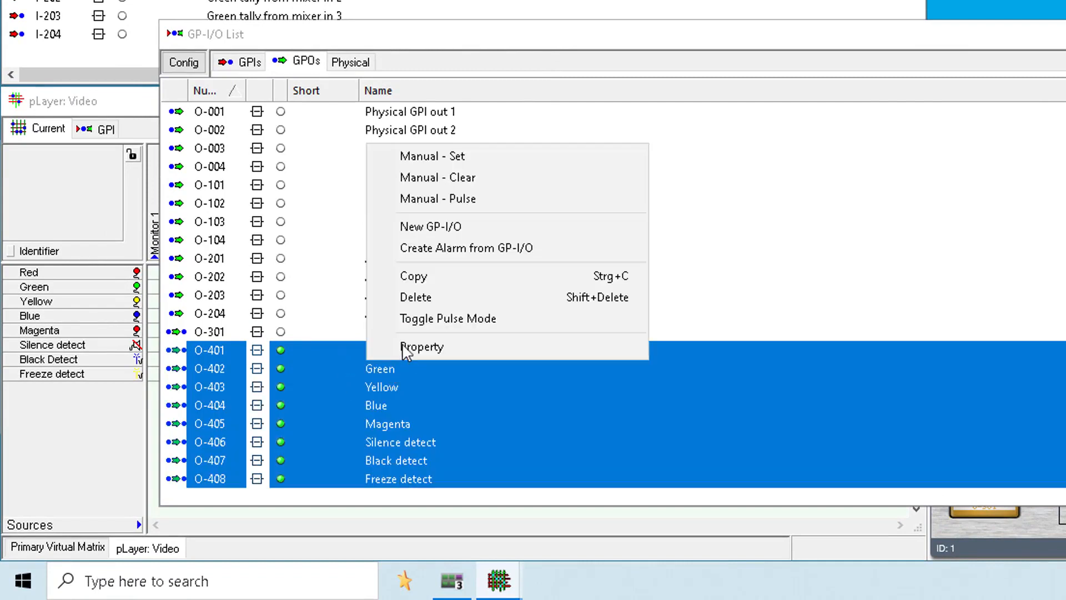
left_click(448, 194)
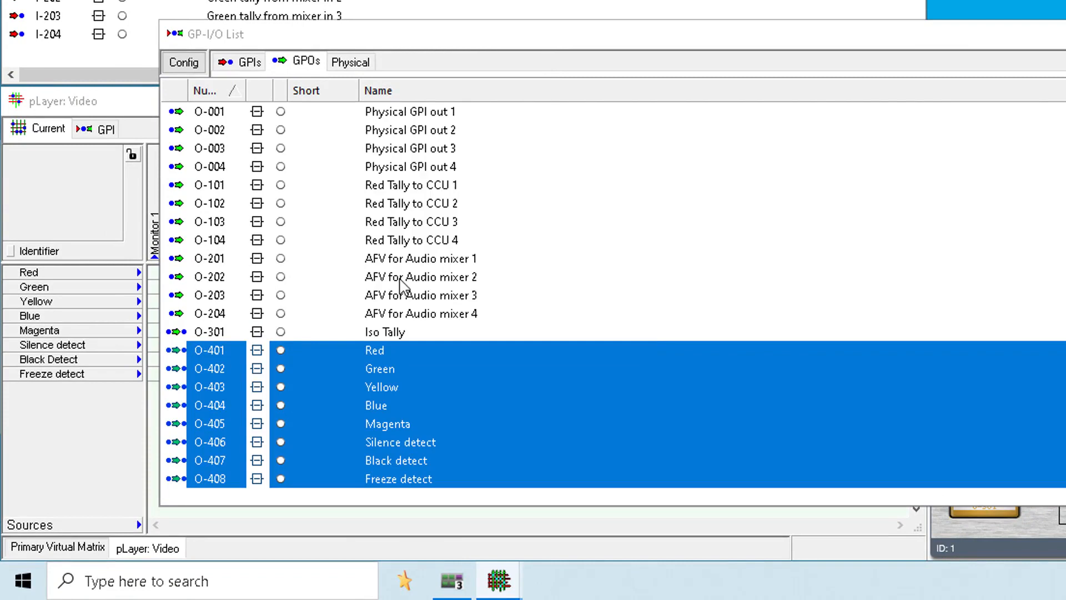
- Manually pulse the GPOs Green, Blue and Black detect one by one
left_click(362, 371)
right_click(366, 370)
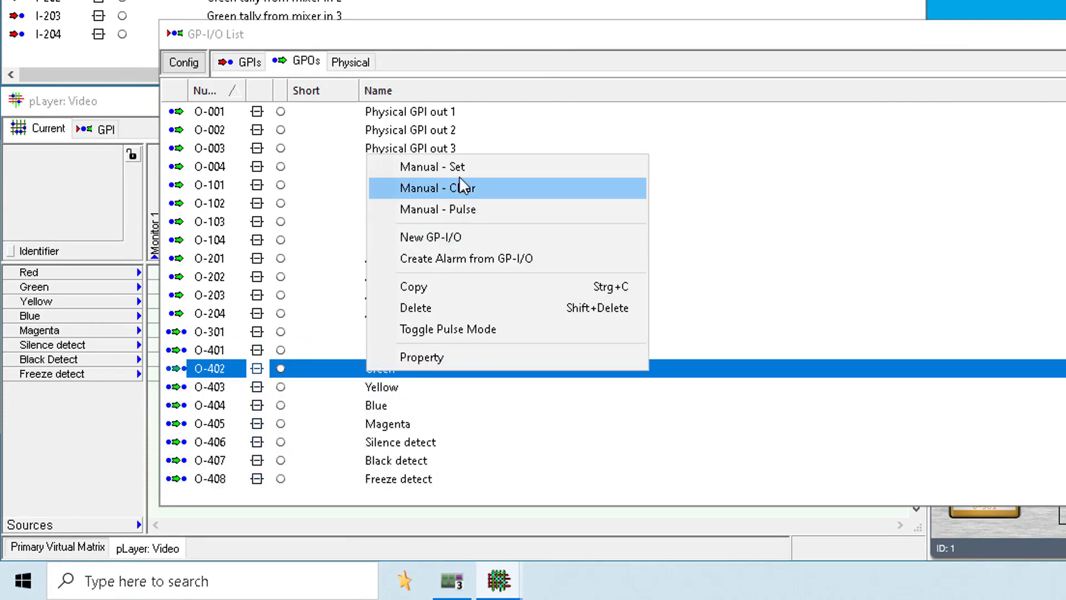
left_click(464, 209)
left_click(385, 404)
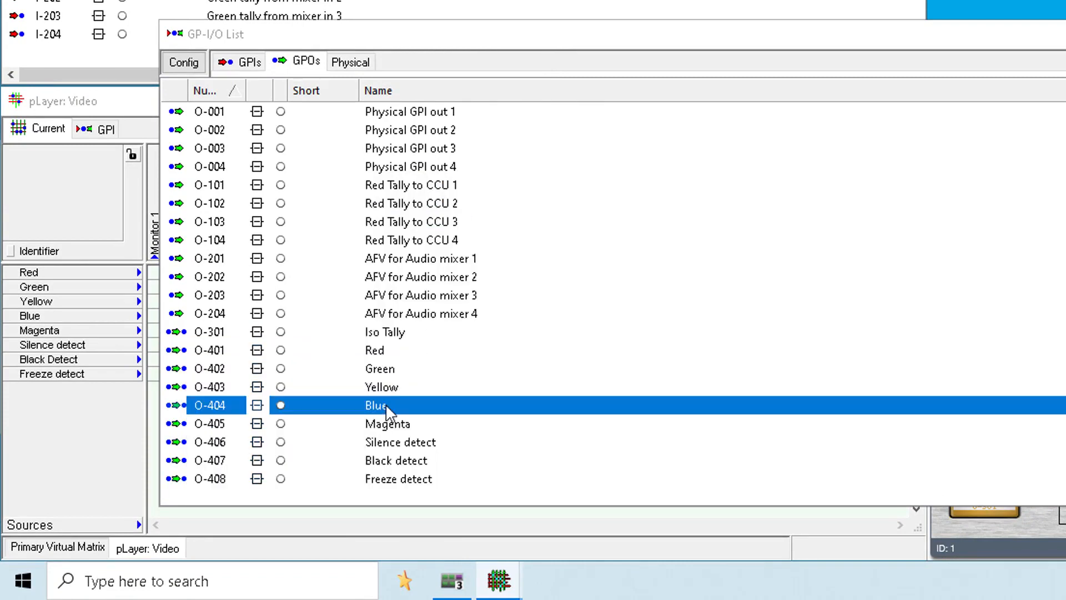
right_click(386, 405)
left_click(461, 242)
left_click(392, 459)
right_click(391, 459)
left_click(482, 292)
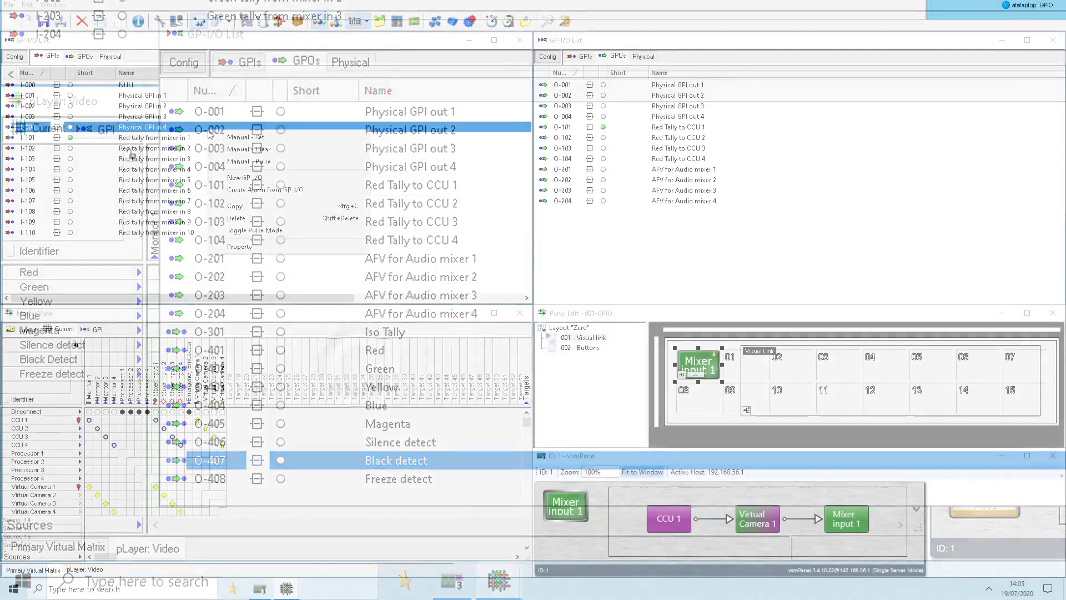
- Create four GPIs numbered from 201 with the enumerated name "Green tally from mixer in {1-4}"
left_click(234, 178)
left_click_drag(255, 46, 397, 100)
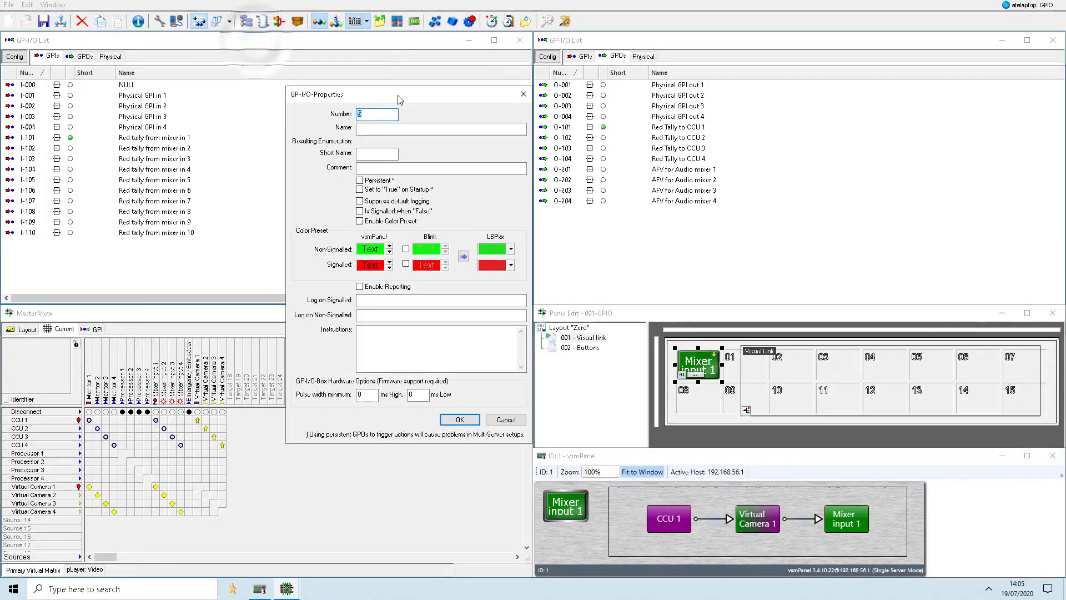
type("201")
key("Tab")
type("Gree")
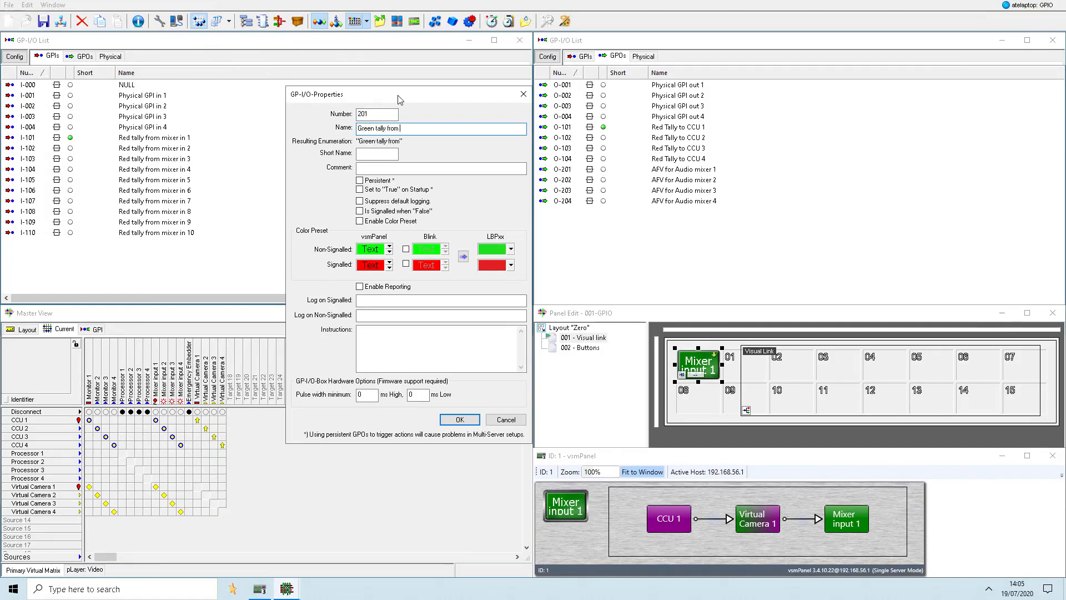
type("n tally from mixer in")
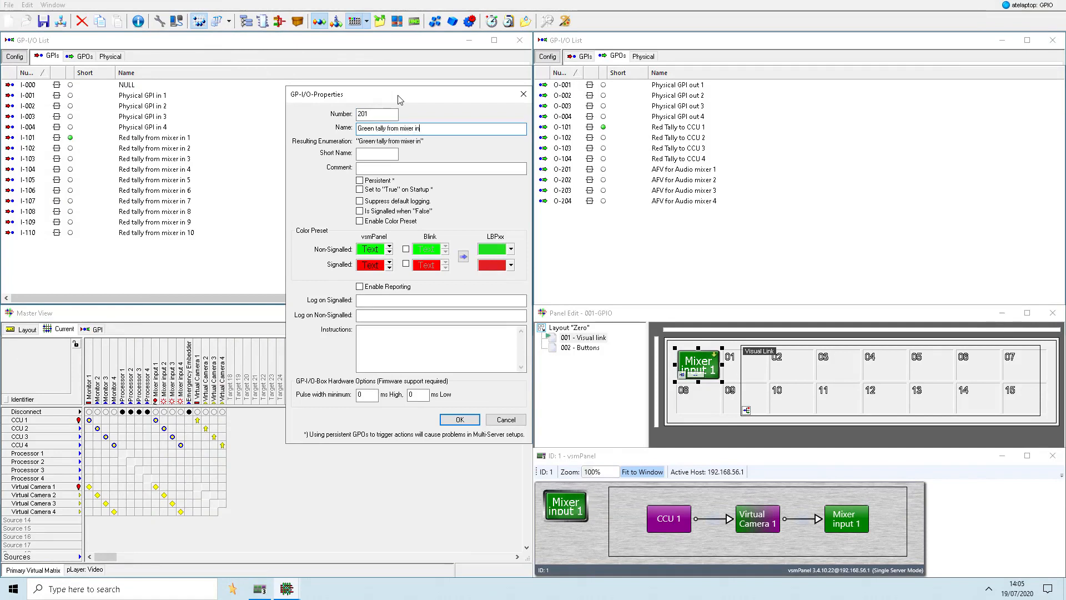
type(" {1-4}")
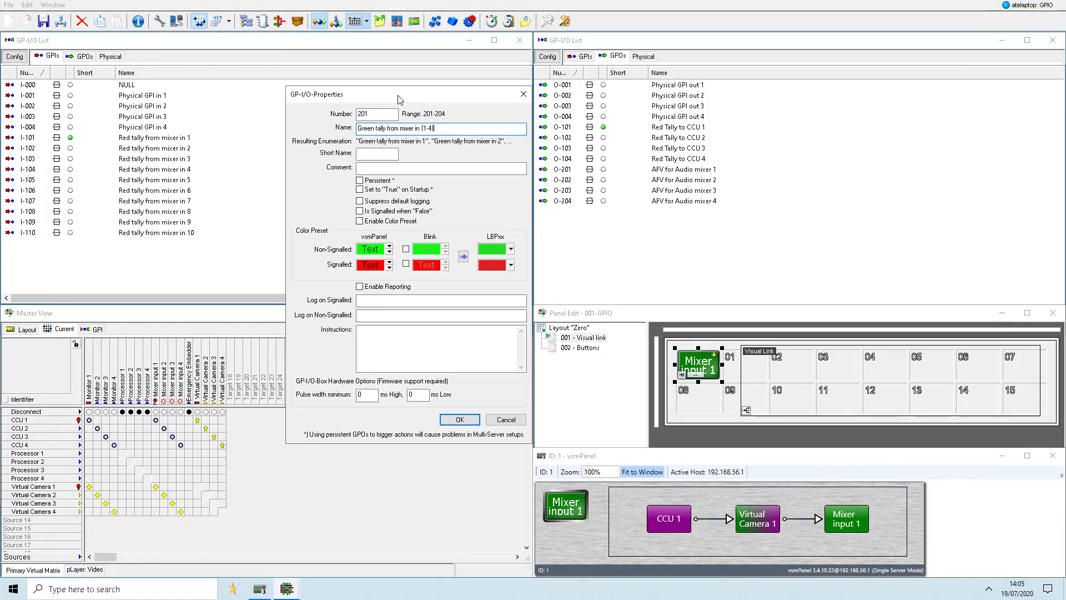
key("Return")
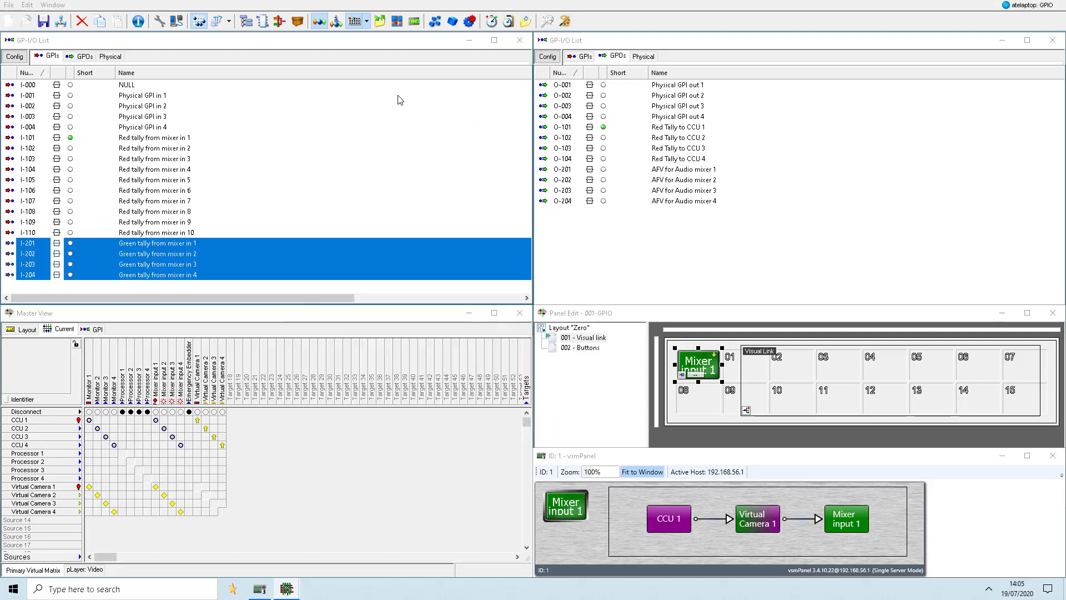
- Create a GPO with number 301 and the name "Iso Tally"
left_click(677, 236)
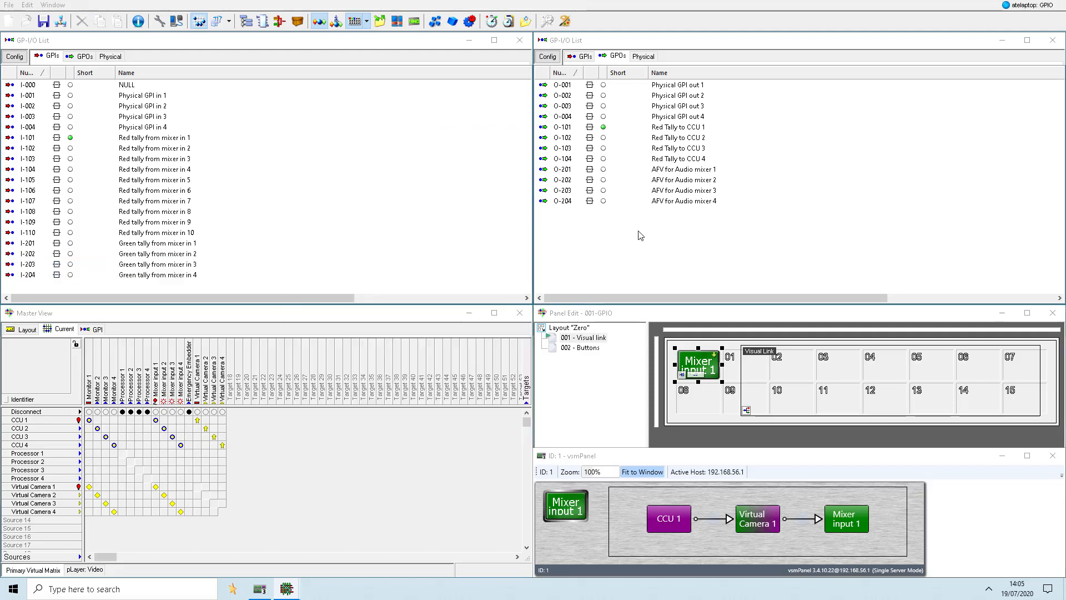
right_click(639, 231)
left_click(650, 238)
type("301")
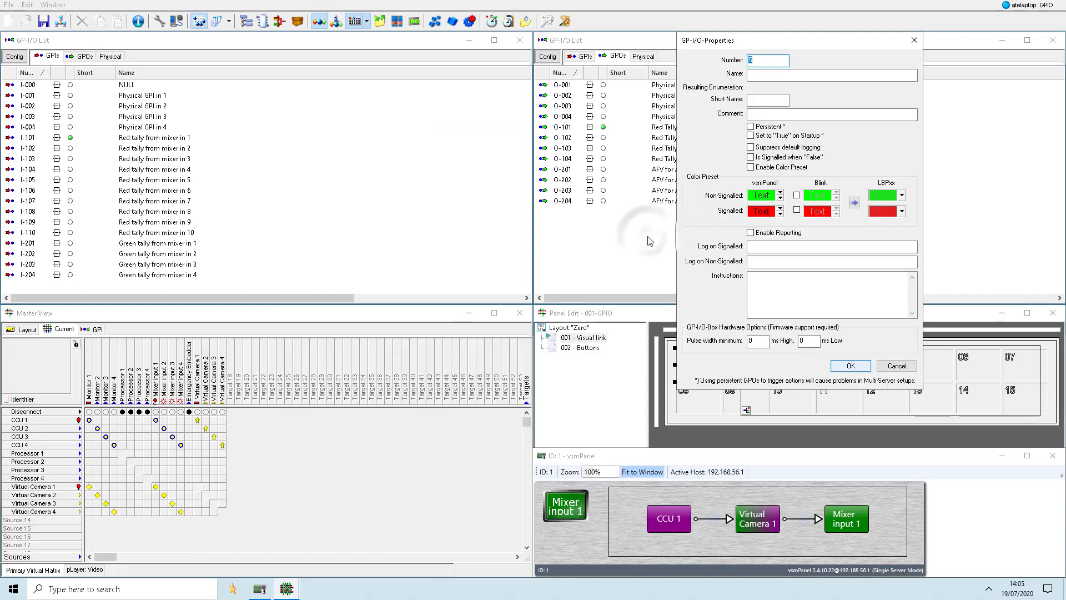
key("Tab")
type("Iso")
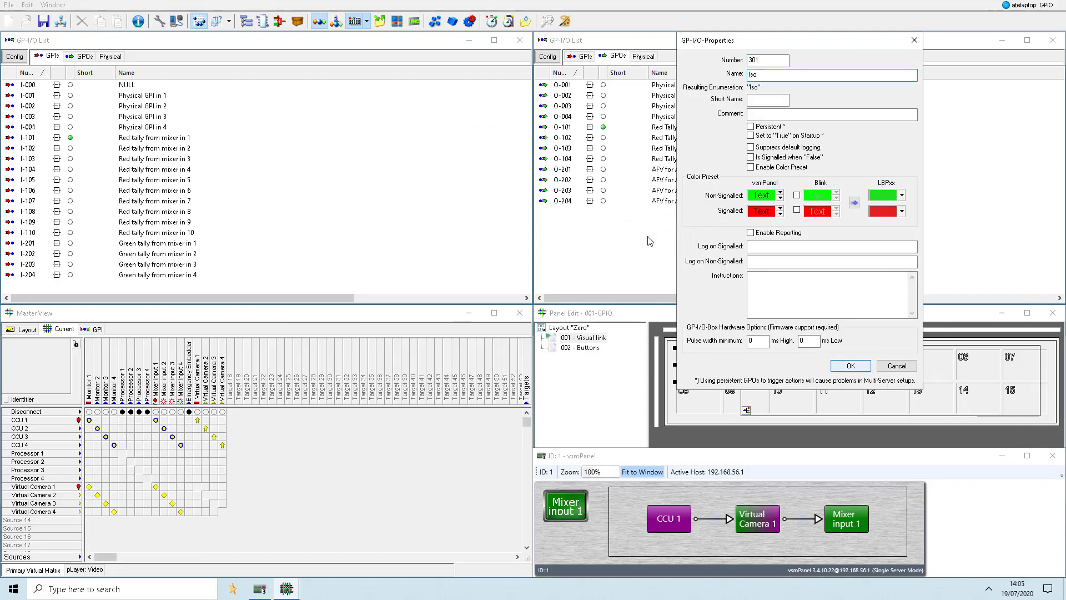
type(" Tally")
key("Return")
- Place the Iso Tally GPO as a button below Mixer input 1 on the GPIO panel and bring up the panel preview
left_click_drag(664, 212, 691, 394)
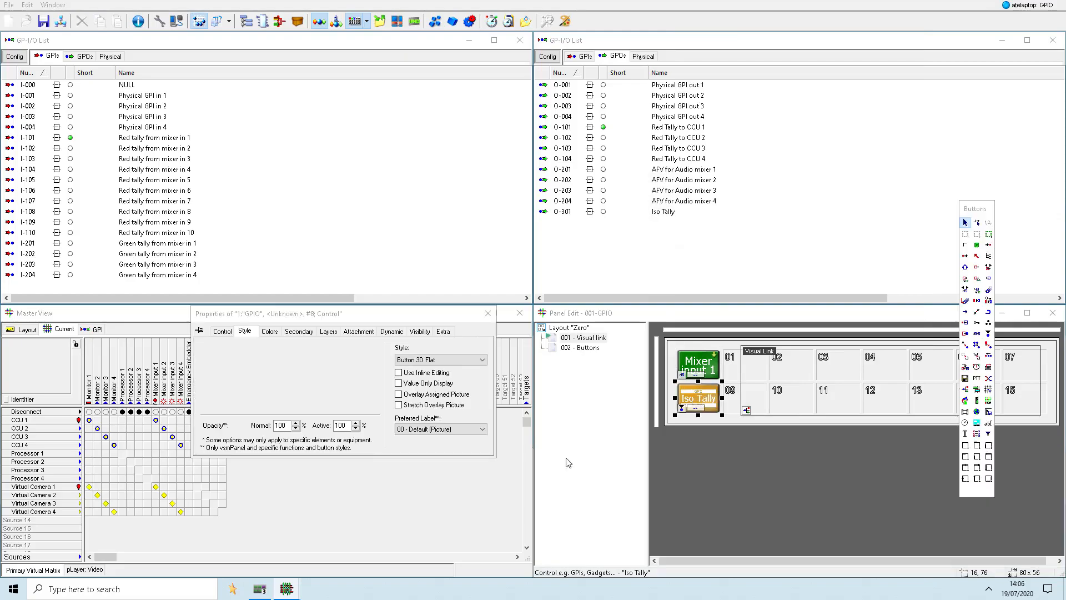
left_click(259, 589)
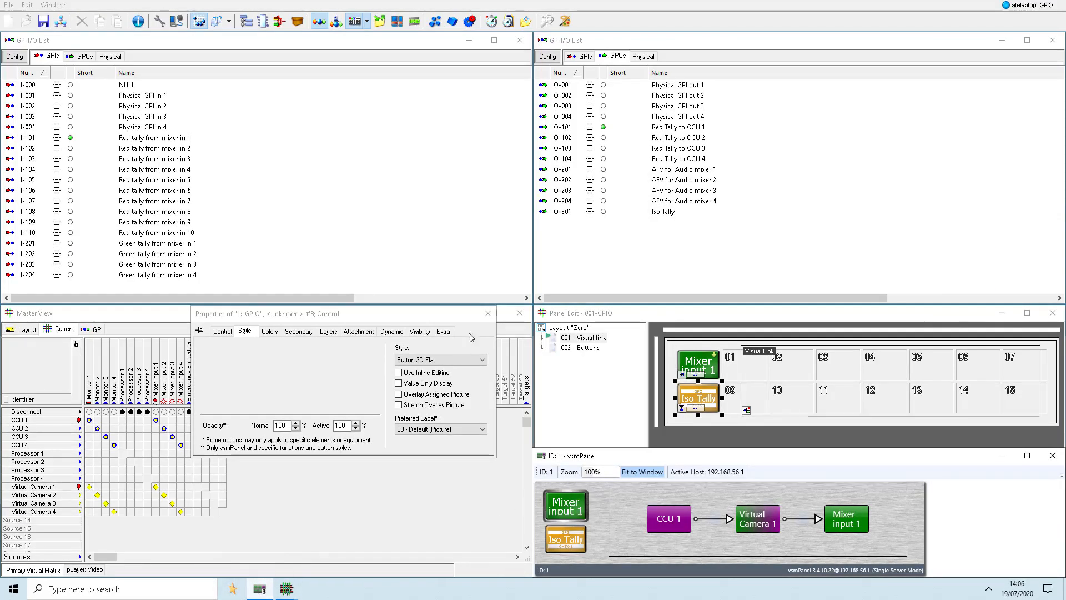
left_click(488, 313)
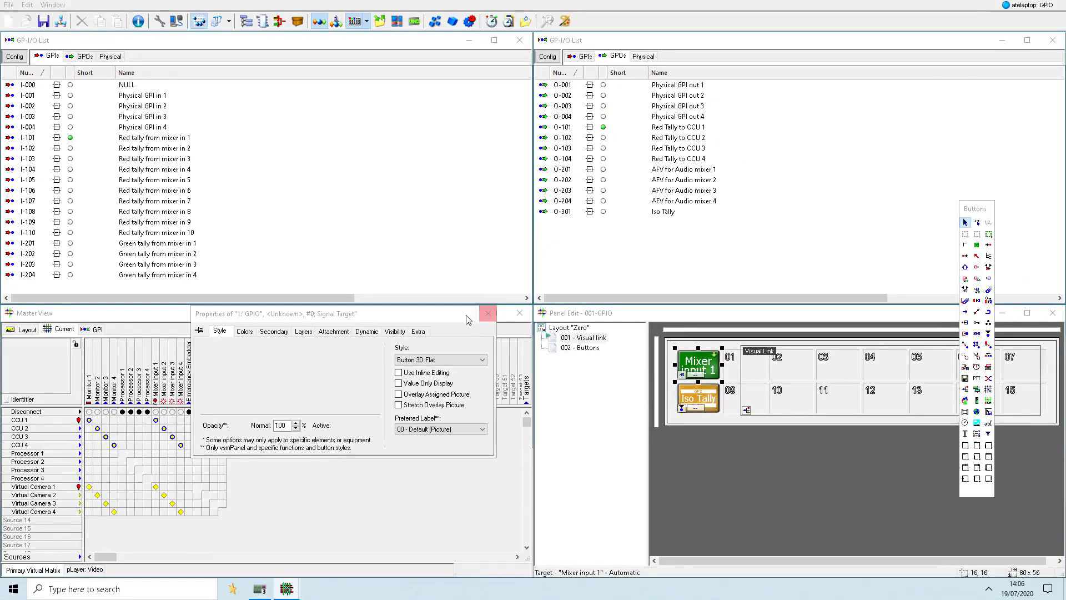
left_click_drag(466, 320, 960, 62)
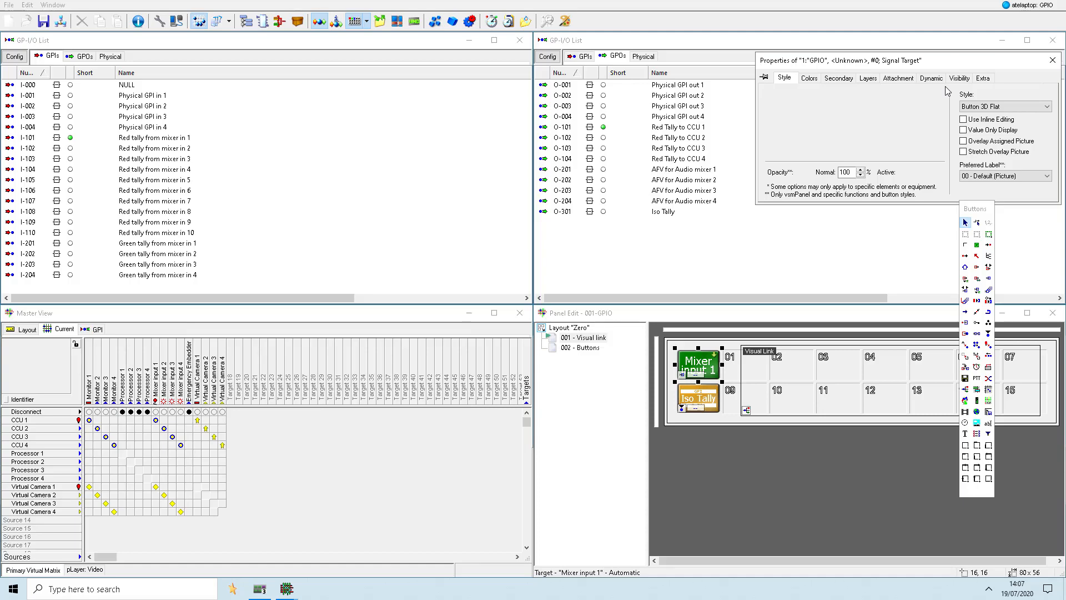
- Create a standard signal path named "Iso Recorder" assigned to router output 14 on the Video layer
left_click(31, 5)
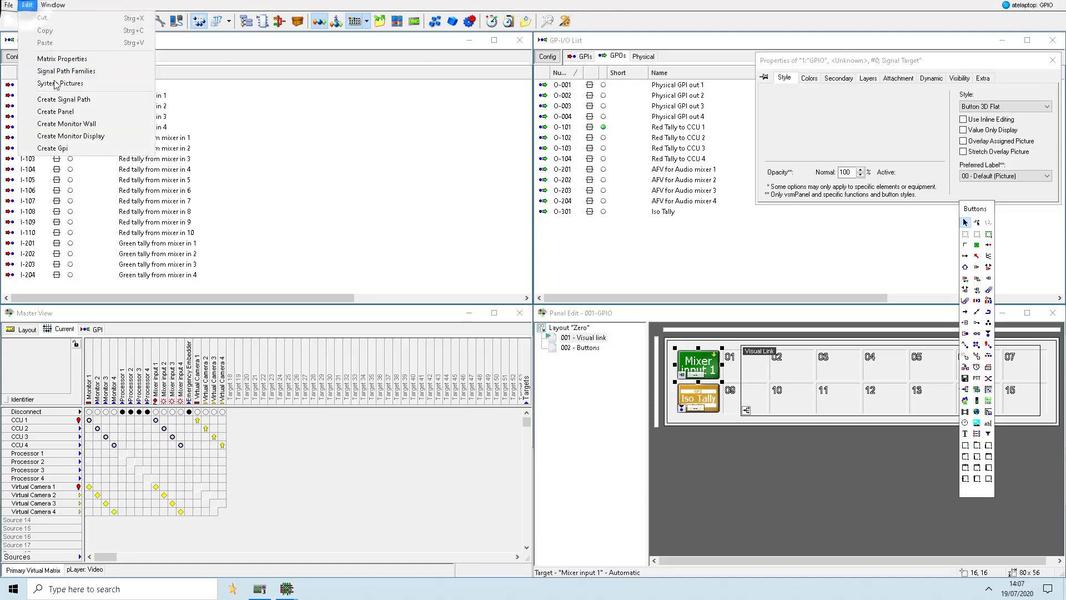
left_click(57, 99)
type("Iso ")
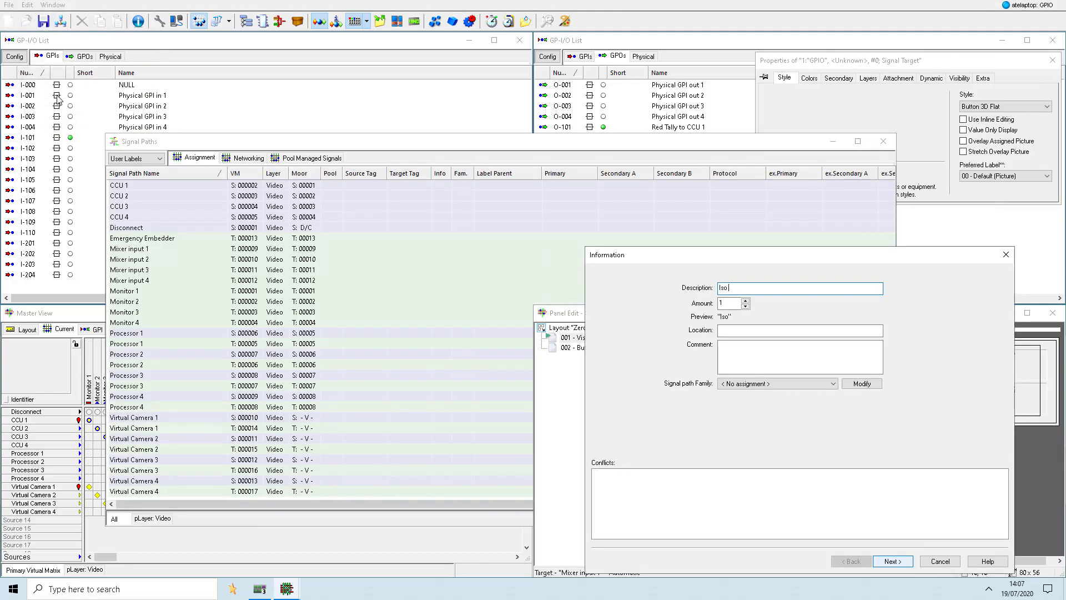
type("Recorder")
left_click(882, 562)
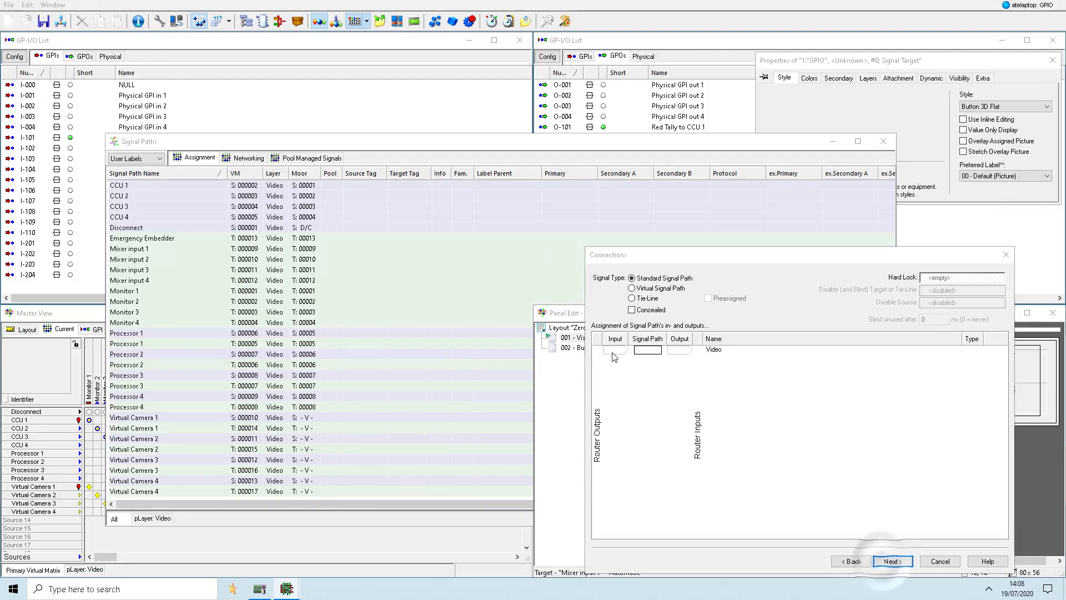
left_click(613, 351)
left_click(674, 388)
left_click(892, 562)
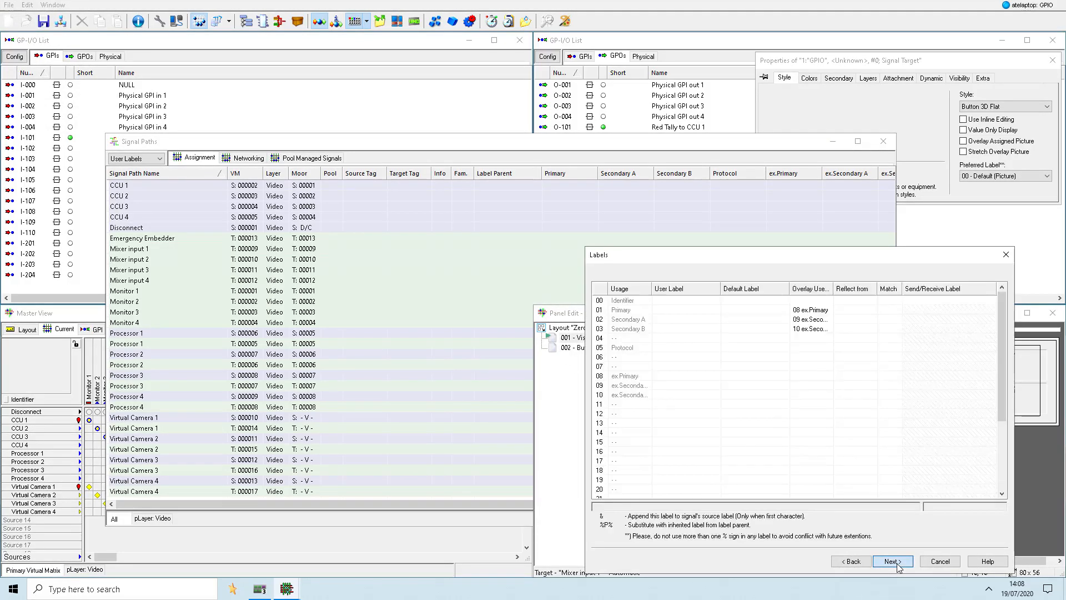
left_click(892, 562)
left_click(896, 563)
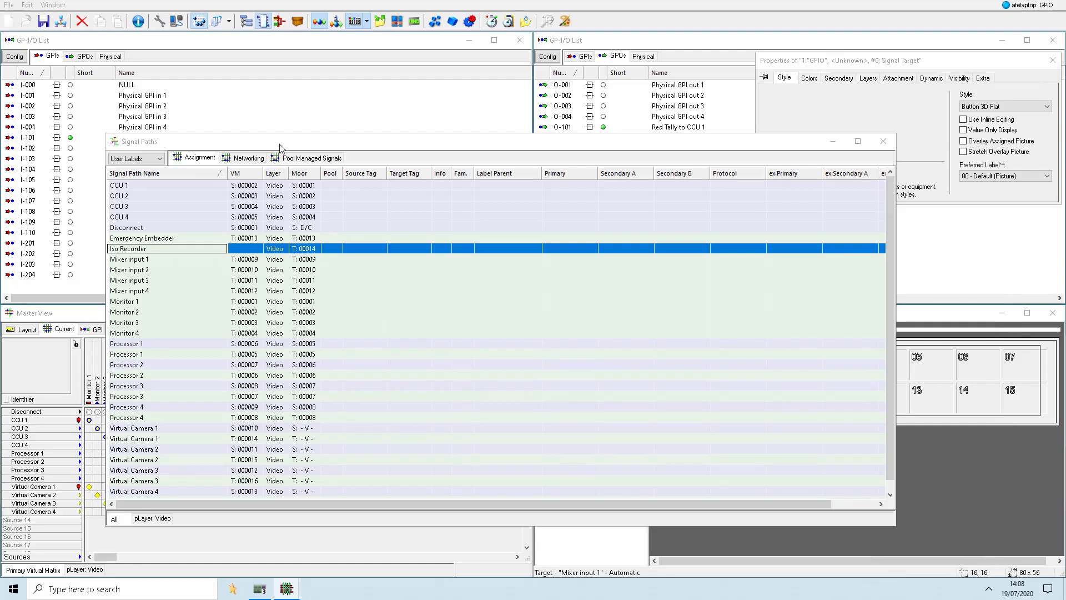
- Insert the Iso Recorder target into the matrix layout between Emergency Embedder and Virtual Camera 1
left_click_drag(151, 252, 24, 331)
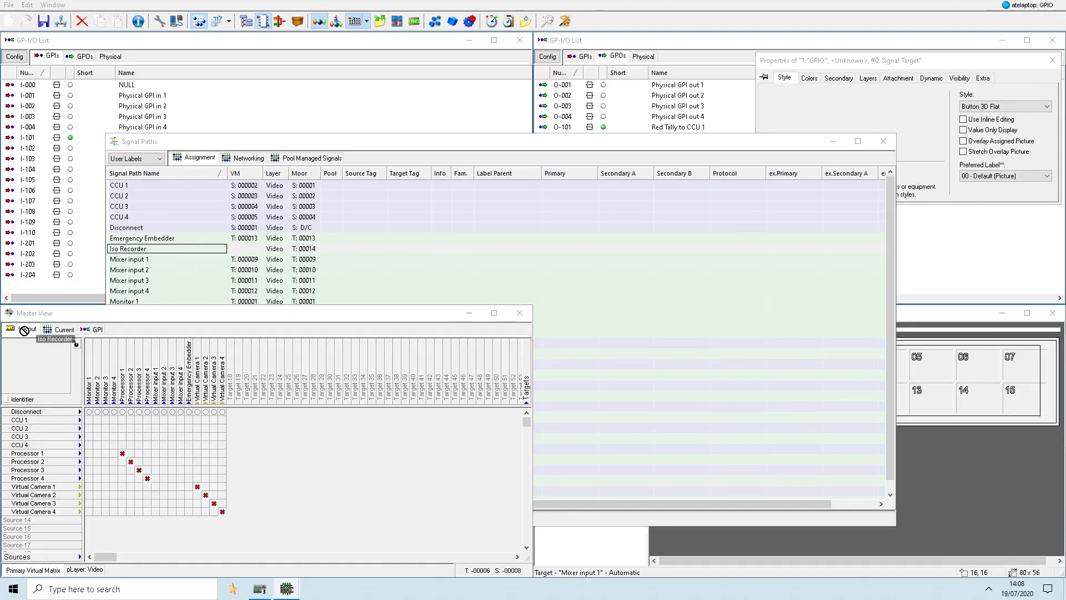
left_click_drag(23, 331, 198, 362)
key("shift")
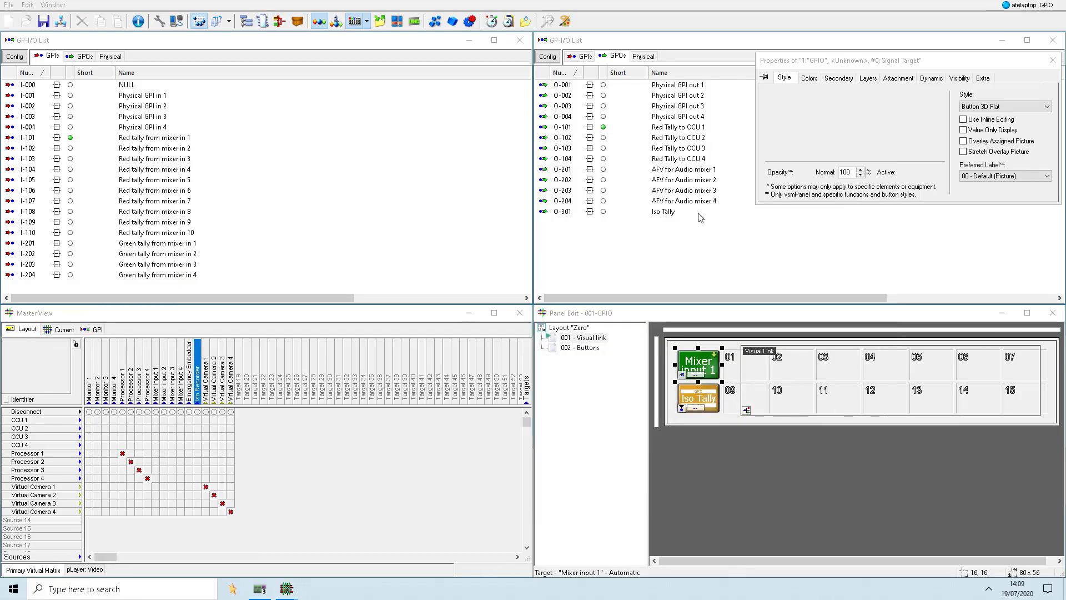
- Assign the Iso Tally GPO to the Iso Recorder target in the matrix's GPI view
left_click_drag(666, 213, 197, 379)
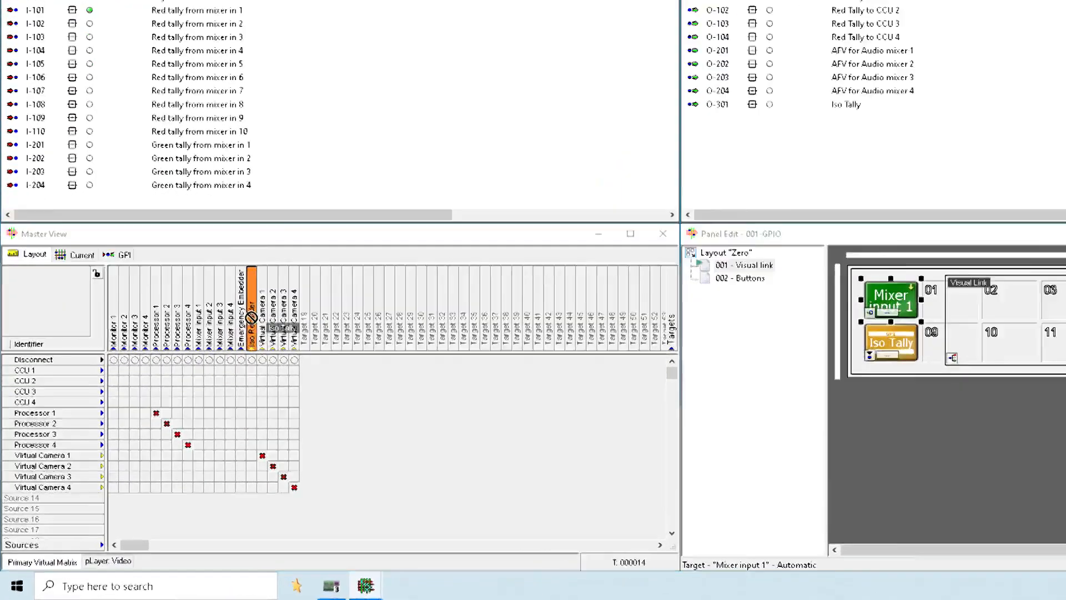
left_click_drag(251, 317, 251, 317)
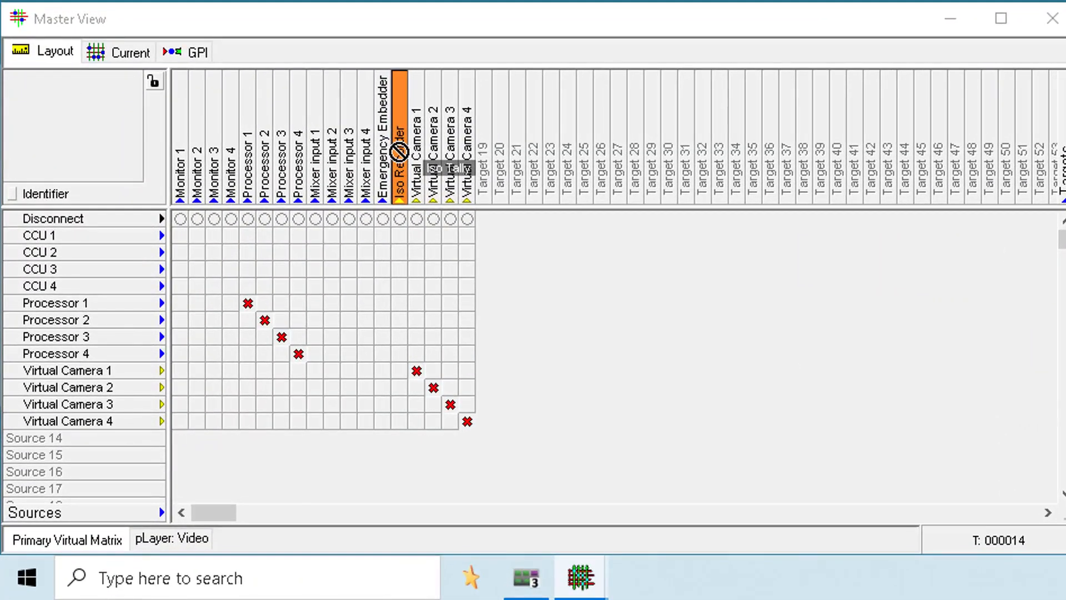
mouse_move(399, 151)
left_mouse_down()
mouse_move(357, 135)
mouse_move(209, 36)
mouse_move(185, 41)
mouse_move(407, 139)
left_mouse_up()
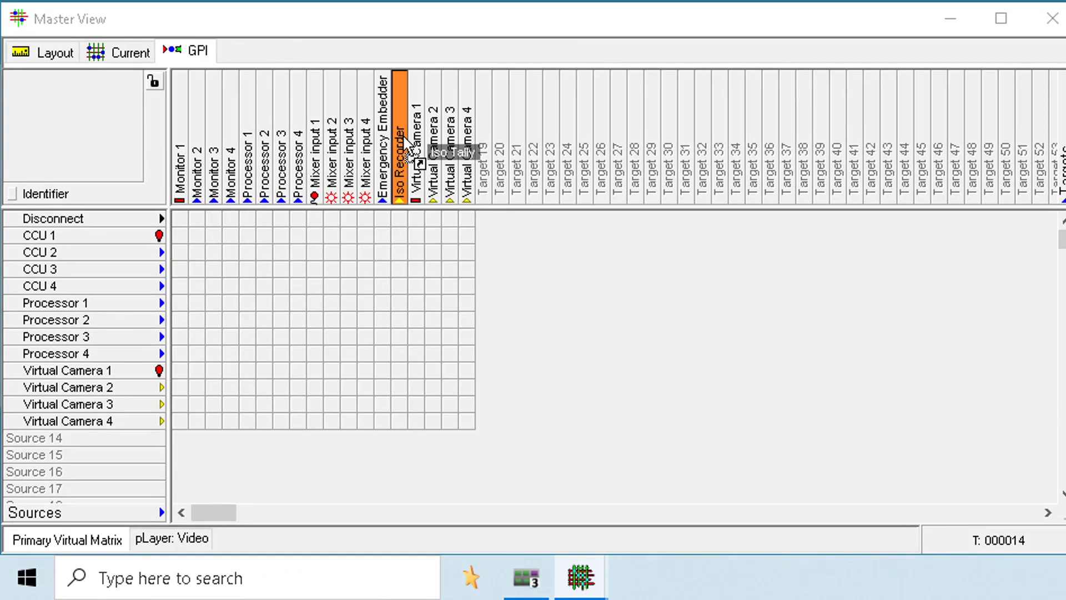
left_click_drag(410, 146, 400, 194)
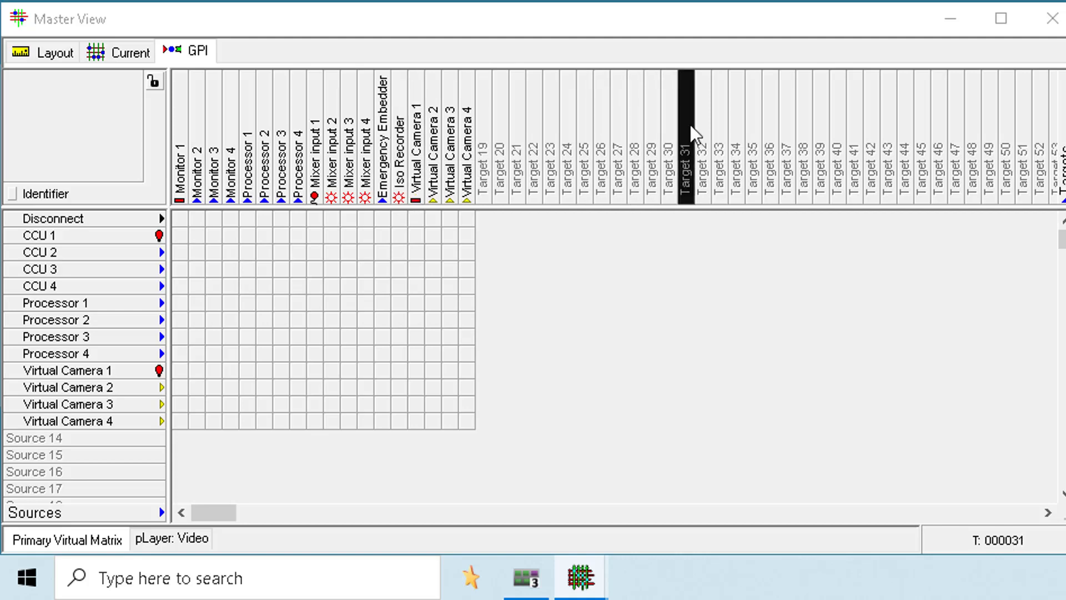
- Manually set the Iso Tally GPO and manually clear it again
right_click(656, 211)
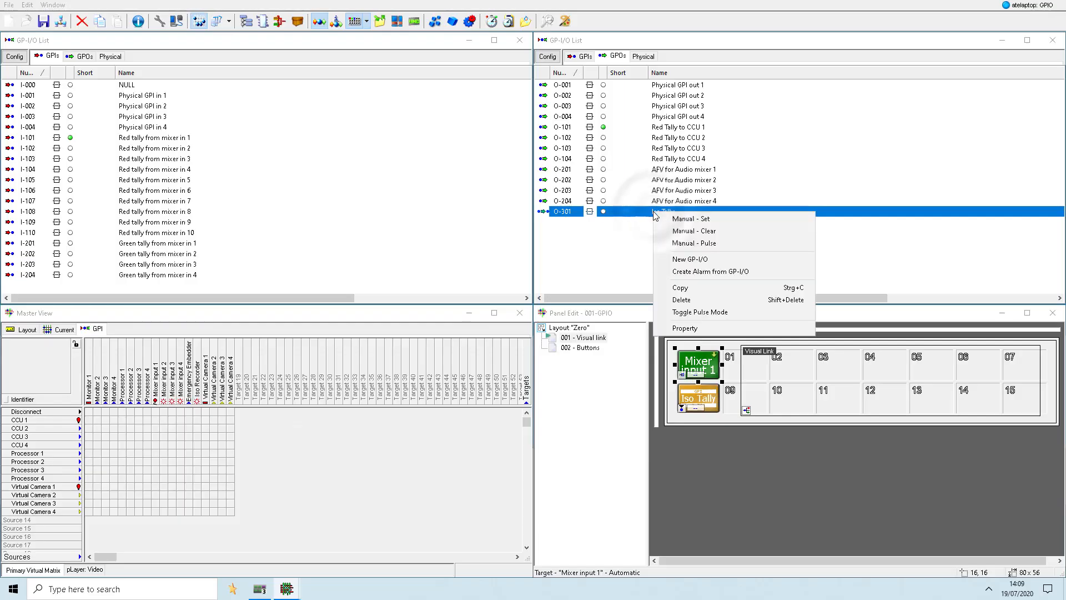
left_click(681, 217)
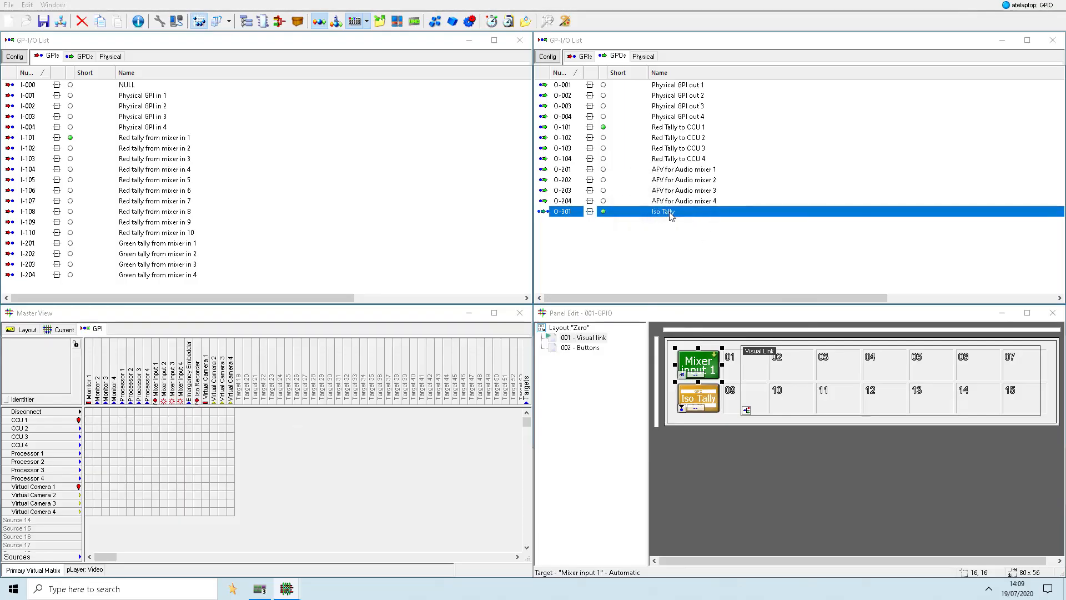
right_click(681, 214)
left_click(679, 228)
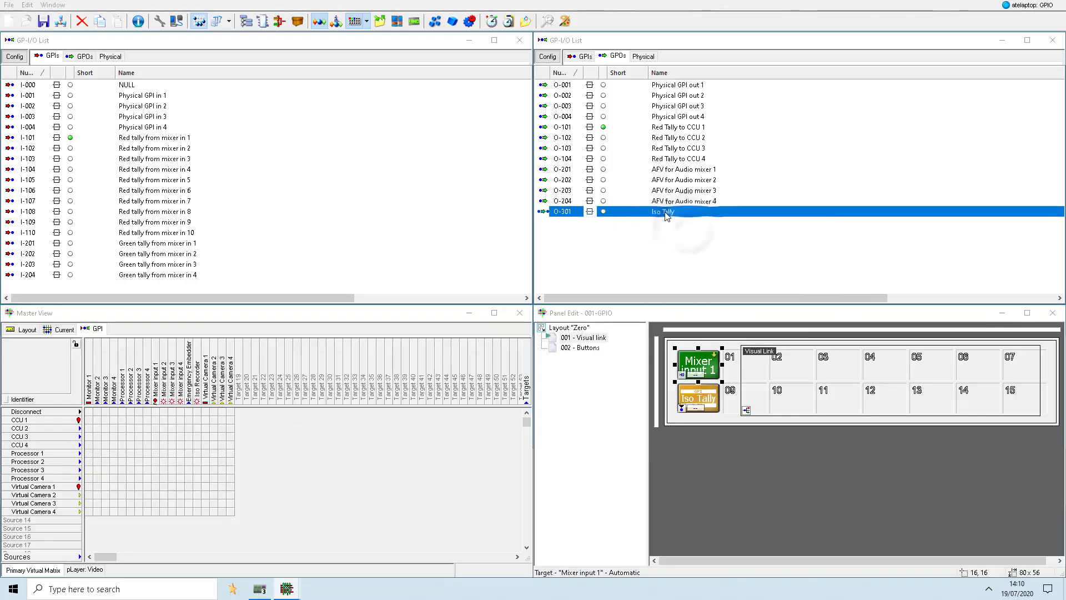
- Examine the tally colour options for the Iso Recorder entry in the Iso Tally GPO's logic
double_click(668, 216)
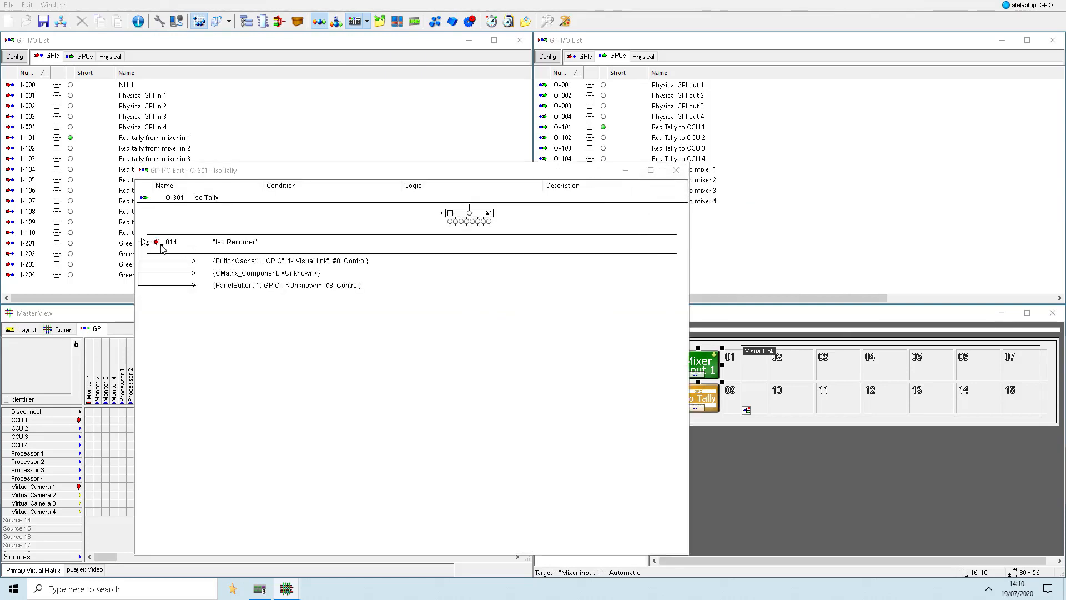
right_click(162, 246)
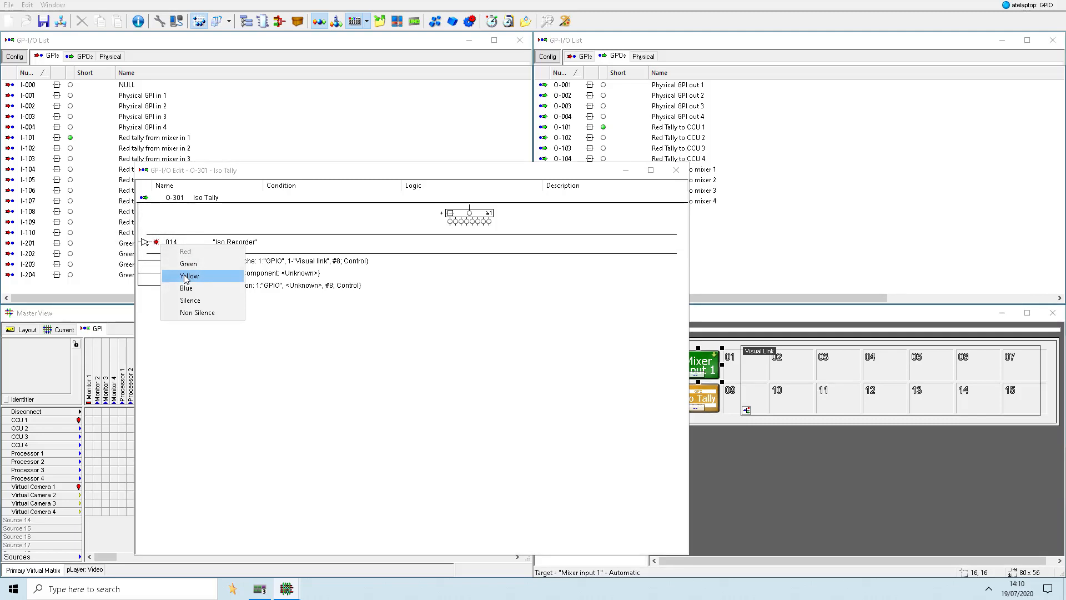
left_click(676, 170)
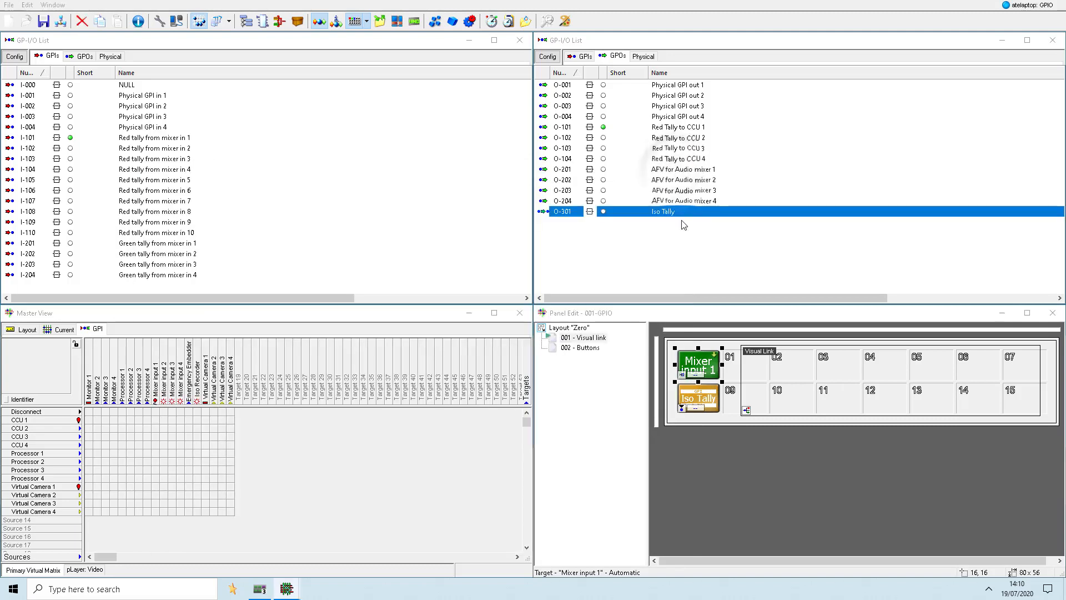
- Manually set the Iso Tally GPO and change the tally colour of its Iso Recorder entry to yellow
right_click(670, 216)
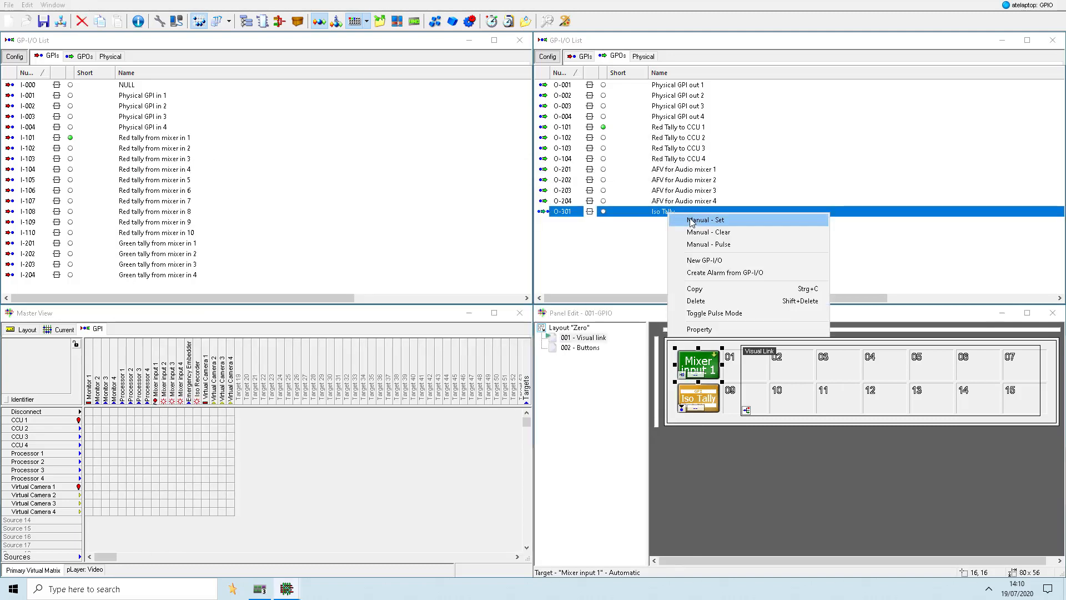
left_click(691, 219)
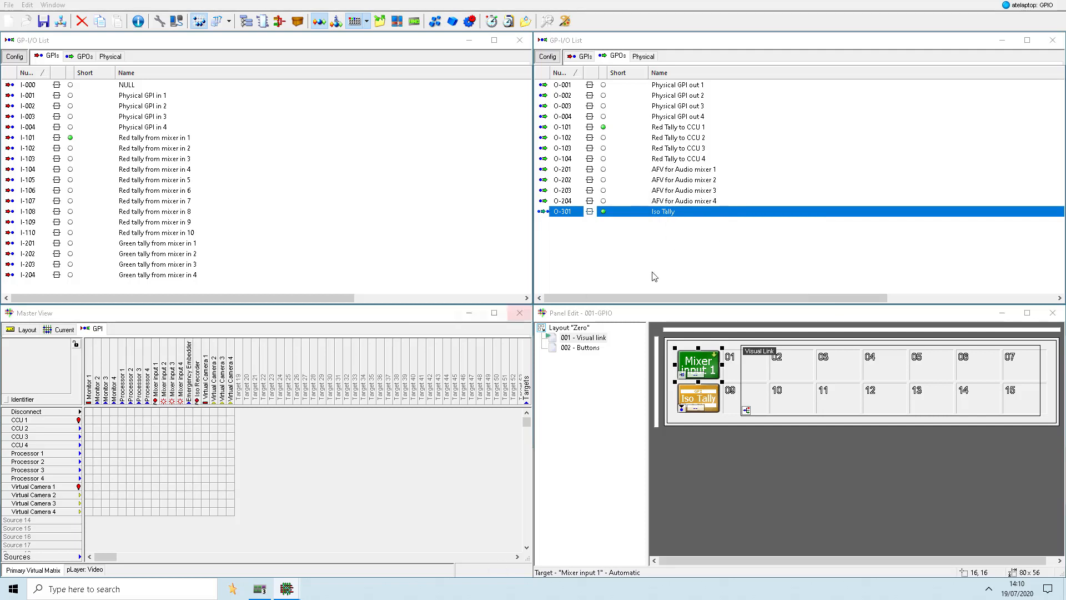
double_click(668, 213)
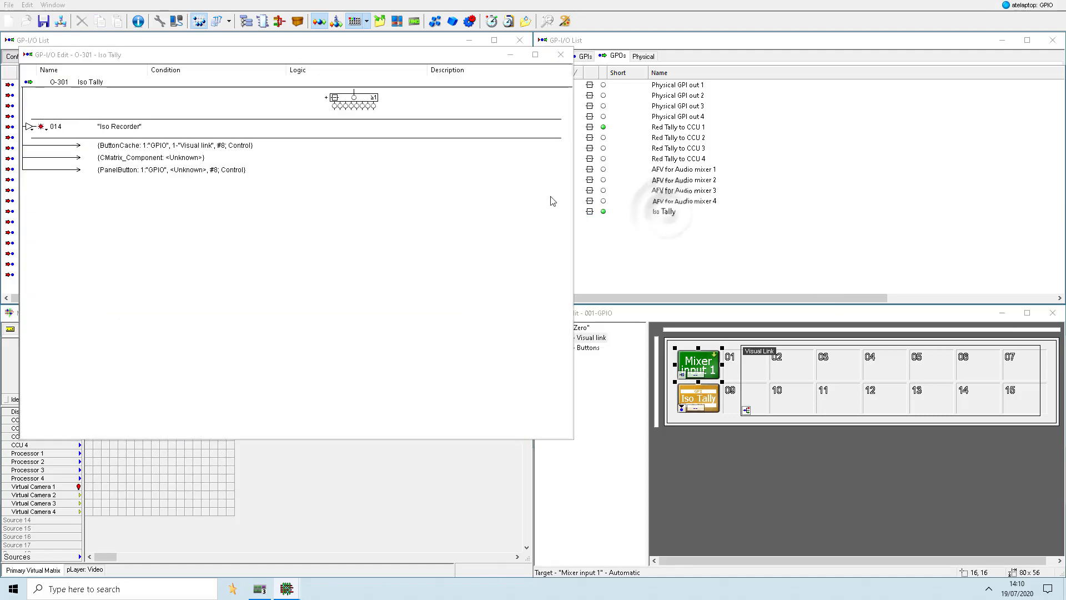
left_click(45, 129)
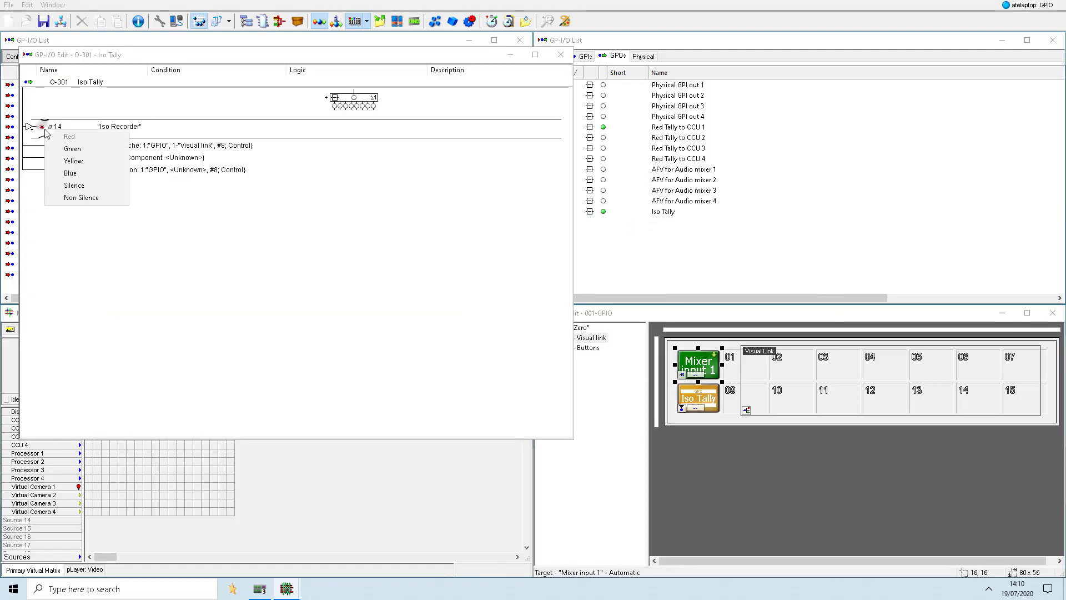
left_click(70, 163)
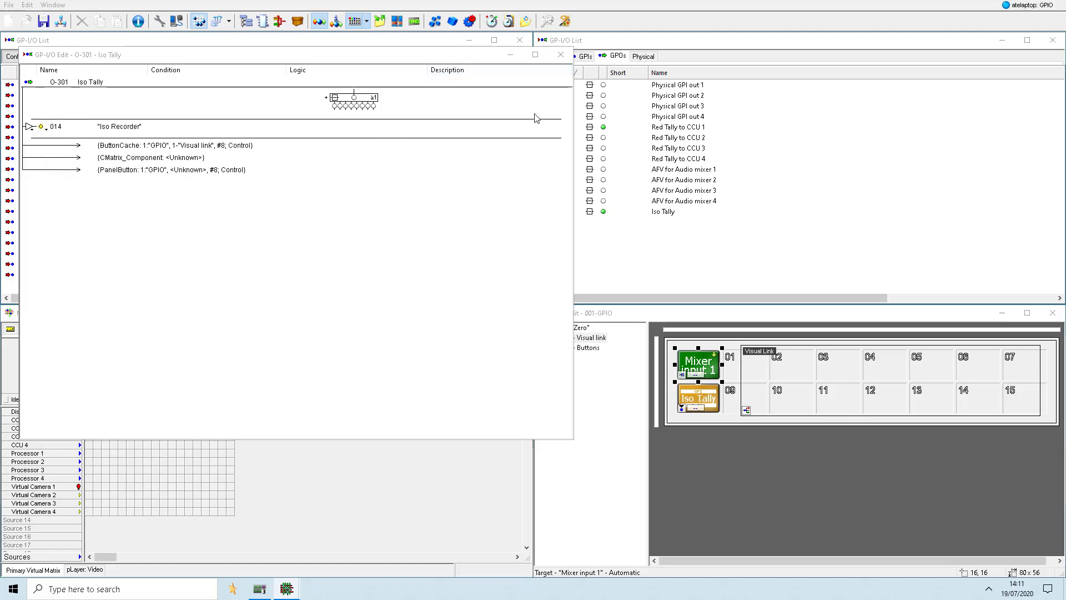
left_click(510, 54)
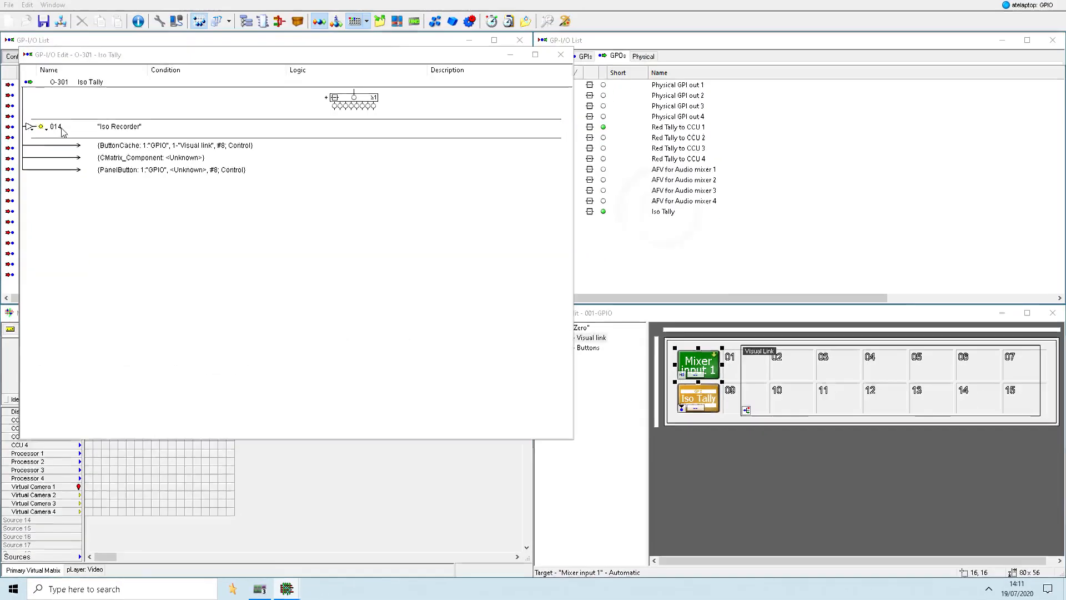
- Return the Iso Recorder entry's tally colour to red and manually clear the Iso Tally GPO
right_click(44, 131)
left_click(58, 136)
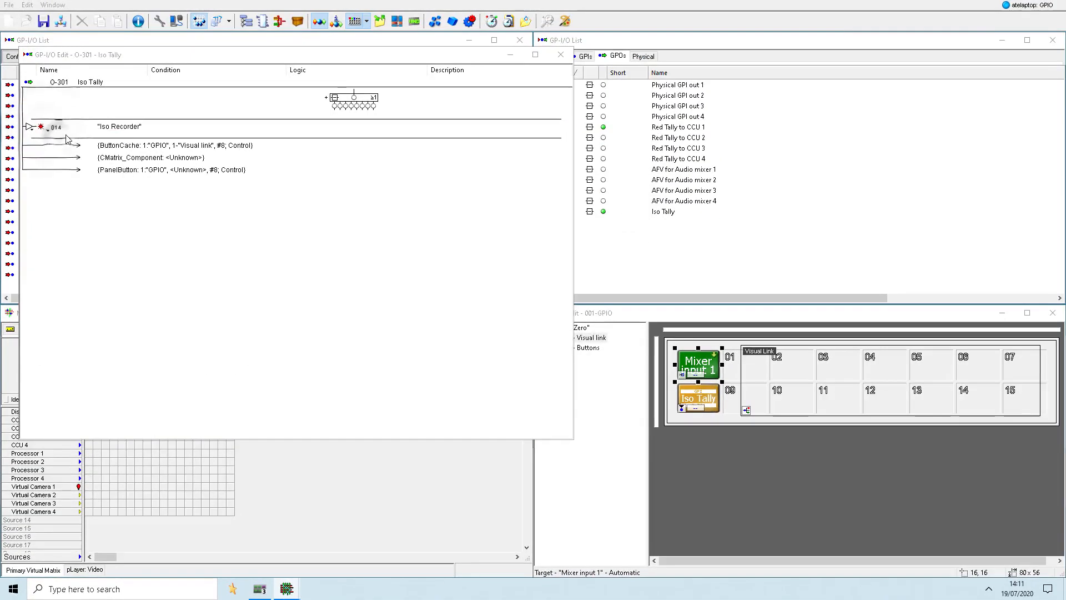
left_click(654, 214)
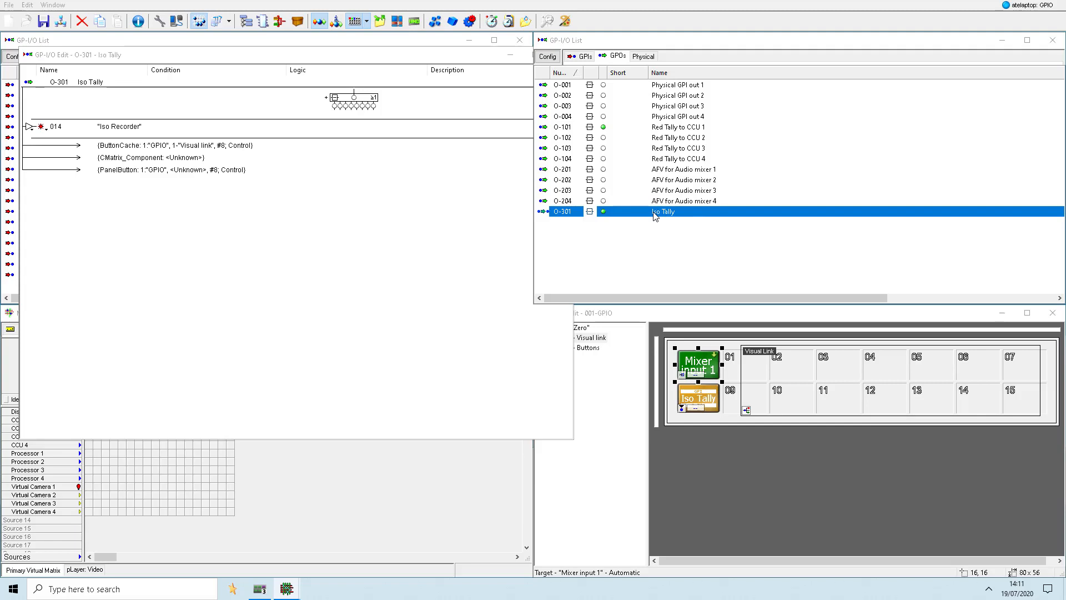
right_click(608, 216)
left_click(633, 231)
- Set the Iso Recorder entry's tally colour to yellow in the Iso Tally GPO's logic
right_click(44, 131)
left_click(66, 159)
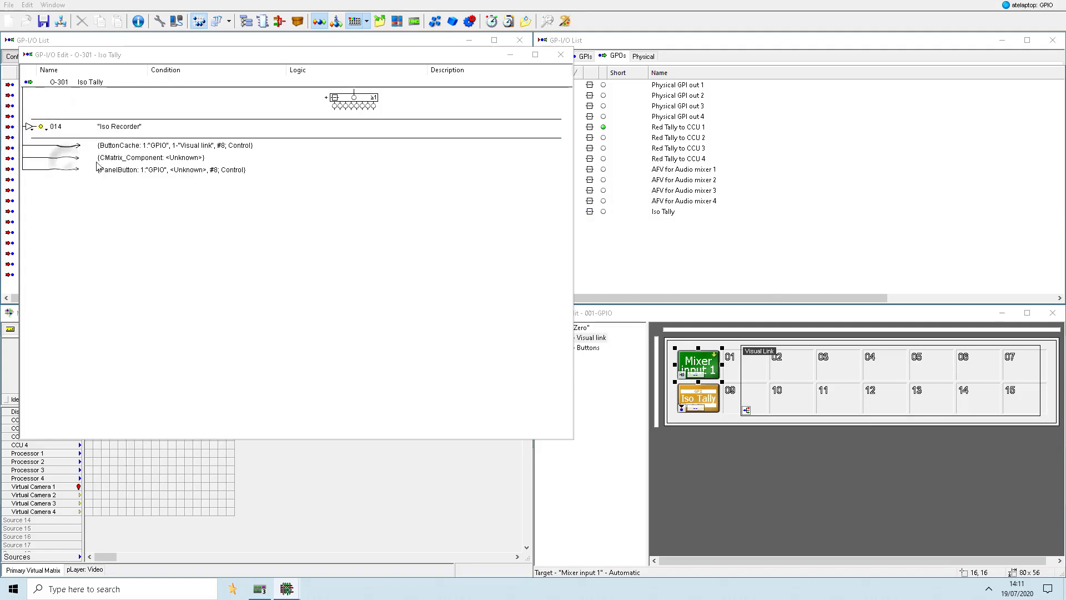
left_click(510, 54)
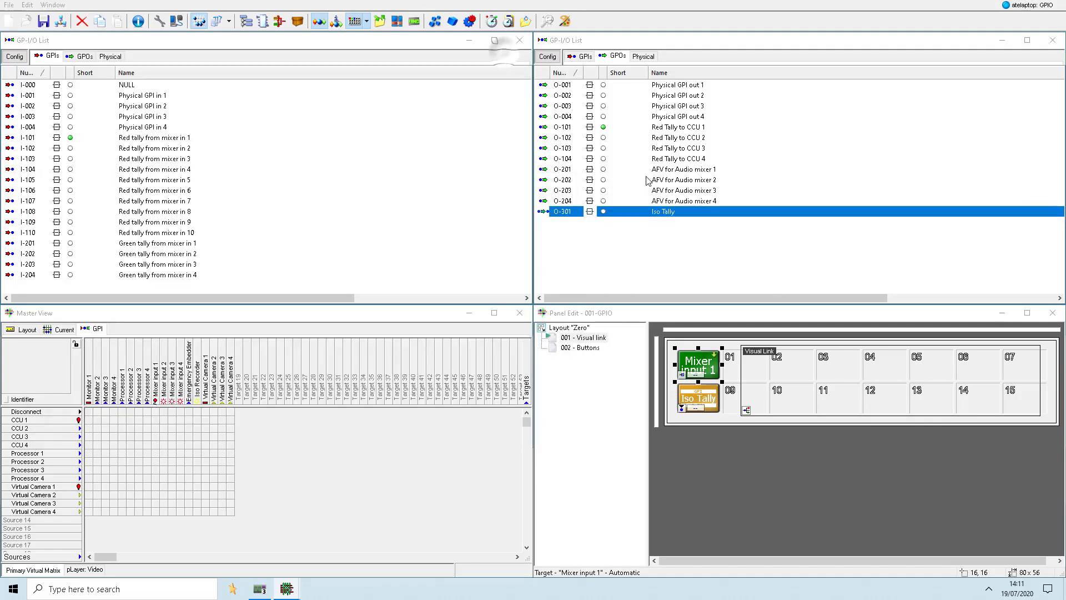
- Manually set the Iso Tally GPO and show the current crosspoints with the Iso Recorder target selected
right_click(670, 212)
left_click(689, 219)
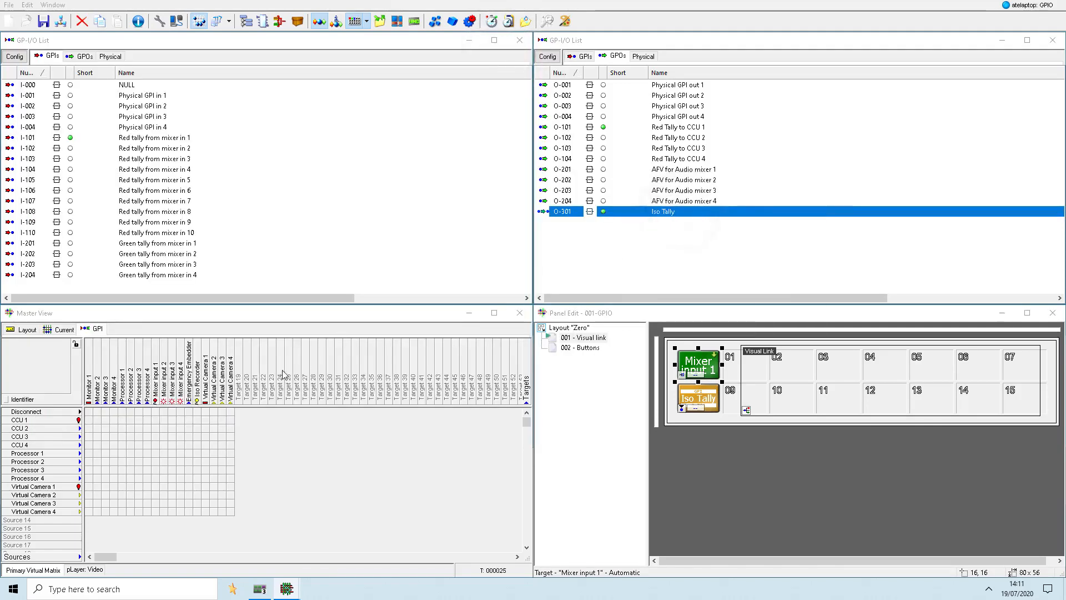
left_click(197, 372)
left_click(61, 330)
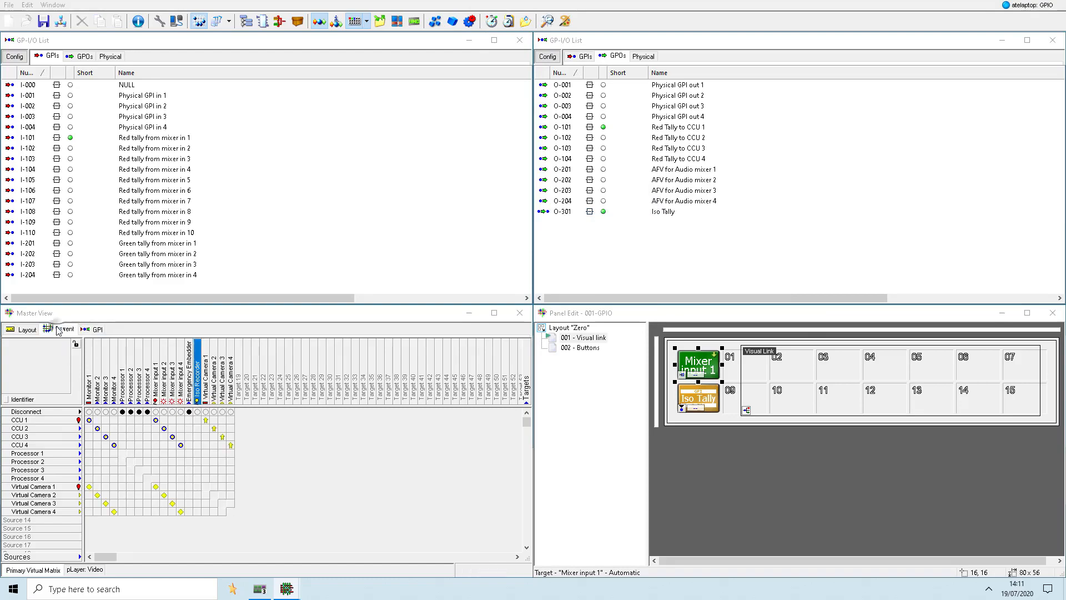
- Route CCU 1 and the virtual cameras in turn to the Iso Recorder target, finishing with Virtual Camera 1
left_click(271, 352)
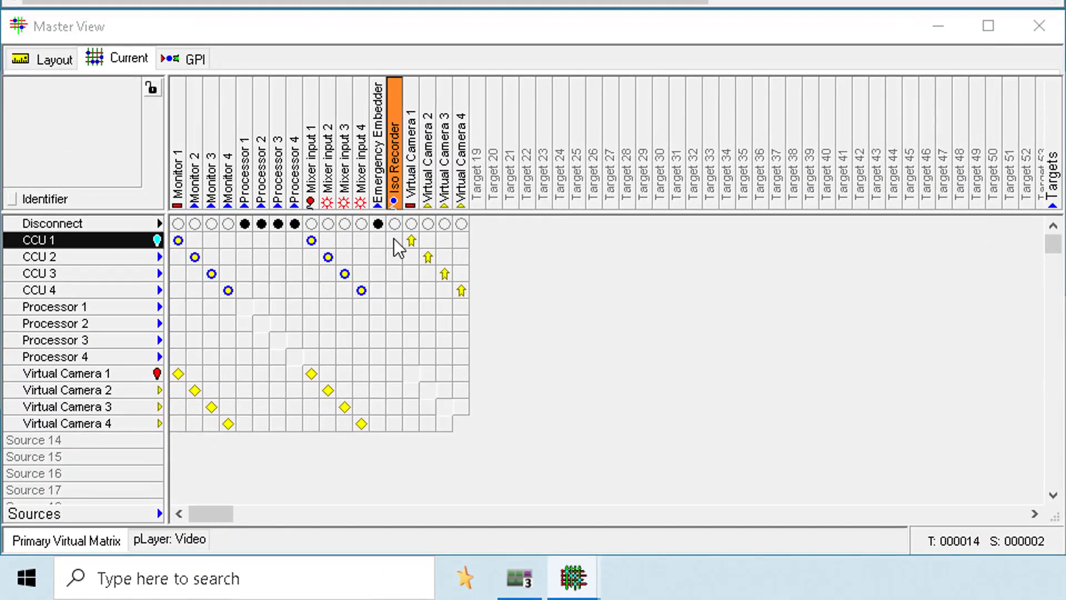
left_click(394, 240)
left_click(395, 372)
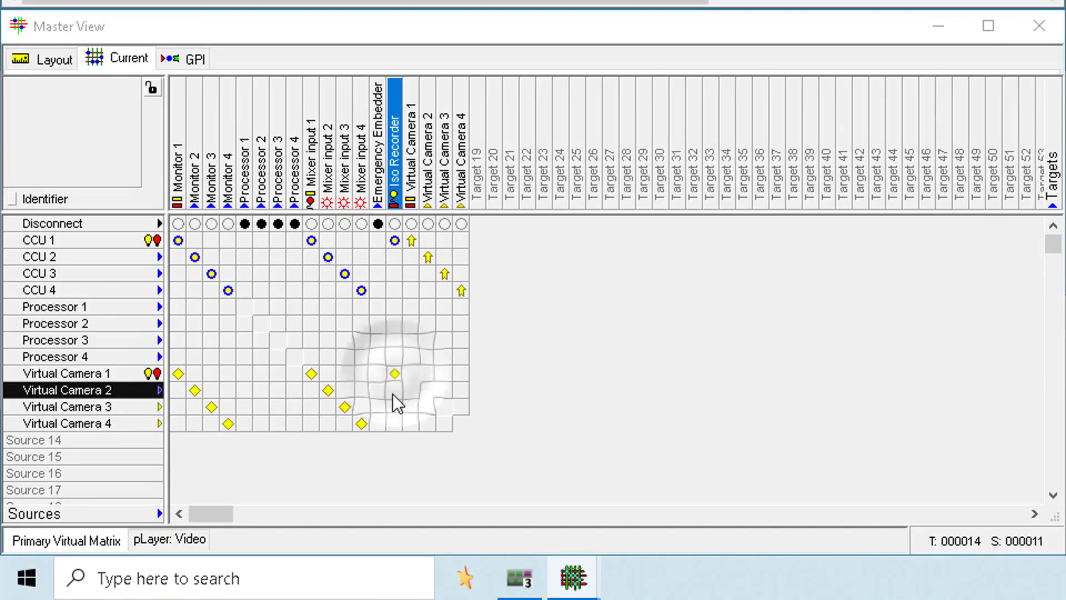
left_click(392, 394)
left_click(394, 419)
left_click(392, 408)
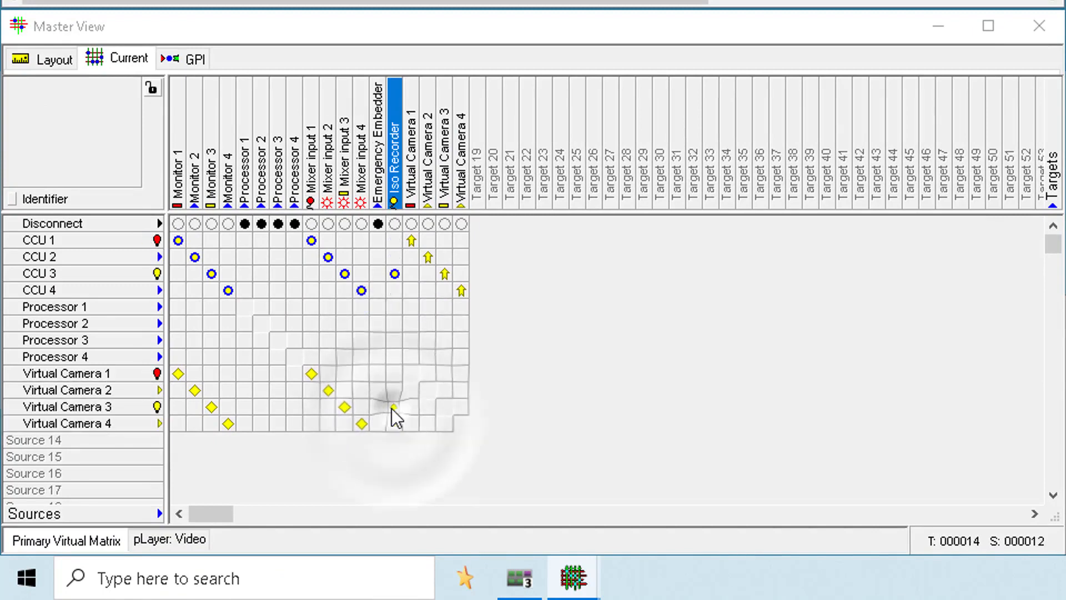
left_click(394, 374)
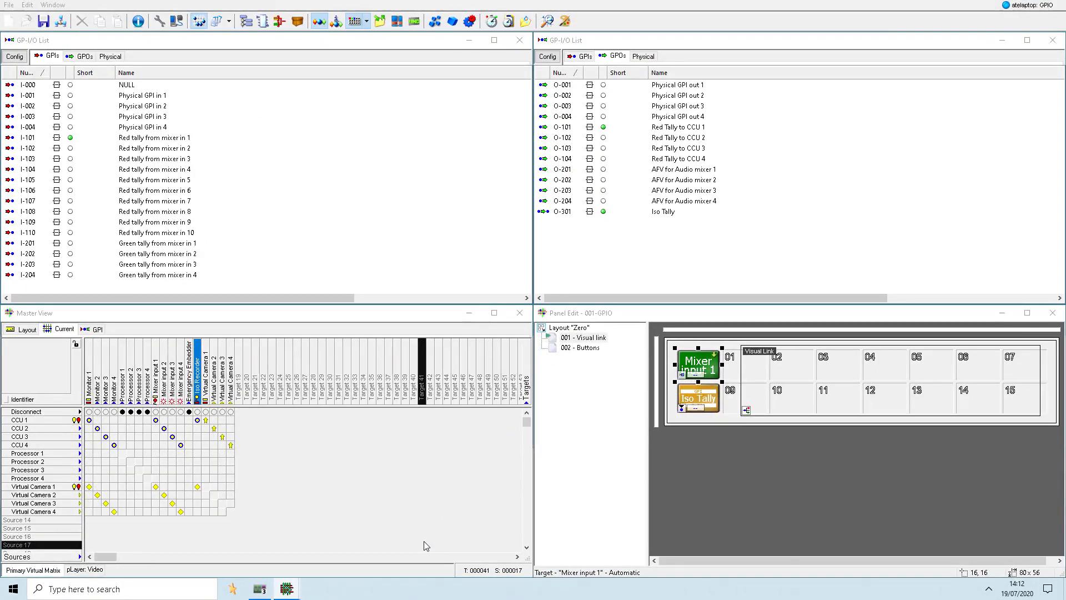
- Manually clear Red tally from mixer in 1 and assign the four green tally GPIs to Mixer inputs 1 to 4 as green tally
right_click(177, 137)
left_click(198, 155)
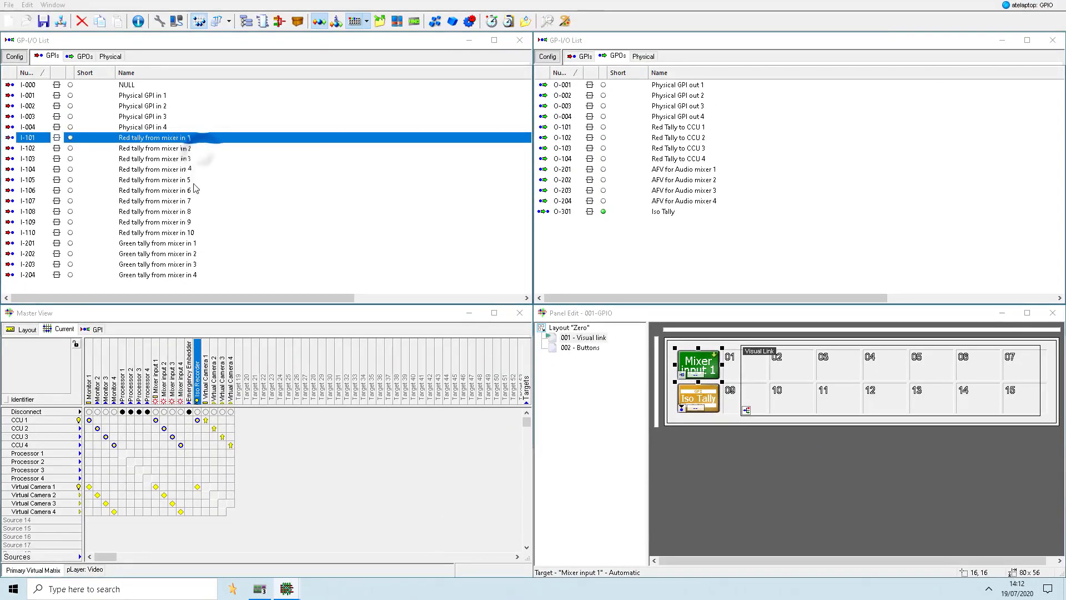
left_click(160, 246)
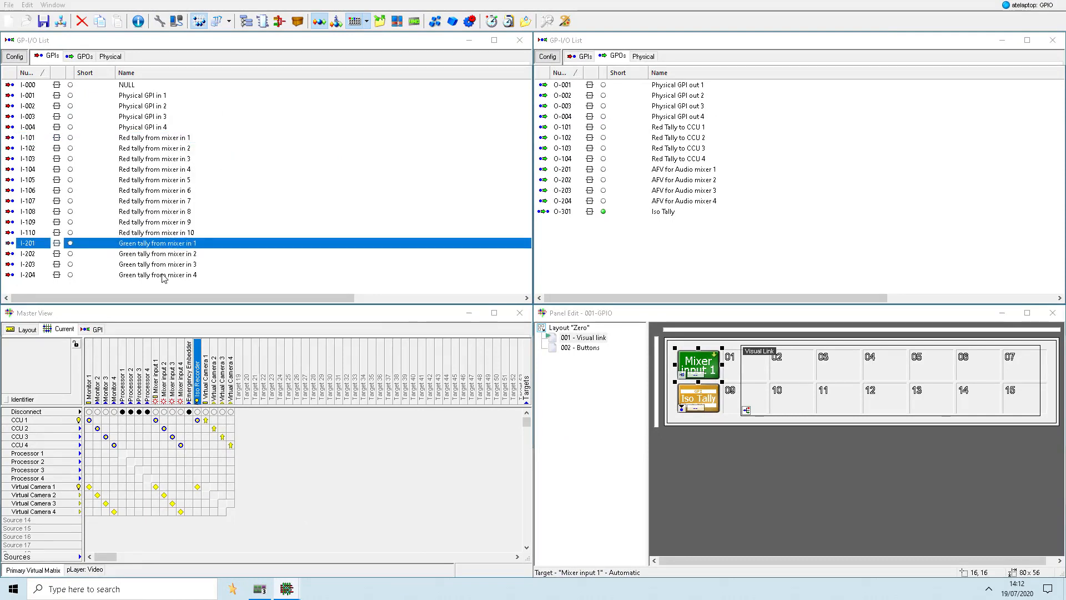
left_click(163, 278, "shift")
left_click_drag(163, 278, 183, 364)
key("alt")
key("alt")
key("alt")
key("alt")
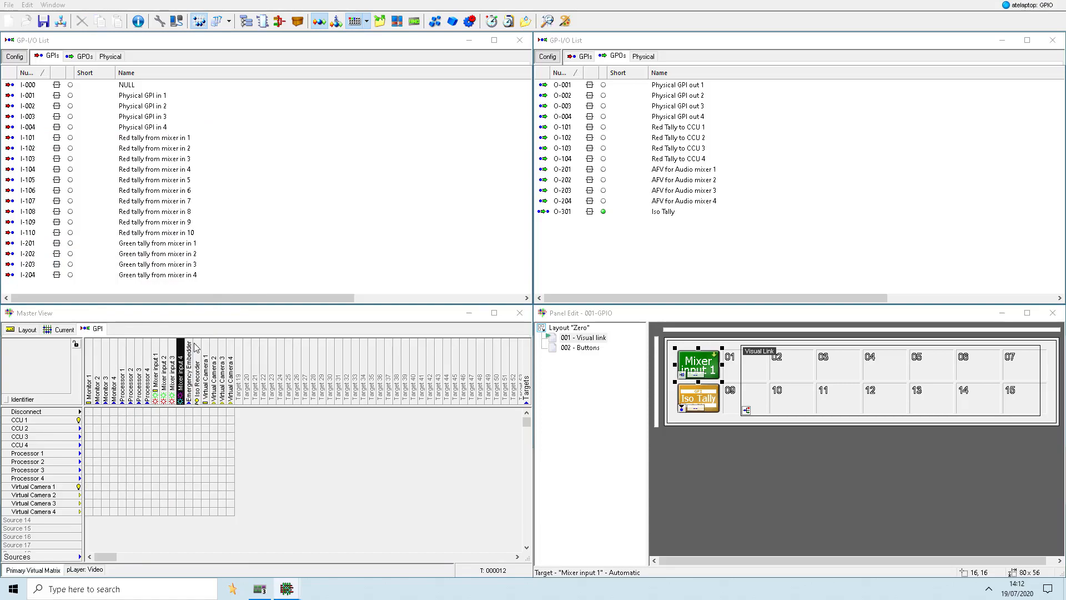
- Manually set Green tally from mixer in 1, show the current crosspoints, and switch to the vsmPanel window
right_click(183, 245)
left_click(208, 253)
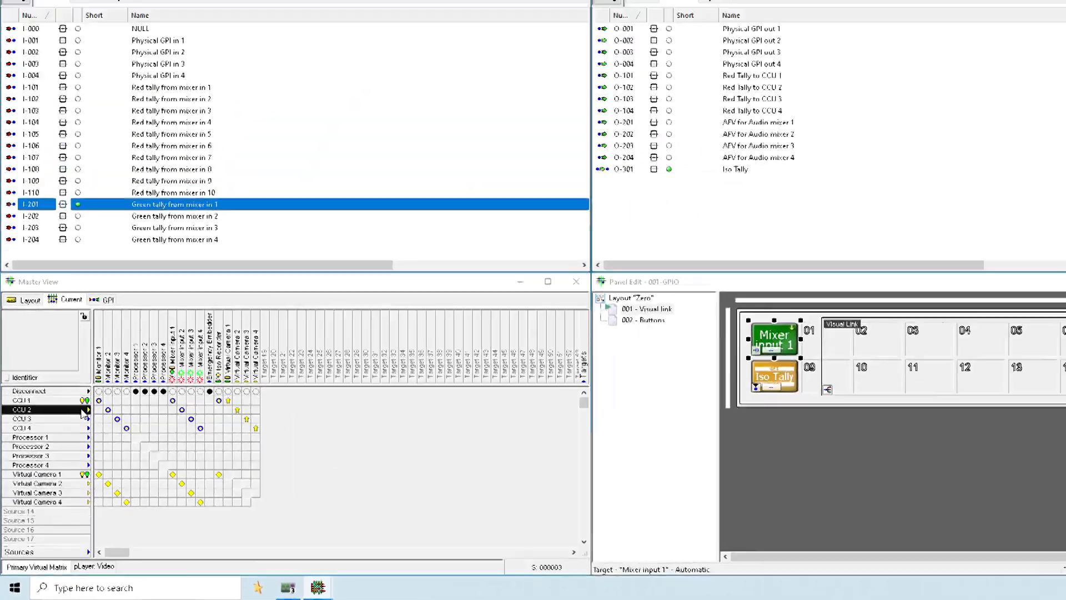
left_click(483, 579)
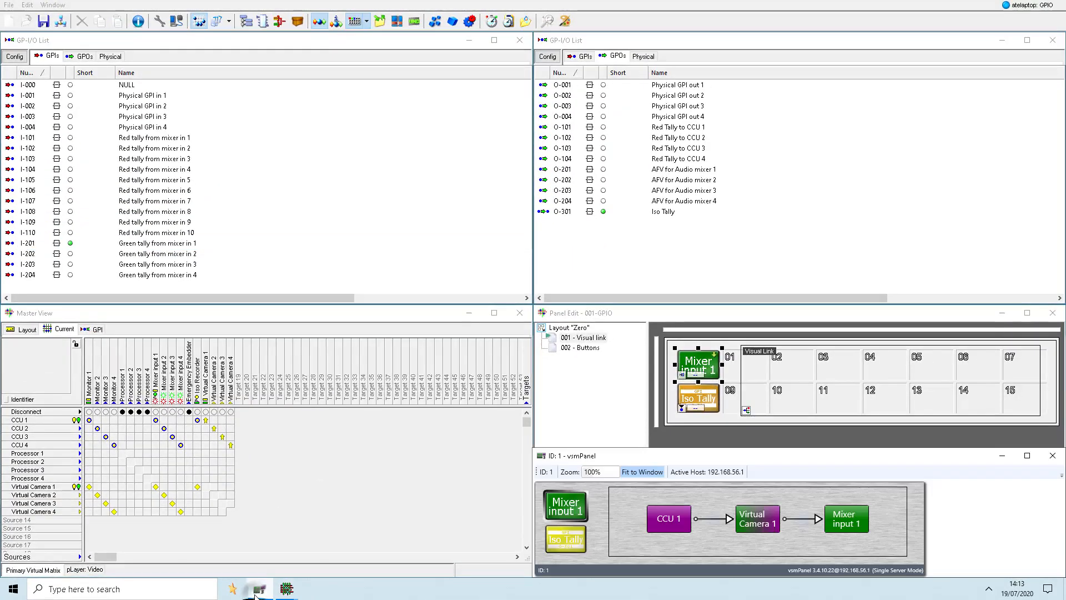
- Toggle the Iso Tally panel button off and on several times, leaving it off
left_click(563, 541)
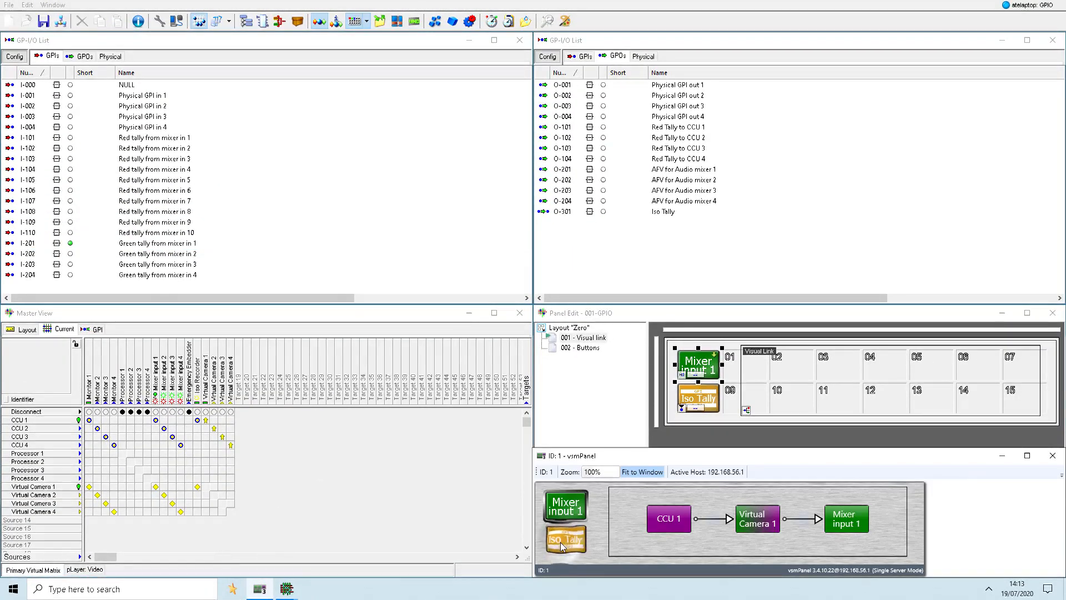
left_click(561, 544)
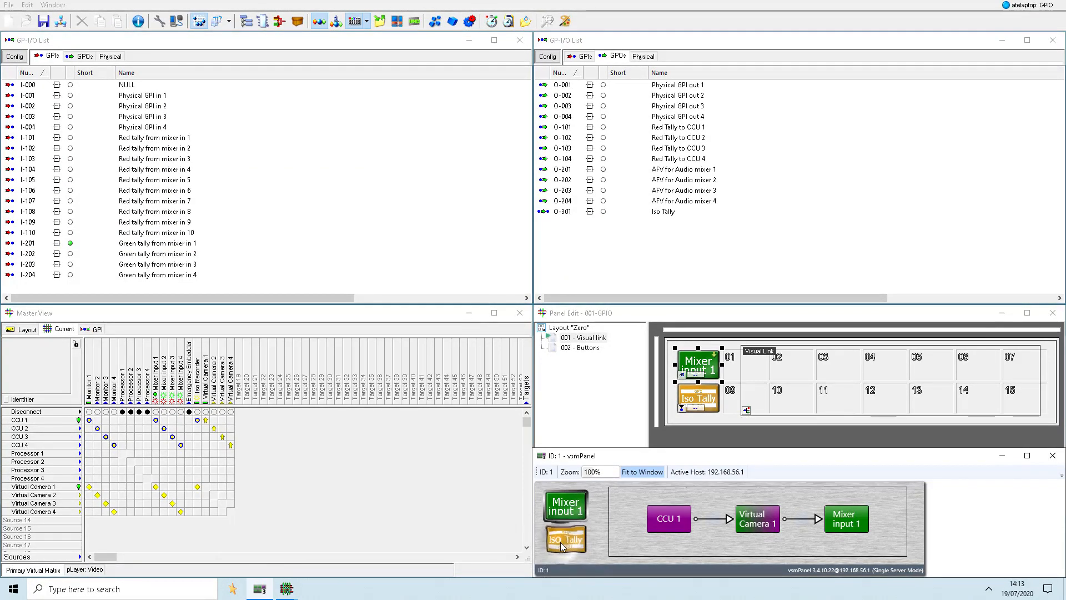
left_click(561, 542)
left_click(560, 542)
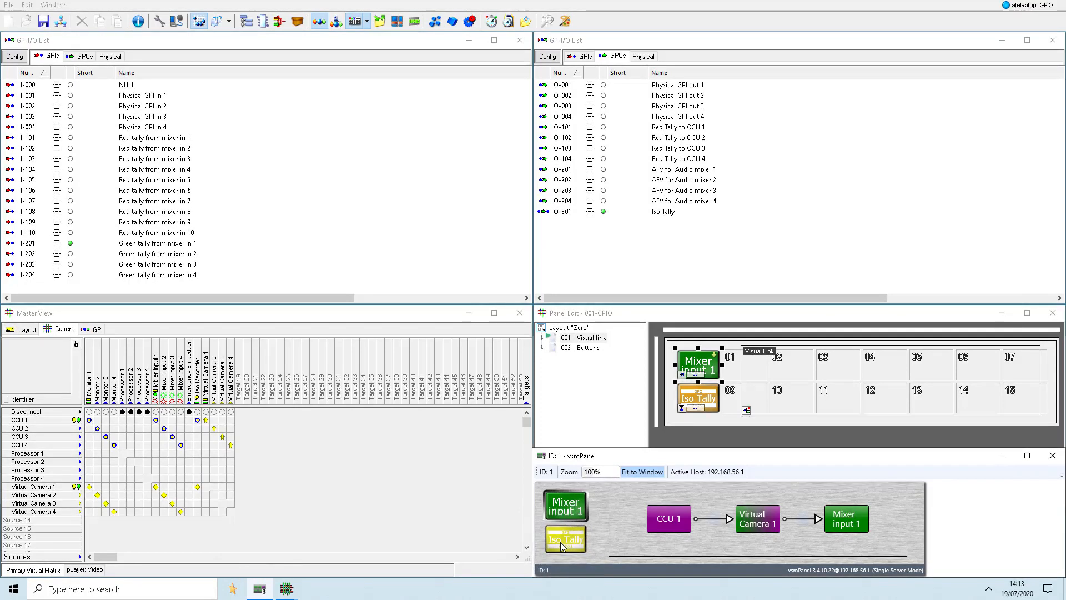
left_click(561, 542)
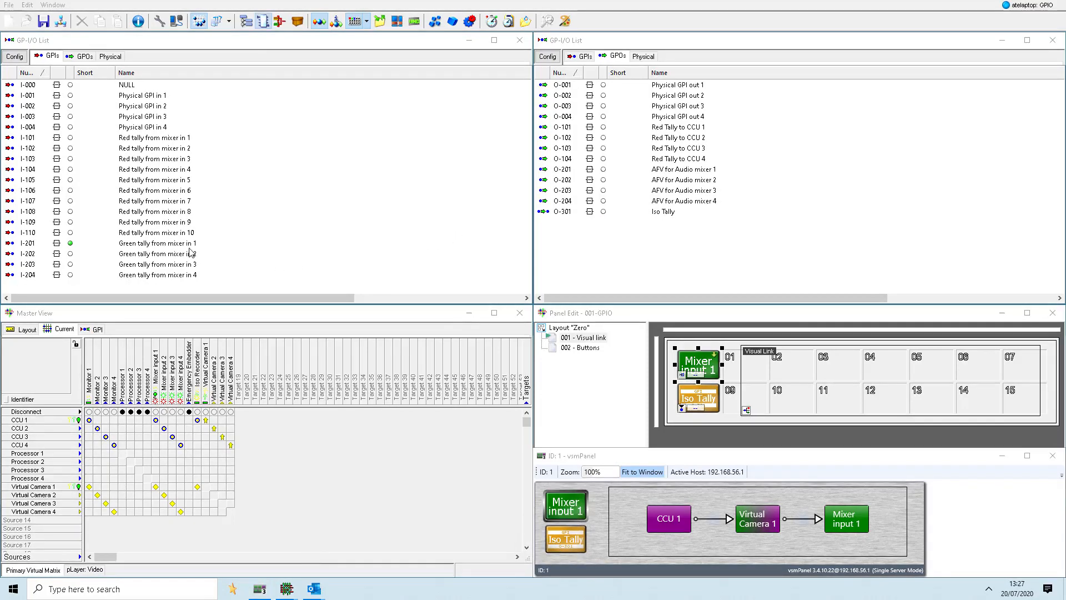
- Manually clear the Green tally from mixer in 1 GPI
left_click(167, 244)
right_click(168, 244)
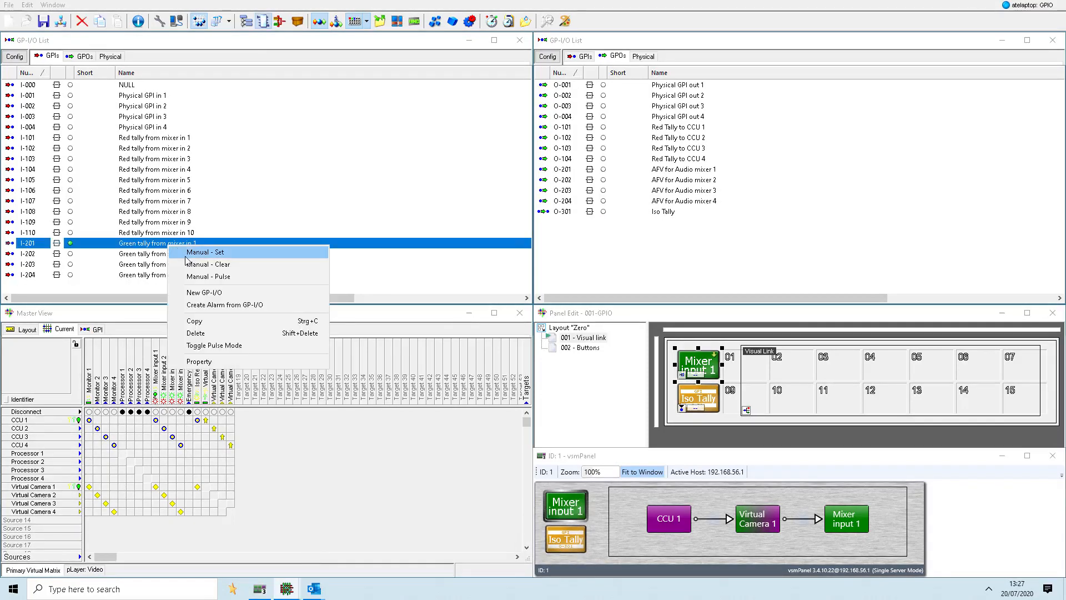
left_click(191, 264)
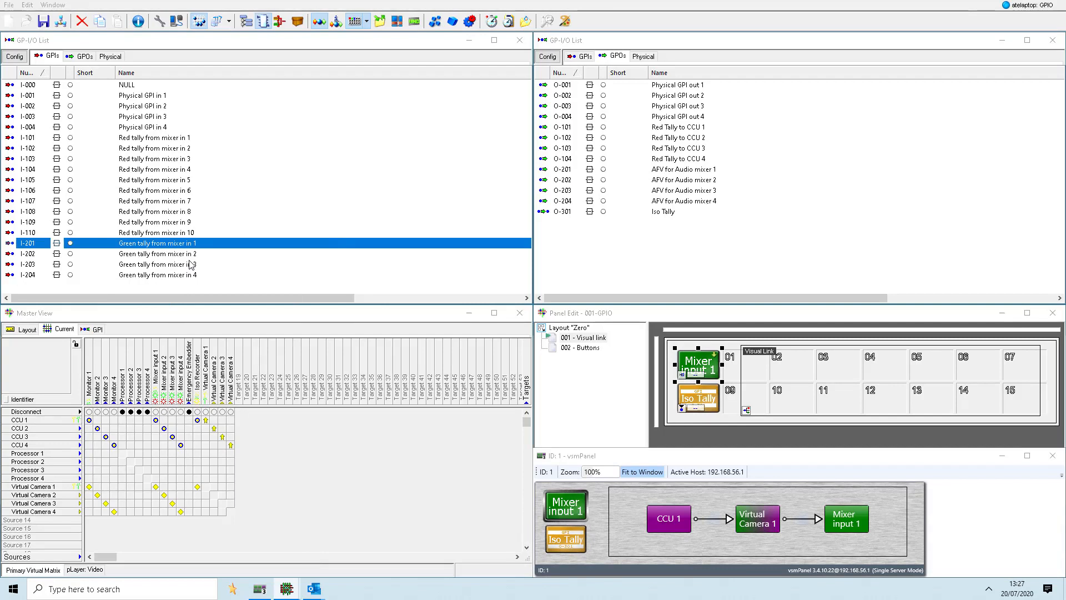
- Manually set the Red tally from mixer in 1 GPI, check the crosspoint tallies, and clear it again
left_click(167, 143)
right_click(169, 142)
left_click(173, 145)
right_click(171, 142)
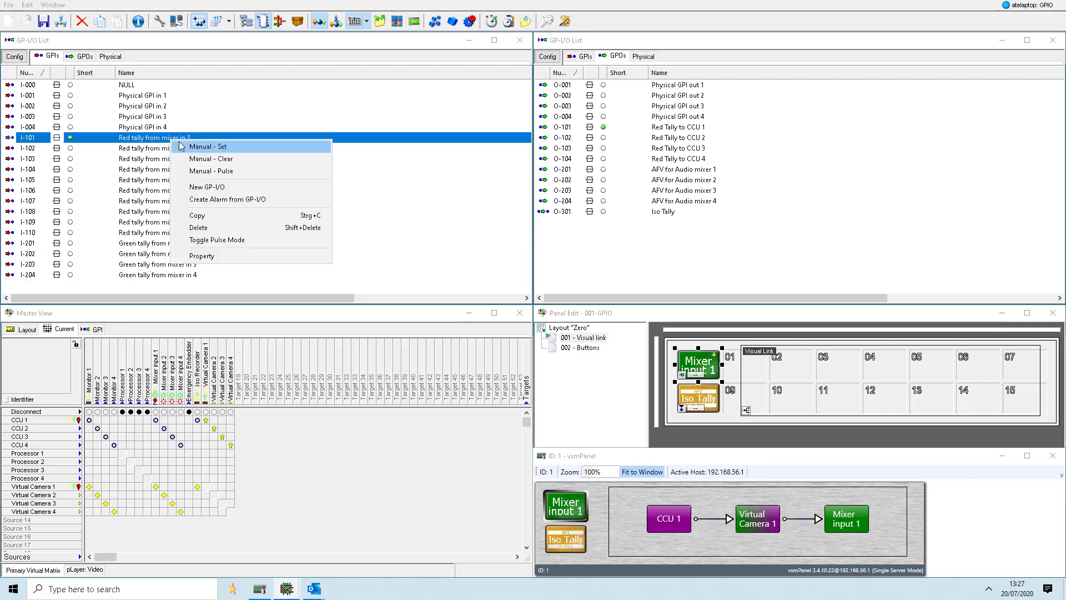
left_click(192, 159)
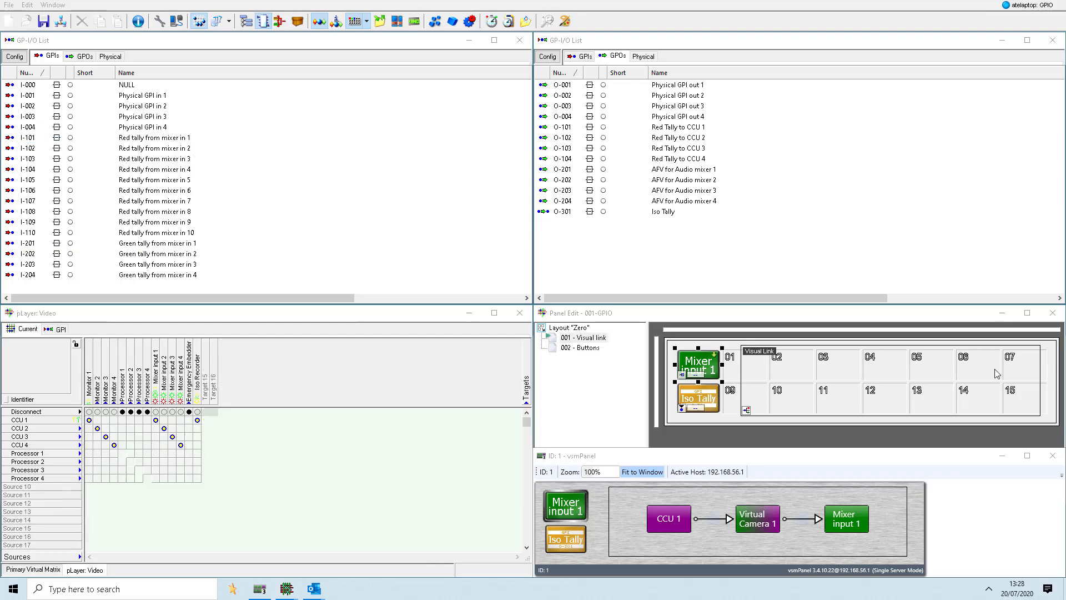
- Create one video source signal path named Mixer Program and place it above Virtual Camera 1 in the master layout
left_click(28, 8)
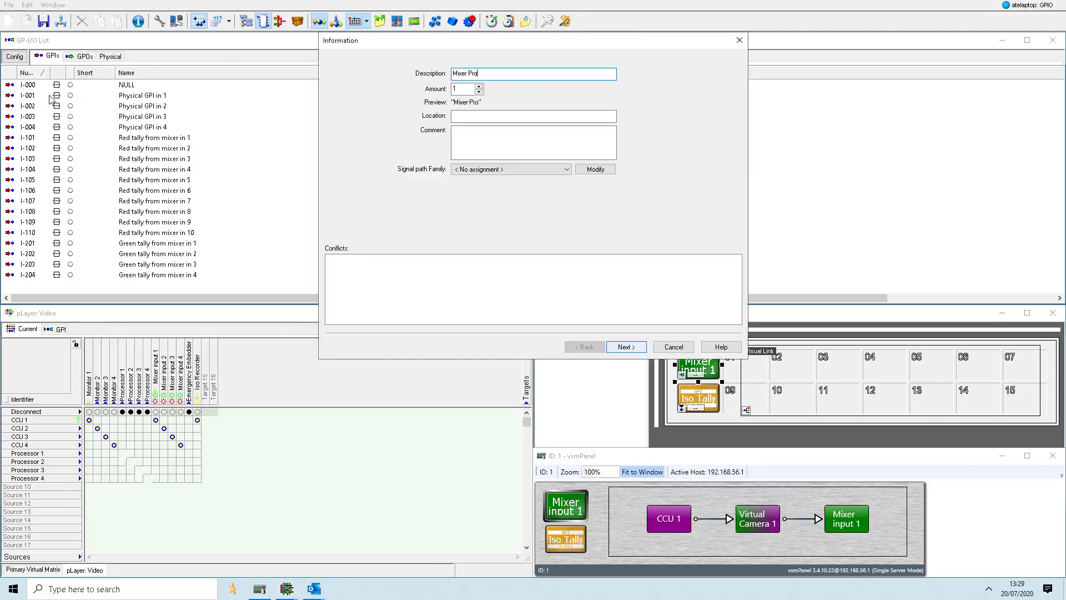
type("gram")
key("Return")
left_click(412, 137)
left_click(429, 177)
key("Return")
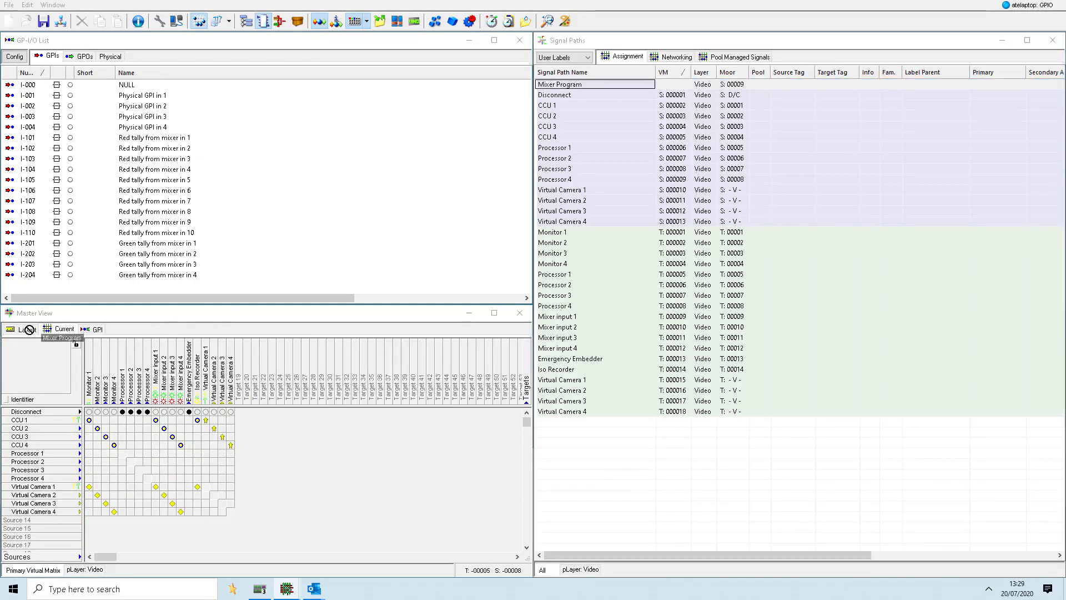
left_click(29, 329)
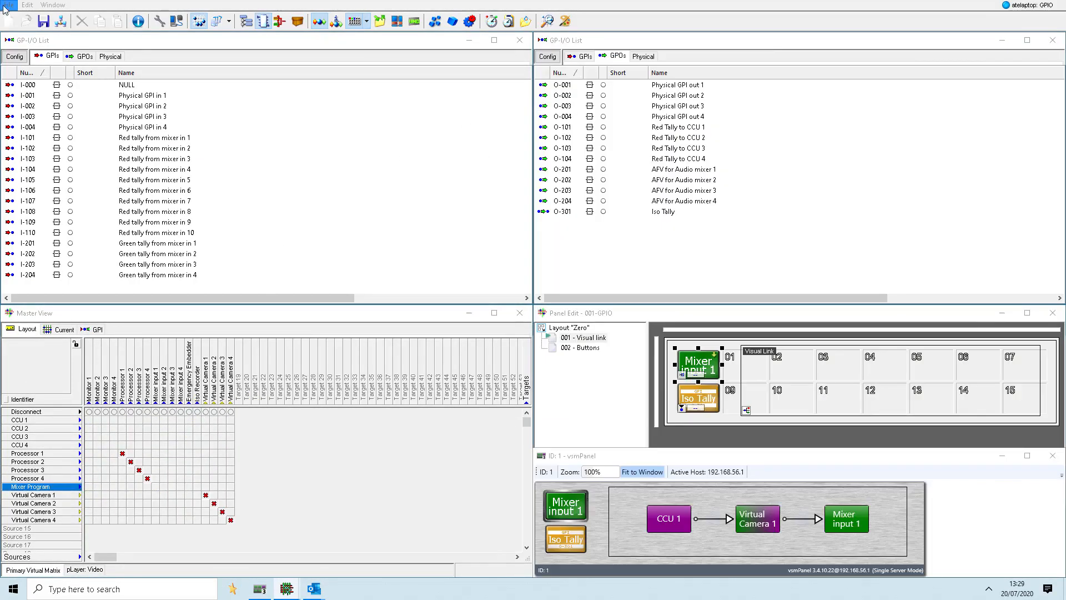
- Save the configuration under the new file name GPIO - Emergency.vmc in the Configurations folder
left_click(8, 5)
left_click(46, 66)
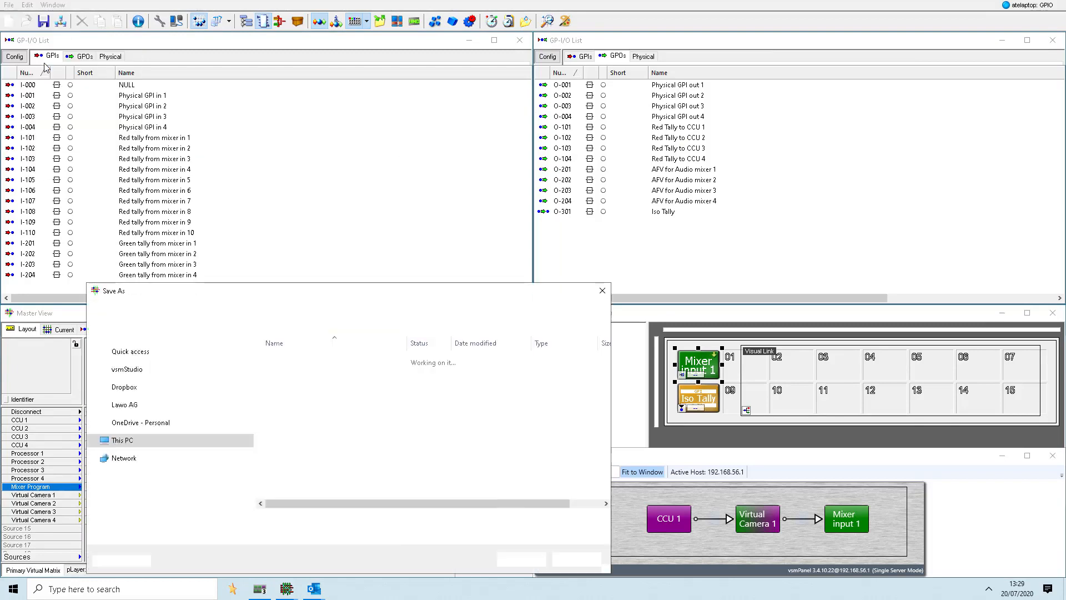
left_click(189, 521)
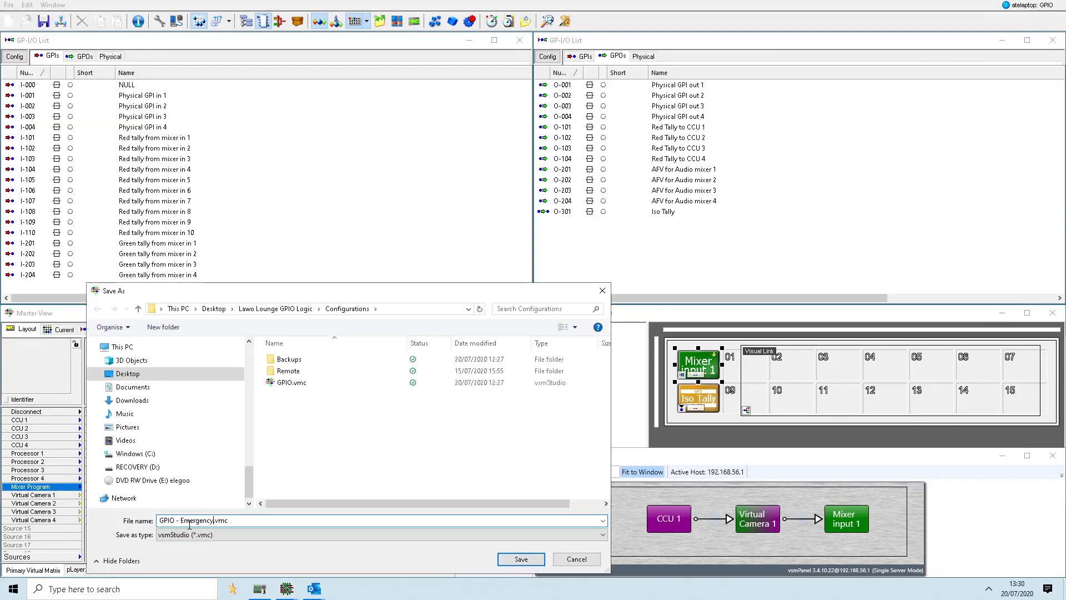
key("Return")
- Create a new GPO with number 401 and the name Emergency
right_click(732, 212)
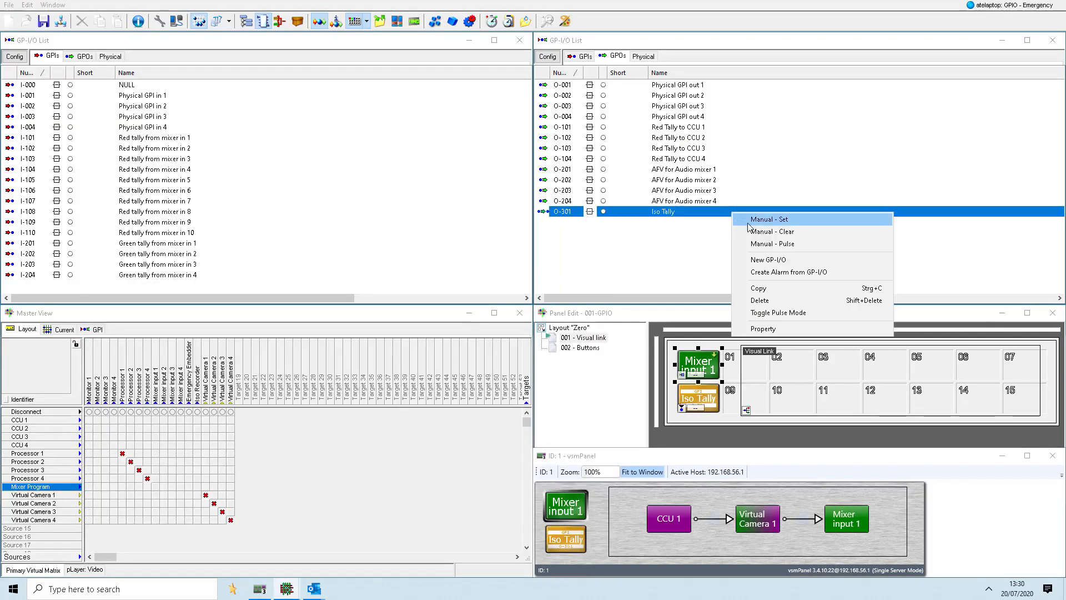
left_click(761, 260)
type("401")
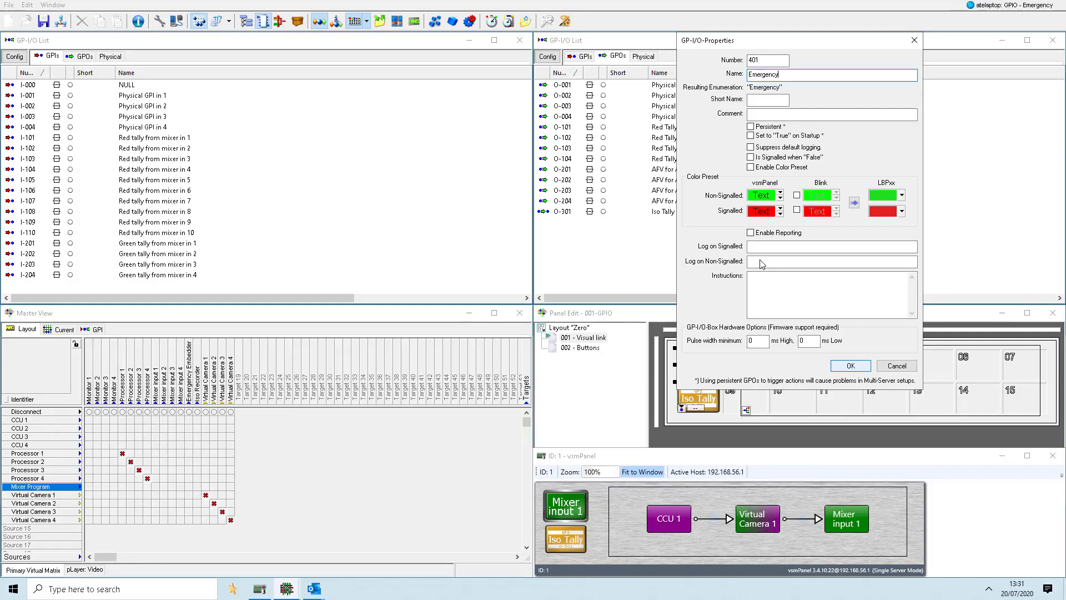
left_click(852, 365)
- Manually set the Emergency GPO to test it and clear it again
right_click(672, 226)
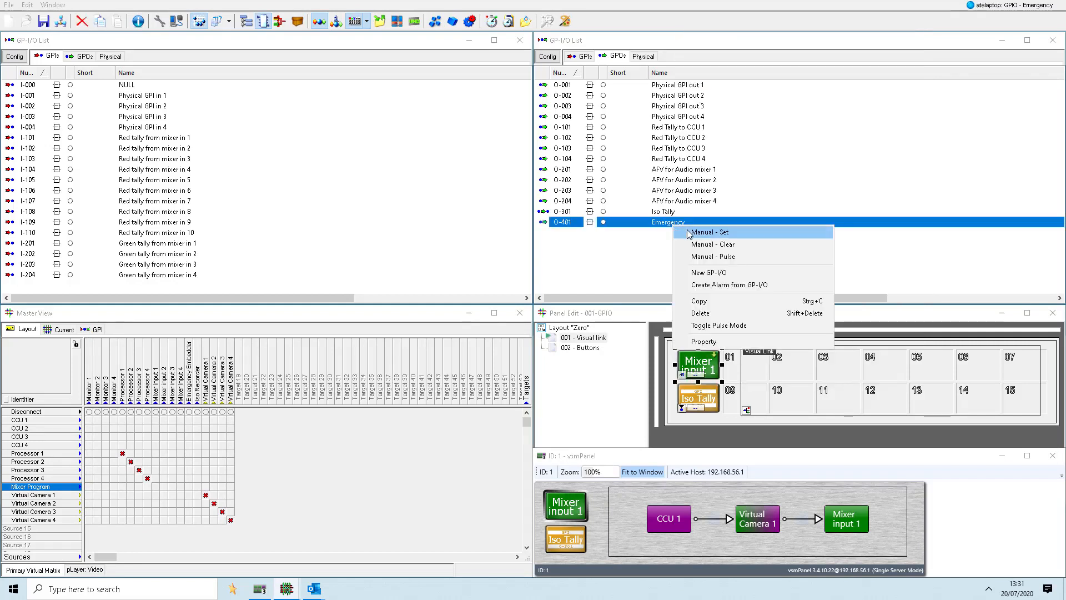
left_click(691, 231)
right_click(673, 225)
left_click(704, 245)
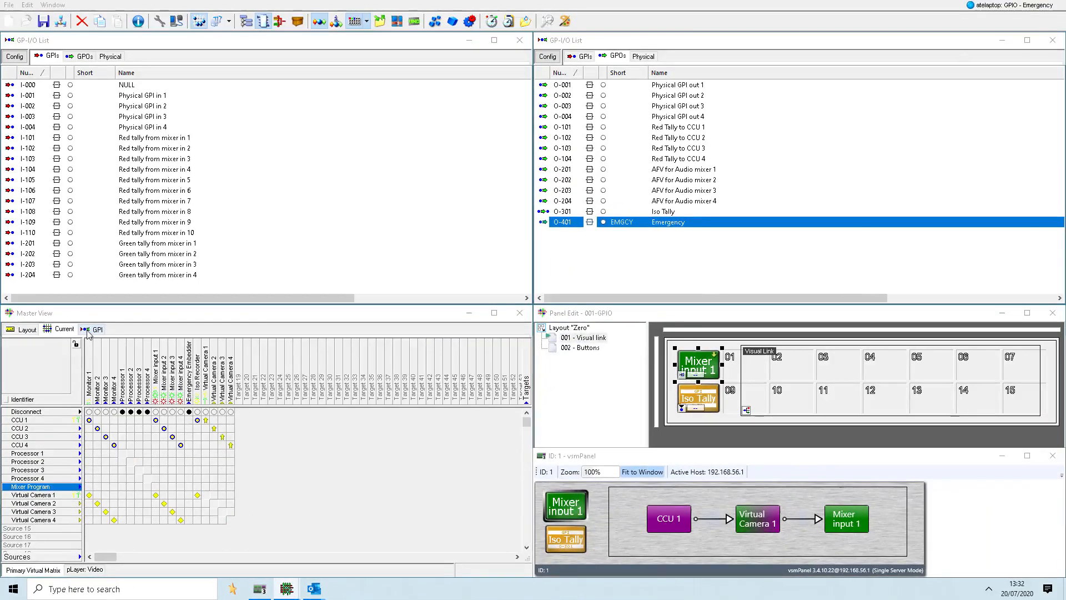
- Add the Mixer Program to Emergency Embedder crosspoint to the Emergency GPO's logic and select that crosspoint in the current view
left_click(176, 62)
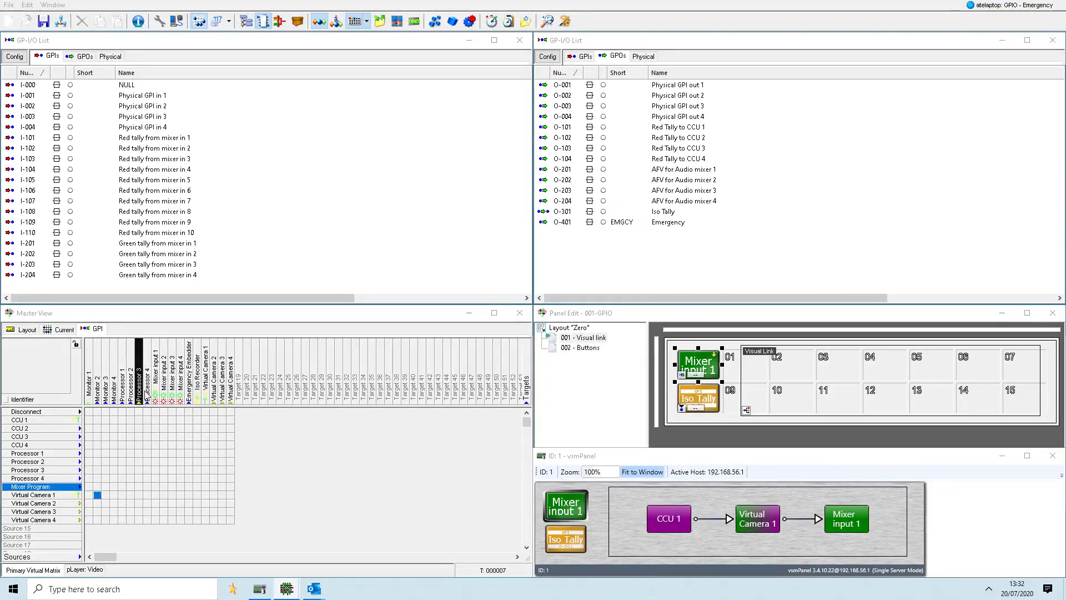
left_click(189, 488)
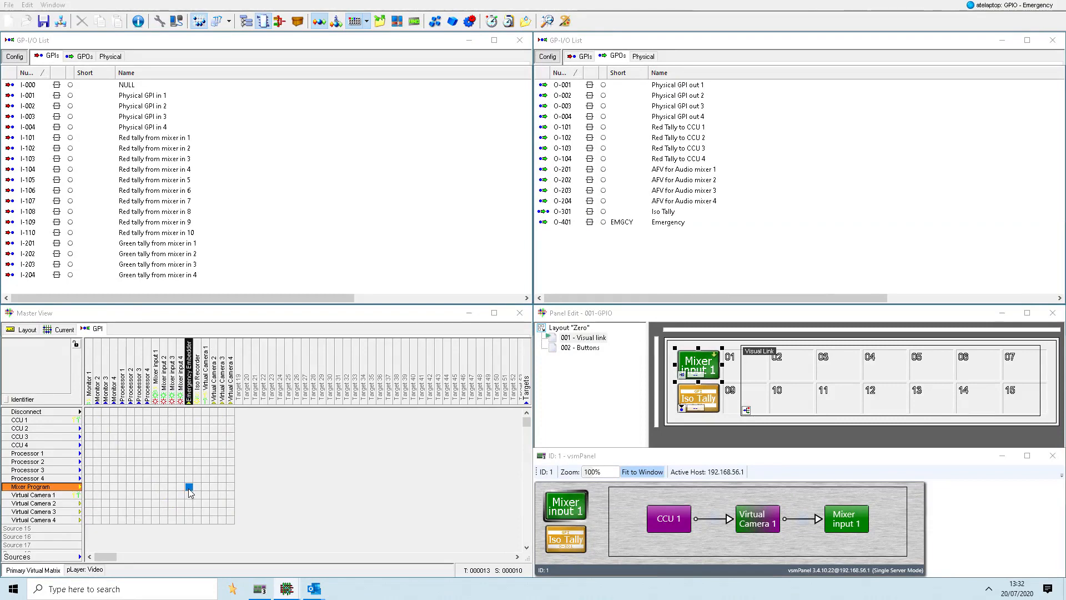
left_click_drag(188, 488, 667, 224)
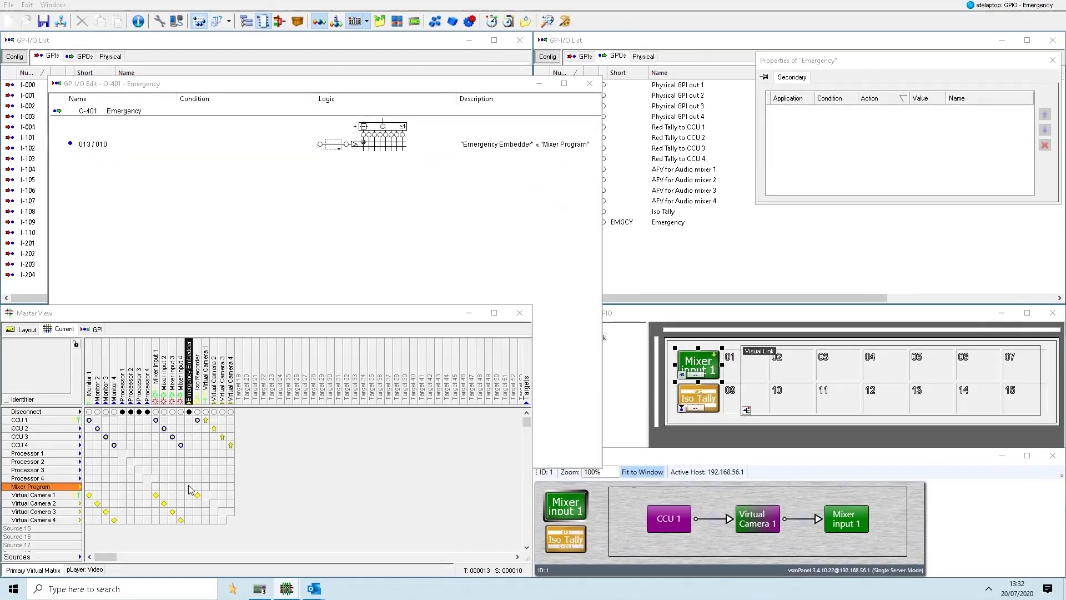
left_click(189, 487)
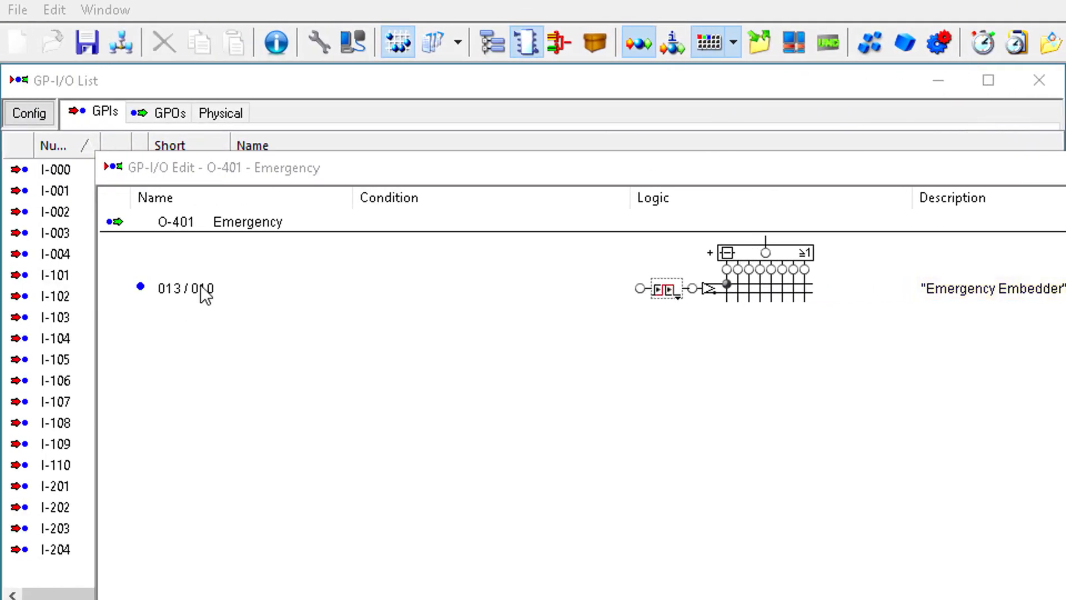
- Delete the 013 / 010 crosspoint entry from the Emergency GPO's logic
left_click(201, 286)
right_click(201, 286)
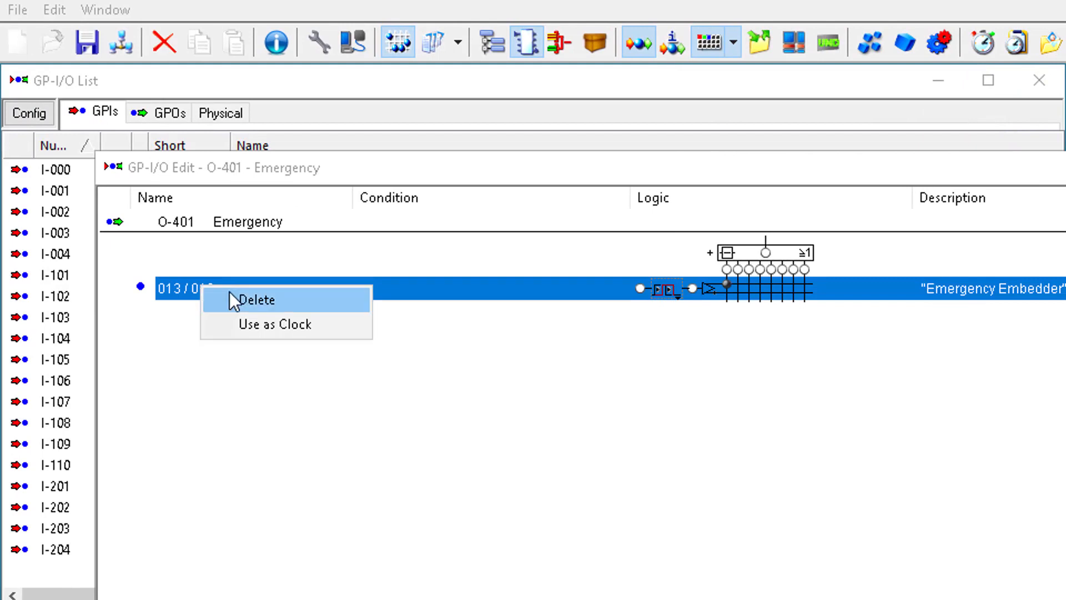
left_click(233, 354)
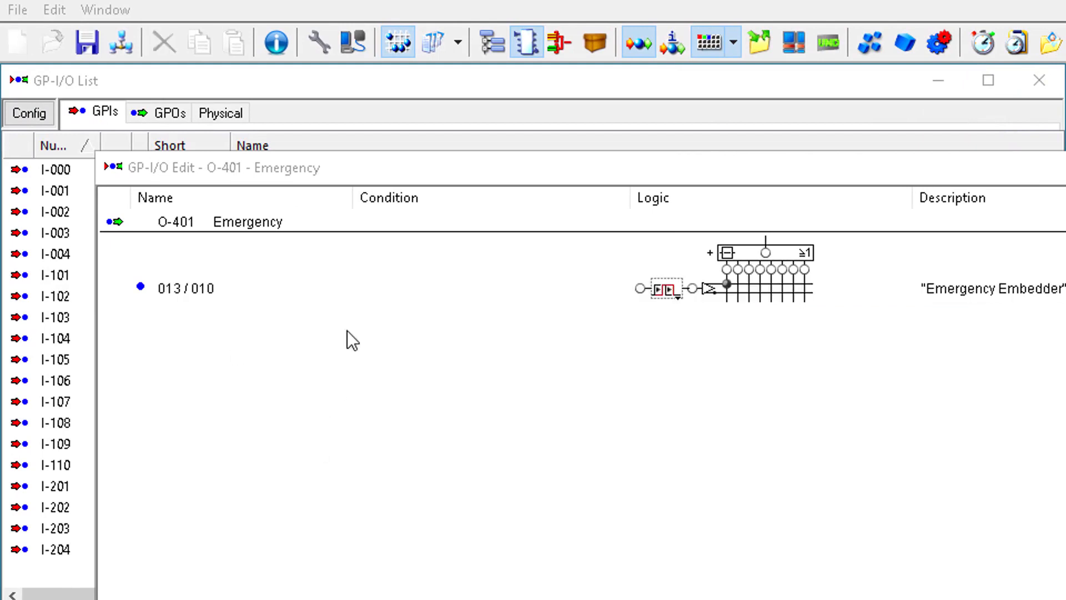
left_click(345, 295)
key("shift+Delete")
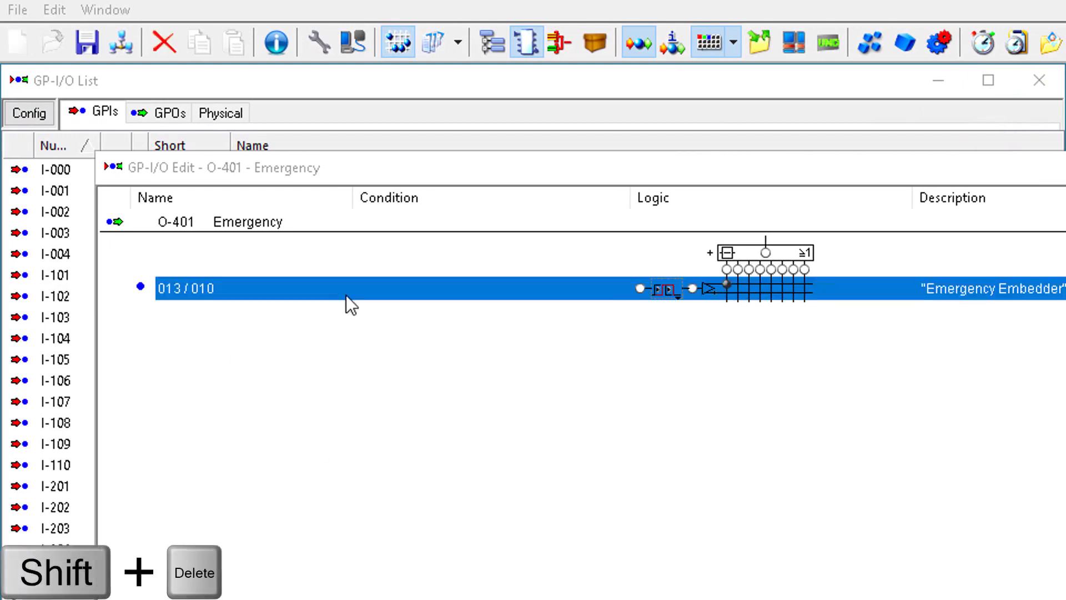
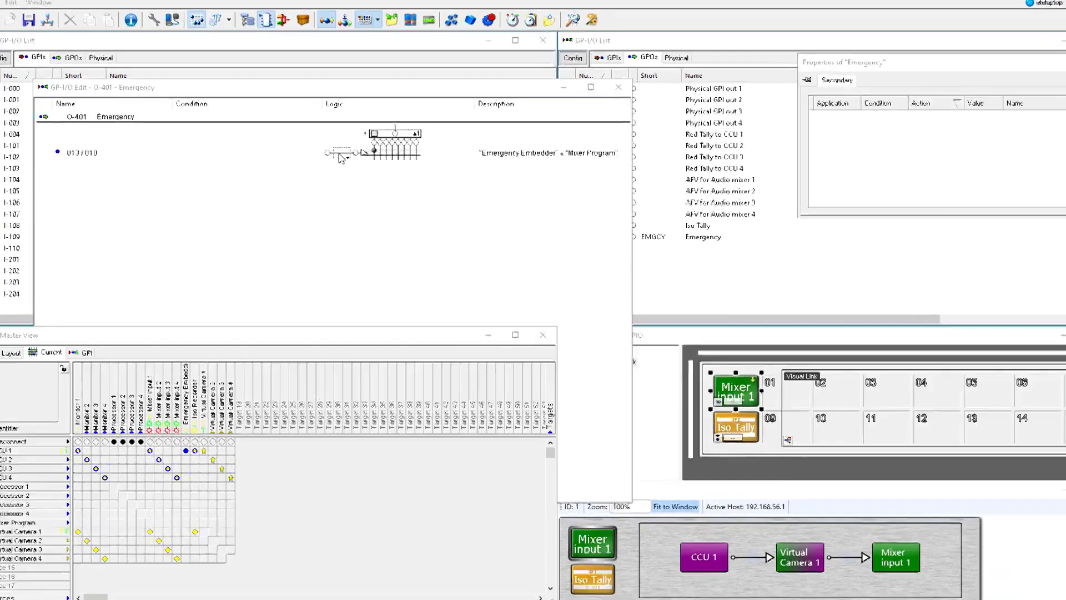
- Set the high and low edge delays of the Emergency GPO's crosspoint entry to 1000 ms and toggle its node in the logic matrix
double_click(330, 144)
left_click(398, 161)
left_click_drag(566, 284, 536, 286)
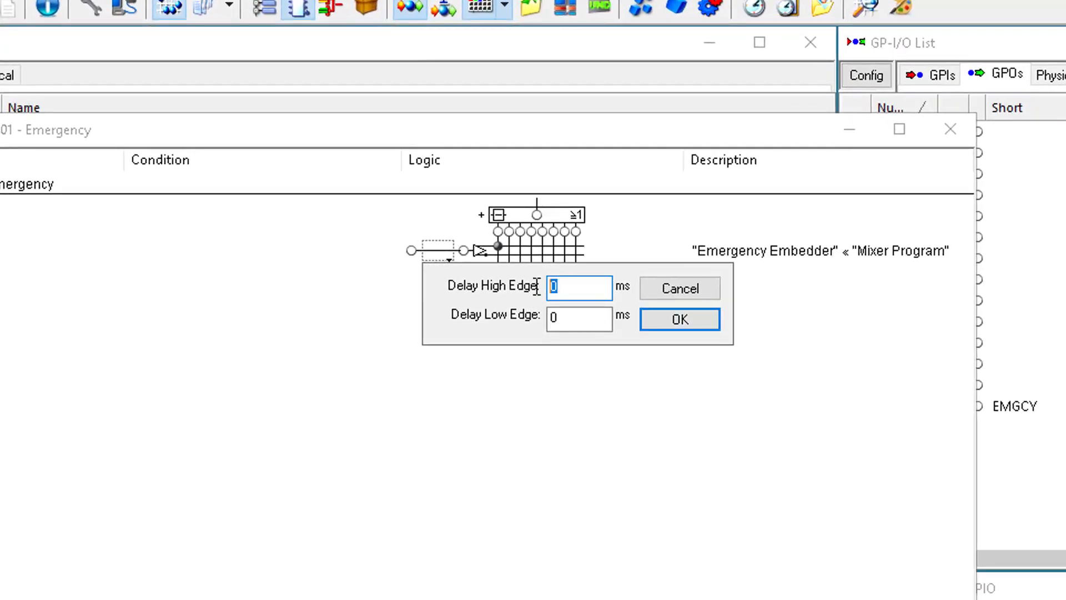
type("1000")
key("Return")
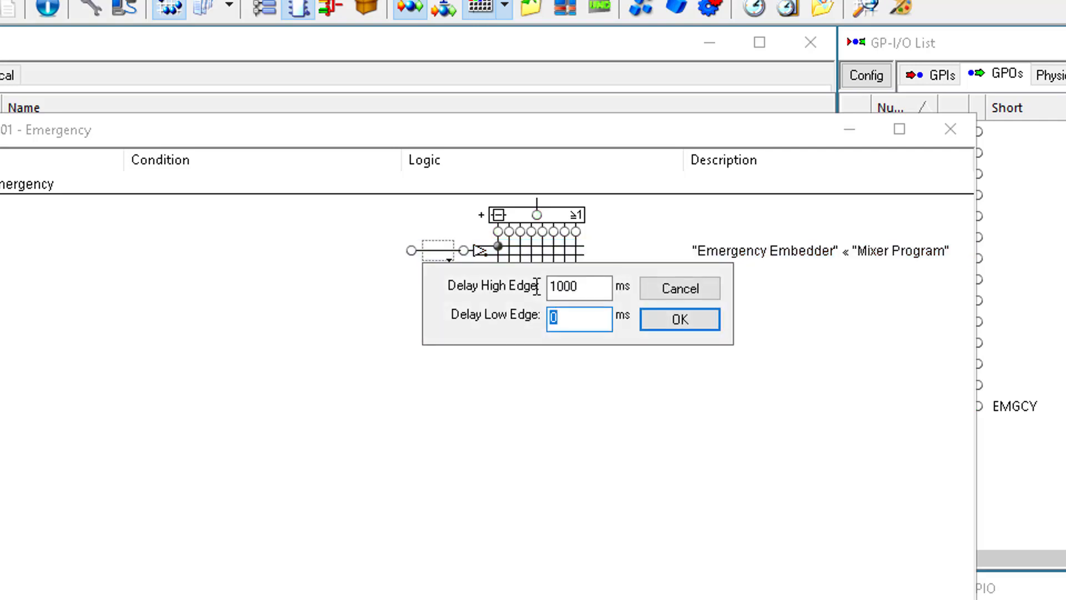
type("1000")
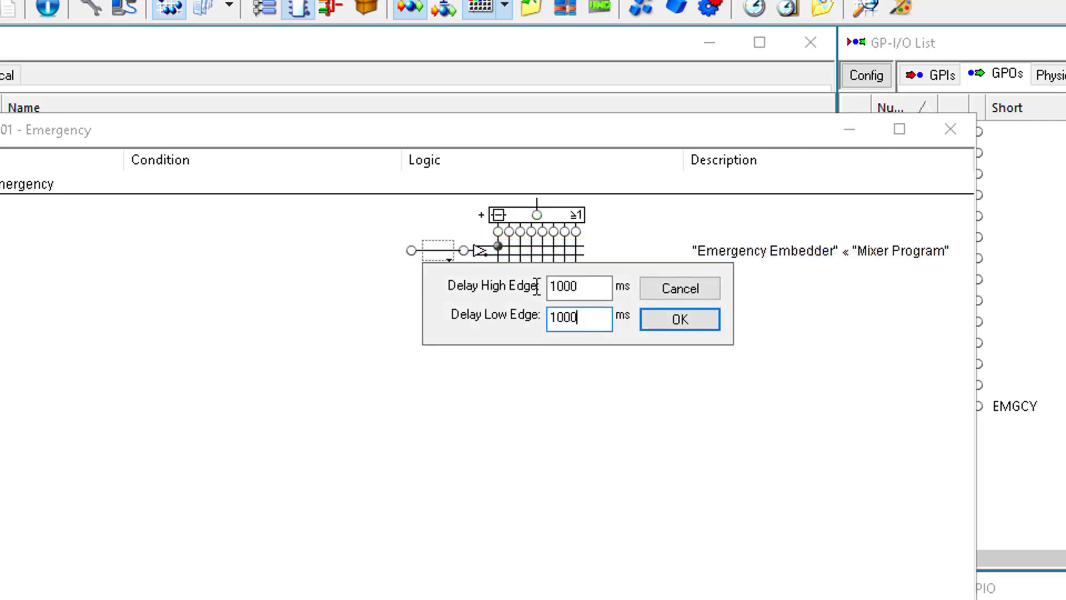
key("Return")
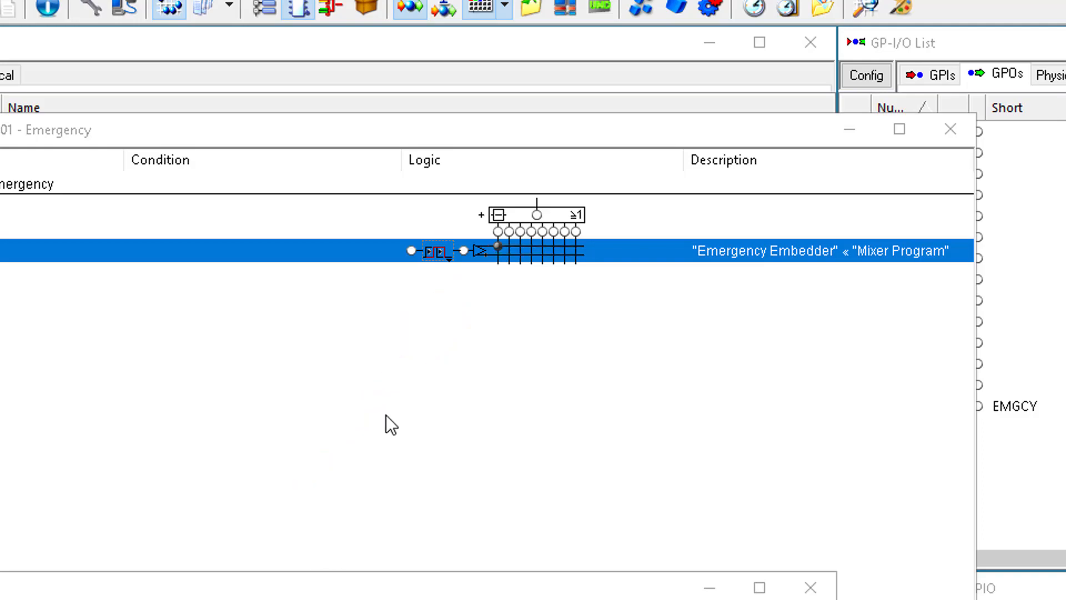
left_click(499, 311)
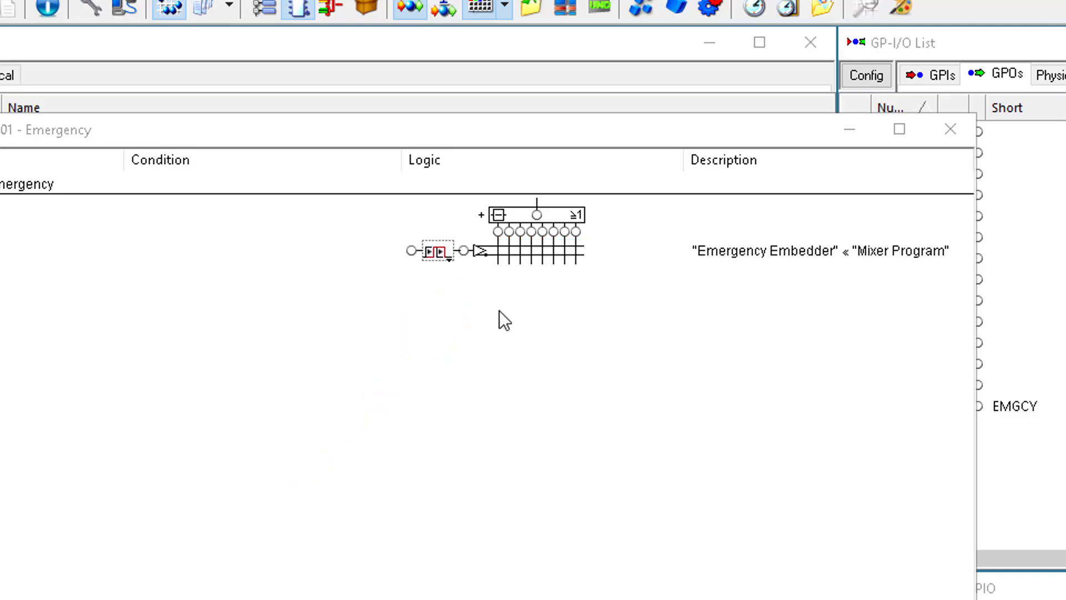
left_click(499, 255)
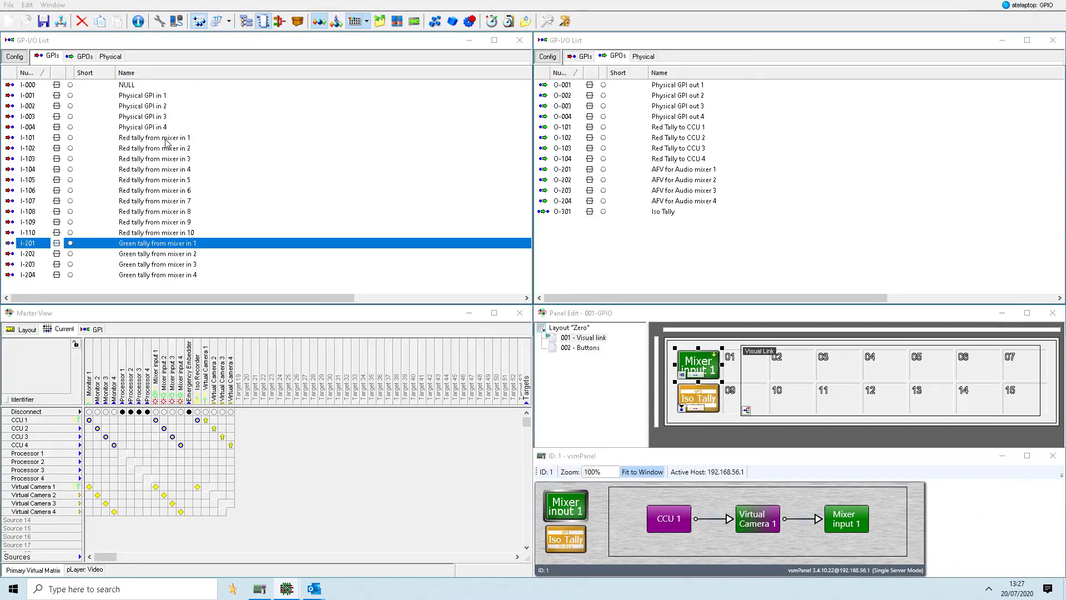
- Manually set the GPI Red tally from mixer in 1 to test the tally and clear it again
left_click(165, 139)
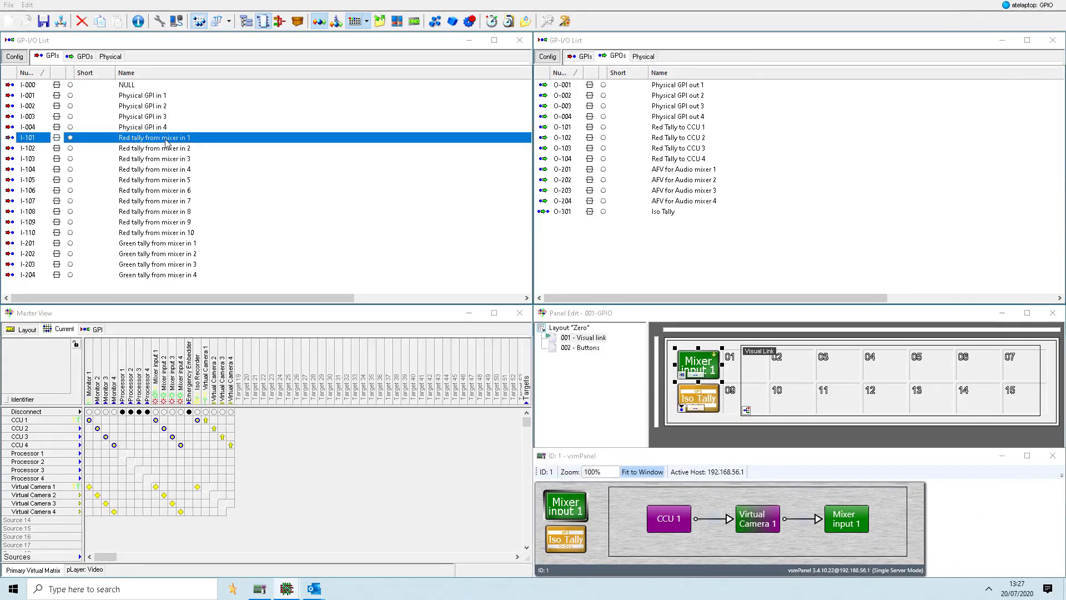
right_click(166, 139)
left_click(182, 145)
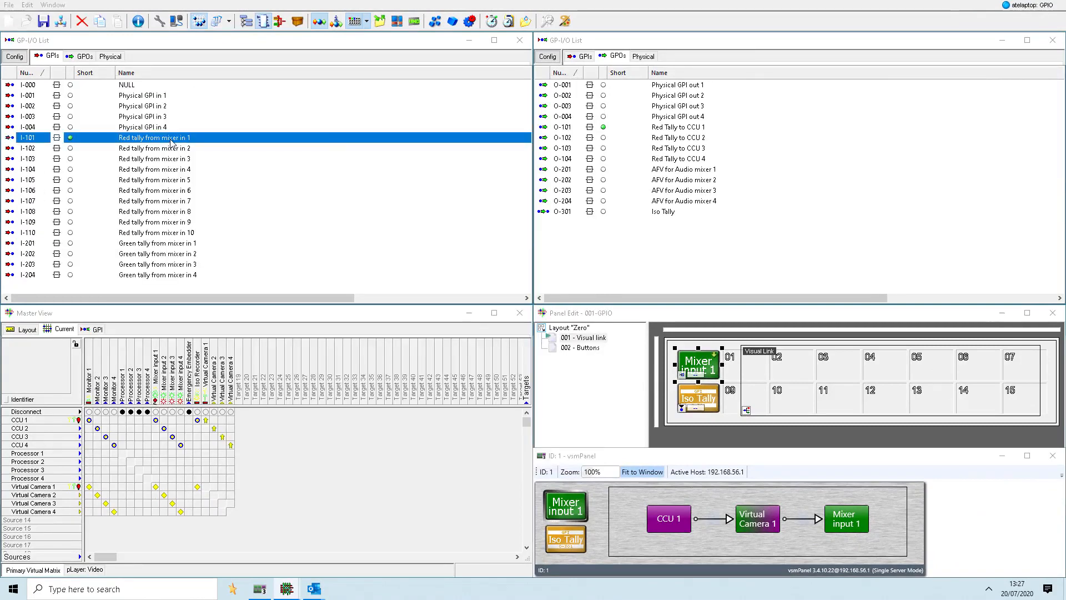
right_click(171, 143)
left_click(193, 159)
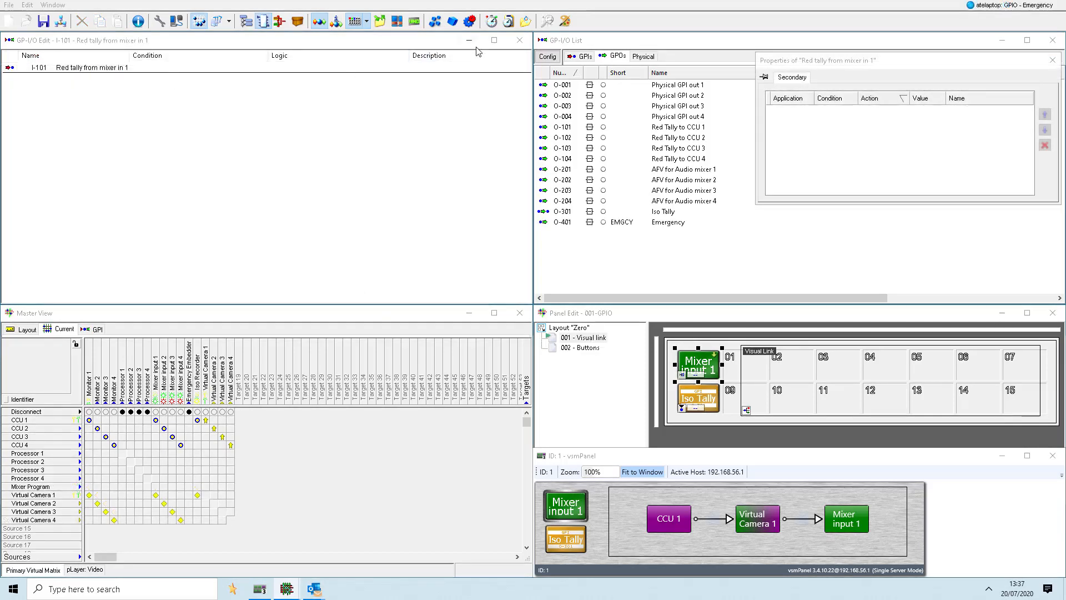
- Delete the mixer input entries from the GPIs Red tally from mixer in 1 to 4
left_click(585, 58)
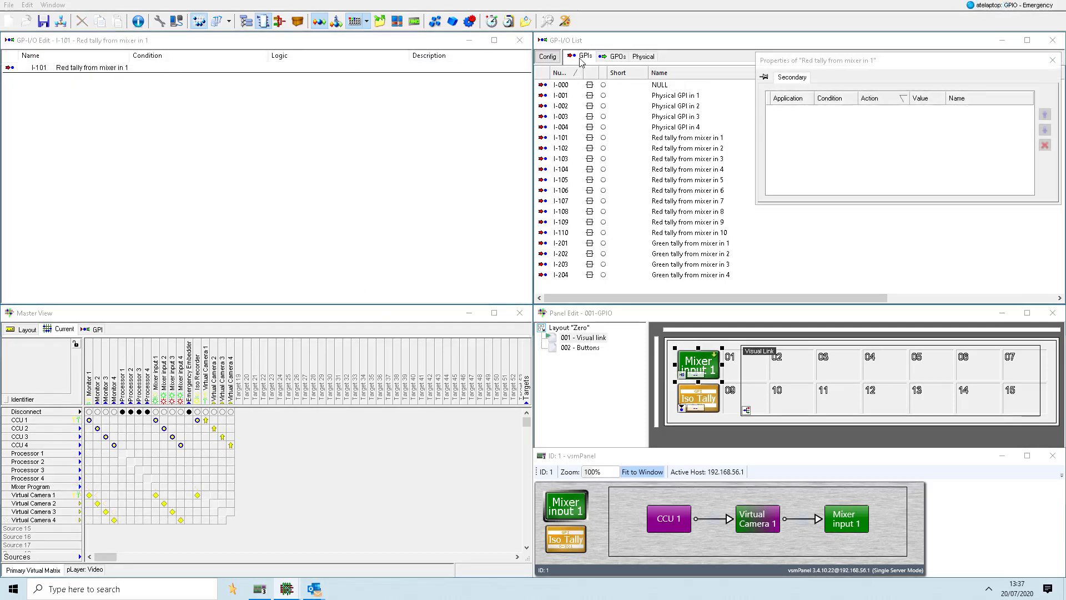
left_click(110, 81)
key("Delete")
double_click(661, 158)
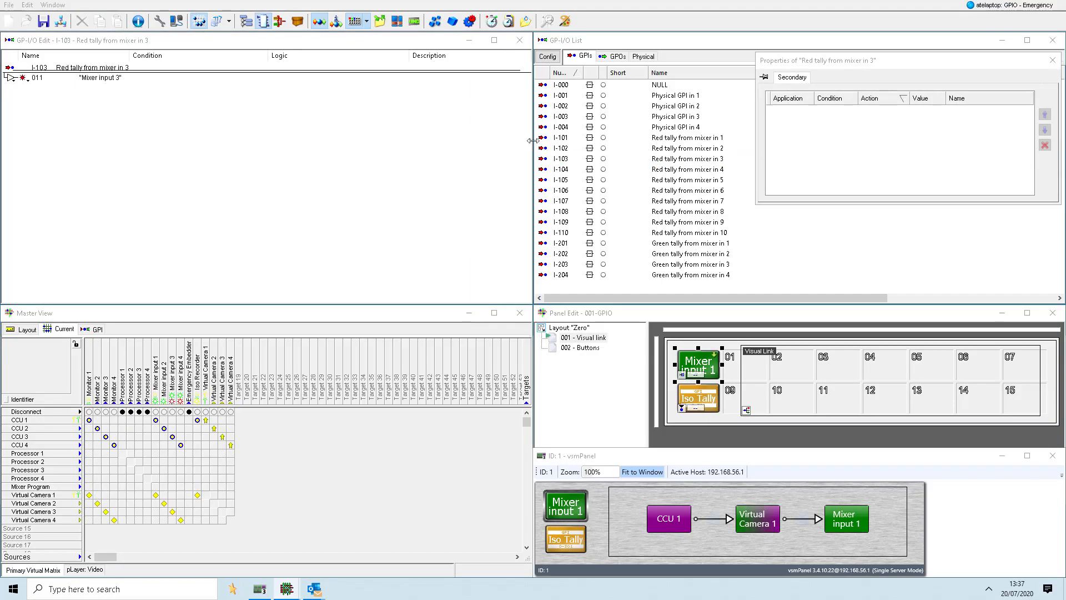
left_click(102, 80)
key("Delete")
double_click(685, 170)
left_click(122, 81)
key("Delete")
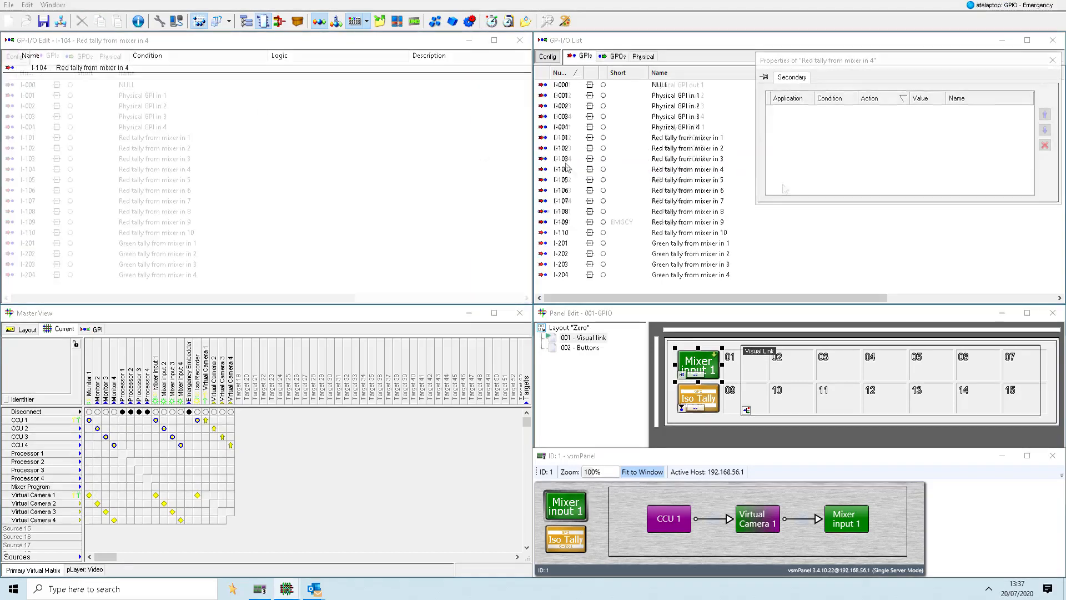
- Create four GPOs starting at number 501 with the name Calculate Red tally from Mixer in [1-4]
right_click(762, 191)
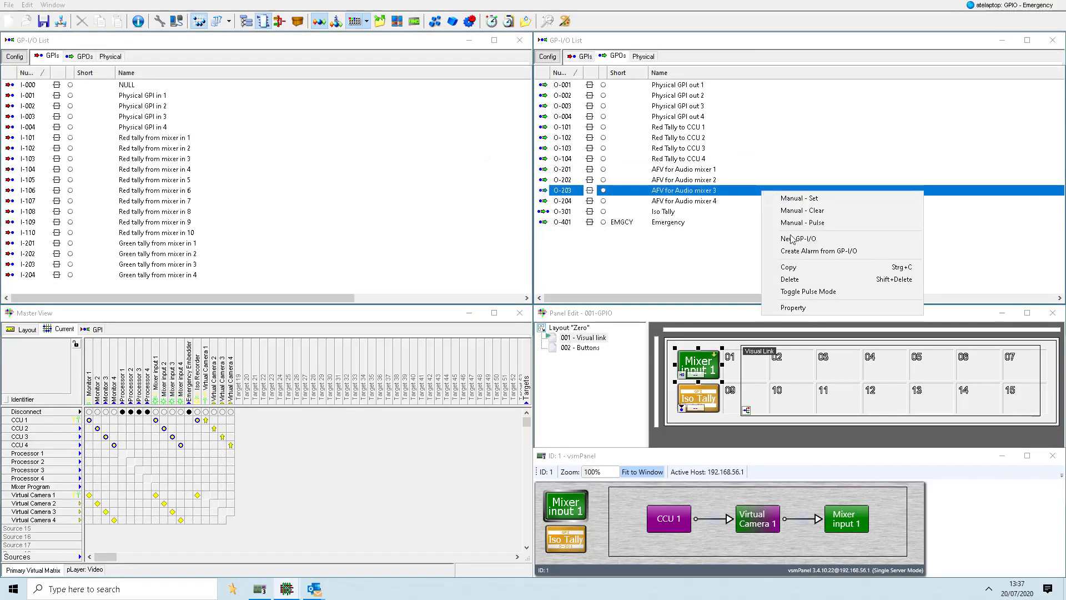
left_click(793, 238)
type("501")
key("Tab")
type("Calc")
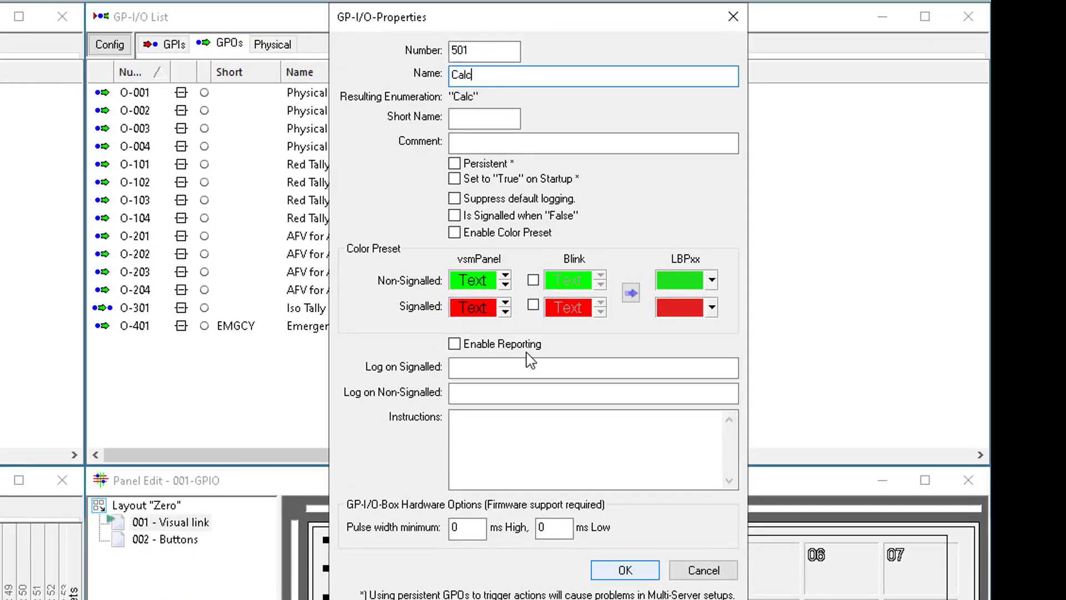
type("ulate Red tally from Mixe")
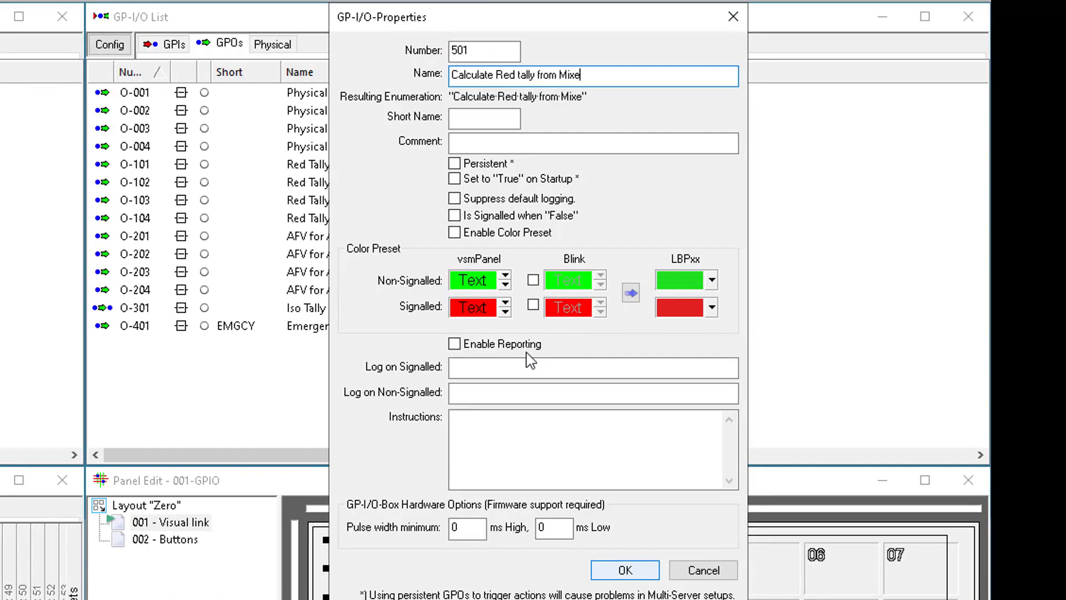
type("r in [1-4]")
left_click(625, 570)
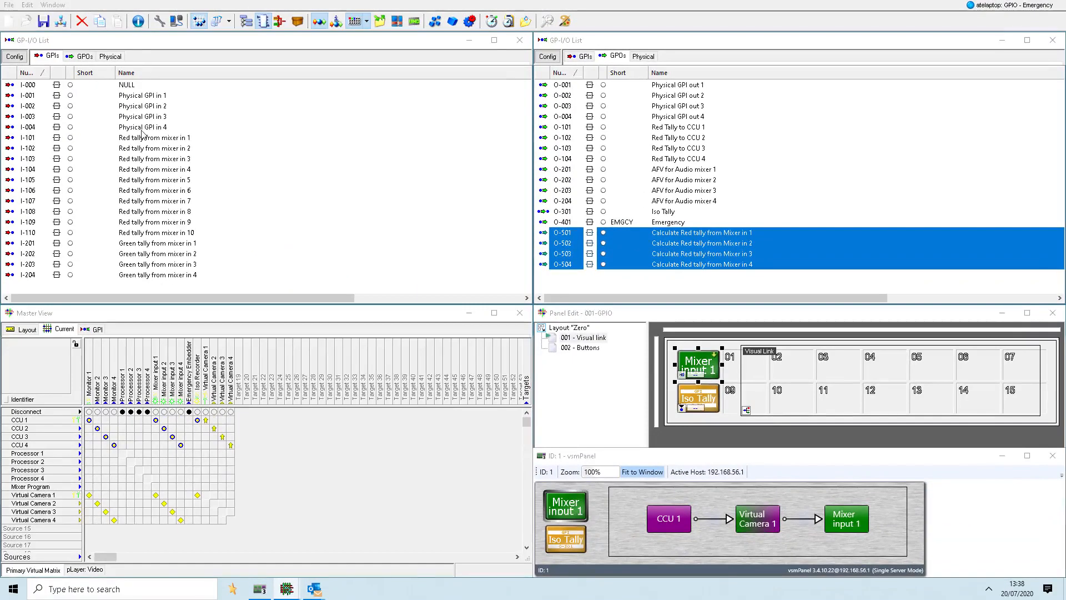
- Add each GPI Red tally from mixer in 1 to 4 to the logic of its matching Calculate Red tally GPO
left_click(149, 139)
left_click_drag(149, 138, 671, 238)
left_click_drag(169, 148, 669, 249)
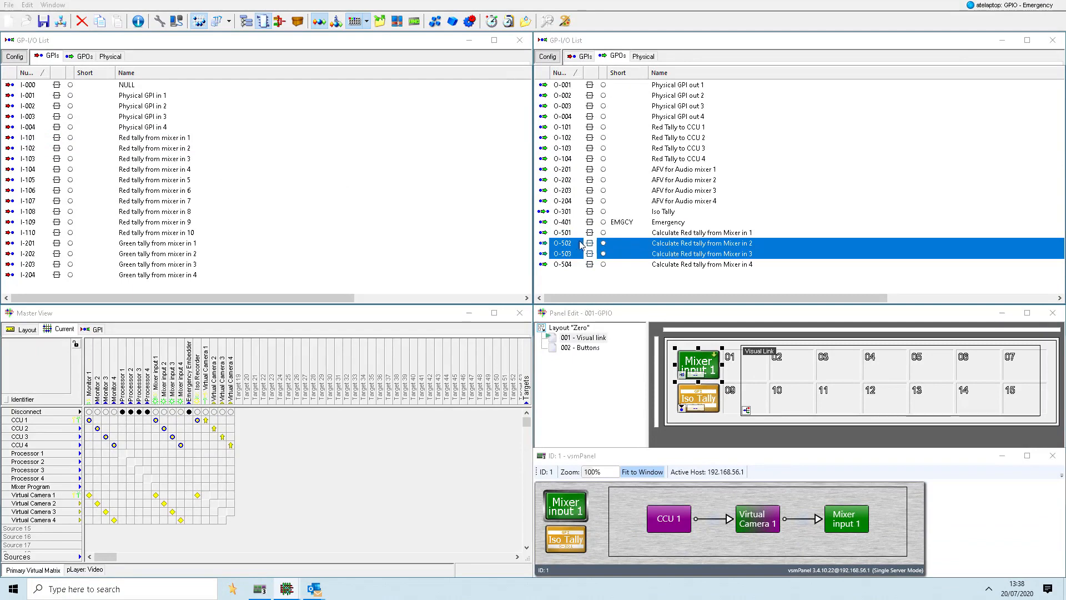
left_click_drag(177, 159, 683, 256)
left_click_drag(157, 170, 671, 266)
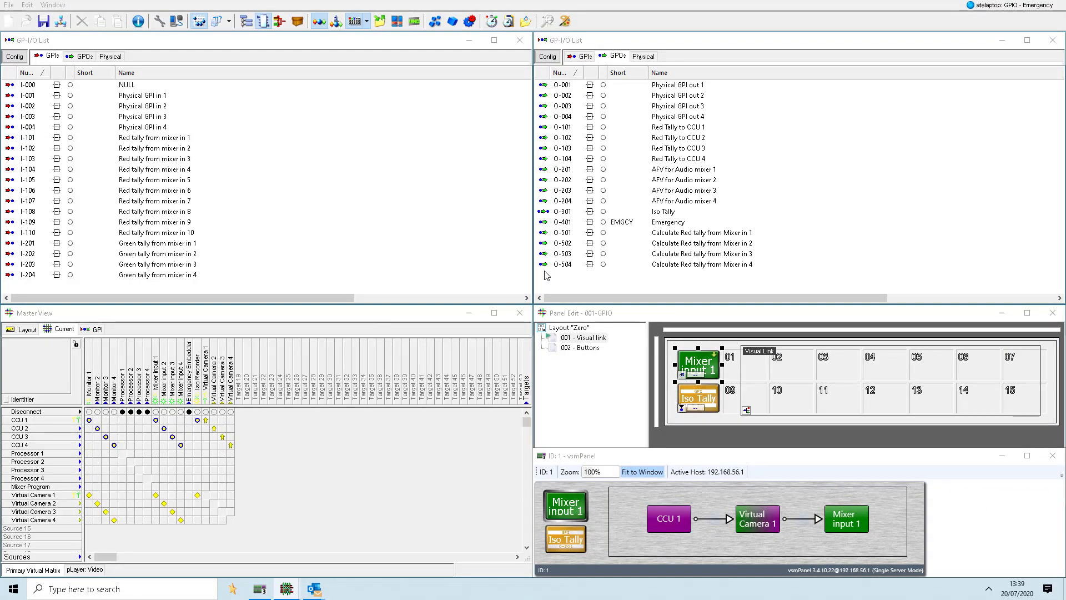
- Add the Emergency GPO as a source to the logic of GPOs O-501 to O-504
left_click(666, 223)
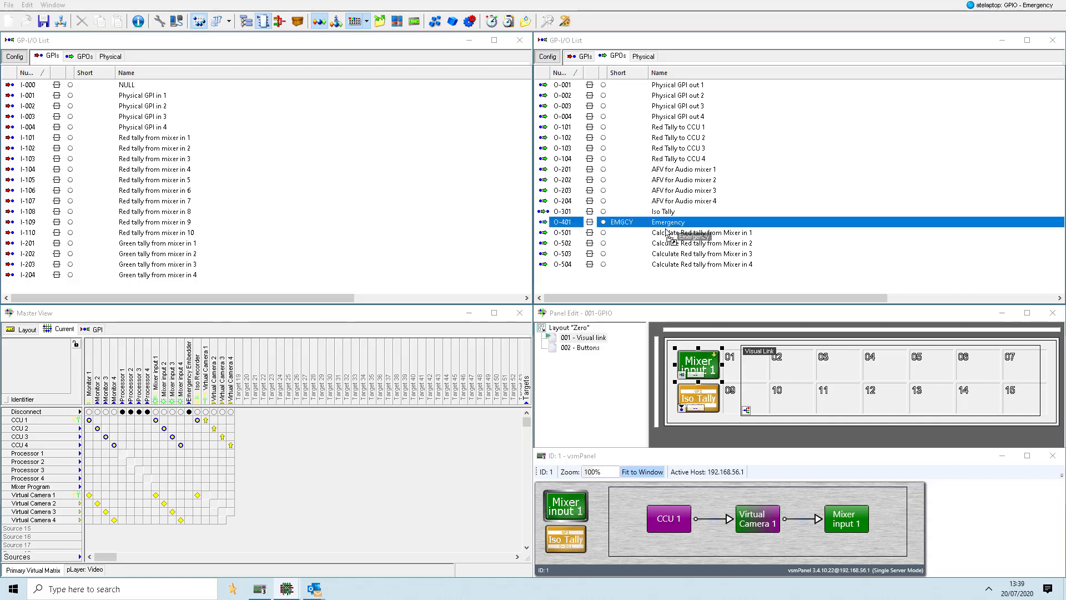
left_click(666, 232)
key("alt")
left_click(667, 244)
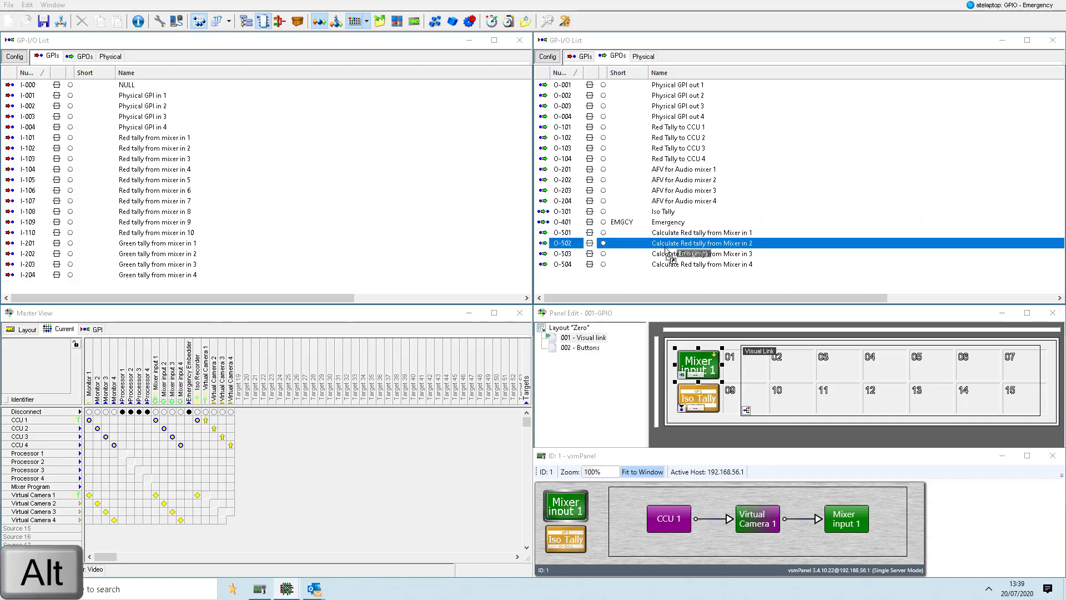
left_click_drag(666, 248, 666, 262)
key("alt")
key("alt")
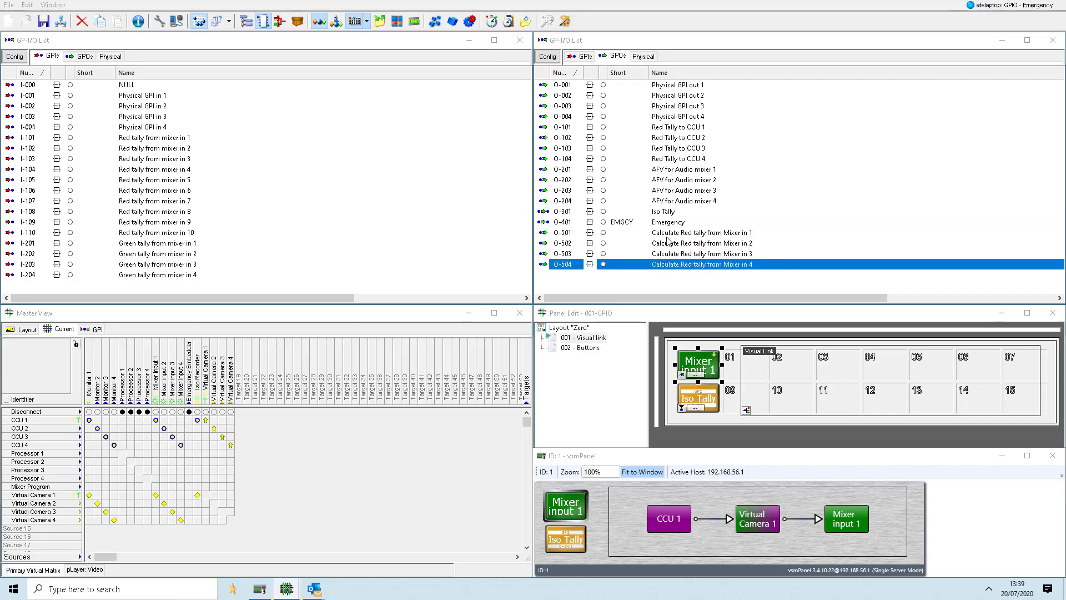
- Toggle the Emergency input's node in the logic matrix of each Calculate Red tally GPO, O-501 to O-504
double_click(667, 235)
left_click(321, 117)
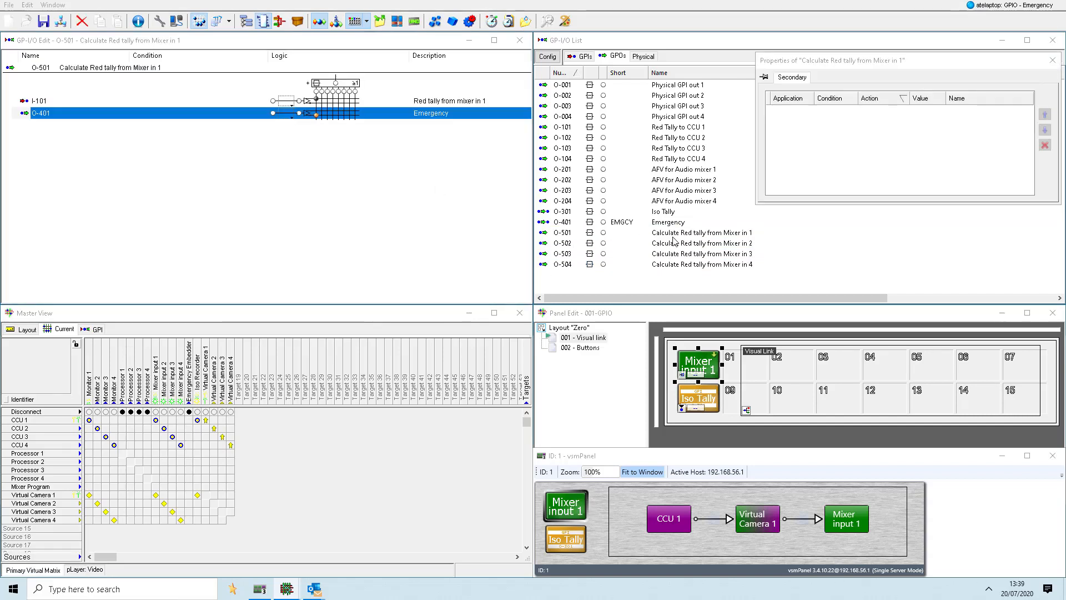
double_click(672, 243)
left_click(314, 116)
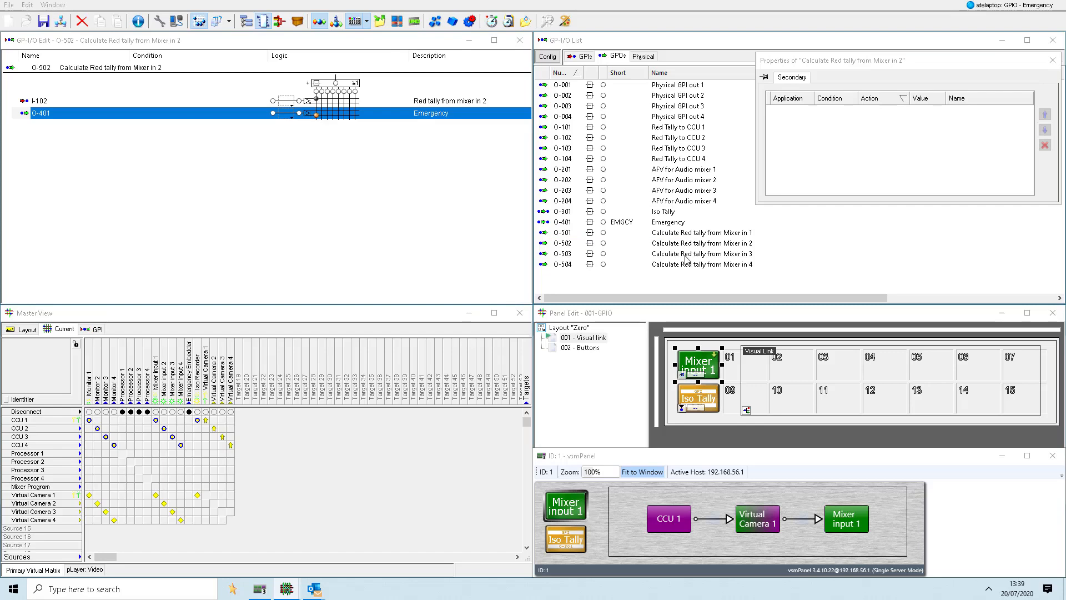
double_click(687, 254)
left_click(315, 116)
left_click(691, 266)
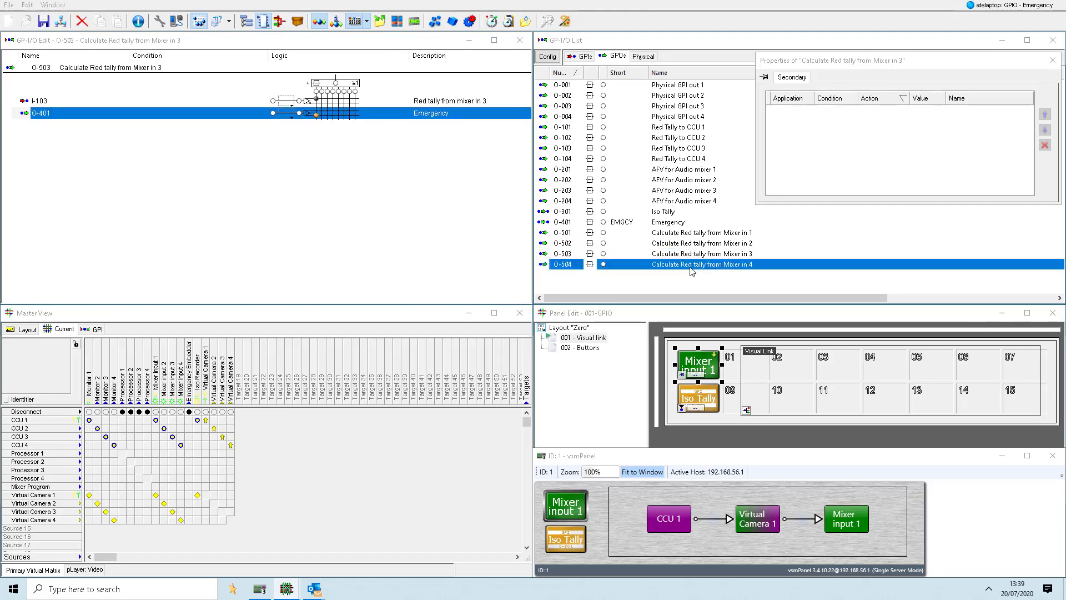
double_click(691, 266)
left_click(315, 116)
- Add a panel page named Emergency and place the Virtual Camera 1 to 4 to Emergency Embedder crosspoints on it as buttons
right_click(557, 328)
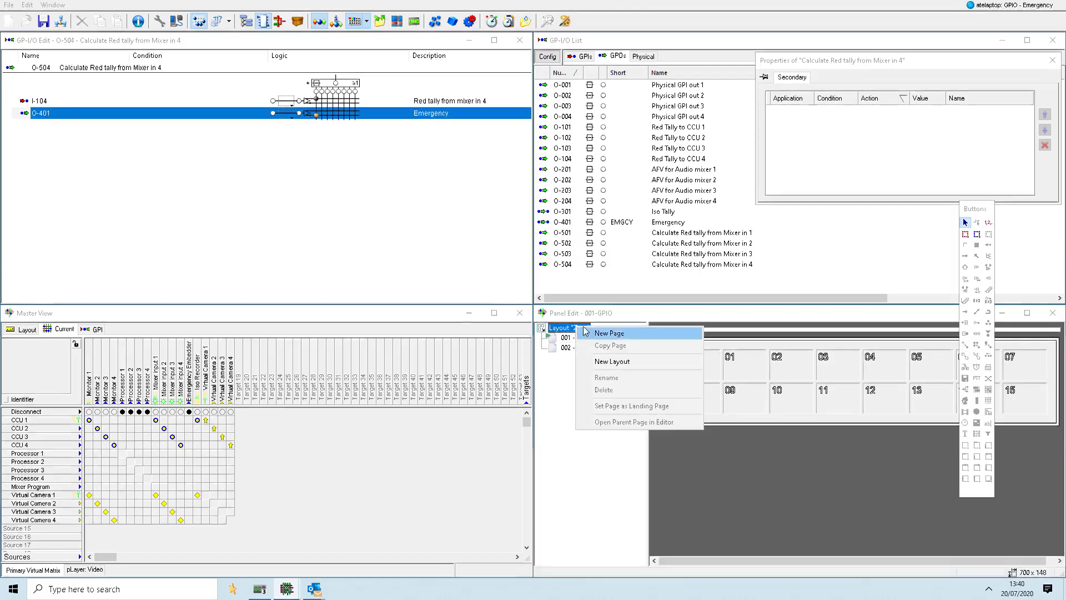
left_click(583, 334)
type("Emergency")
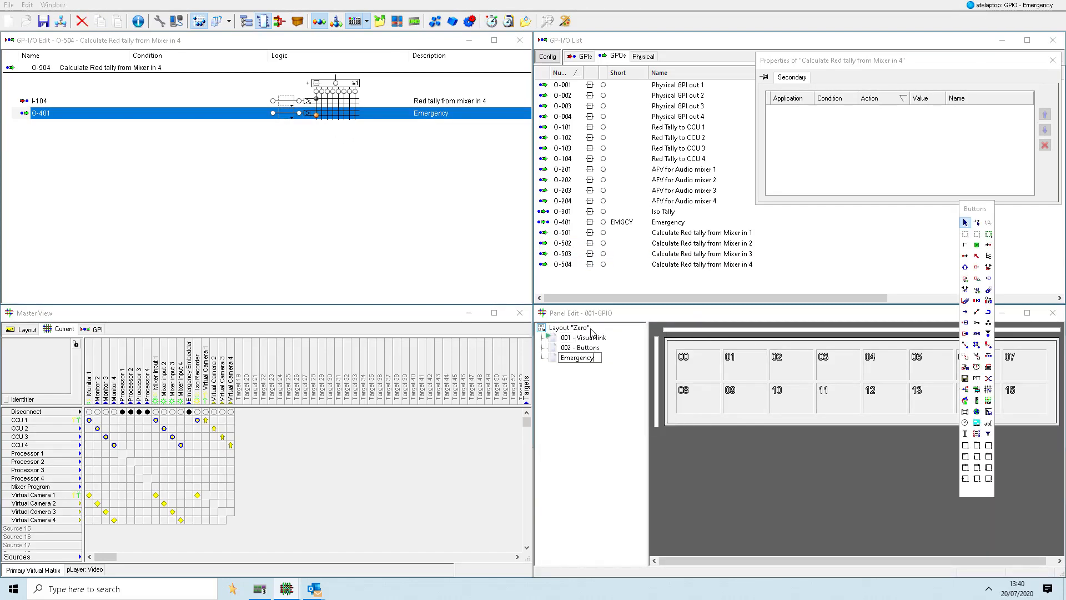
left_click(97, 329)
left_click_drag(189, 494, 715, 373)
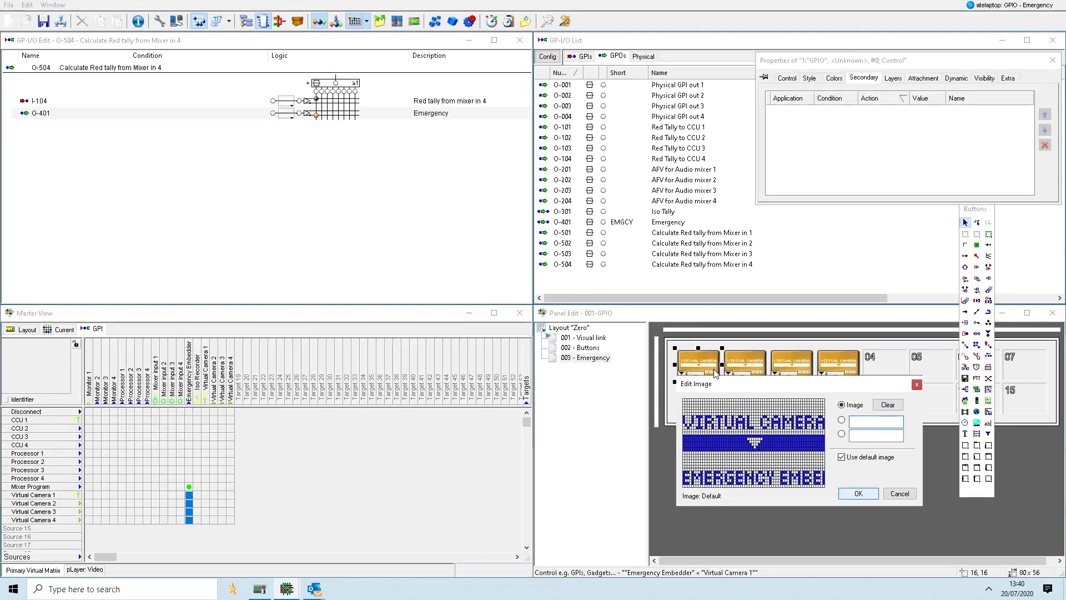
- Label the four crosspoint buttons CAM 1, CAM 2, CAM 3 and CAM 4
type("CAM 1")
key("Return")
double_click(768, 371)
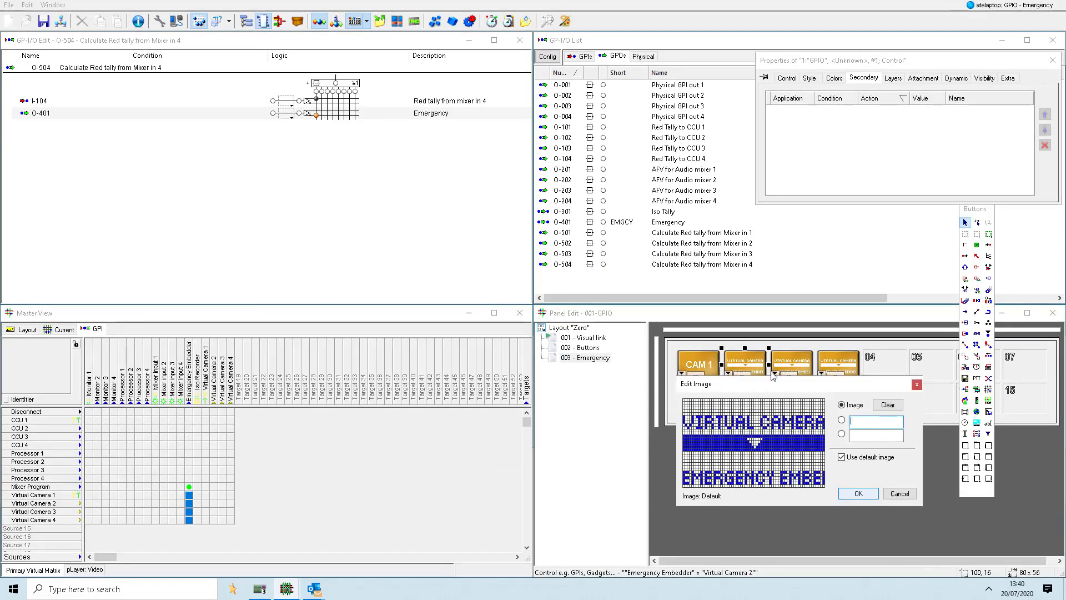
type("CAM 2")
key("Return")
double_click(778, 369)
type("CAM 3")
key("Return")
left_click(828, 367)
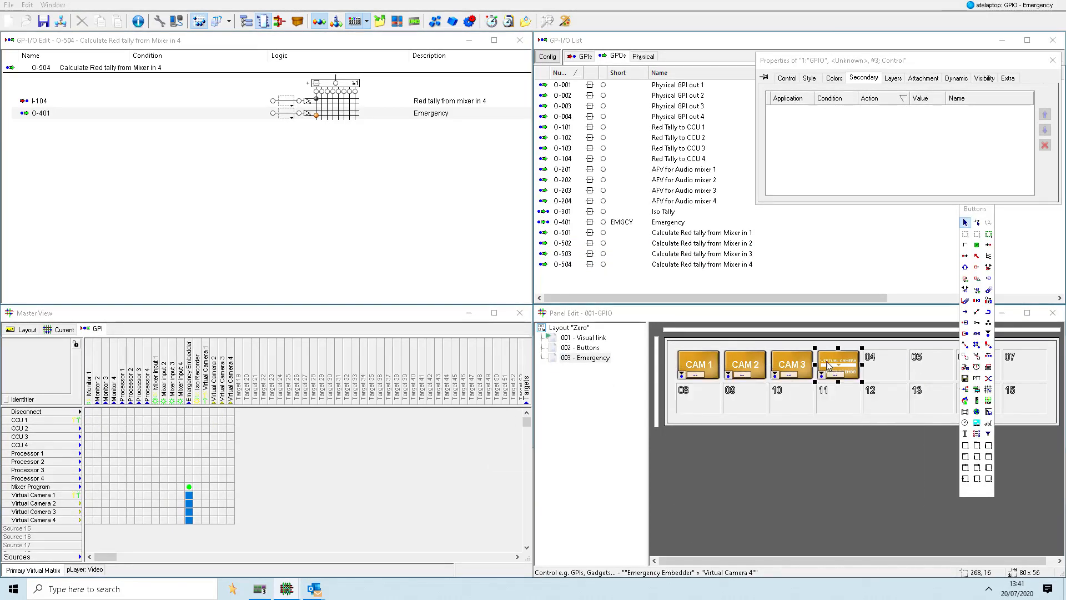
double_click(827, 367)
type("CAM 4")
left_click(860, 494)
- Color the CAM 1 button white with black text in the normal state and red in the active state
left_click(835, 78)
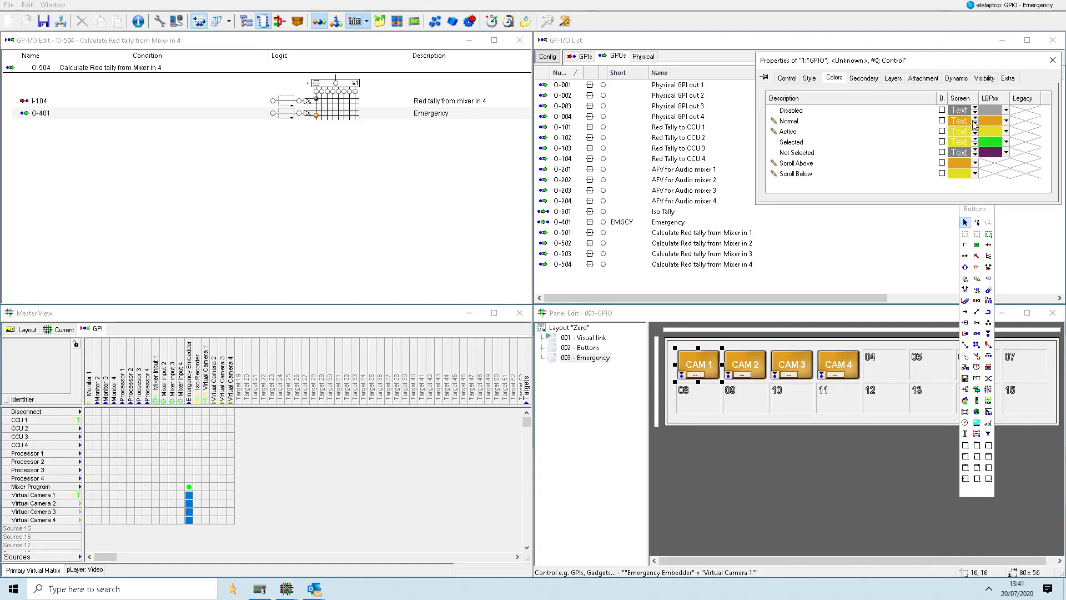
left_click(975, 121)
left_click(952, 225)
left_click(976, 119)
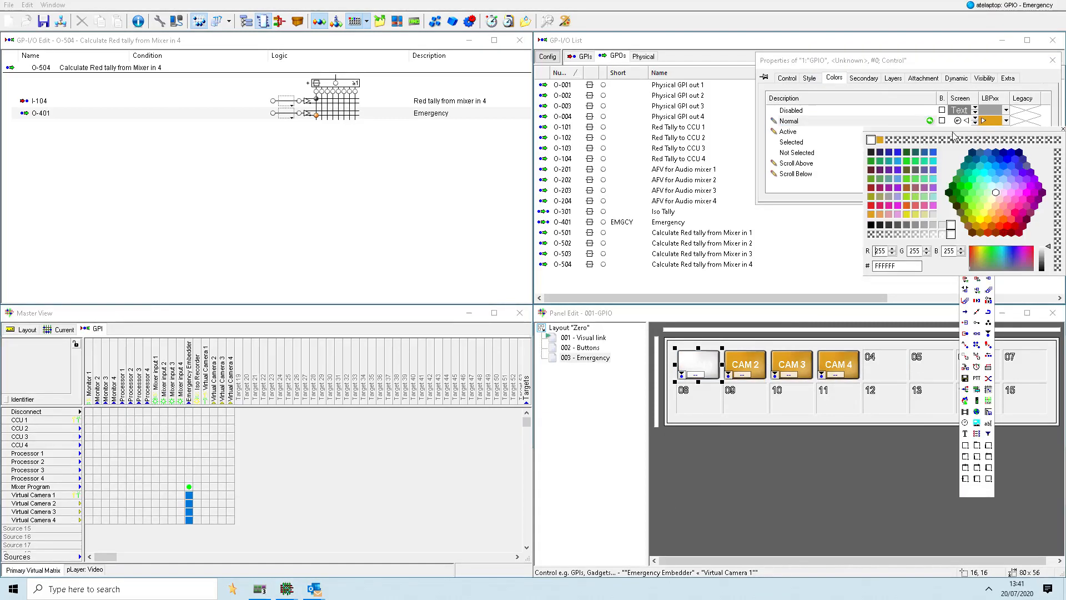
left_click(871, 153)
left_click(852, 134)
left_click(975, 133)
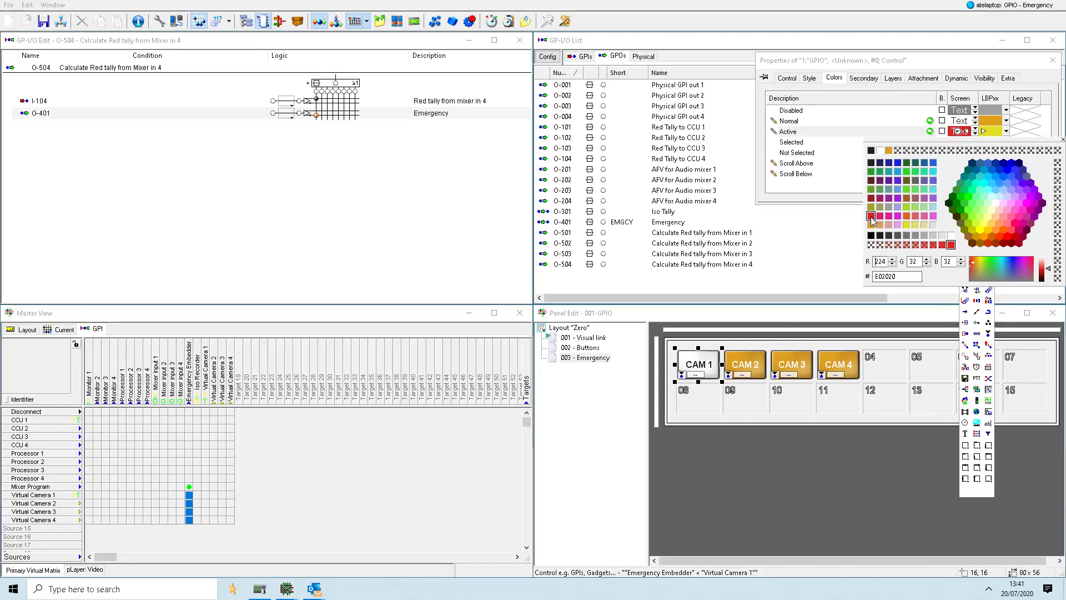
- Copy the CAM 1 button's style to the CAM 2, CAM 3 and CAM 4 buttons
left_click(793, 364)
left_click(840, 363, "shift")
left_click(745, 364, "shift")
left_click(706, 358, "shift")
right_click(706, 359)
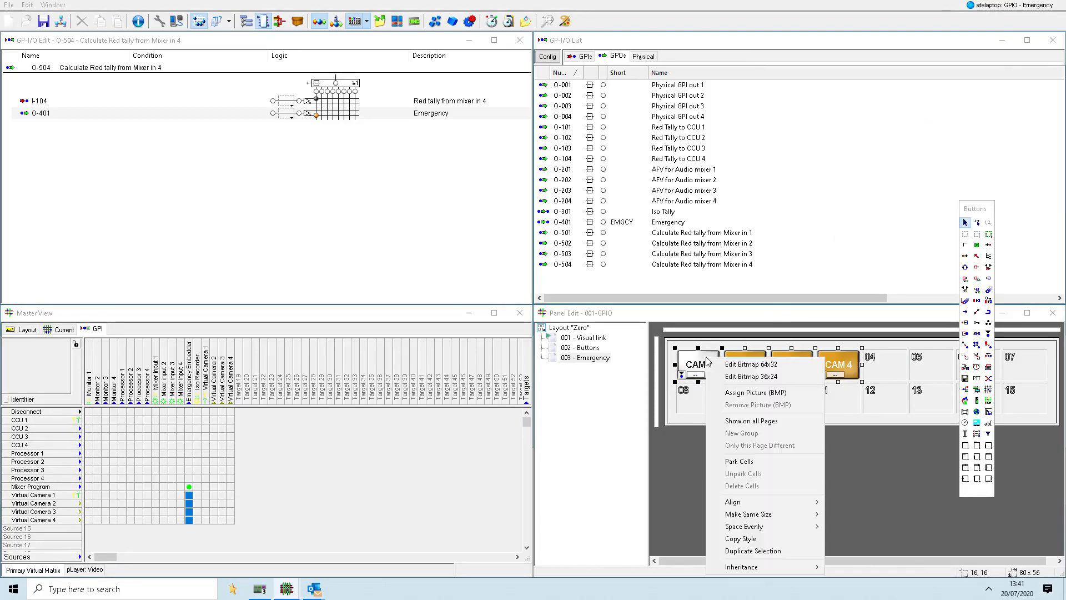
left_click(759, 537)
left_click(862, 501)
- Place the Emergency GPO as a button in cell 07 of the Emergency page, change its active color and make that state blink
left_click_drag(668, 222, 1026, 369)
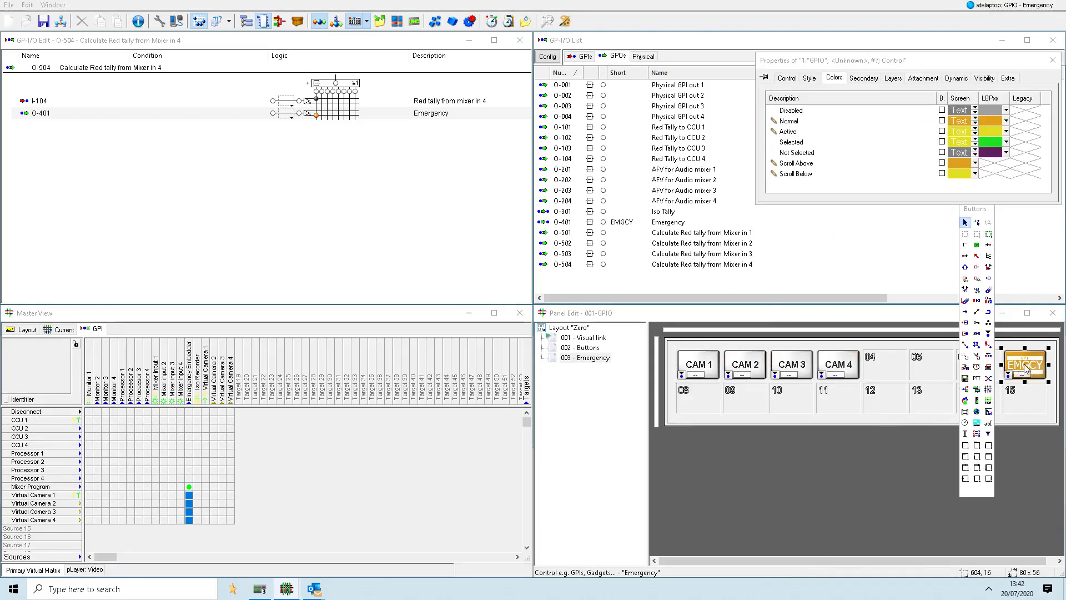
left_click(976, 134)
left_click(905, 218)
left_click(942, 131)
left_click(1014, 401)
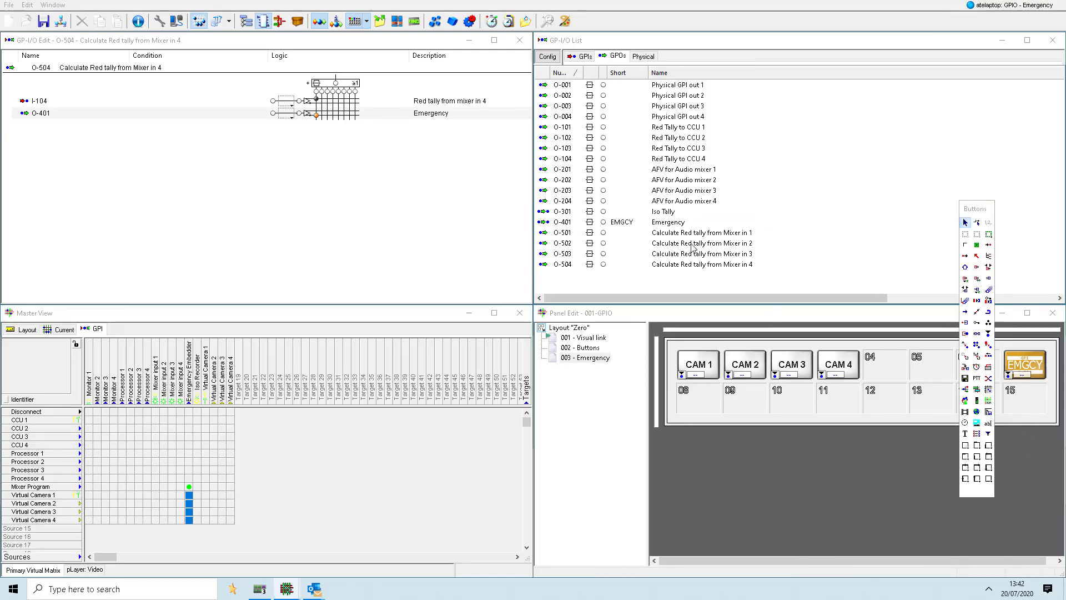
- Set the EMGCY button to jump automatically to this page when the attached GPO becomes True
left_click(64, 329)
left_click(1025, 364)
left_click(1007, 78)
left_click(795, 80)
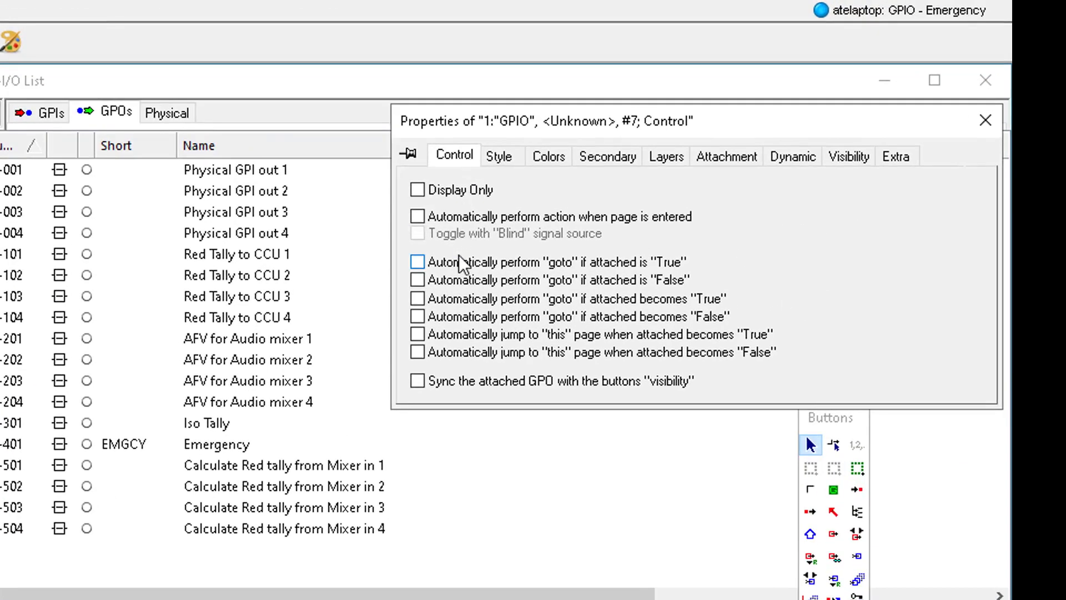
left_click(418, 336)
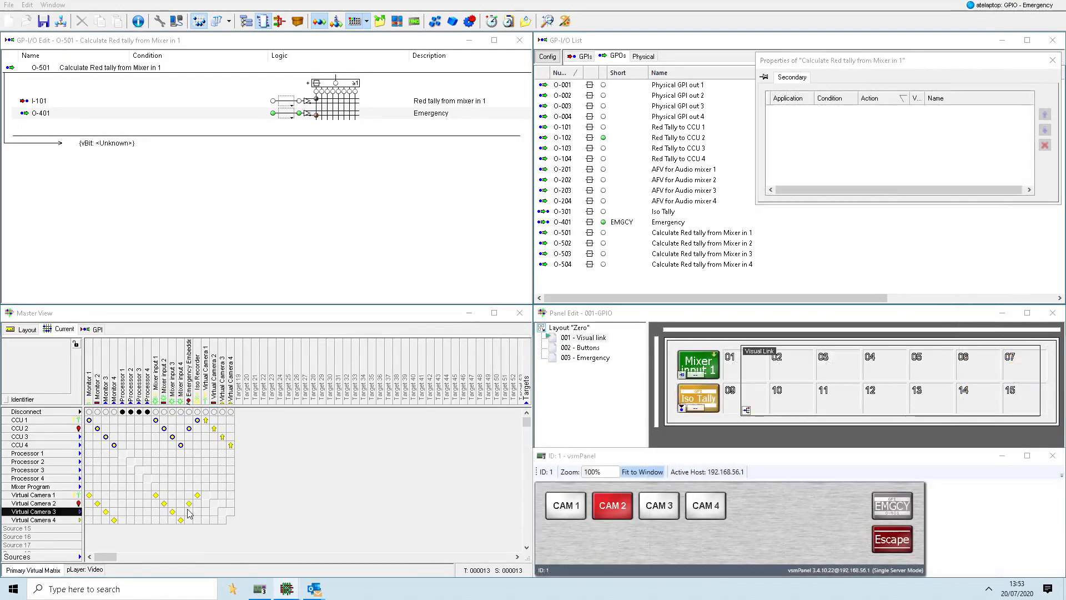
- Route Virtual Cameras 2, 3 and 4 in turn to the Emergency Embedder in the matrix to test the tallies
left_click(189, 512)
left_click(189, 520)
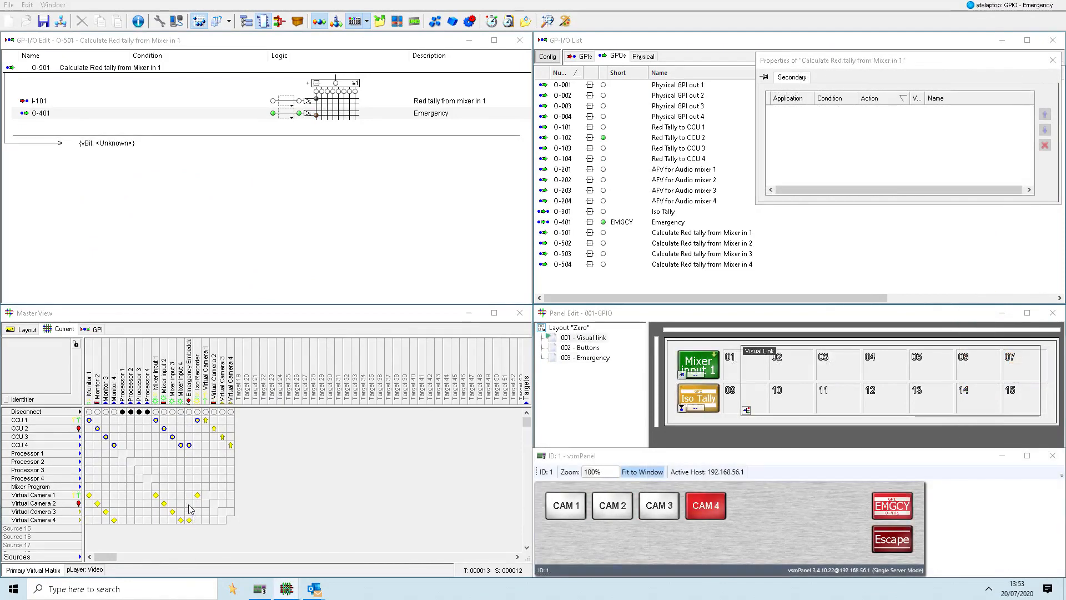
left_click(189, 503)
left_click(188, 511)
left_click(189, 520)
- Test switching the emergency source from CAM 1 through CAM 4 on the vsmPanel
left_click(575, 512)
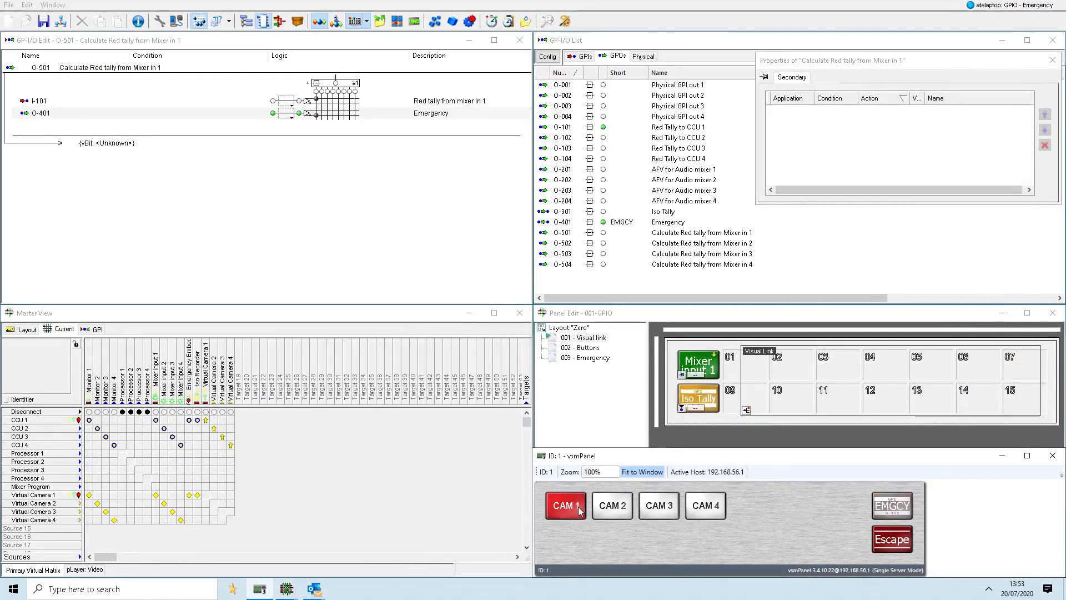
left_click(617, 515)
left_click(656, 512)
left_click(692, 516)
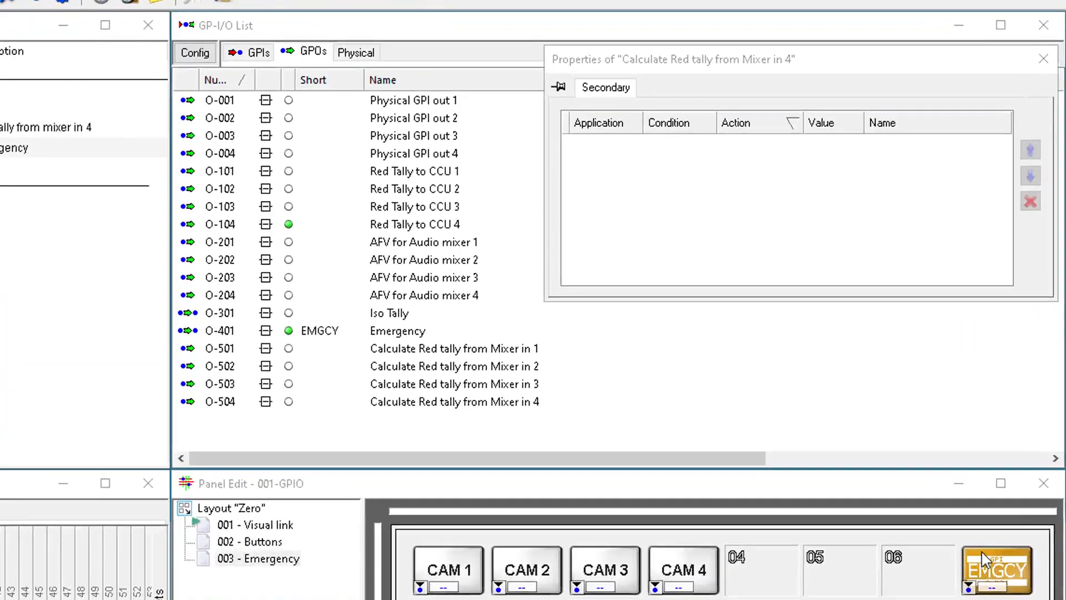
- Set the EMGCY button's active color to red E02020 and make that state blink
left_click(1021, 368)
left_click(826, 80)
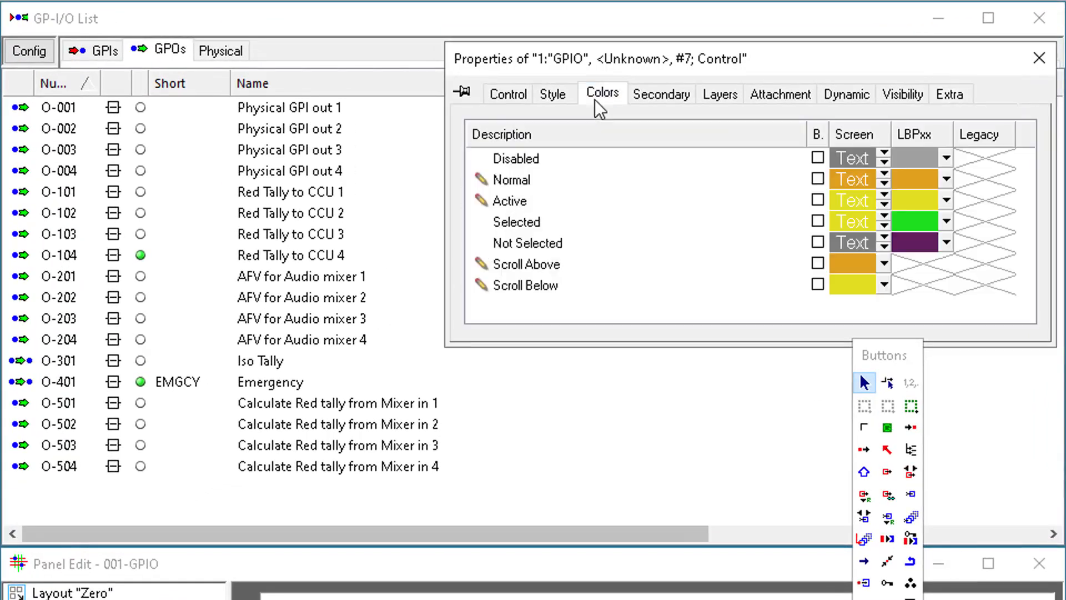
left_click(884, 200)
left_click(692, 238)
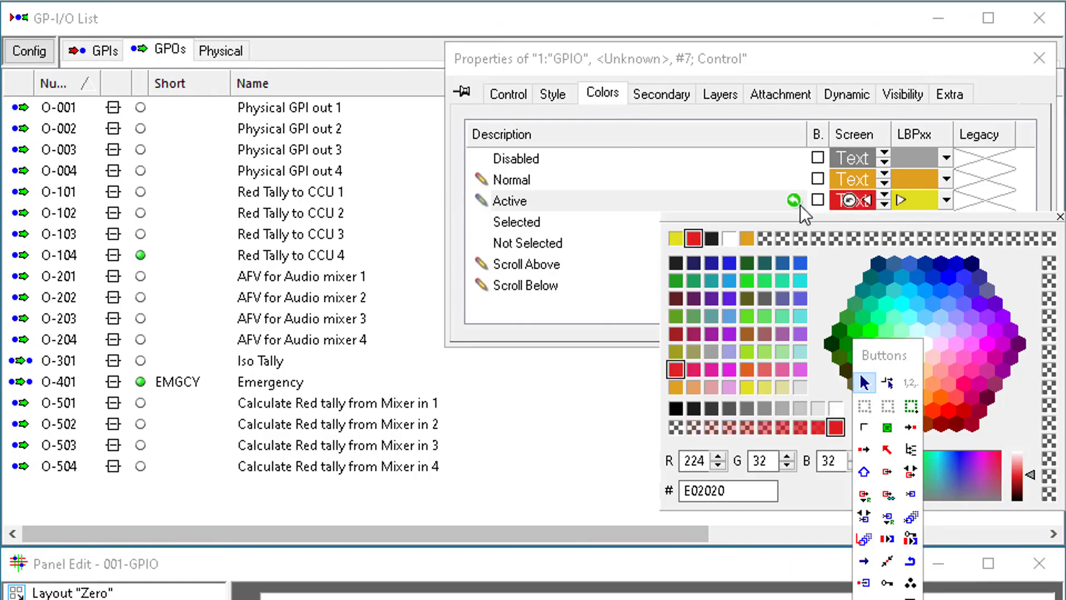
left_click(818, 201)
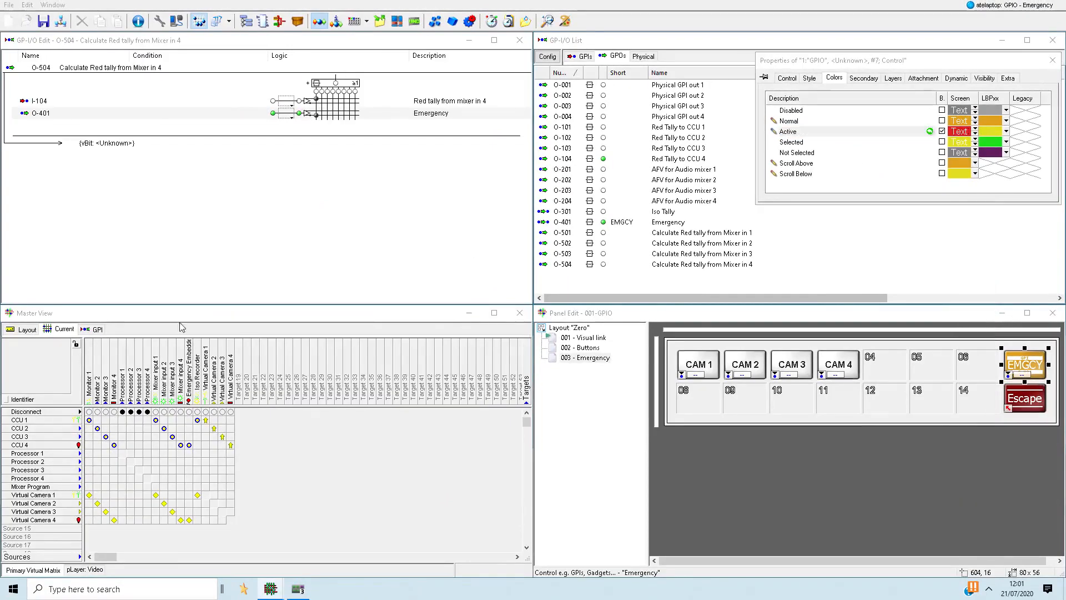
- Give the EMGCY button a secondary action connecting Mixer Program to Emergency Embedder when held > 1000, and test it on the vsmPanel
left_click(97, 329)
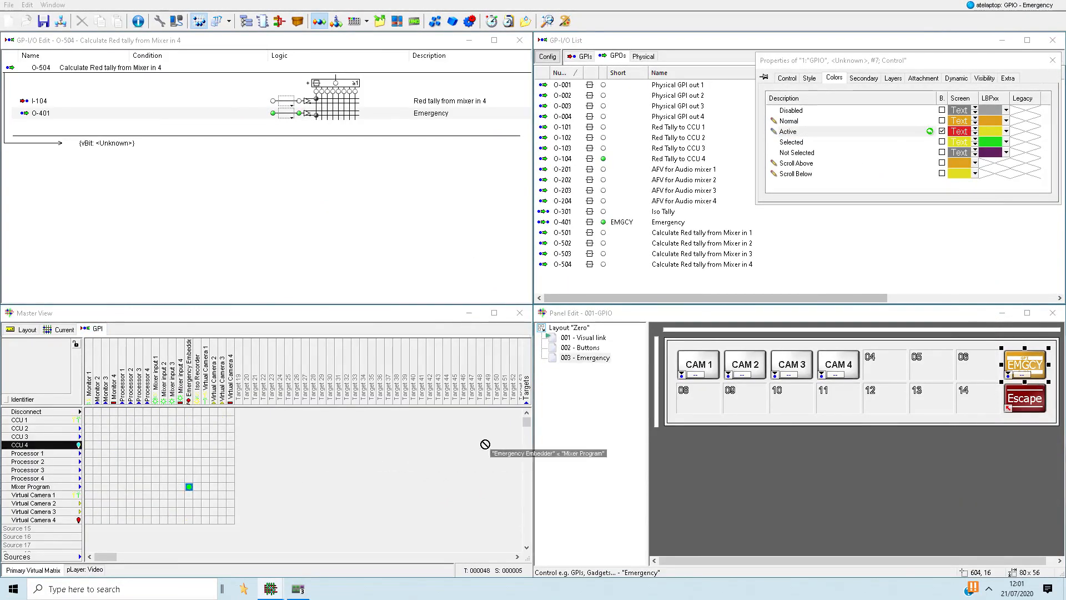
left_click(1024, 368)
key("ctrl")
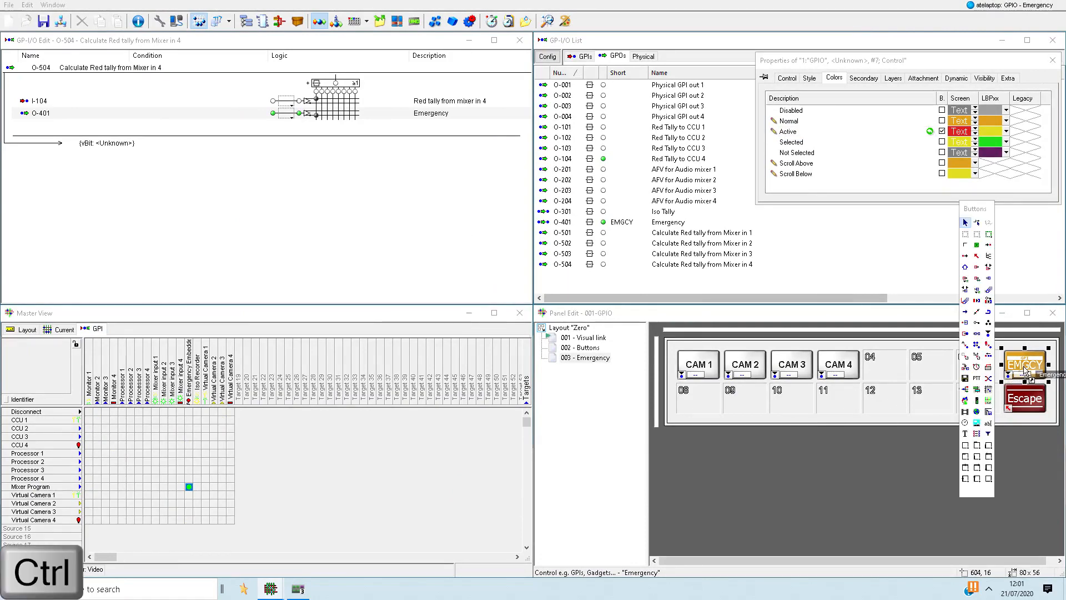
left_click(855, 81)
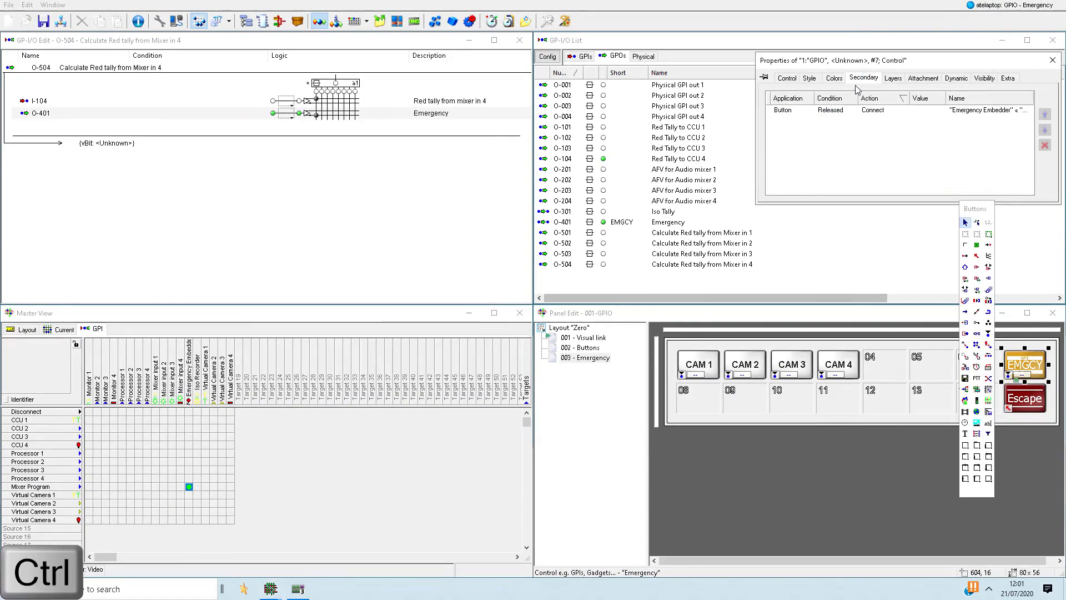
left_click(854, 110)
left_click(833, 156)
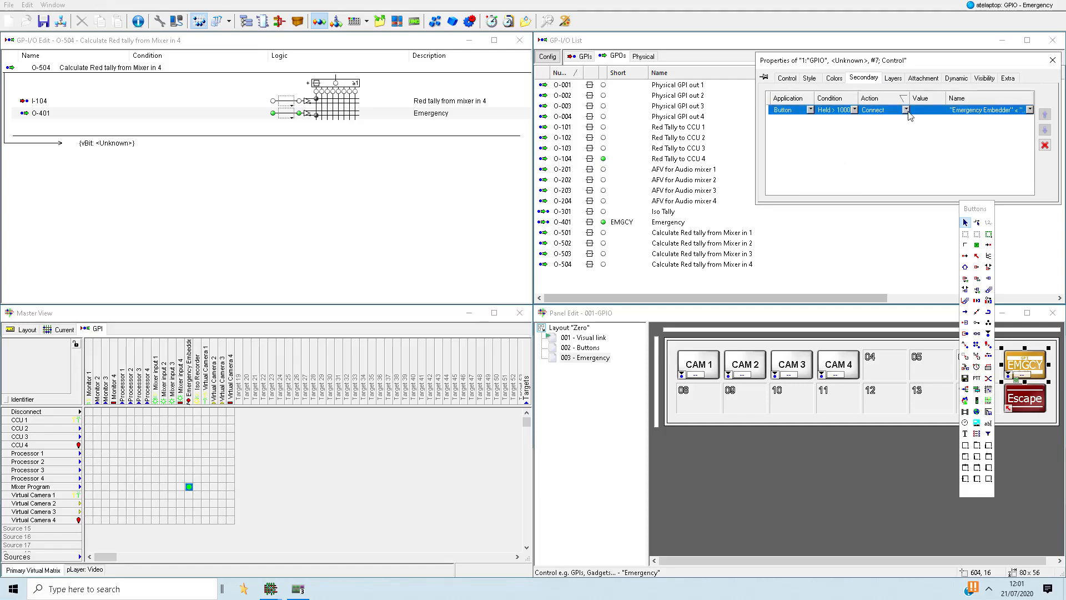
left_click(295, 588)
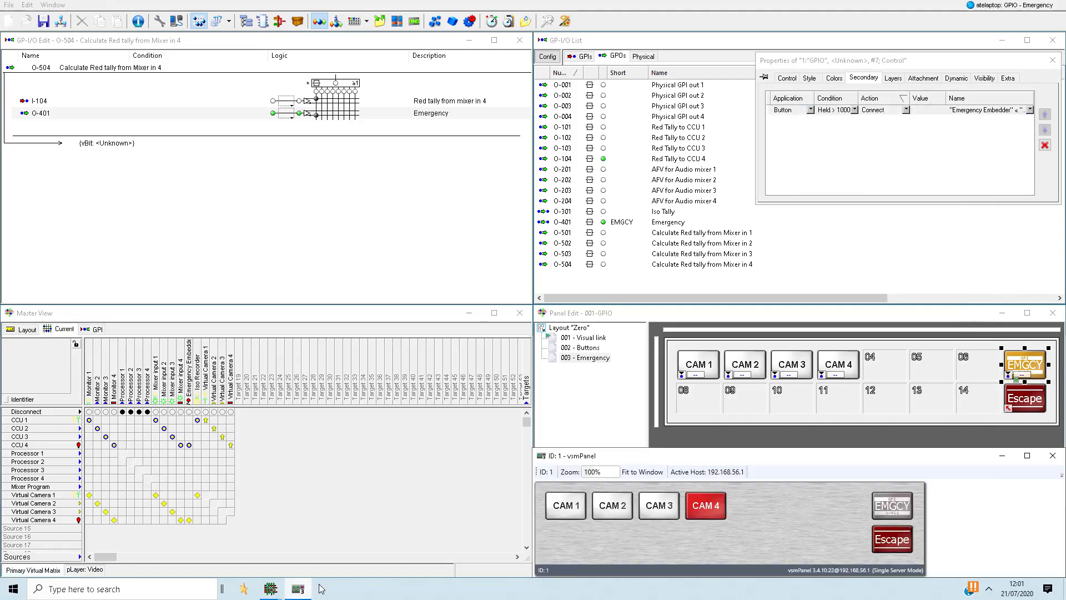
left_click(894, 512)
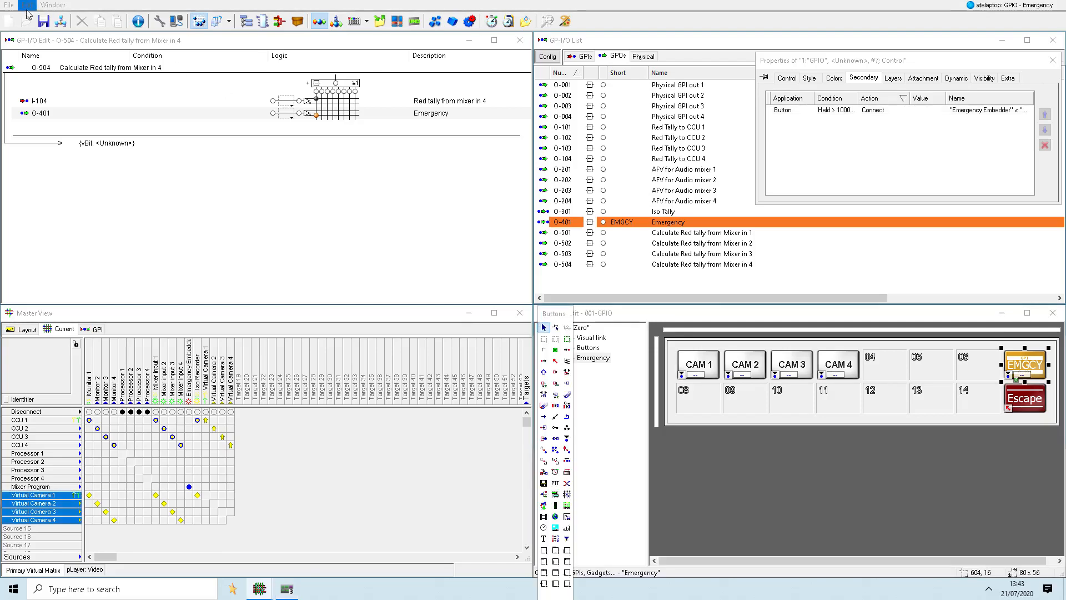
- Save the configuration under the new name "GPIO - Emergency other applications"
left_click(9, 5)
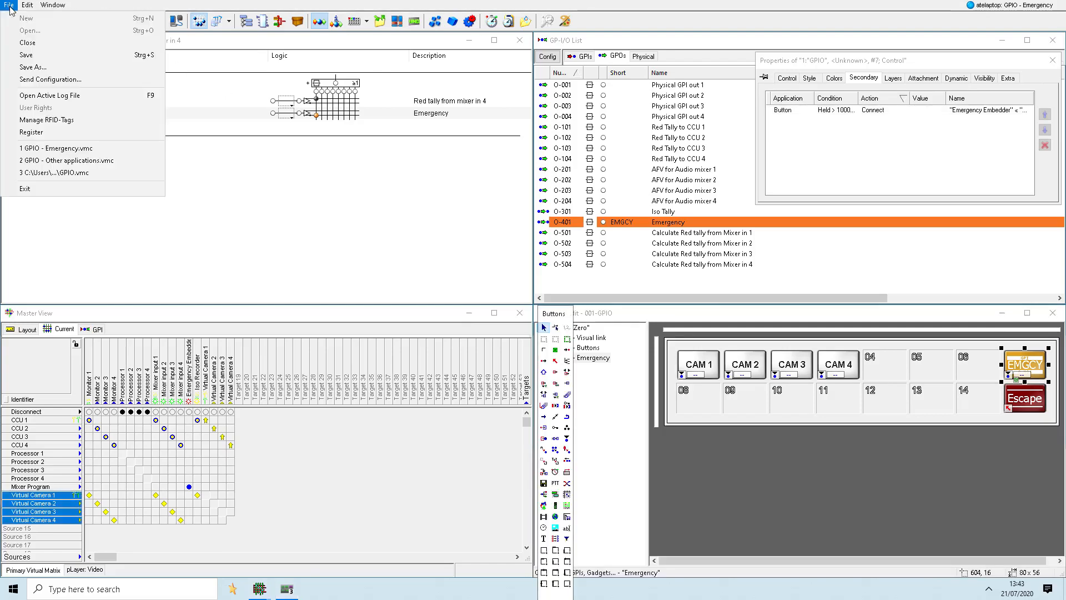
left_click(33, 67)
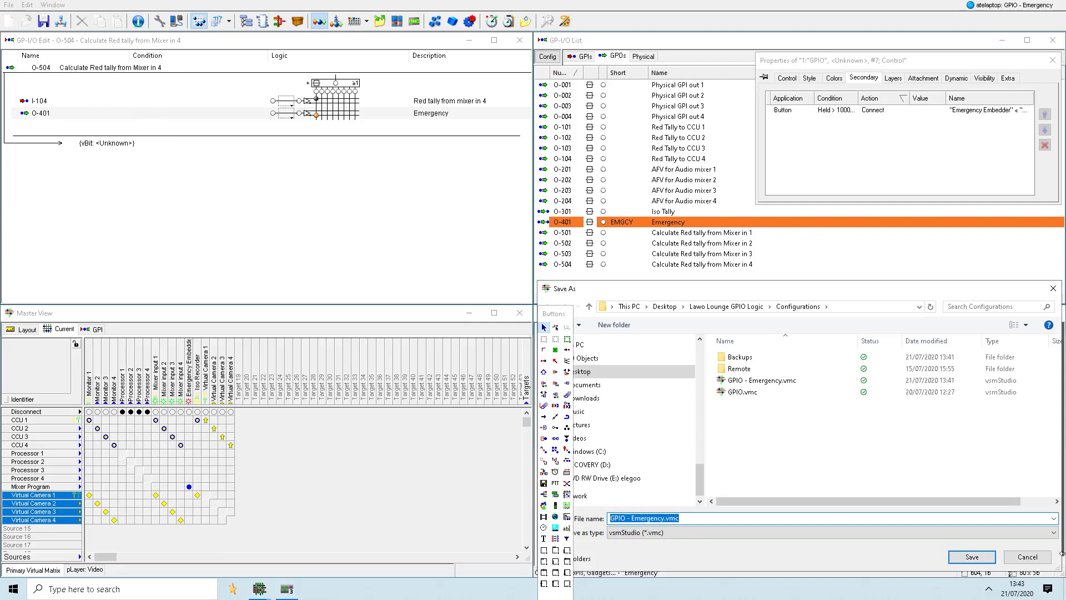
left_click(665, 518)
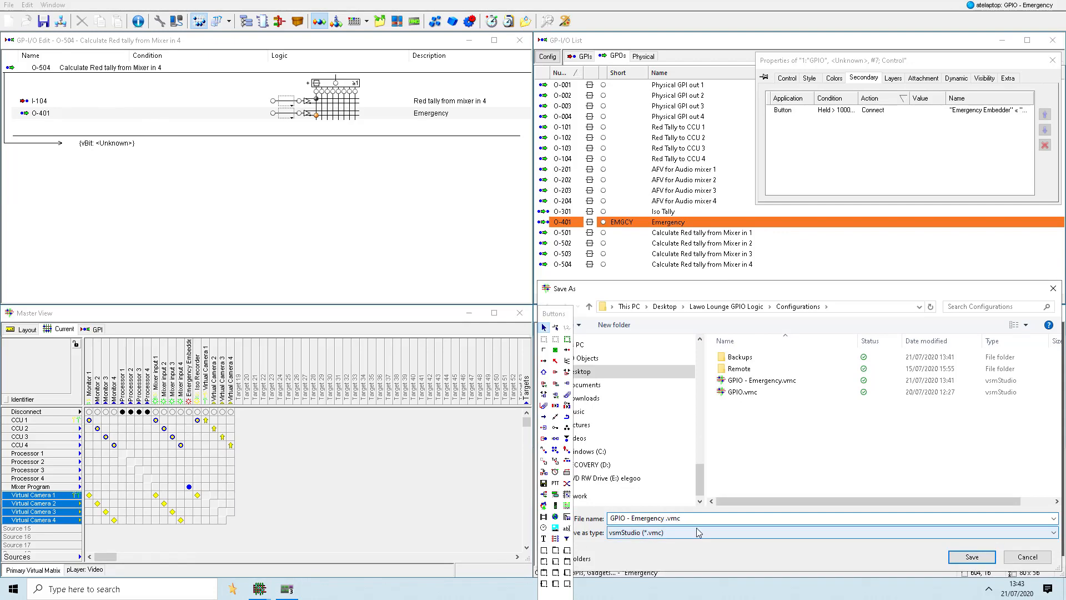
type("other applications")
left_click(972, 557)
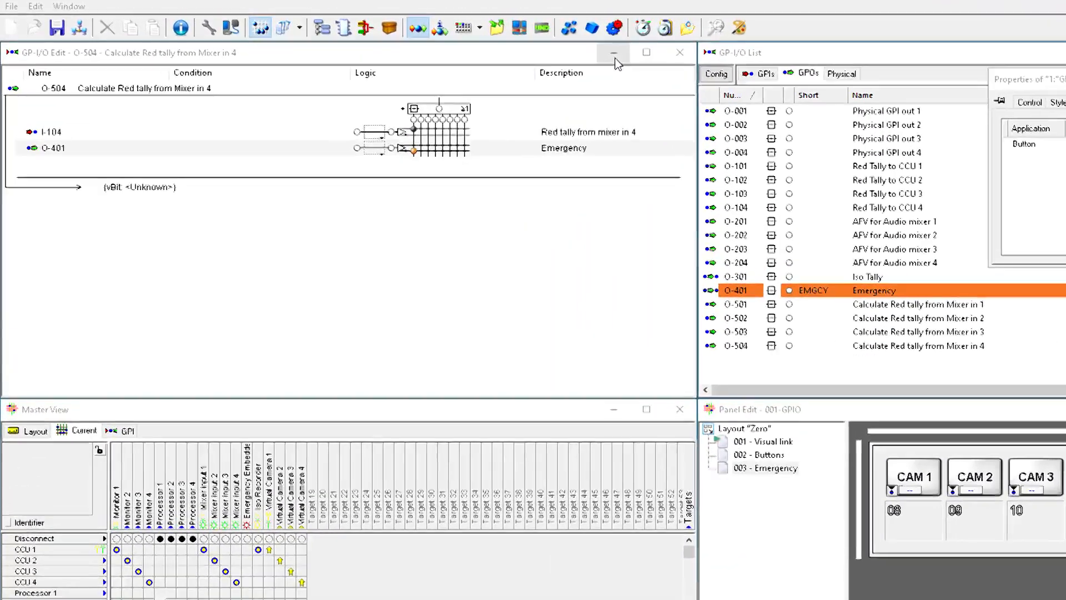
- Remove the red tally GPIs from the logic of AFV for Audio mixer 1 and 2 (O-201 and O-202)
left_click(469, 40)
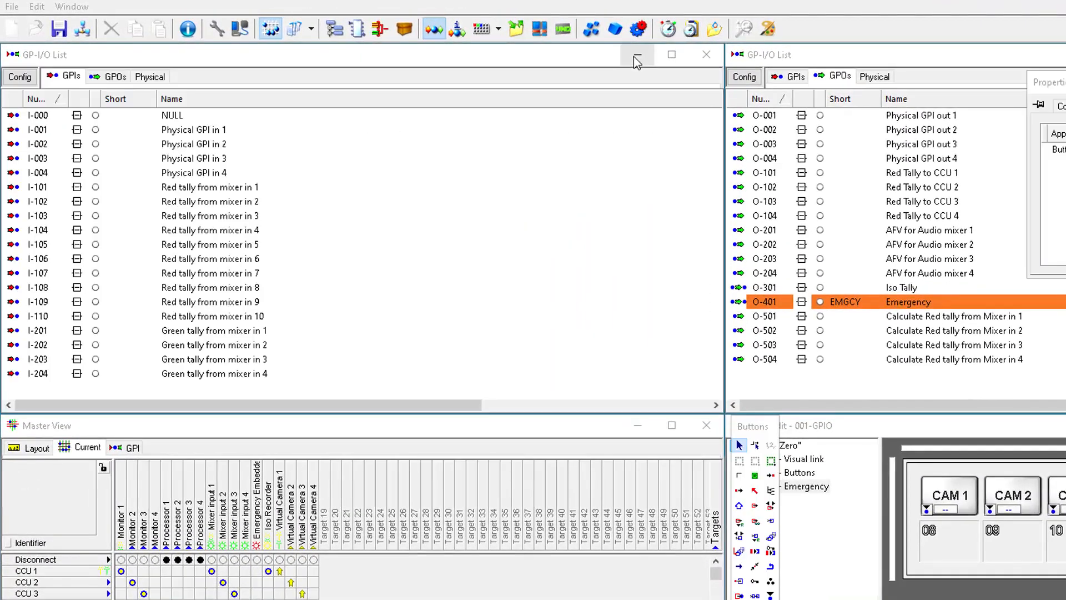
left_click_drag(333, 201, 900, 243)
left_click_drag(235, 218, 904, 274)
double_click(928, 234)
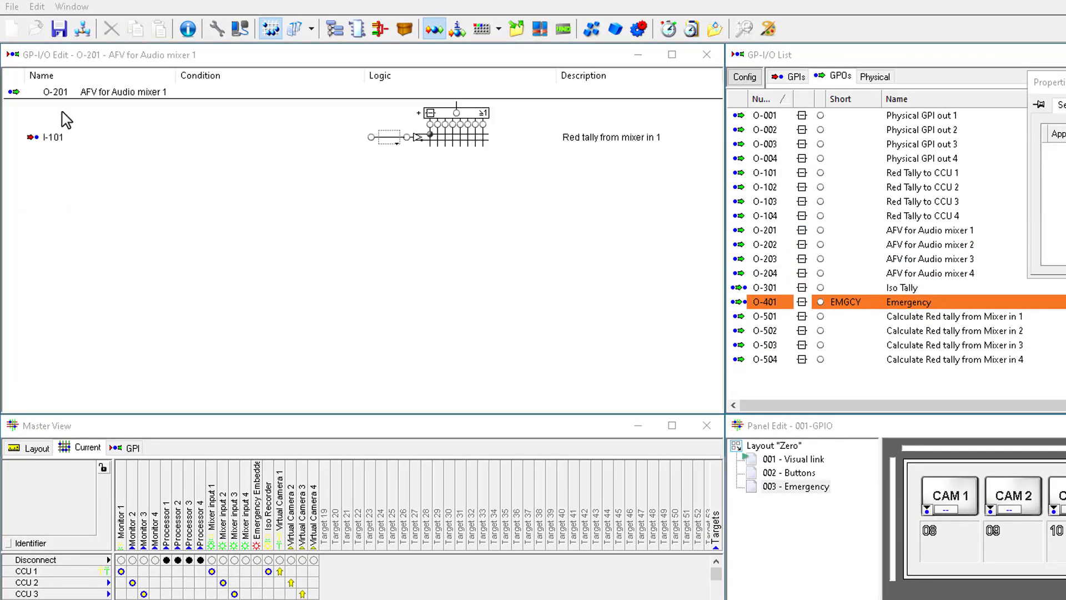
right_click(56, 141)
left_click(93, 151)
left_click(66, 136)
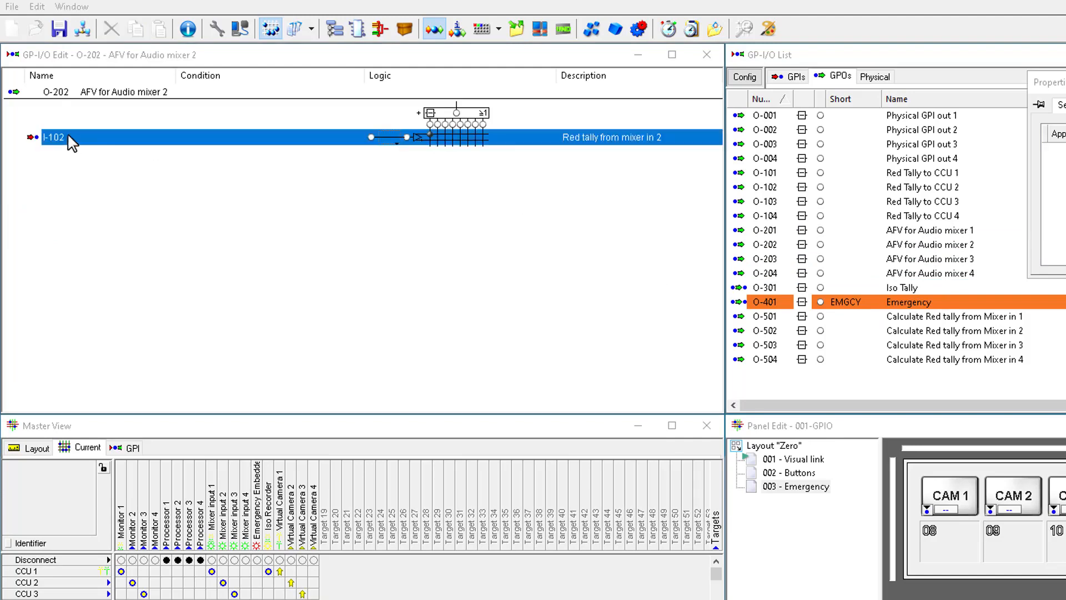
key("Delete")
- Remove the red tally GPIs from the logic of AFV for Audio mixer 3 and 4 (O-203 and O-204)
double_click(917, 264)
left_click(52, 138)
key("Delete")
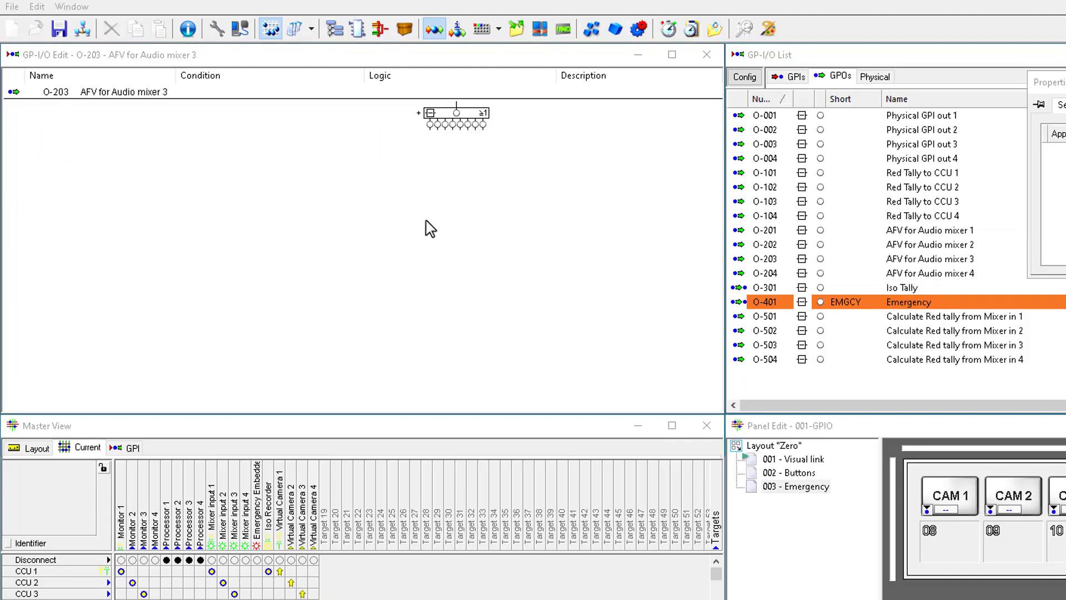
double_click(911, 274)
right_click(59, 140)
left_click(91, 151)
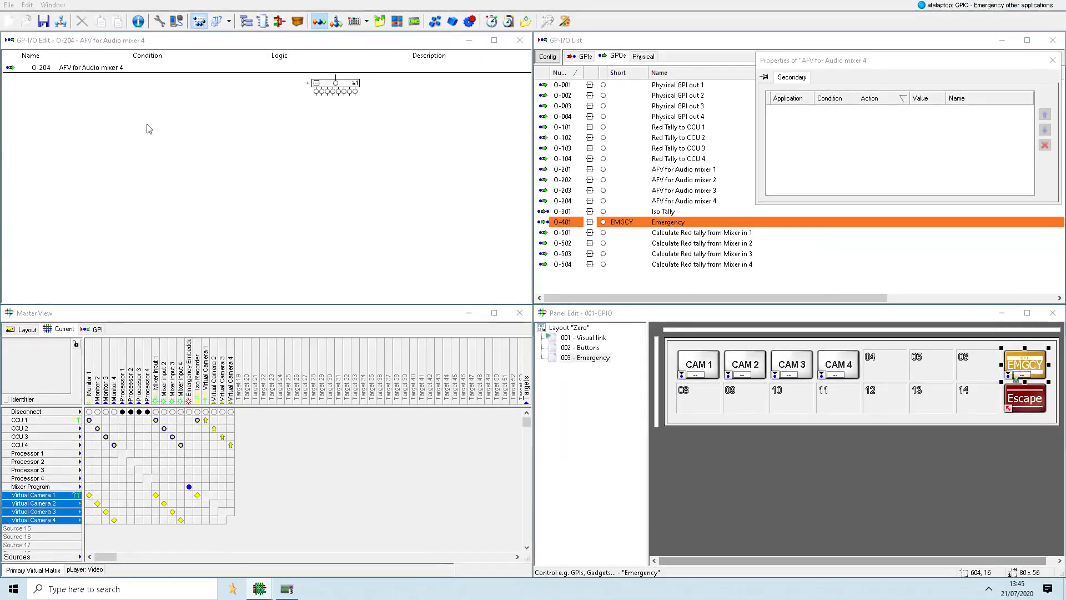
- Bring up the vsmPanel window and snap it into the GP-I/O Edit area above the matrix
left_click(598, 396)
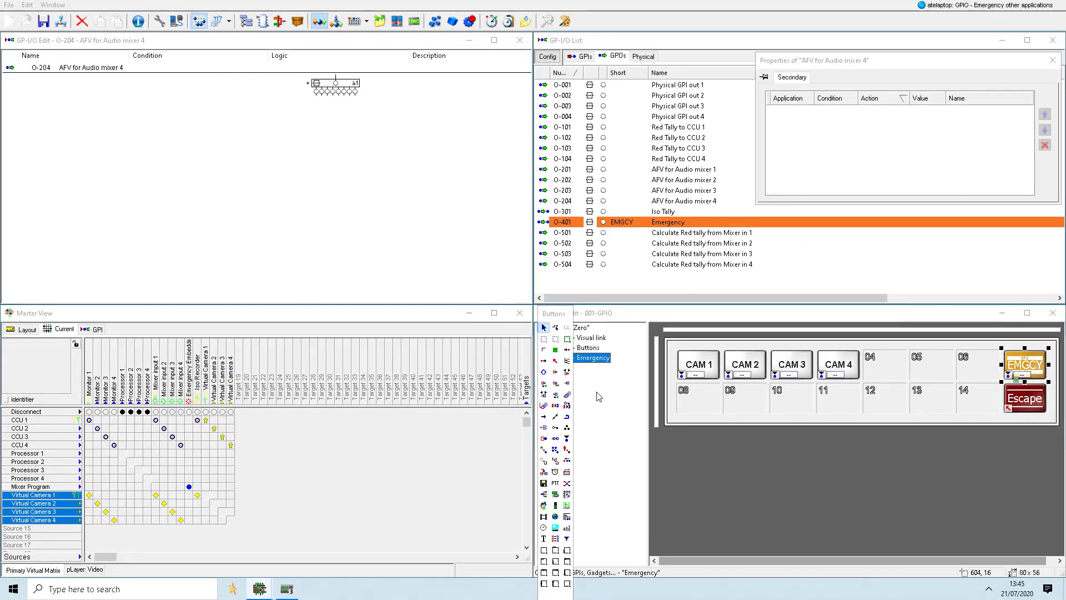
left_click(290, 590)
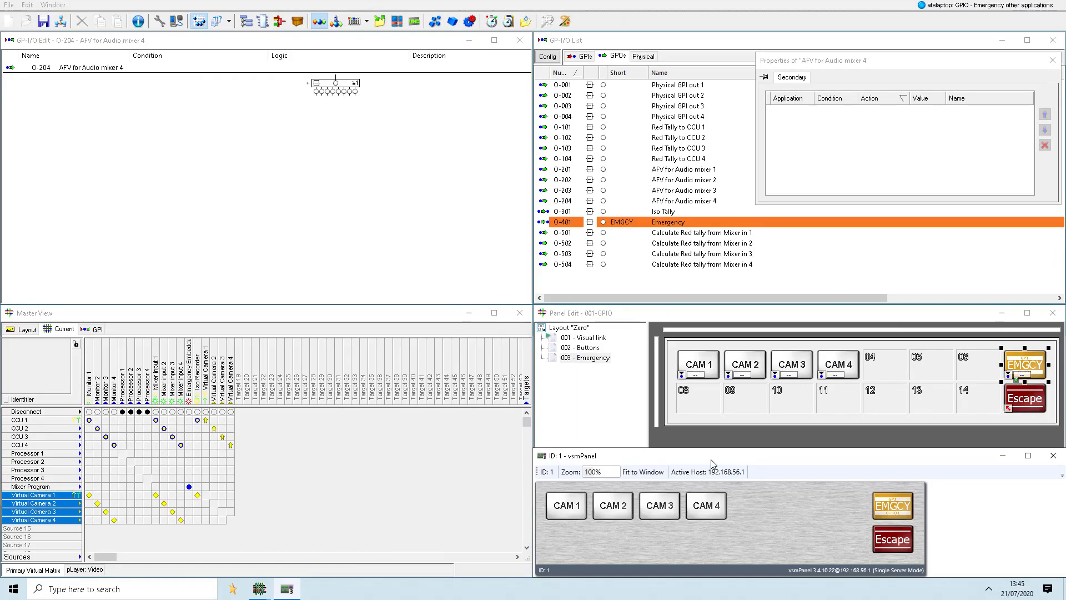
key("super+Left")
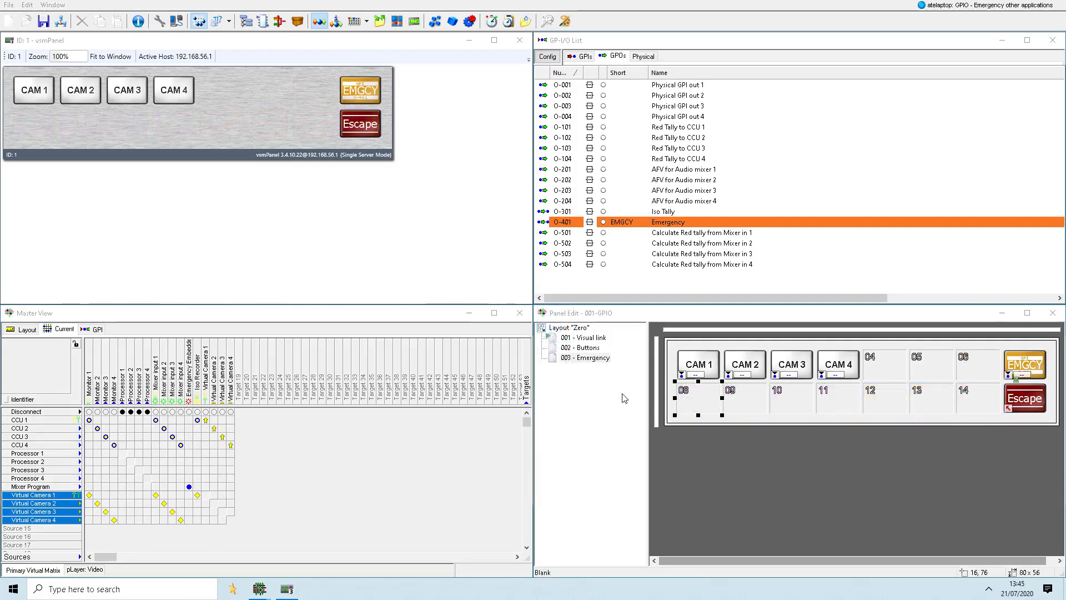
- Move the Escape button on the Emergency page to cell 06, beside the EMGCY button
left_click(711, 396)
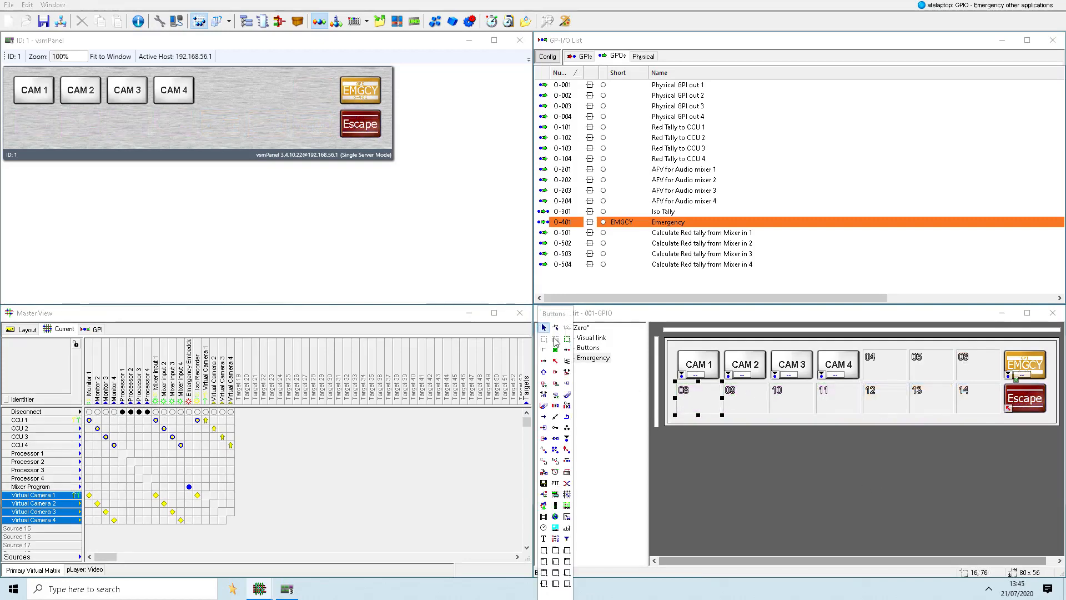
left_click(555, 328)
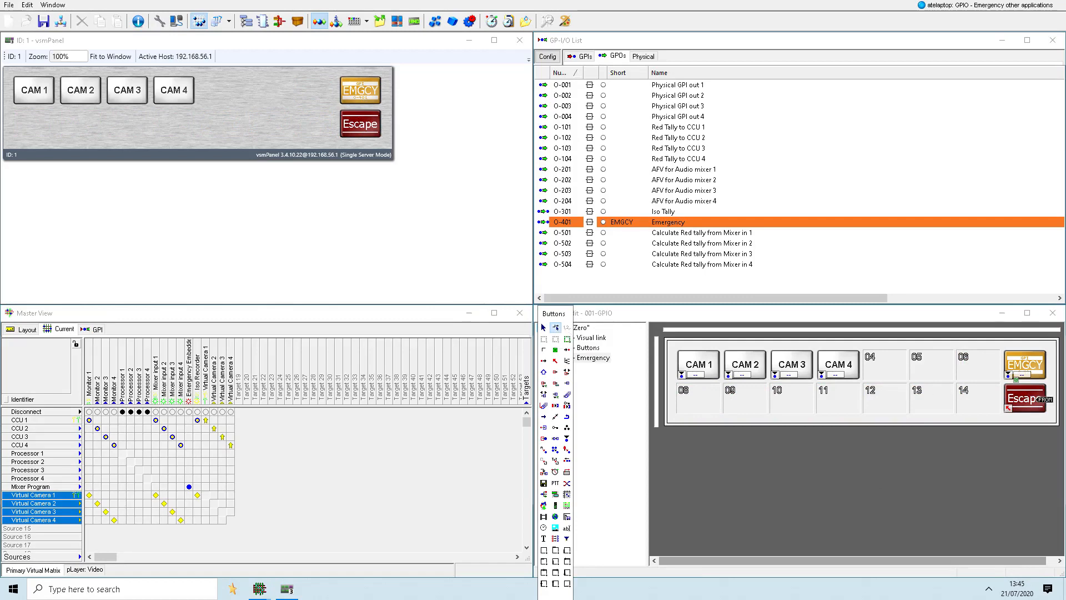
left_click_drag(1041, 400, 978, 363)
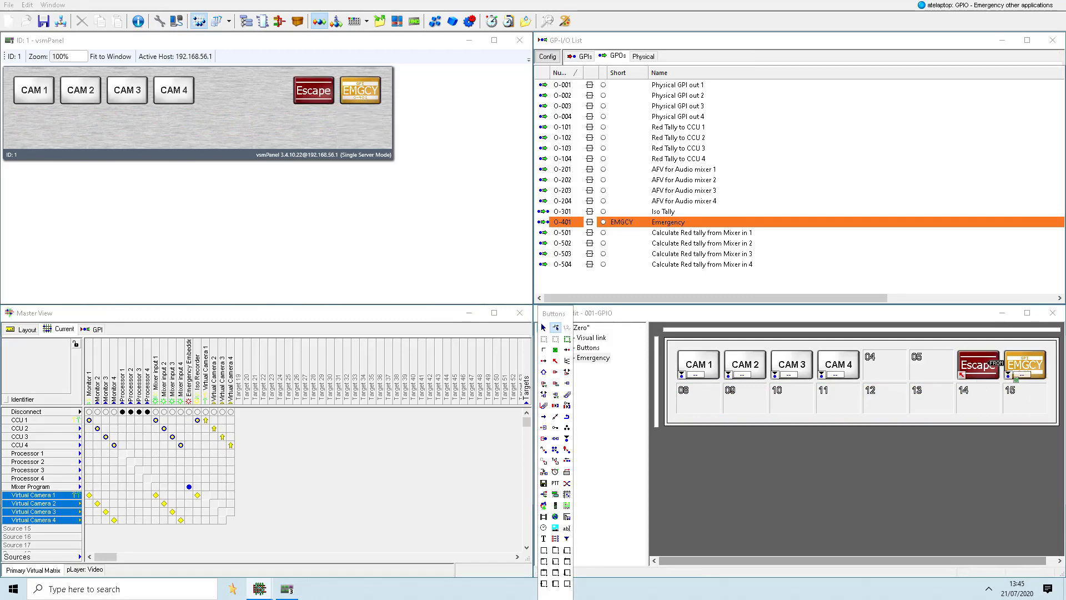
- Place the sources Virtual Camera 1 to 4 as buttons in cells 08 to 11 of the Emergency page
left_click(48, 520)
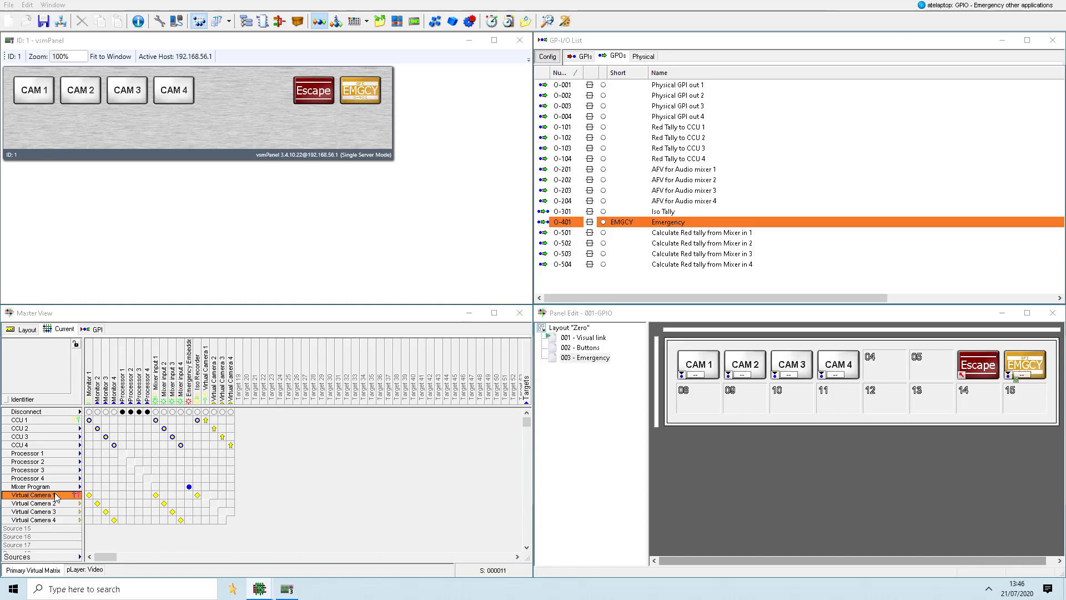
left_click(47, 521, "shift")
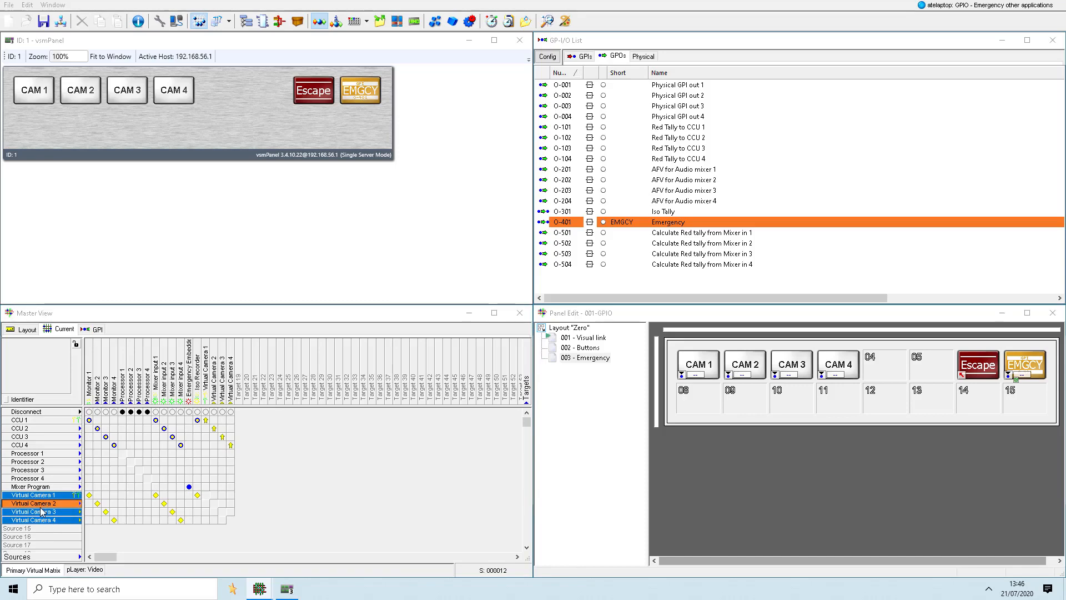
left_click_drag(41, 497, 687, 401)
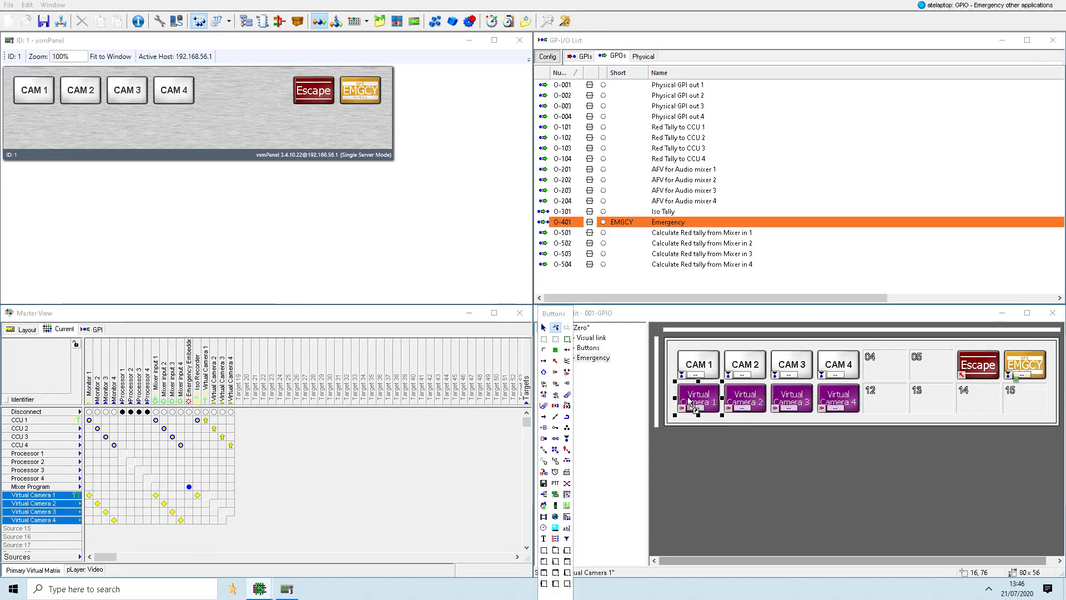
- Set the primary labels of the sources Virtual Camera 1 to 4 to CAM 1, CAM 2, CAM 3 and CAM 4 in Signal Paths
left_click(269, 23)
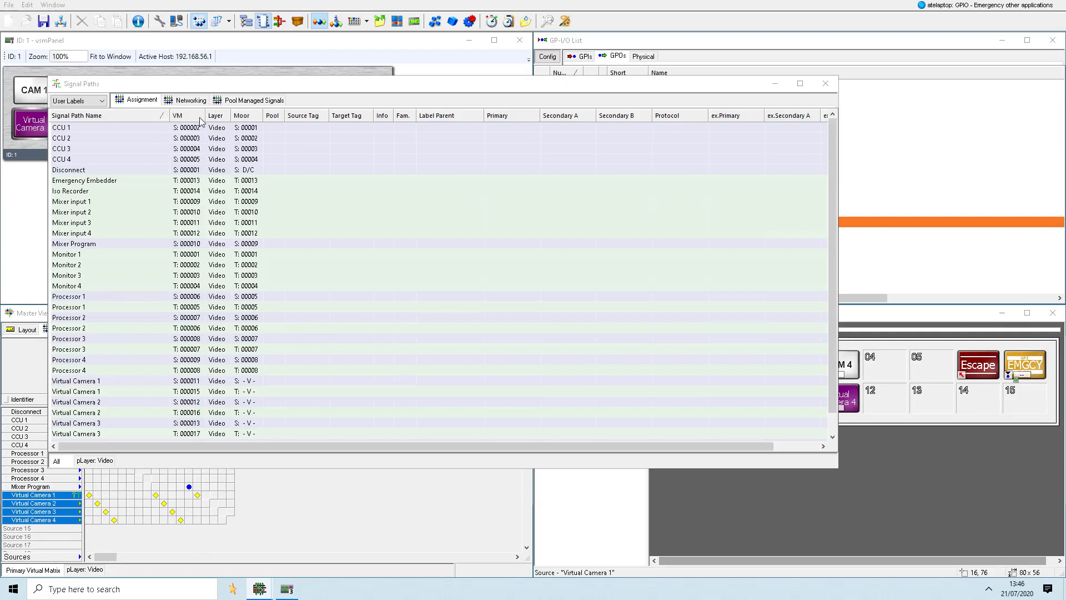
left_click(253, 116)
left_click(90, 129)
left_click(86, 160, "shift")
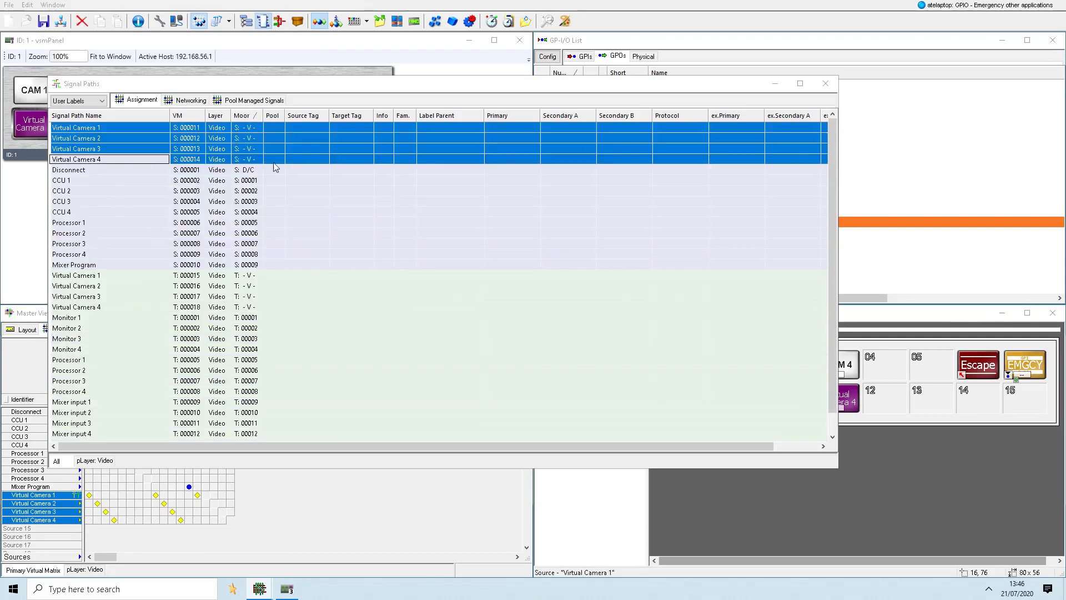
left_click(498, 128)
key("Return")
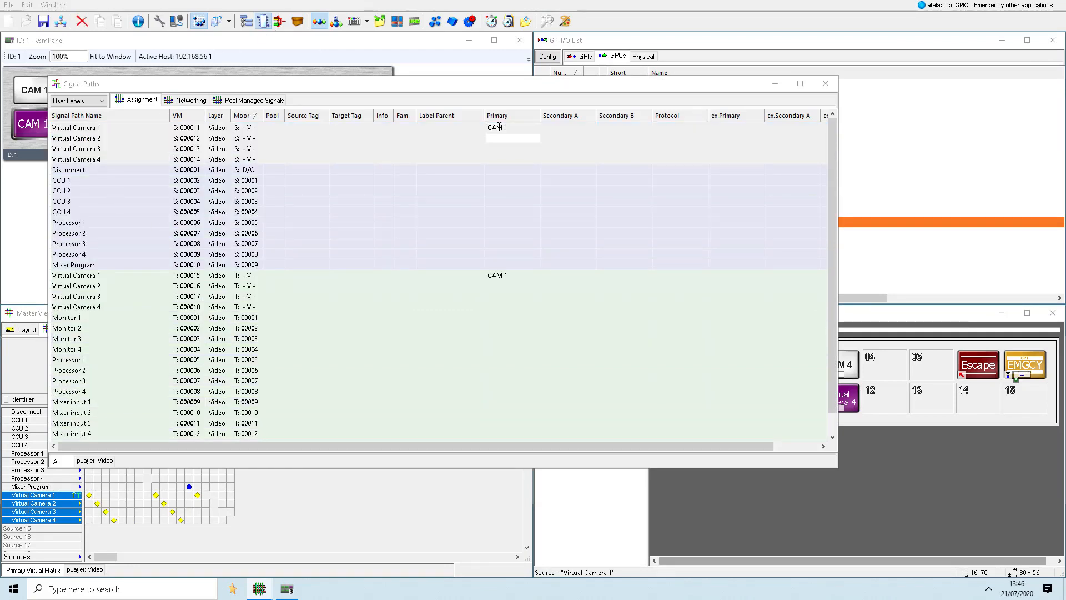
type("CAM 2")
key("Return")
type("CAM 3")
key("Return")
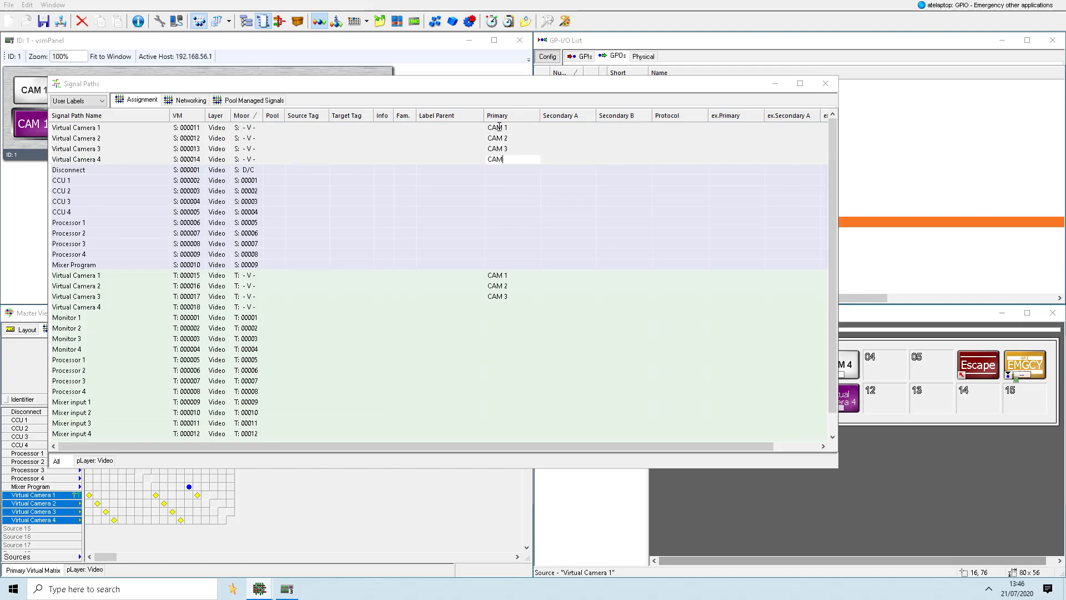
type("CAM 4")
key("Return")
left_click(826, 83)
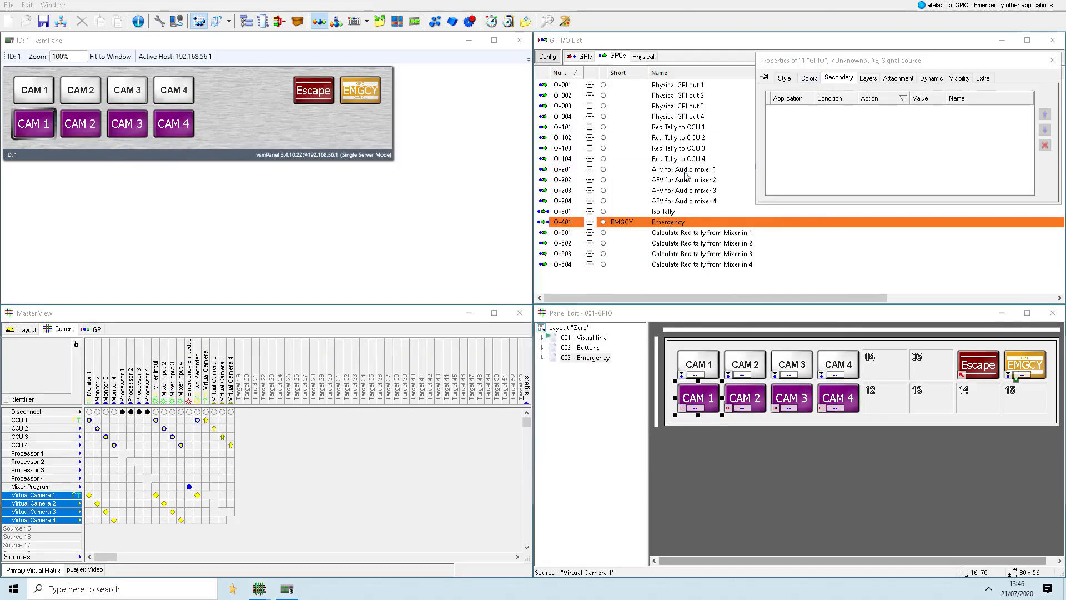
- Place the GPOs AFV for Audio mixer 1 to 4 in cells 12 to 15 of the Emergency page as Assign Tally to GPO buttons
left_click(683, 203, "shift")
left_click_drag(683, 202, 881, 400)
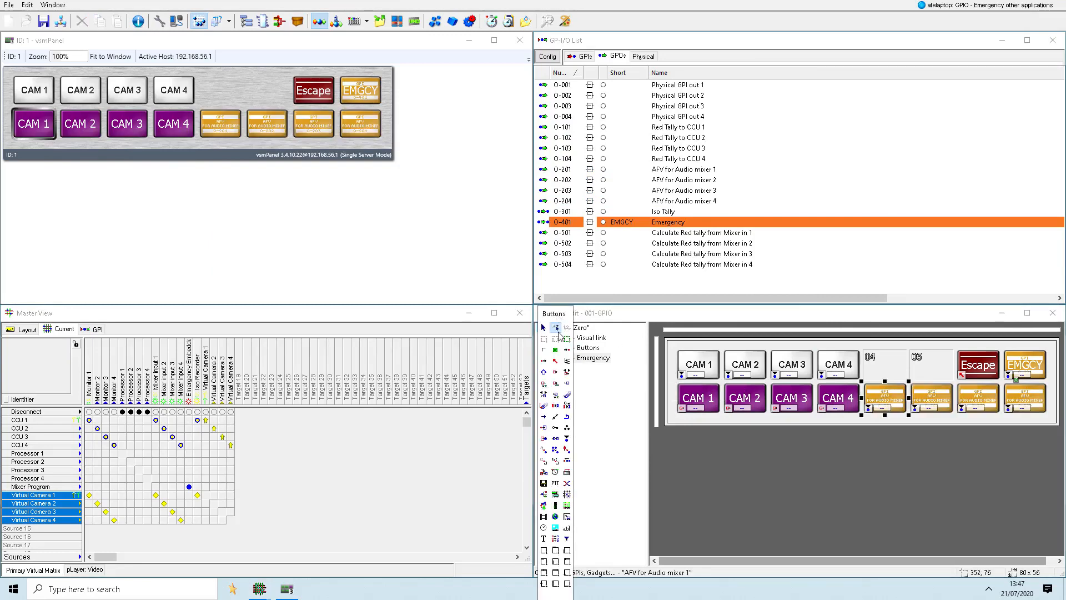
left_click(567, 452)
key("space")
left_click(876, 405)
left_click(926, 402)
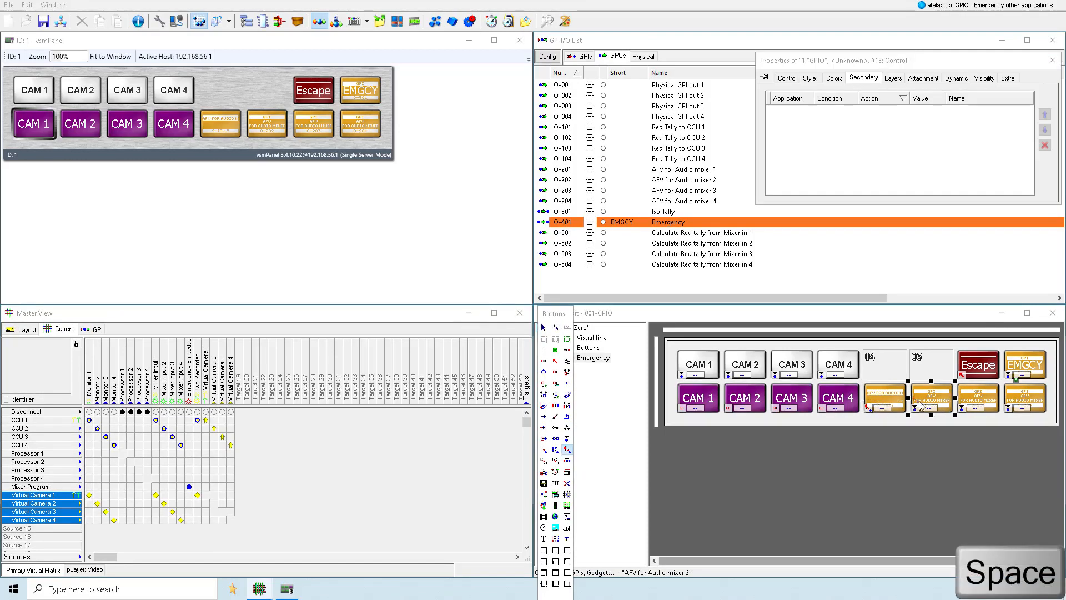
left_click(969, 401)
left_click(1016, 403)
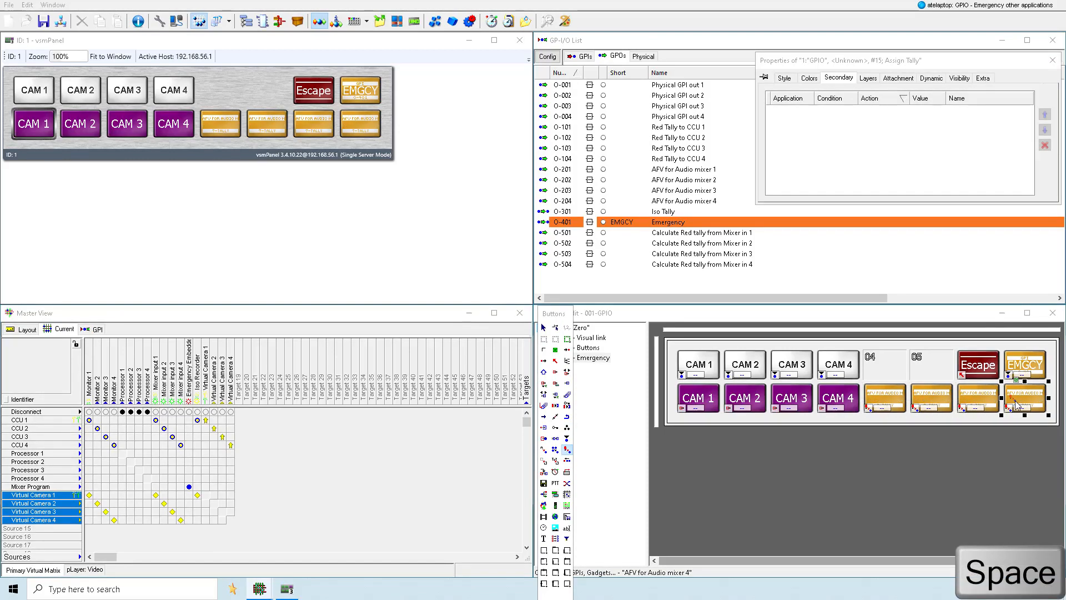
- Set the tally type of the four Assign Tally to GPO buttons for AFV for Audio mixer 1 to 4 to Red
left_click(994, 452)
left_click(880, 409)
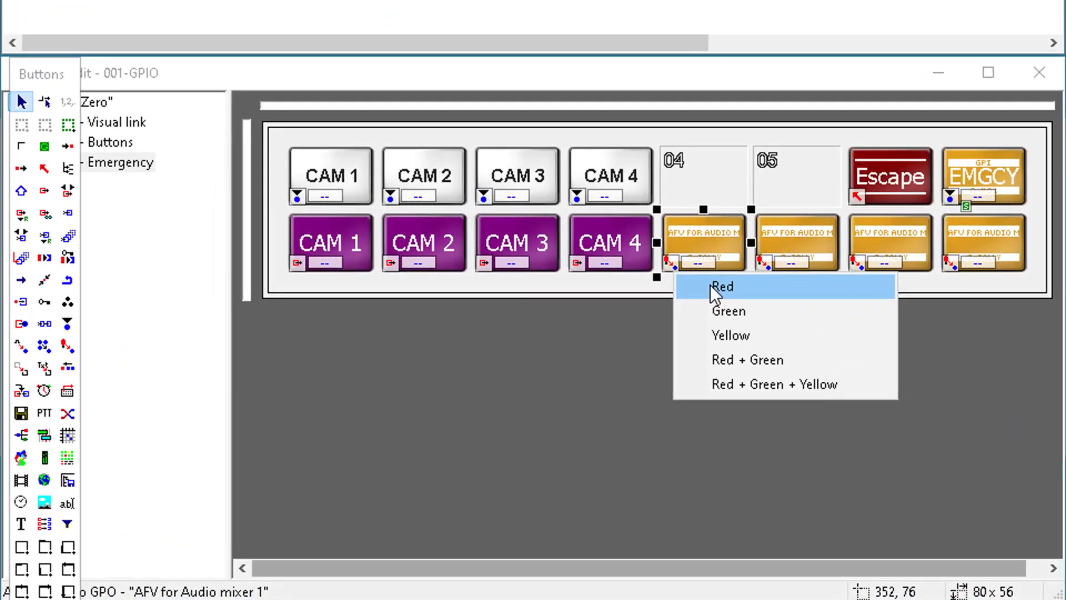
left_click(712, 286)
left_click(794, 258)
left_click(795, 286)
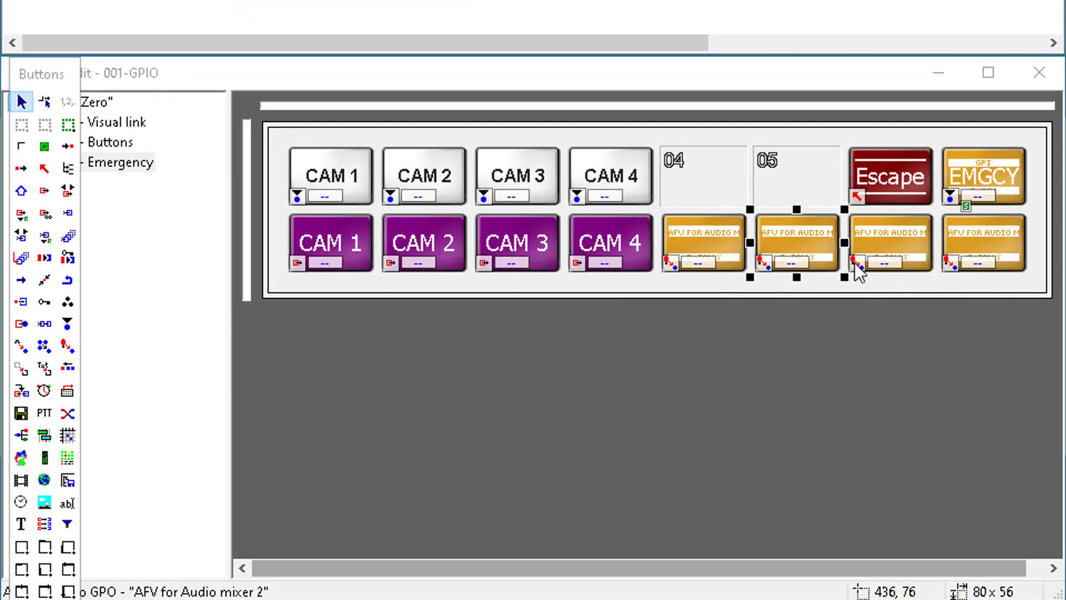
left_click(878, 261)
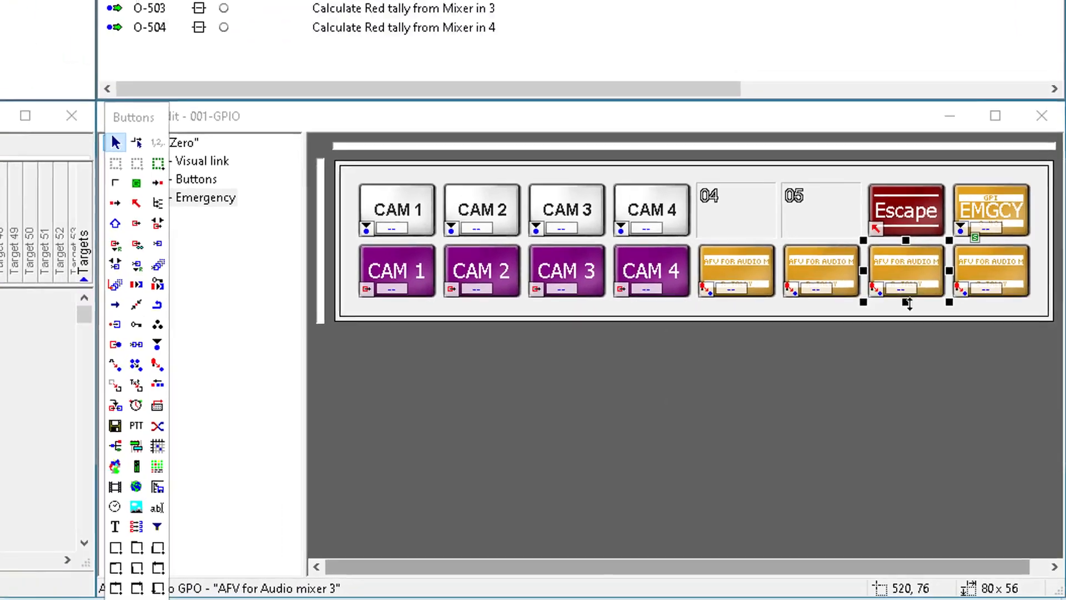
left_click(977, 286)
left_click(970, 311)
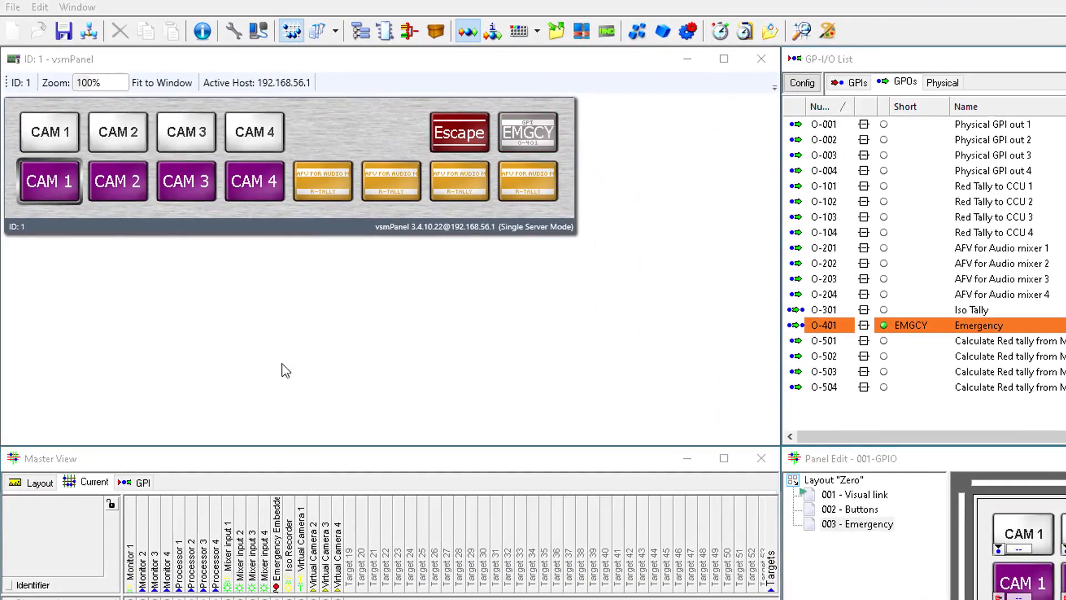
- In vsmPanel, assign virtual cameras CAM 4, CAM 3, CAM 2 and CAM 1 to the AFV buttons for audio mixer 1, 2, 3 and 4 respectively
left_click(327, 188)
left_click(260, 186)
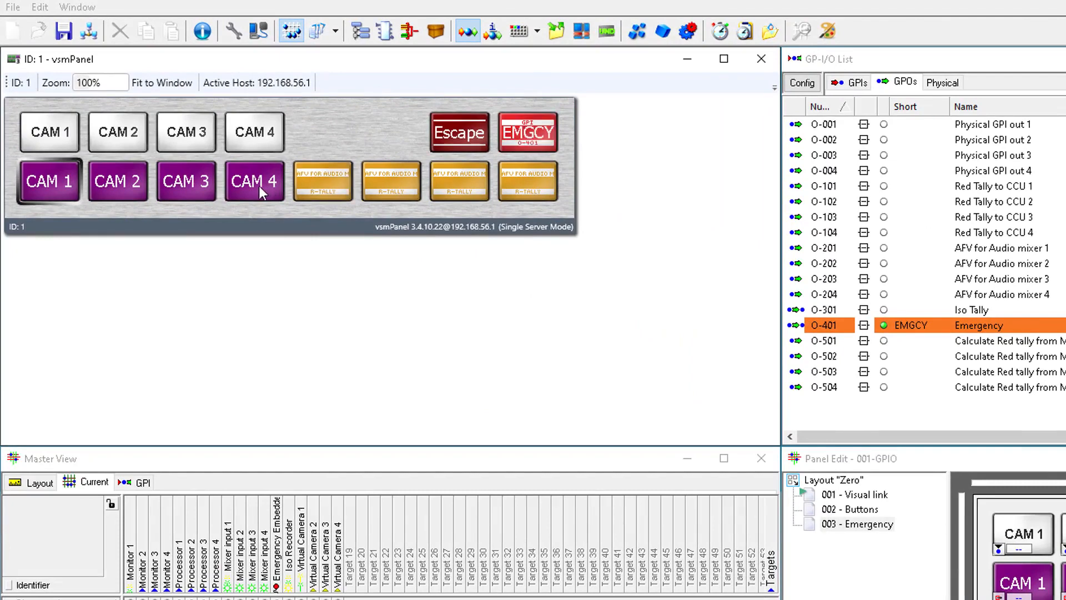
left_click(388, 175)
left_click(191, 181)
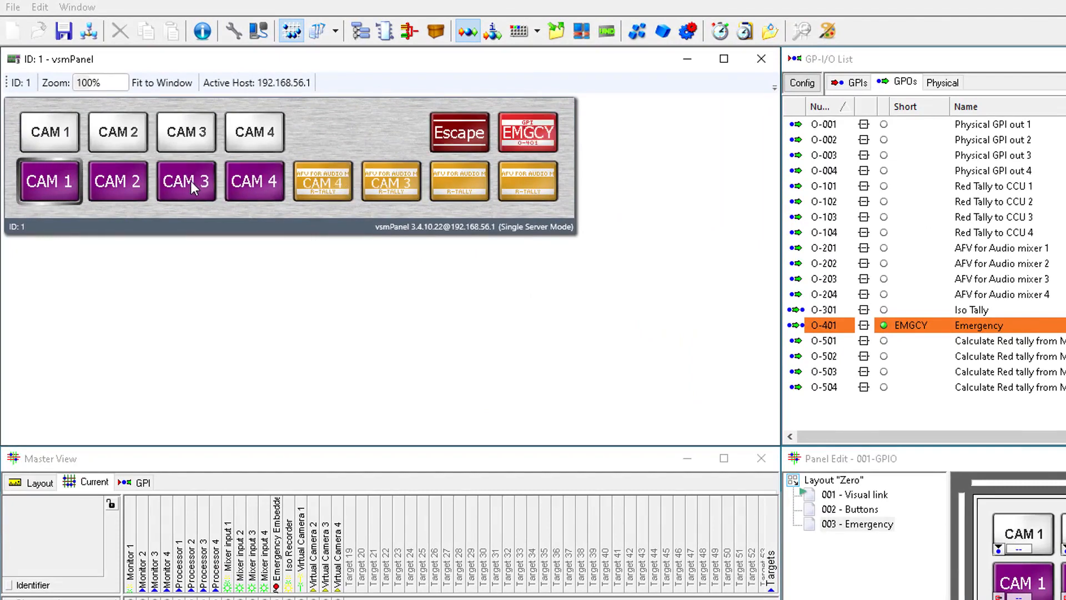
left_click(455, 186)
left_click(118, 184)
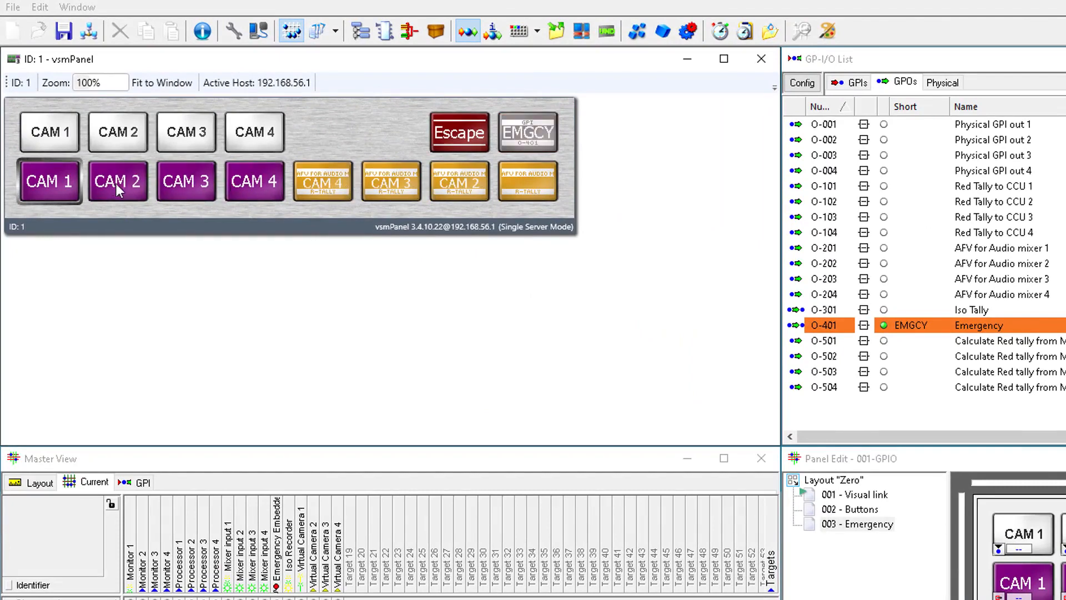
left_click(520, 194)
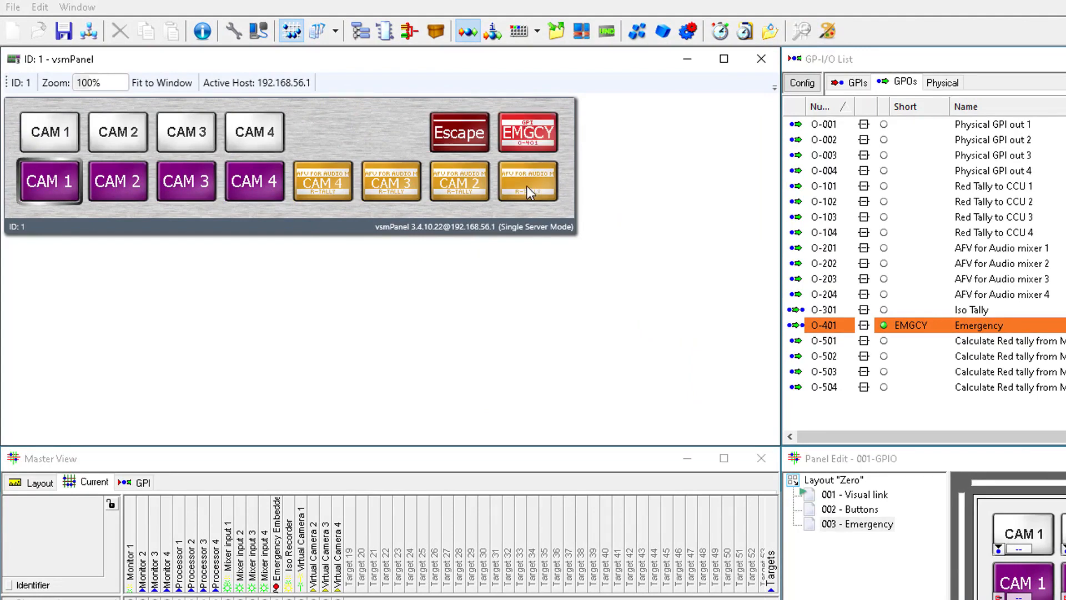
left_click(65, 189)
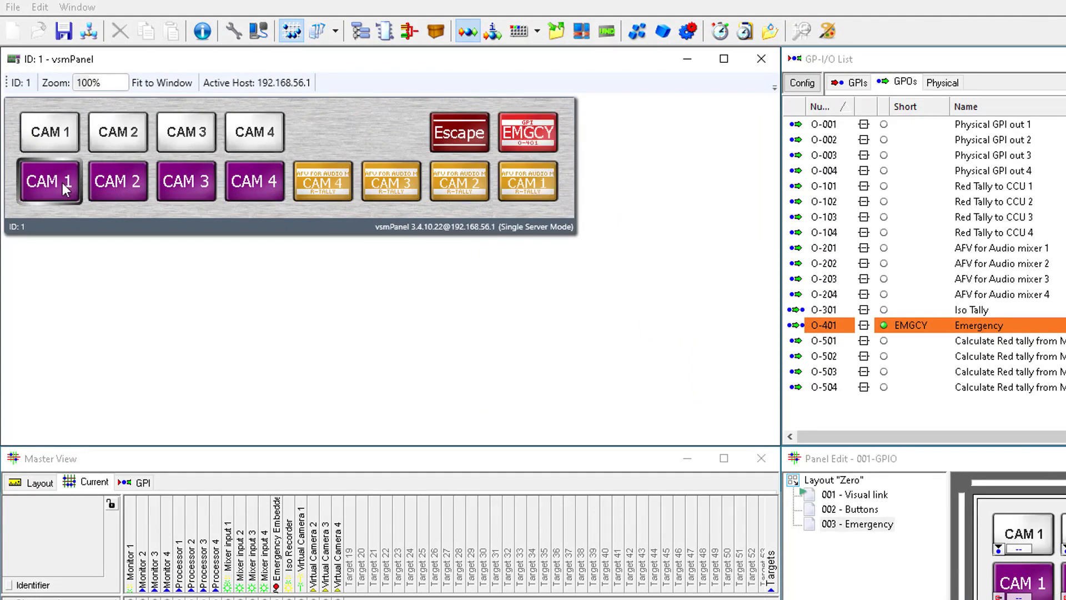
- Switch the emergency source through CAM 1, CAM 2, CAM 3 and CAM 4 to check which red tally and AFV outputs respond
left_click(49, 137)
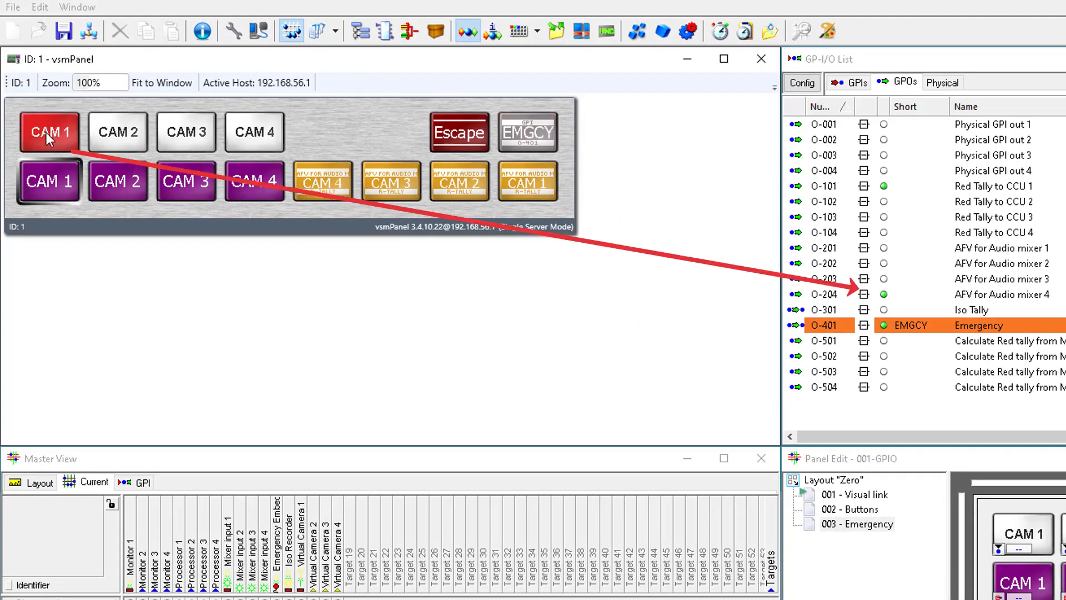
left_click(129, 143)
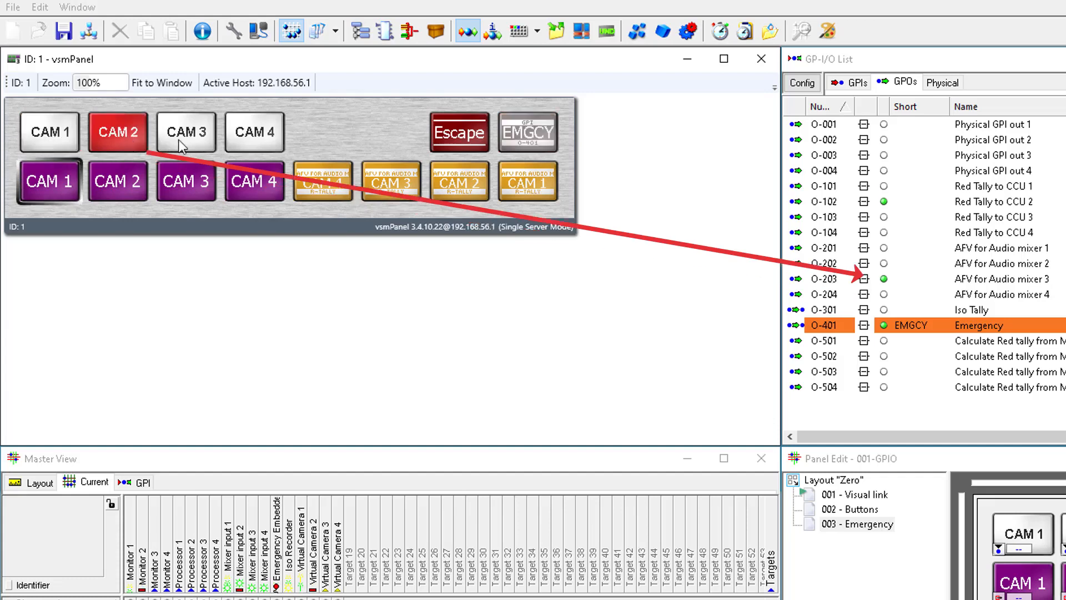
left_click(198, 143)
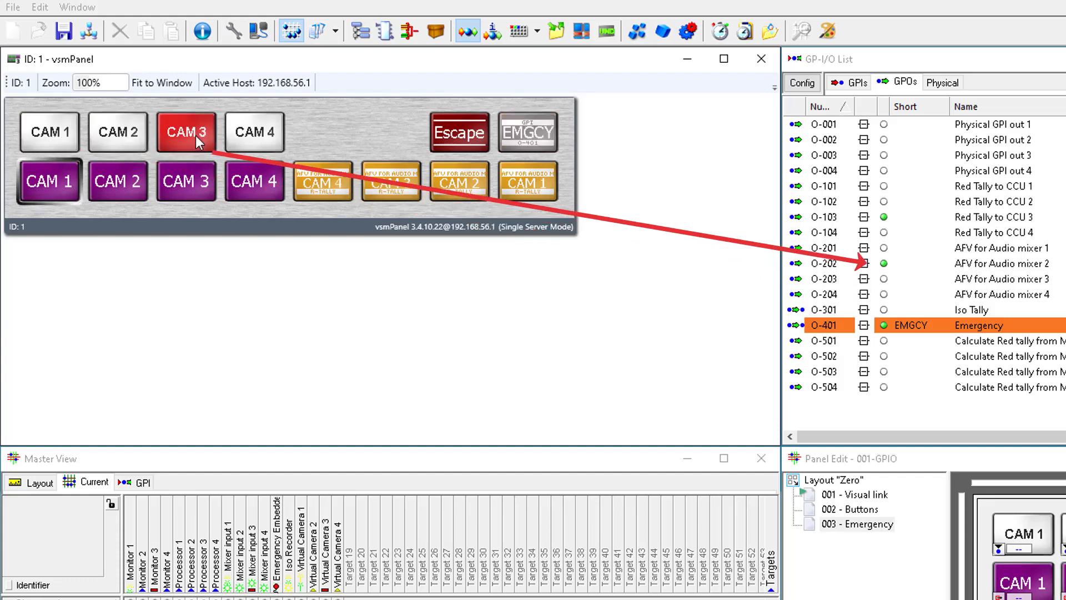
left_click(249, 140)
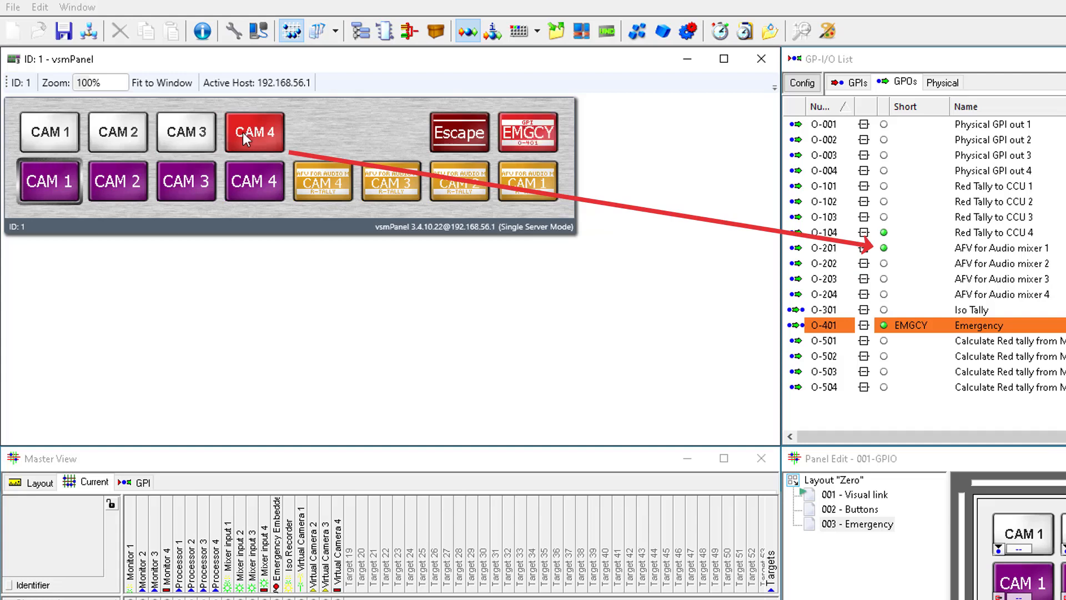
- Clear the camera assignments from the four AFV for Audio mixer buttons on the panel
left_click(309, 184)
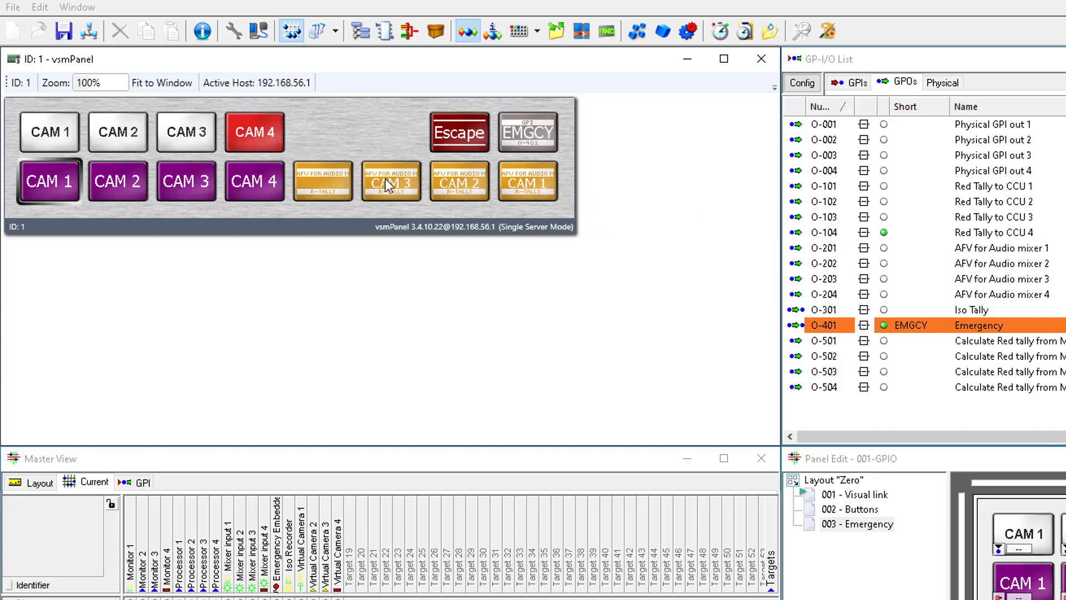
left_click(451, 183)
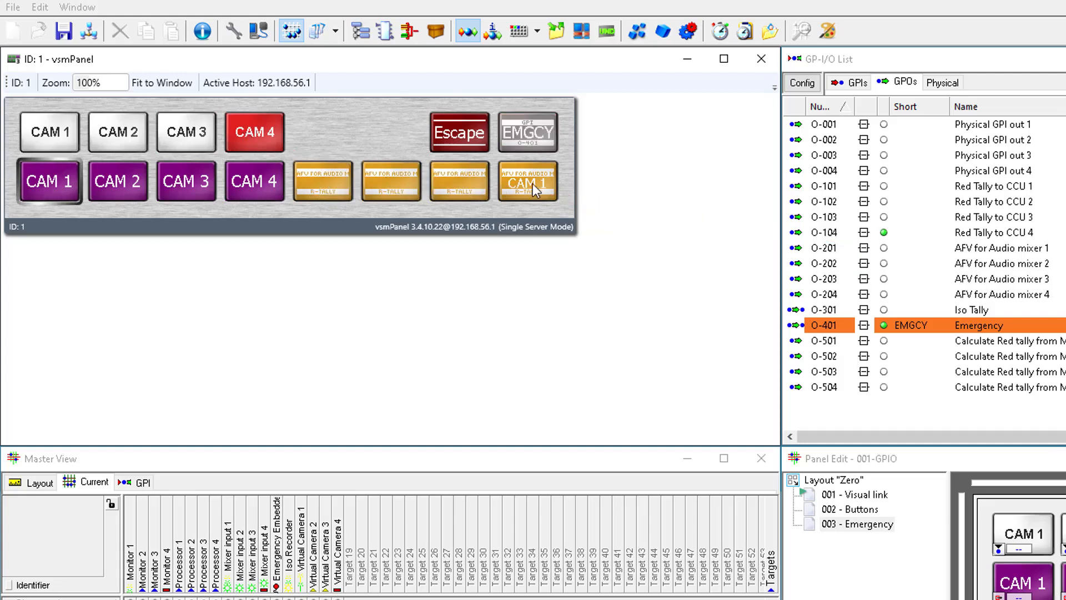
left_click(537, 184)
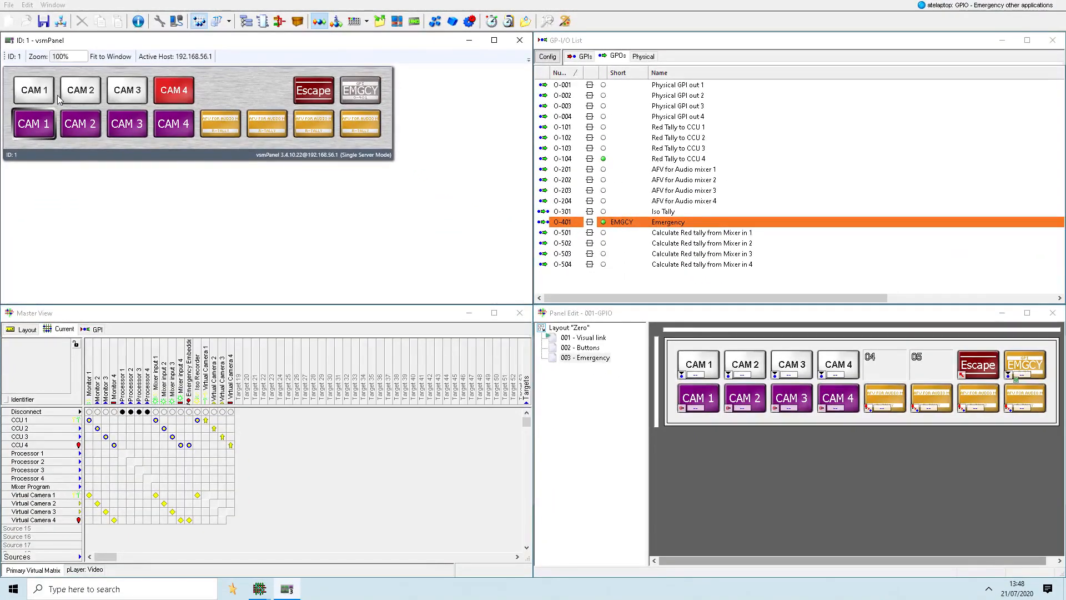
- Switch the emergency source to CAM 1 and open the logic of GPO O-401 Emergency
left_click(54, 97)
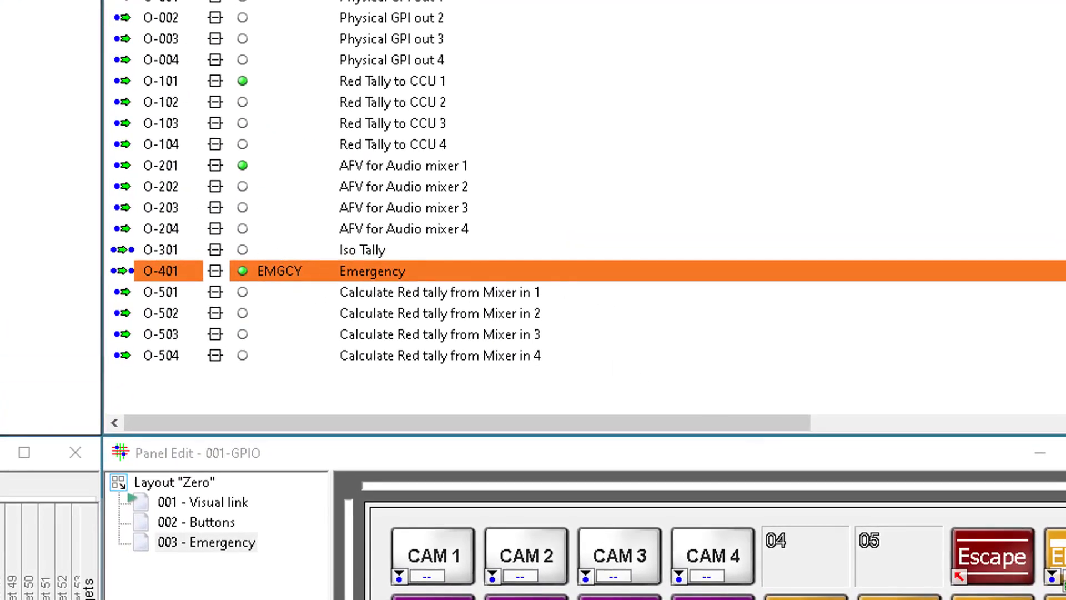
double_click(415, 266)
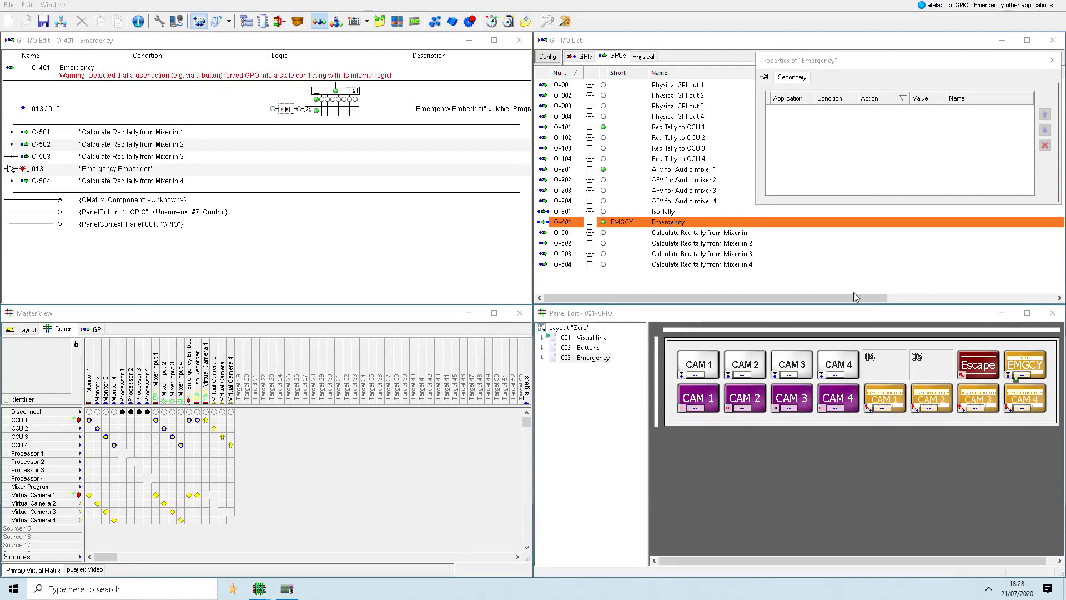
- Save the configuration under the new file name GPIO - Joysticks
left_click(9, 5)
left_click(42, 55)
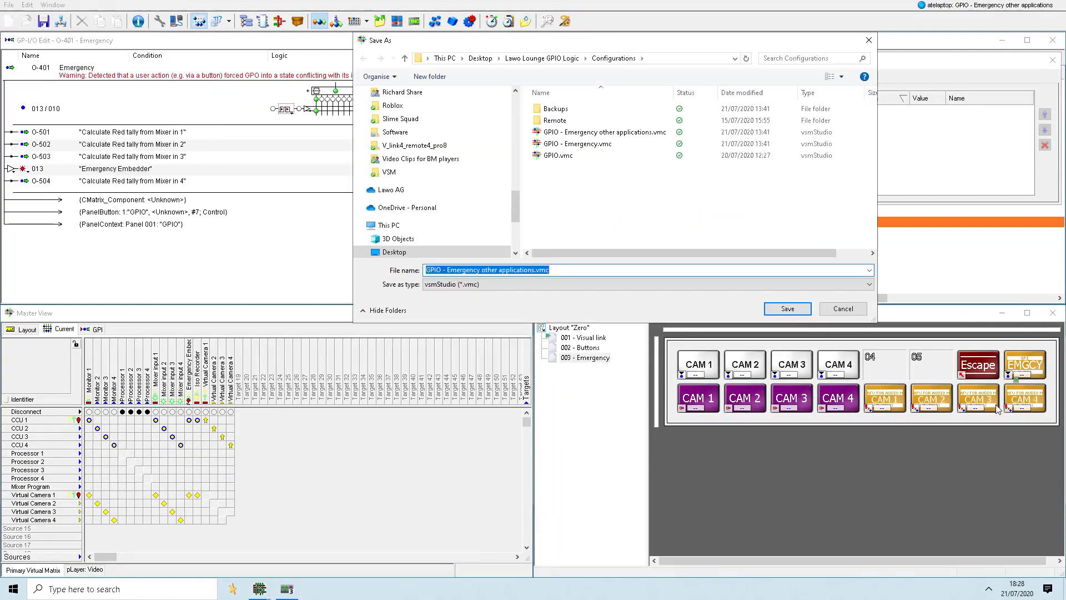
left_click_drag(447, 269, 562, 276)
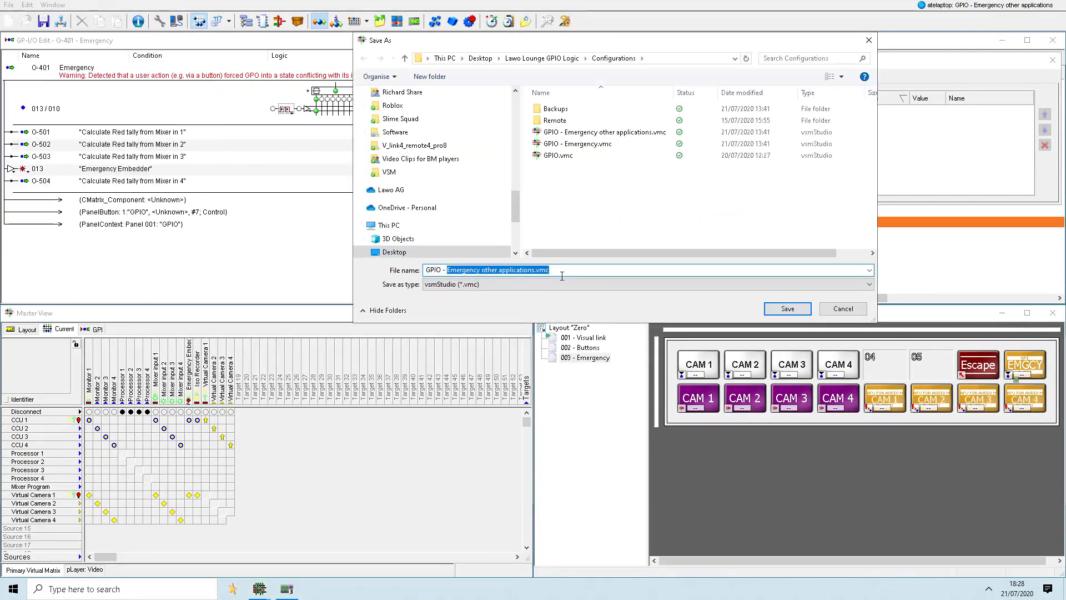
type("Joysticks")
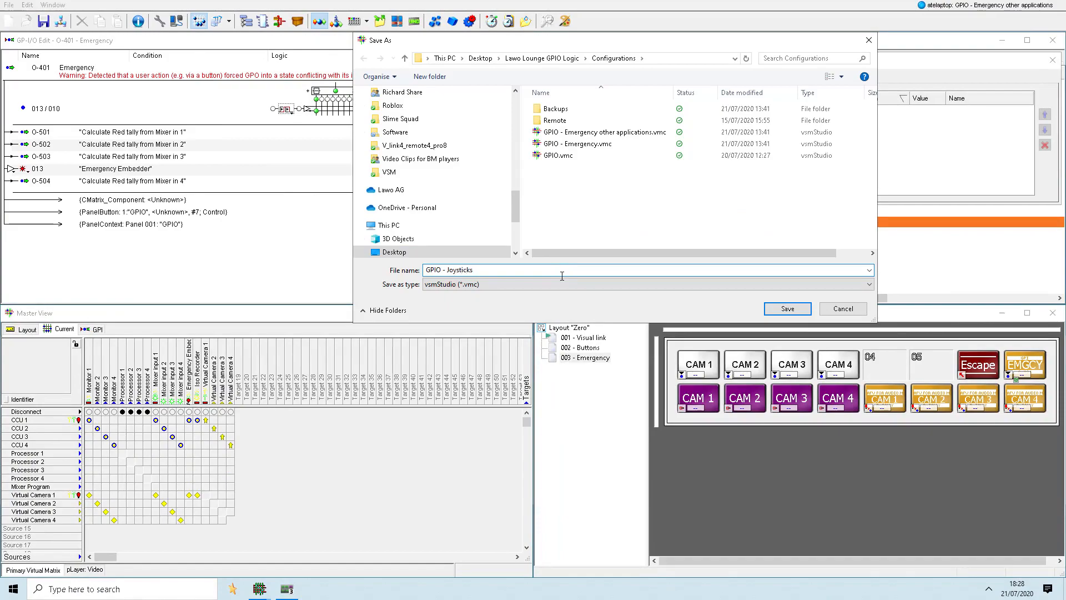
key("Return")
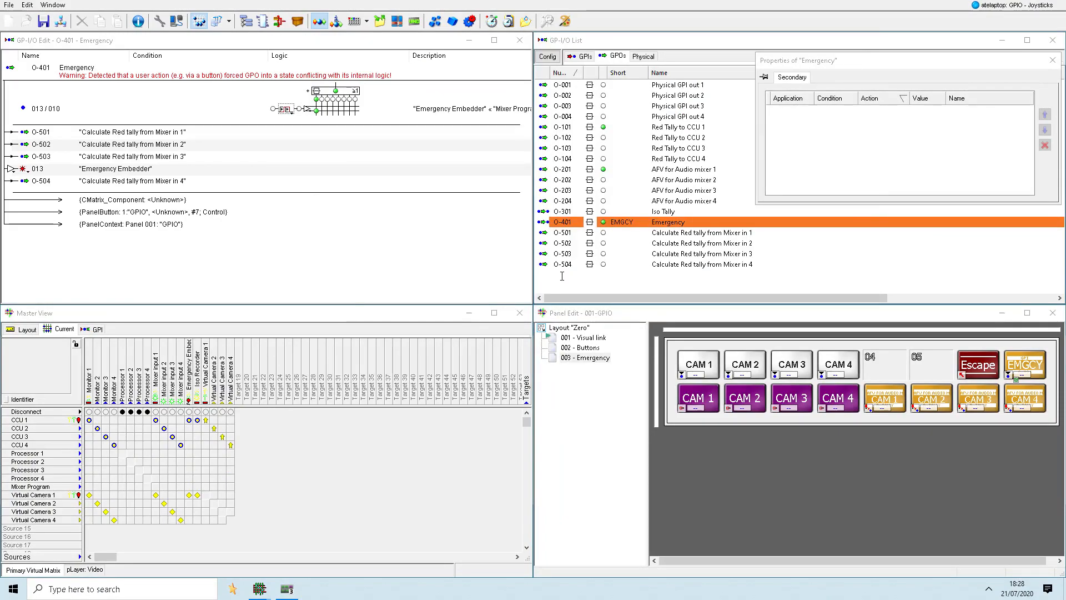
- Create the GPIs Joystick 1 to Joystick 4 as an enumerated range starting at number 301
right_click(355, 156)
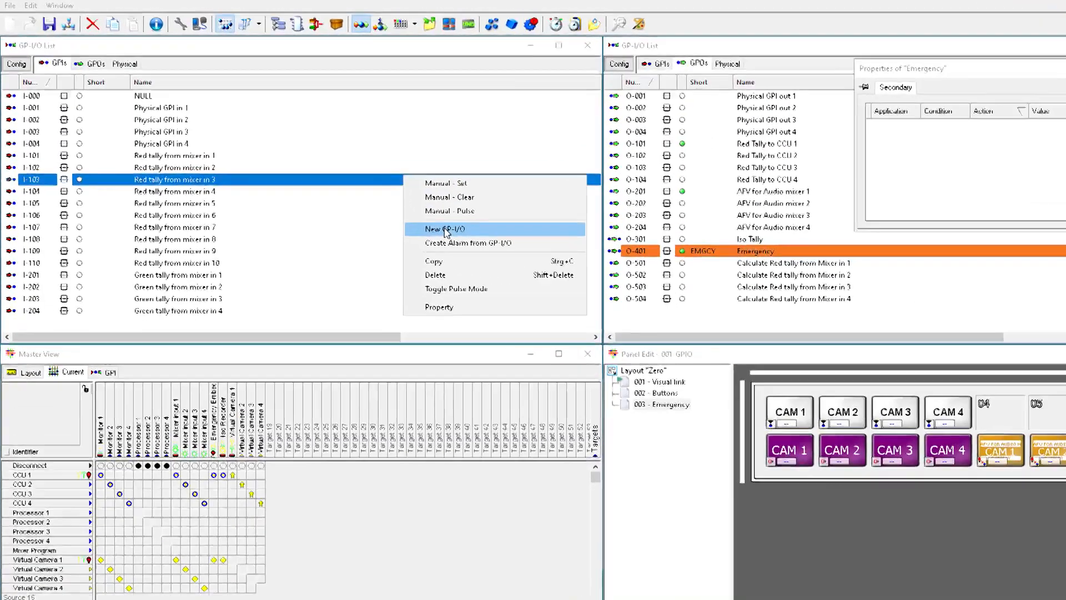
left_click(395, 204)
type("301")
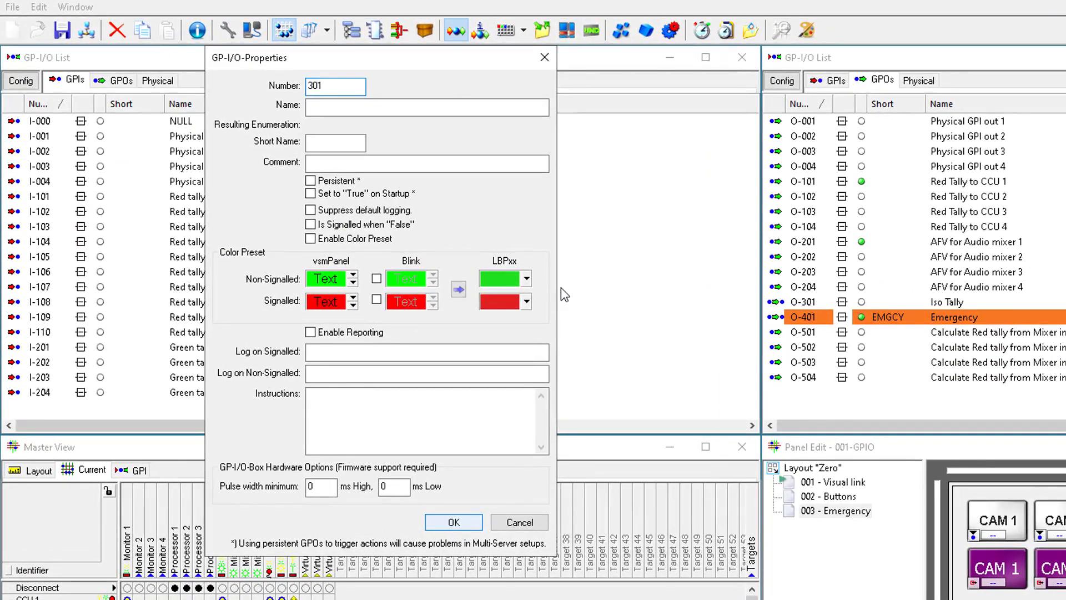
key("Tab")
type("Joysti")
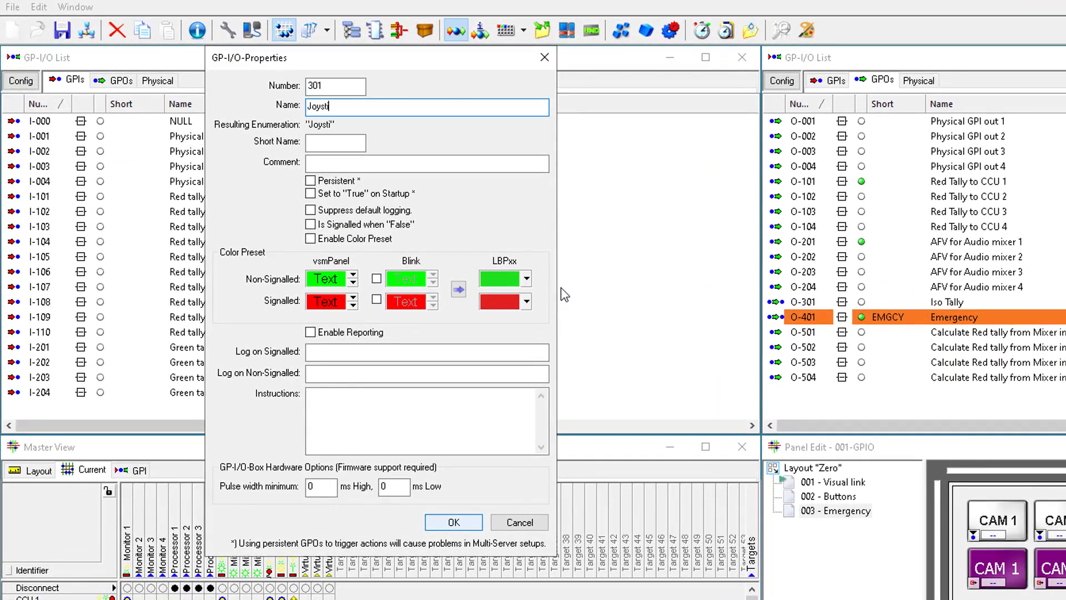
type("ck (1-4)")
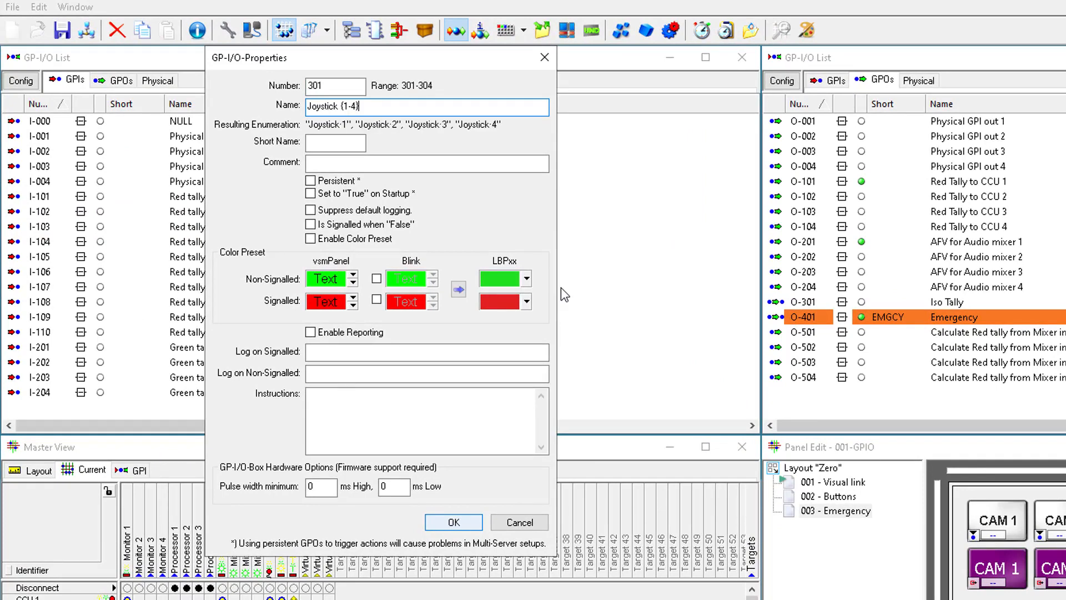
key("Return")
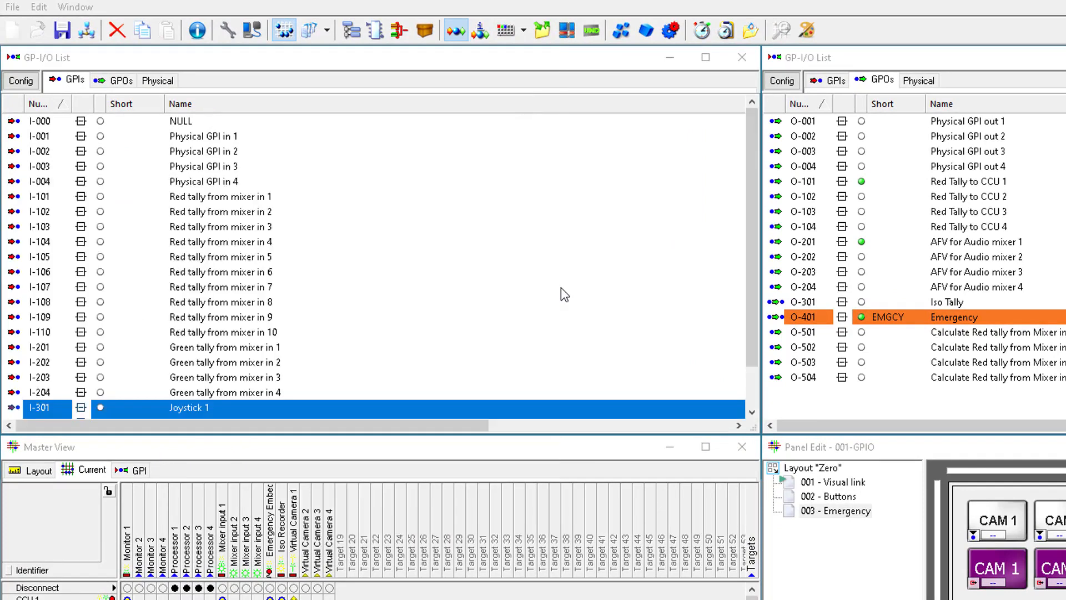
- Create the GPOs named Joystick {1-4} sensor as an enumerated range starting at number 601
right_click(852, 309)
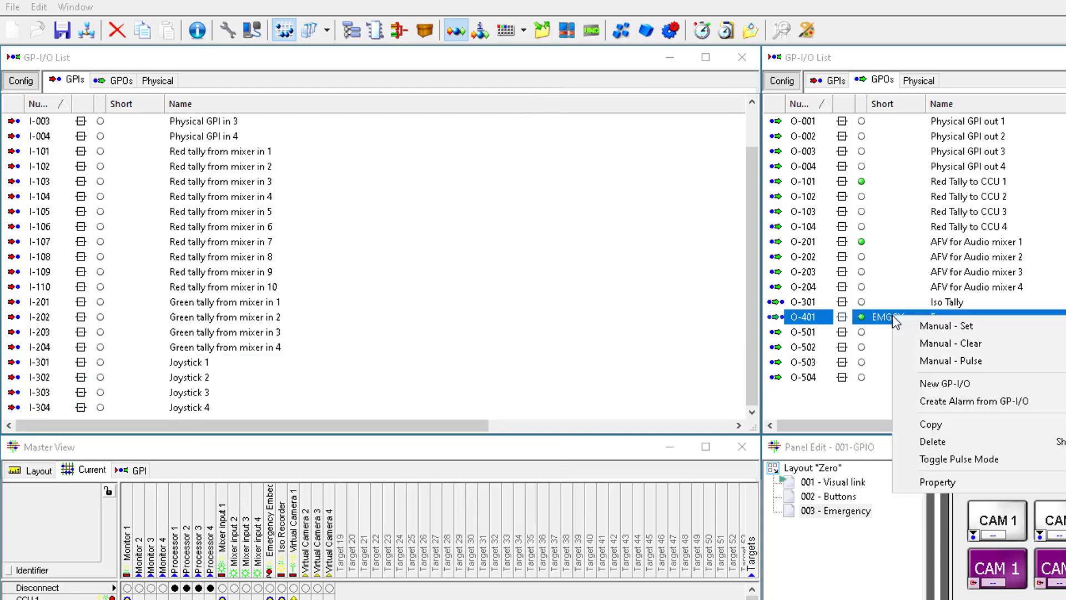
left_click(884, 383)
key("Tab")
type("Jo")
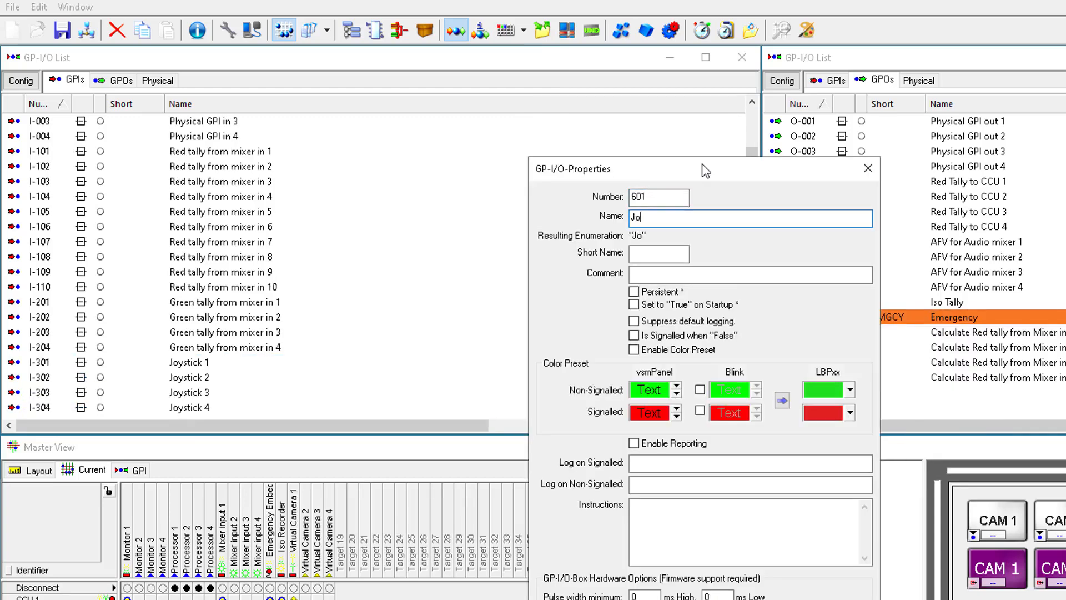
type("ystick {1-4} sensor")
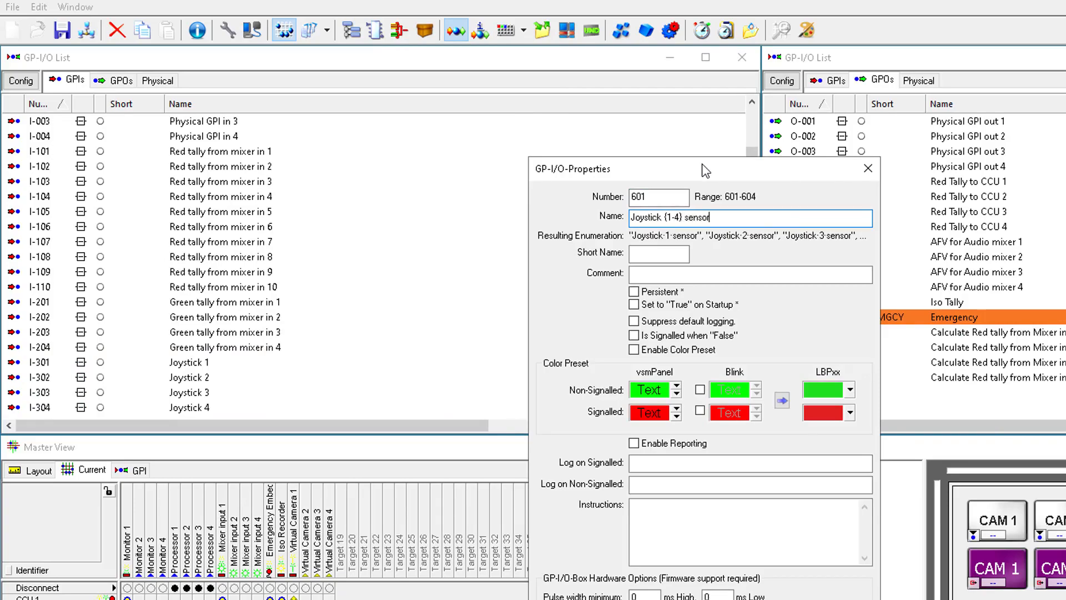
key("Return")
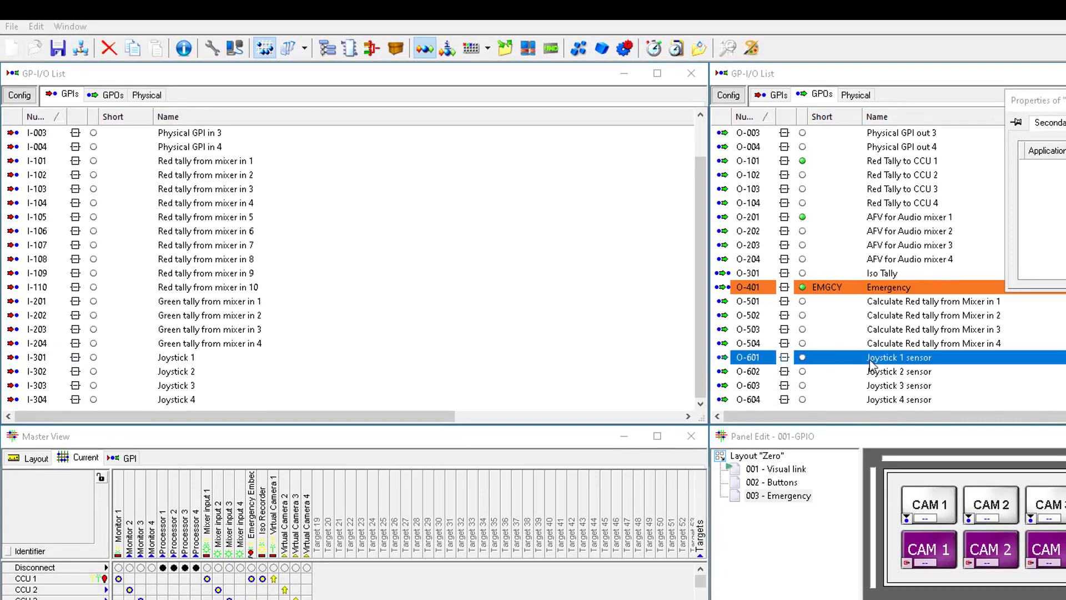
- Link the Joystick GPIs to their matching Joystick sensor GPOs
left_click_drag(186, 384, 879, 405)
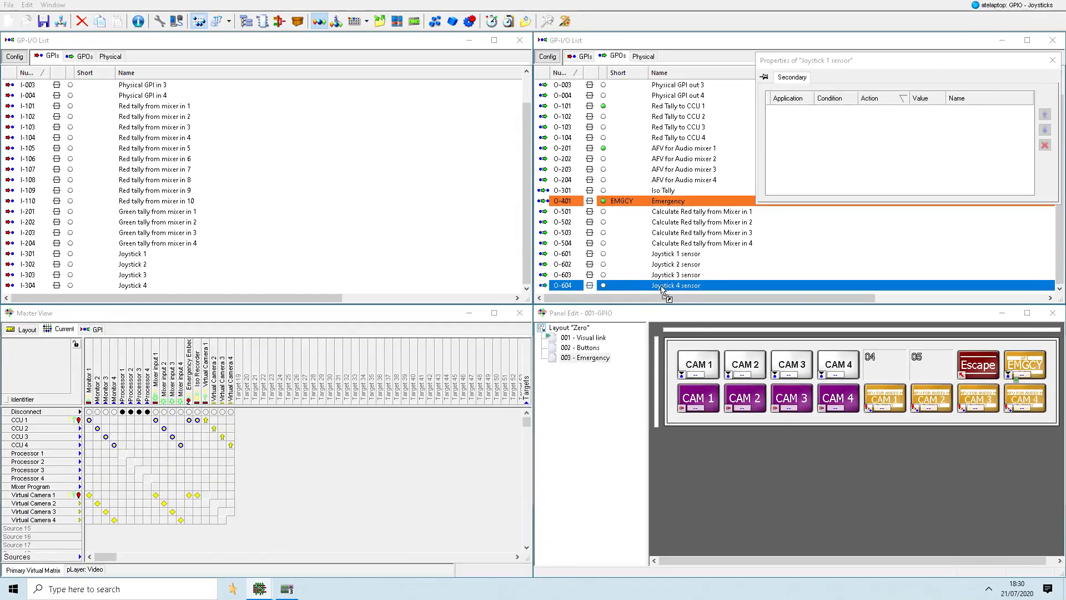
left_click_drag(662, 286, 661, 287)
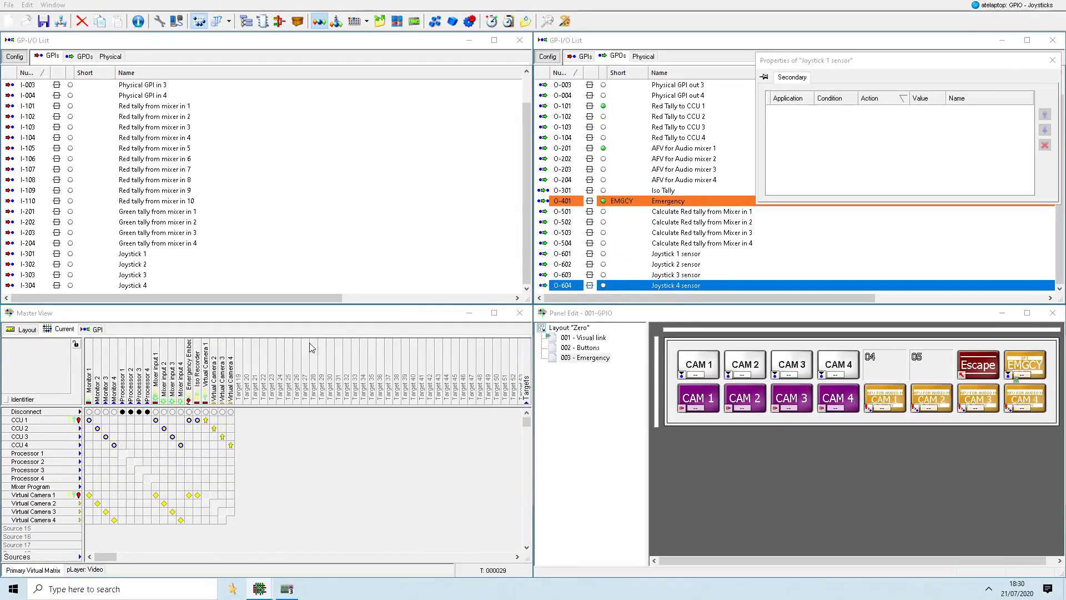
- In the GPI matrix, link Joystick 1 to 4 to the crosspoints of Monitor 1 with Virtual Camera 1 to 4, respectively
left_click(98, 331)
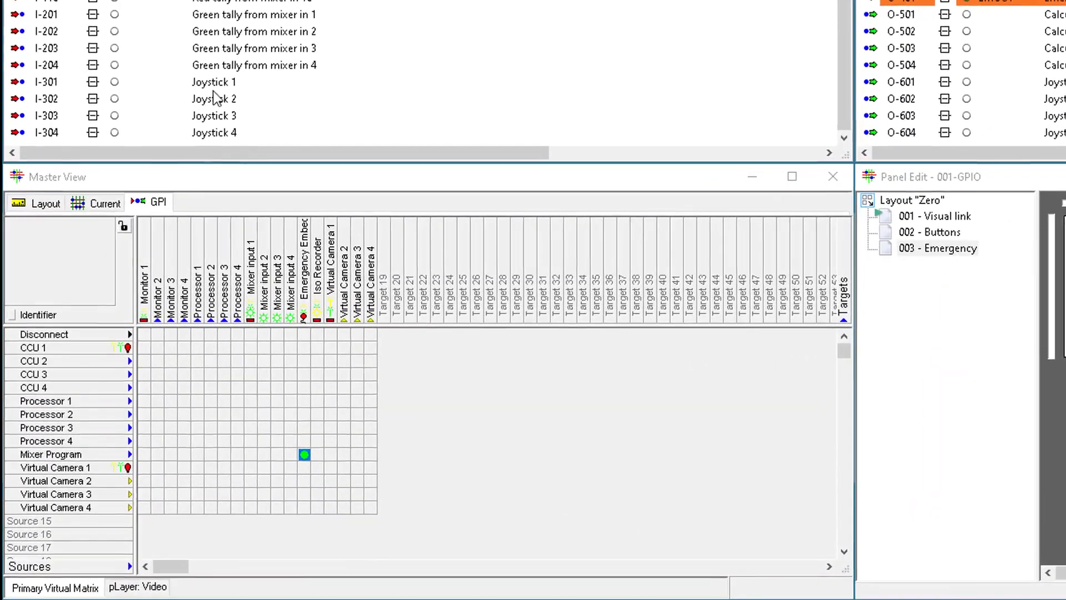
left_click_drag(218, 89, 146, 471)
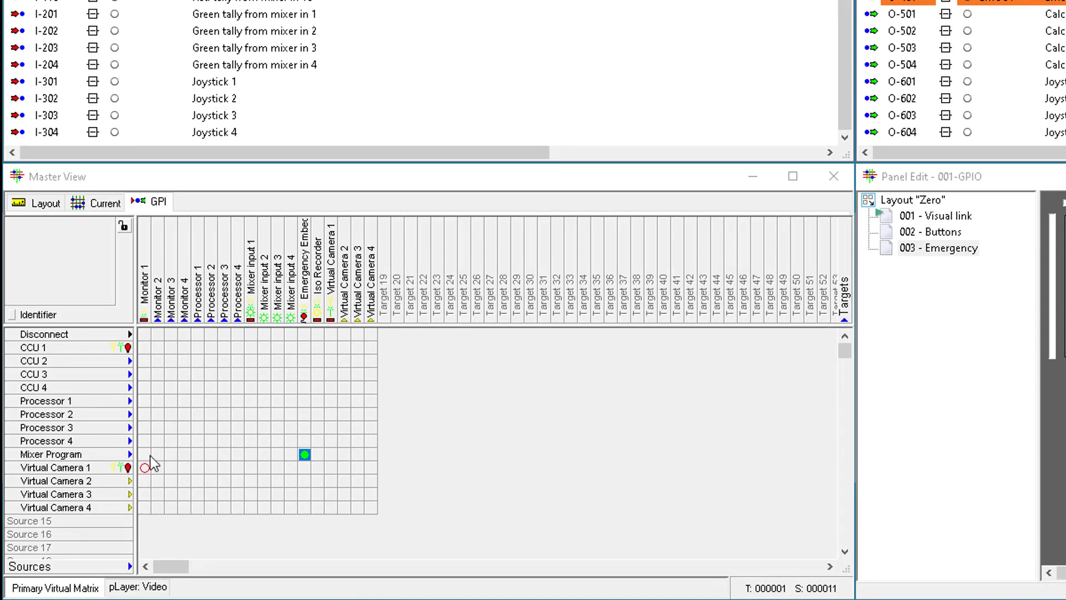
left_click_drag(220, 103, 145, 481)
left_click_drag(217, 119, 146, 494)
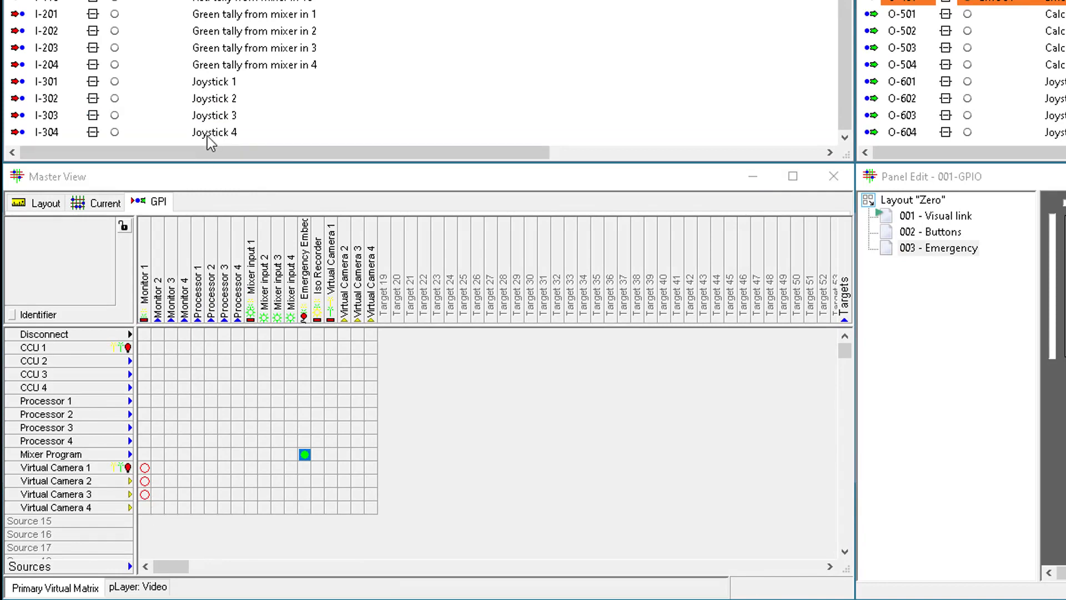
left_click_drag(207, 136, 144, 505)
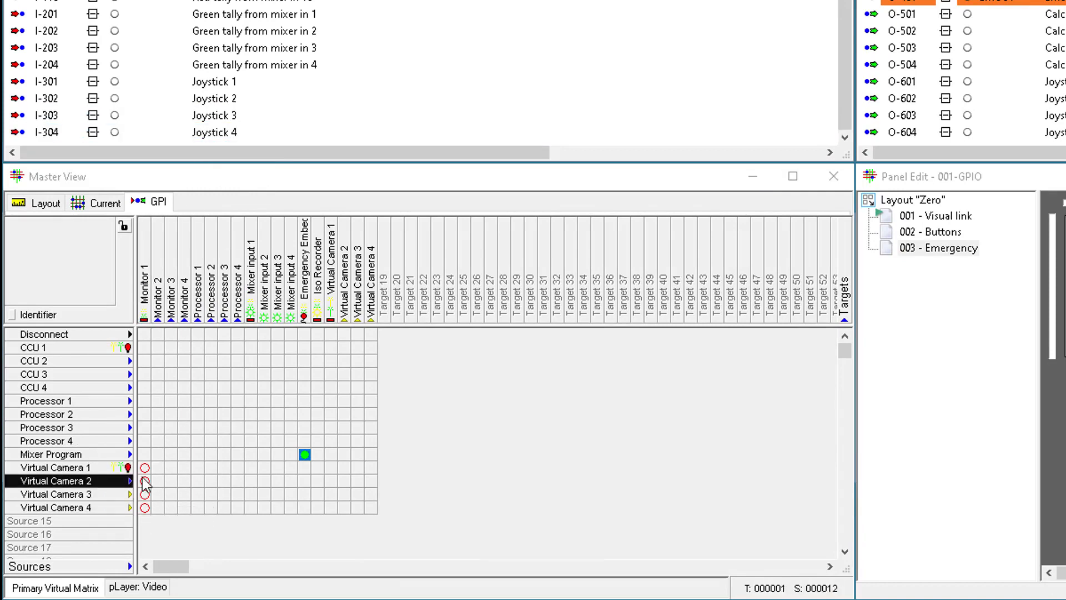
- Inspect the GPI links on the Virtual Camera 1 to Monitor 1 and Mixer Program to Emergency Embedder crosspoints
left_click(143, 470)
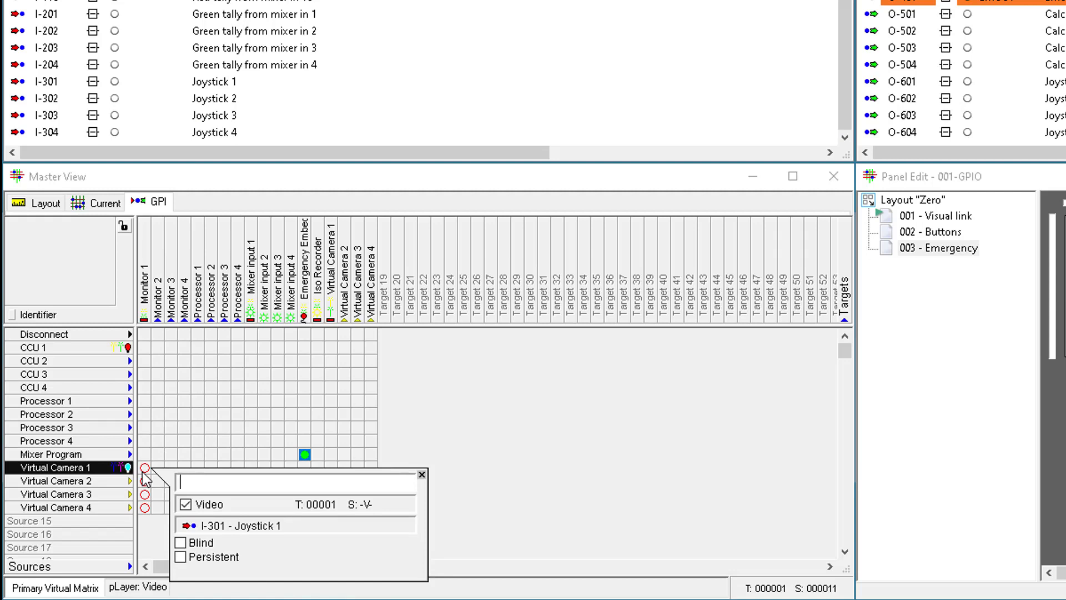
left_click(306, 454)
left_click(304, 454)
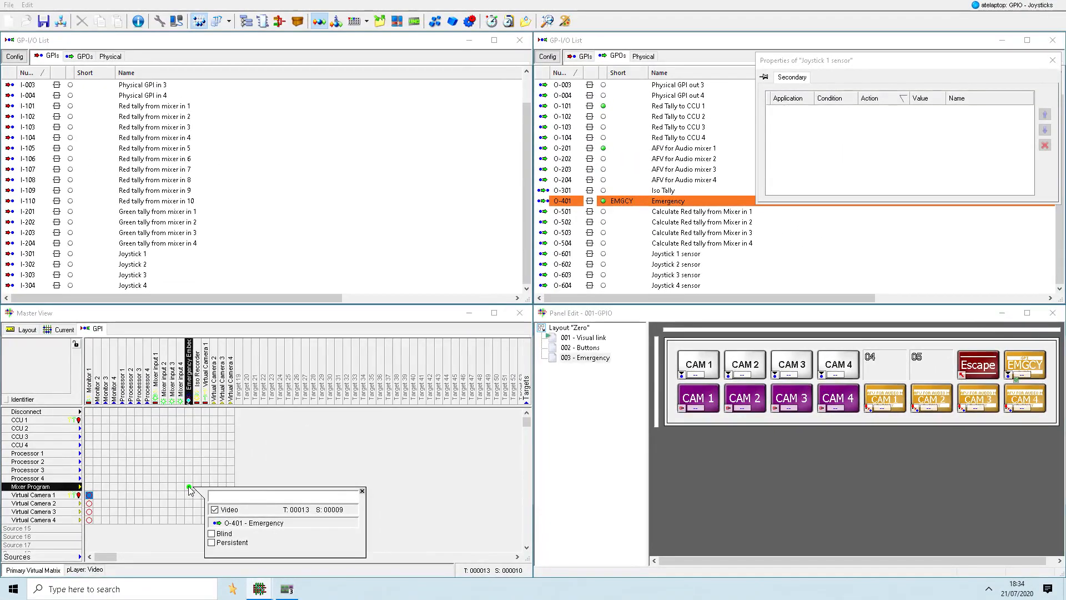
- Test the joystick GPIs by manually pulsing Joystick 2, Joystick 3 and Joystick 4
left_click(144, 265)
right_click(143, 267)
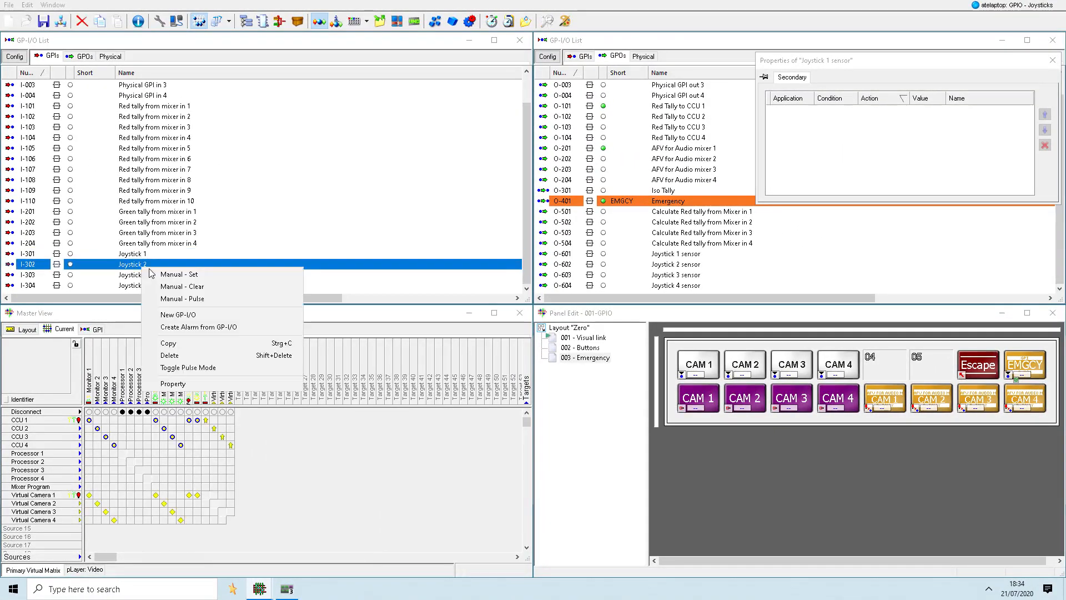
left_click(173, 298)
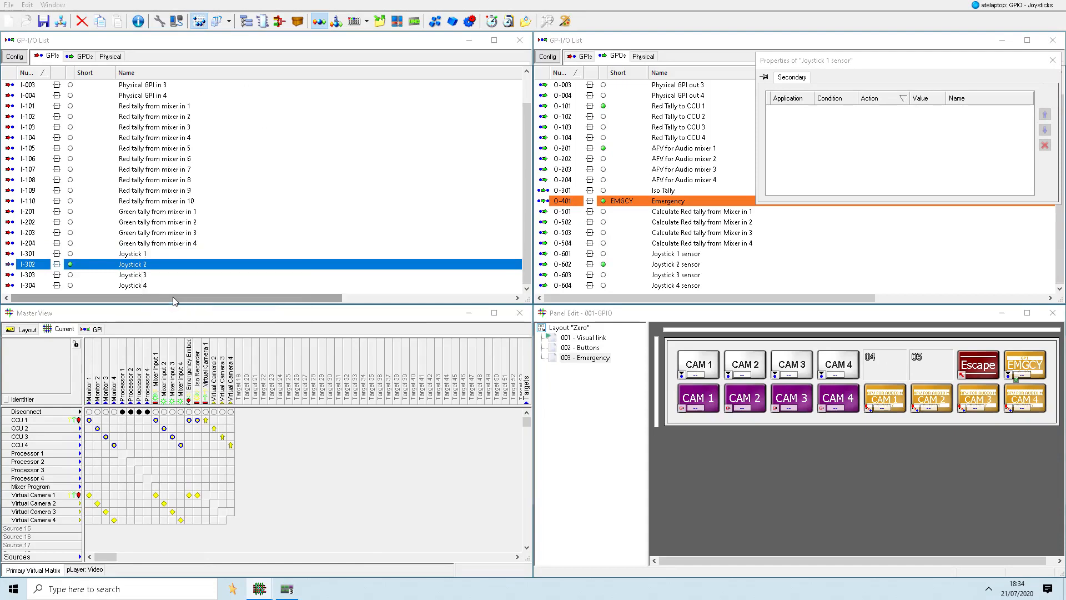
left_click(145, 276)
right_click(145, 276)
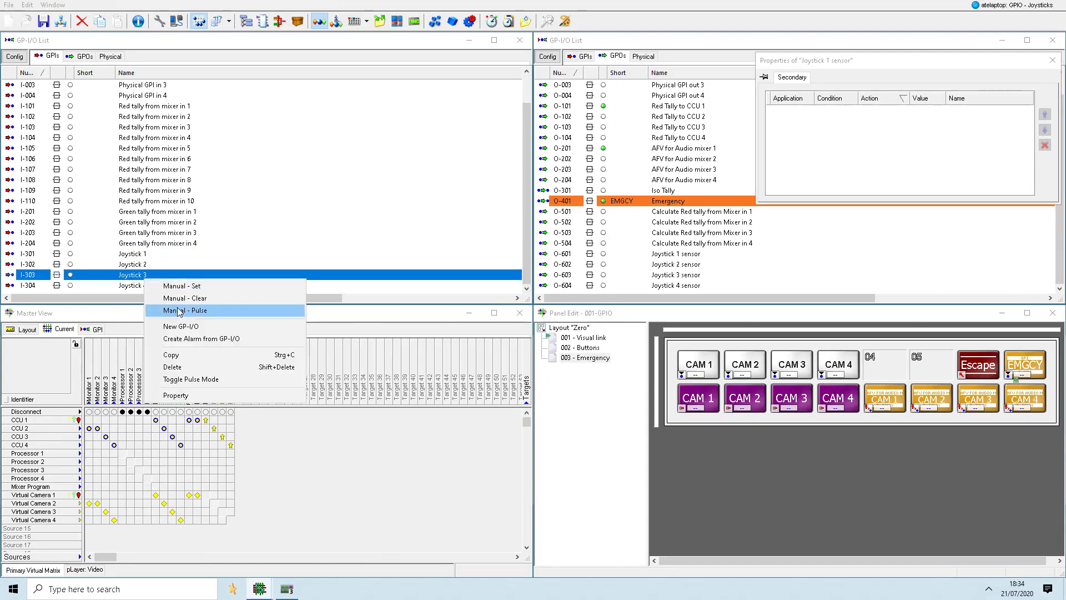
left_click(166, 305)
right_click(139, 286)
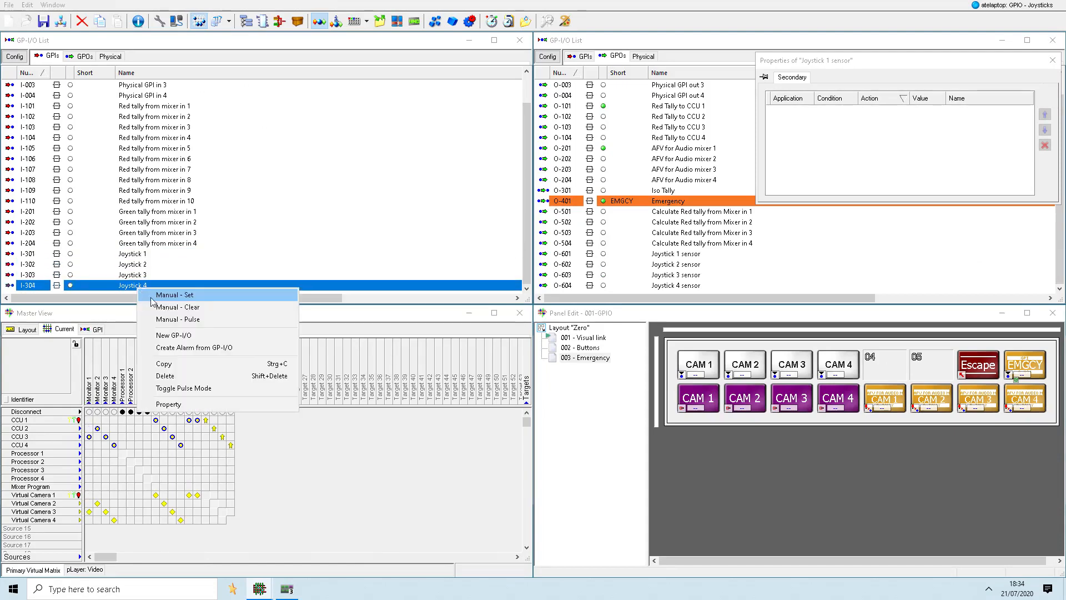
left_click(177, 318)
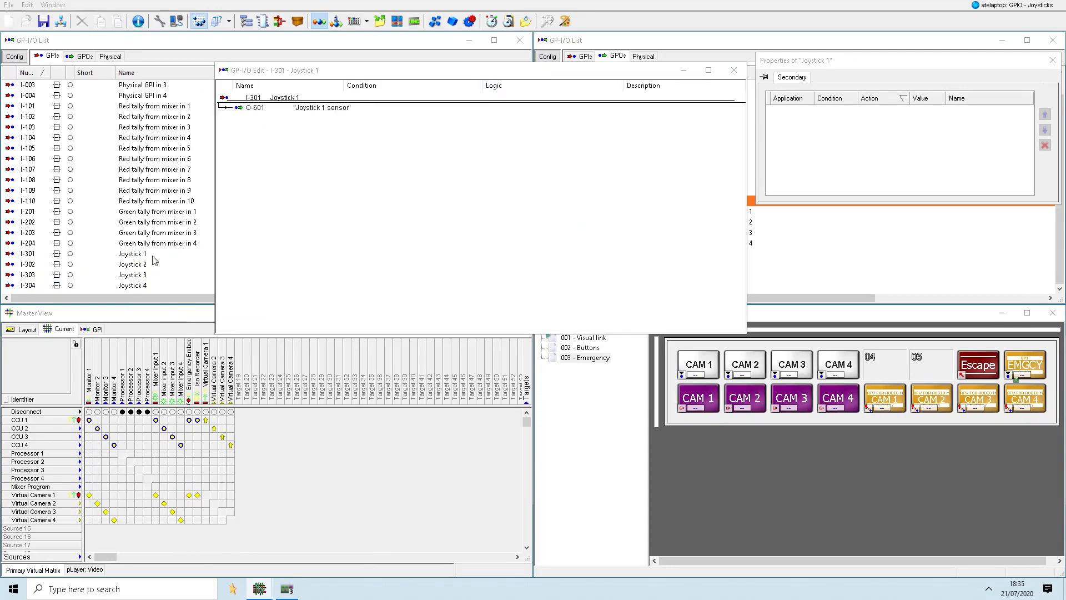
- Remove the Monitor 1 crosspoint entries from the logic of the Joystick 2, Joystick 3 and Joystick 4 GPIs and close the editor
double_click(148, 264)
right_click(311, 120)
left_click(324, 128)
double_click(135, 273)
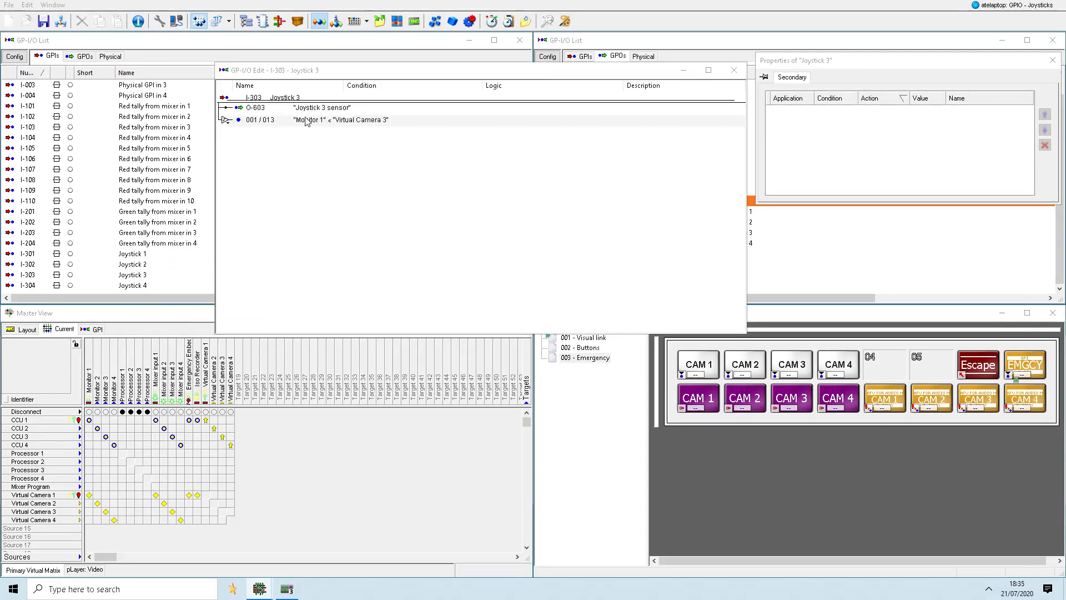
right_click(306, 120)
left_click(326, 127)
double_click(135, 286)
right_click(313, 125)
left_click(330, 132)
left_click(734, 70)
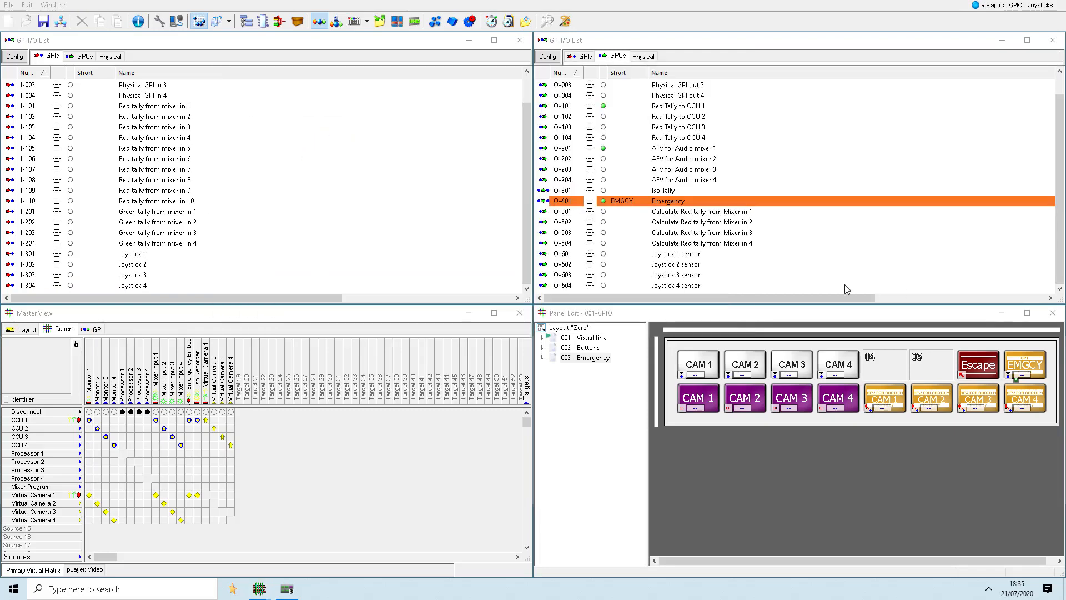
- On panel page 001 - Visual link, delete the Visual Link gadget and place the four Joystick sensor GPOs as buttons starting at slot 02
left_click(587, 340)
left_click(747, 348)
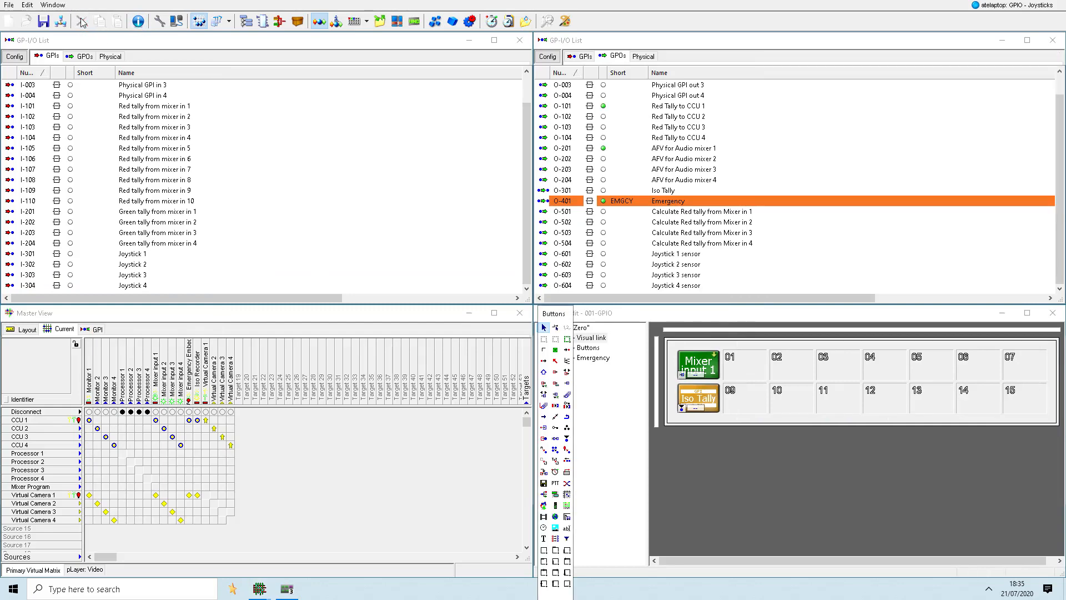
left_click(677, 254)
left_click(678, 285, "shift")
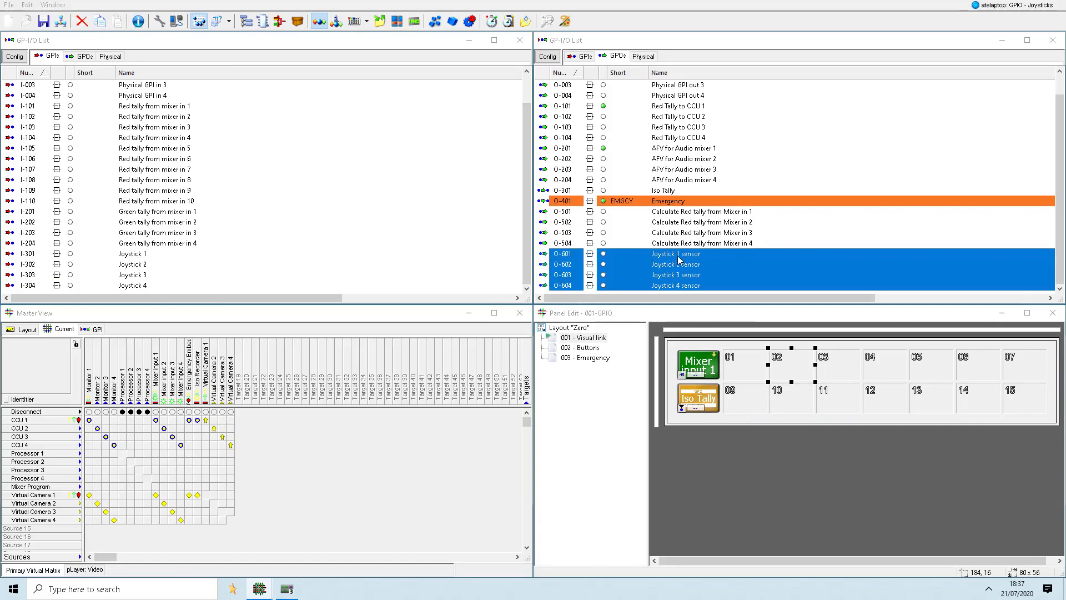
left_click_drag(678, 256, 781, 359)
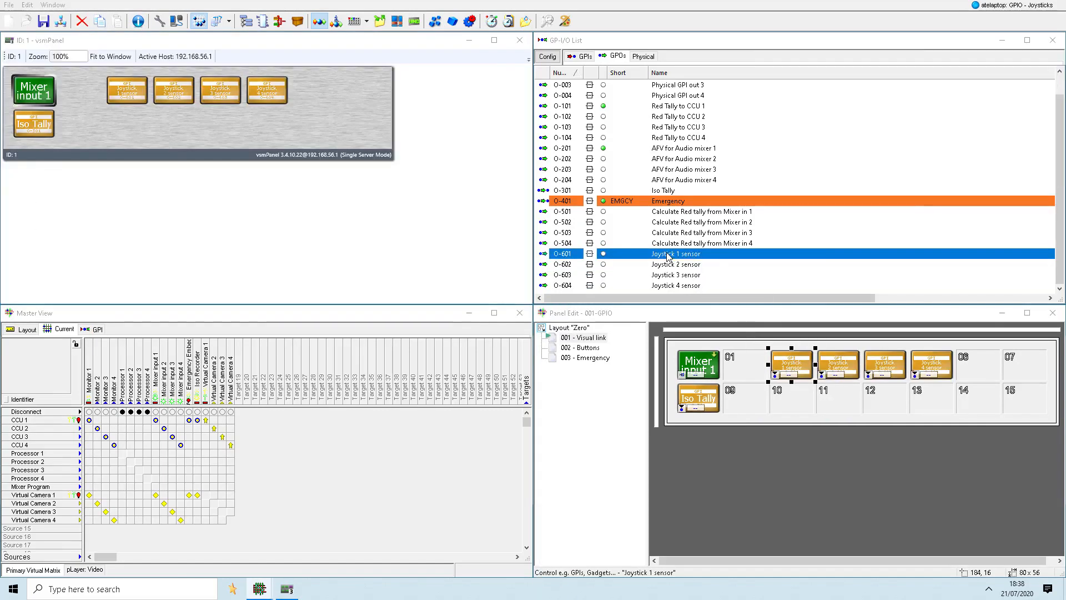
- Give the Joystick 1 sensor and Joystick 2 sensor GPOs the short names JO 1 and JO 2
right_click(667, 253)
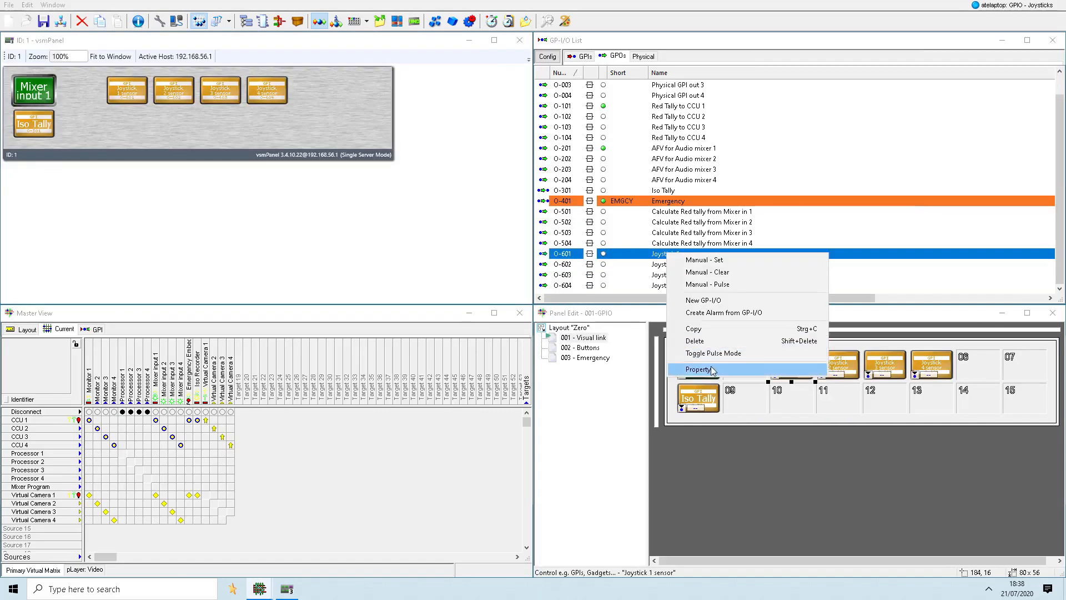
left_click(698, 369)
key("Tab")
type("JO 1")
key("Return")
right_click(702, 267)
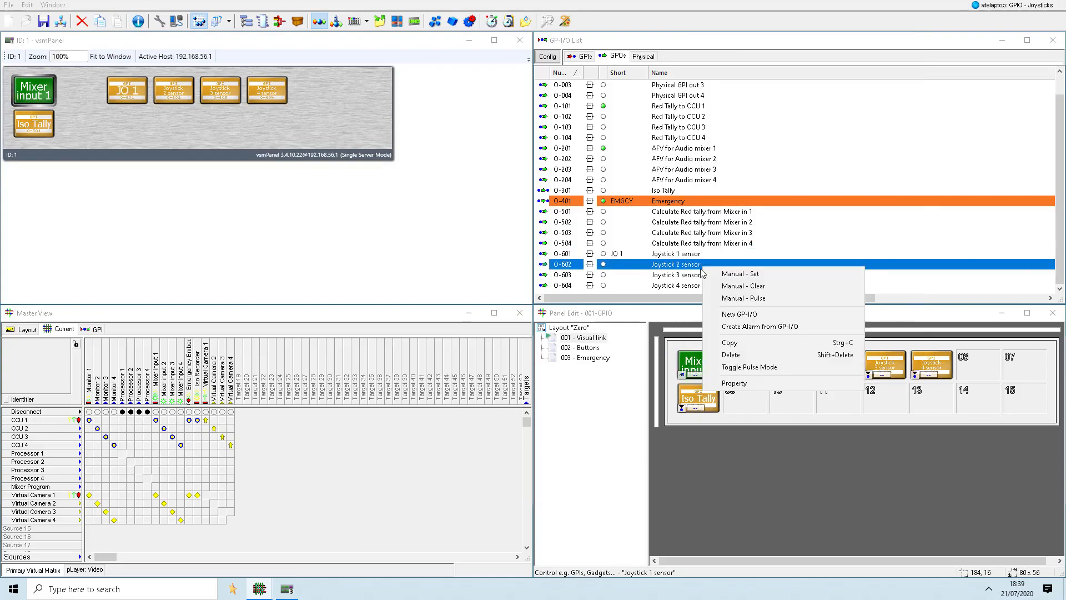
left_click(734, 383)
key("Tab")
type("JO 2")
key("Return")
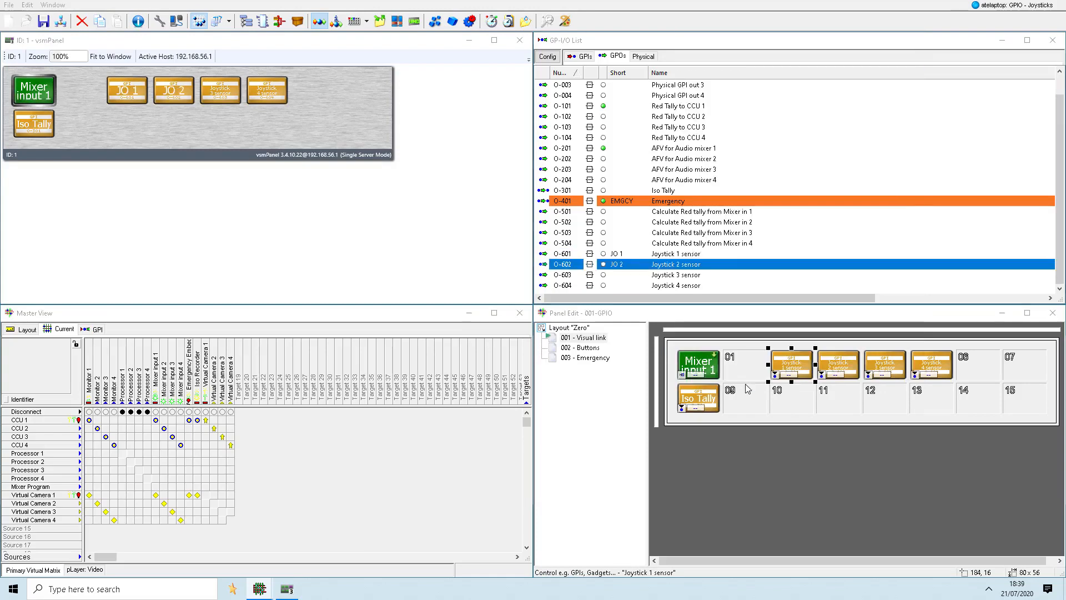
- Give the Joystick 3 sensor and Joystick 4 sensor GPOs the short names JO 3 and JO 4
right_click(689, 277)
left_click(720, 393)
key("Tab")
type("JO 3")
key("Return")
right_click(688, 286)
left_click(720, 402)
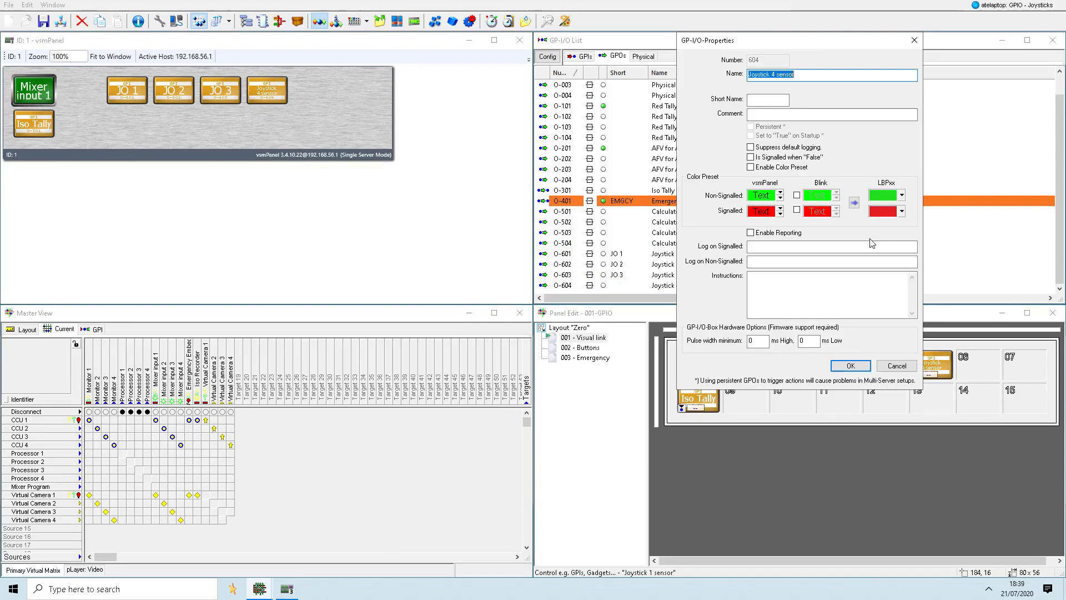
key("Tab")
type("JO 4")
key("Return")
- Convert the JO 1 to JO 4 panel buttons to the Assign GPI to Switchable Node function
left_click(933, 364)
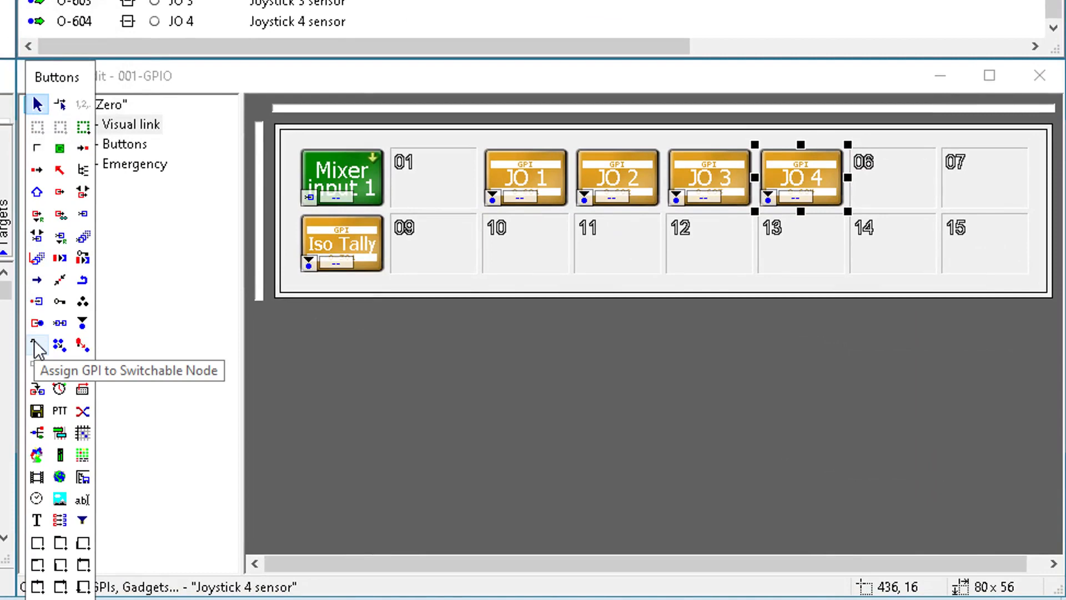
left_click(35, 345)
key("space")
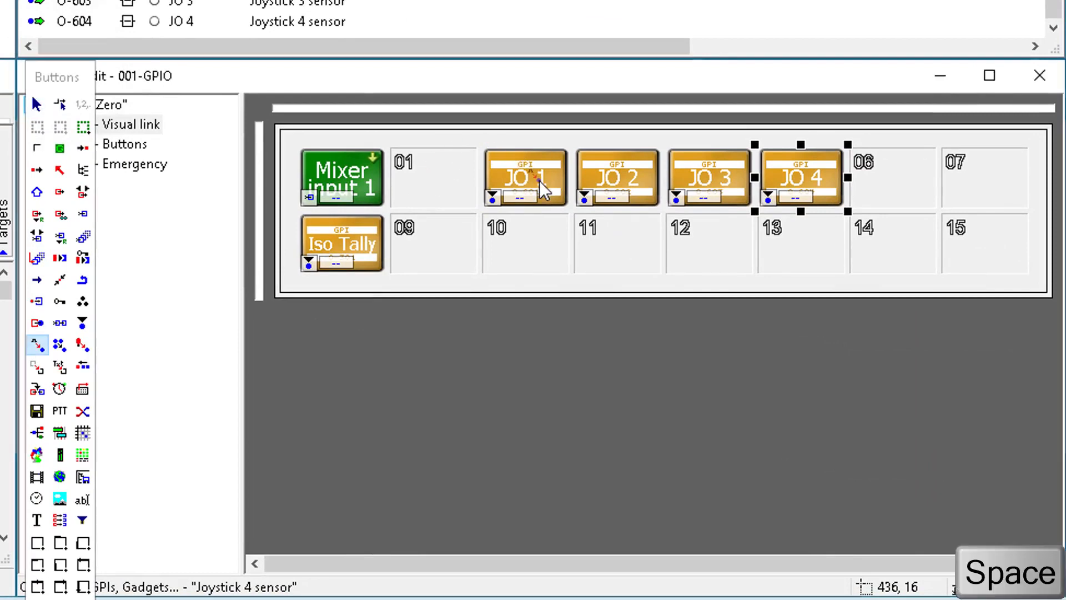
left_click(538, 181)
left_click(597, 178)
left_click(689, 179)
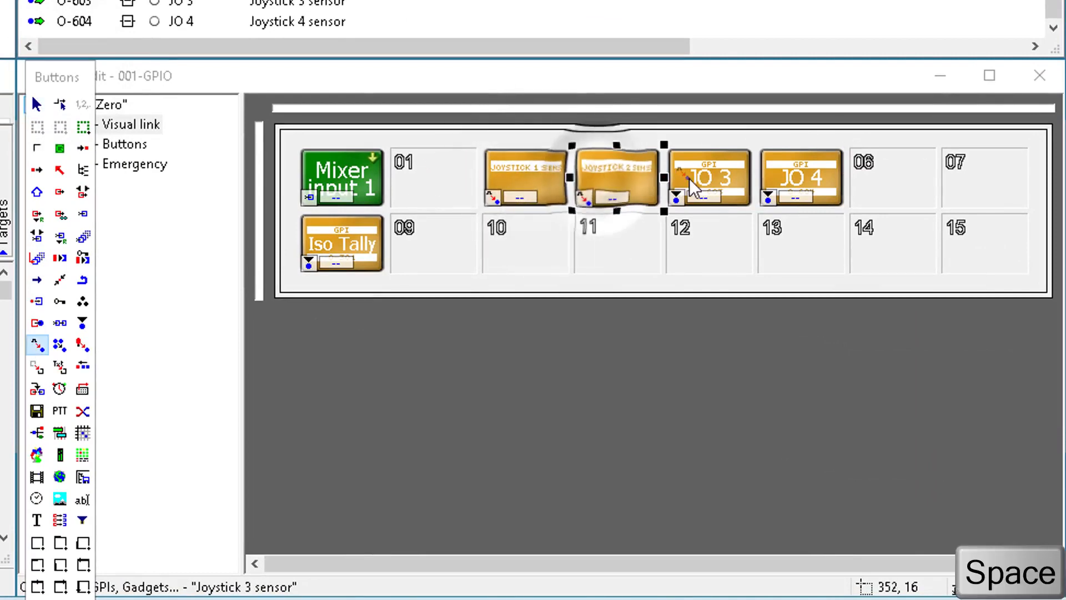
left_click(778, 172)
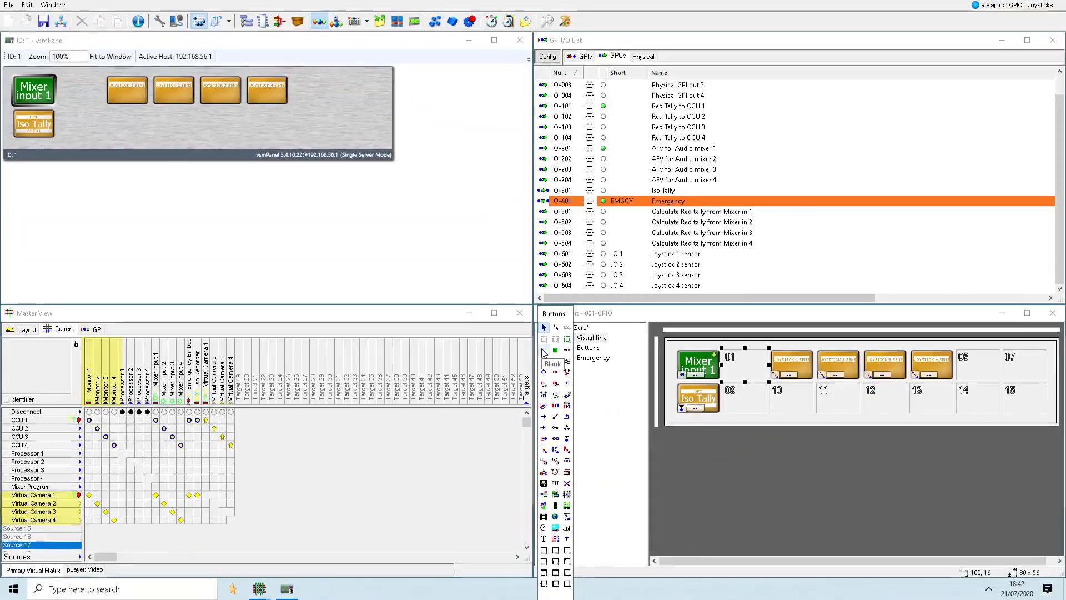
- Replace the Iso Tally button on the panel with target buttons for Monitor 1 to Monitor 4, starting at slot 08
left_click(691, 401)
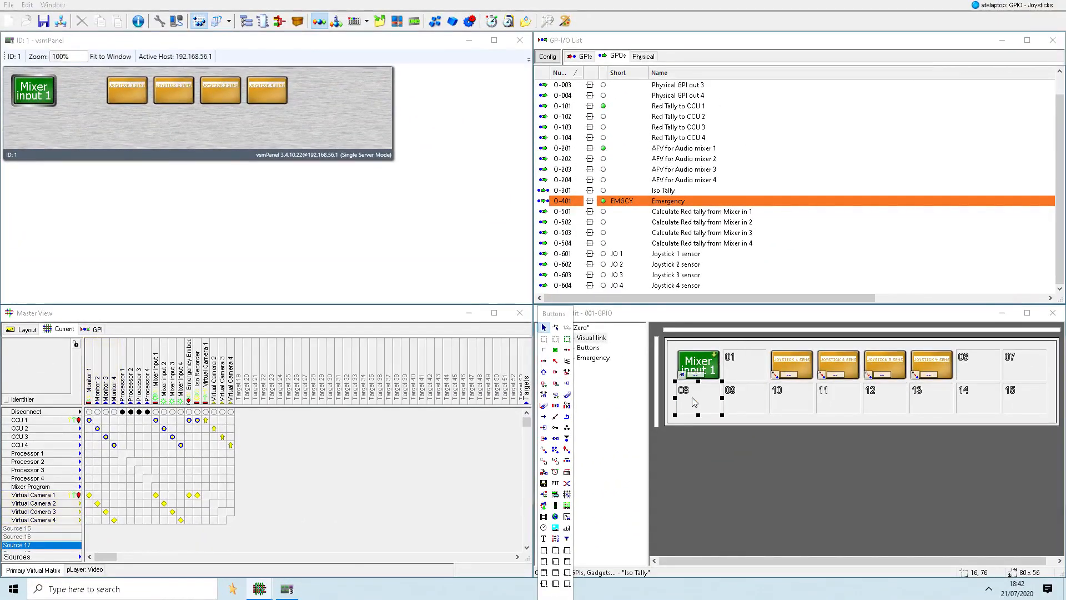
left_click(655, 421)
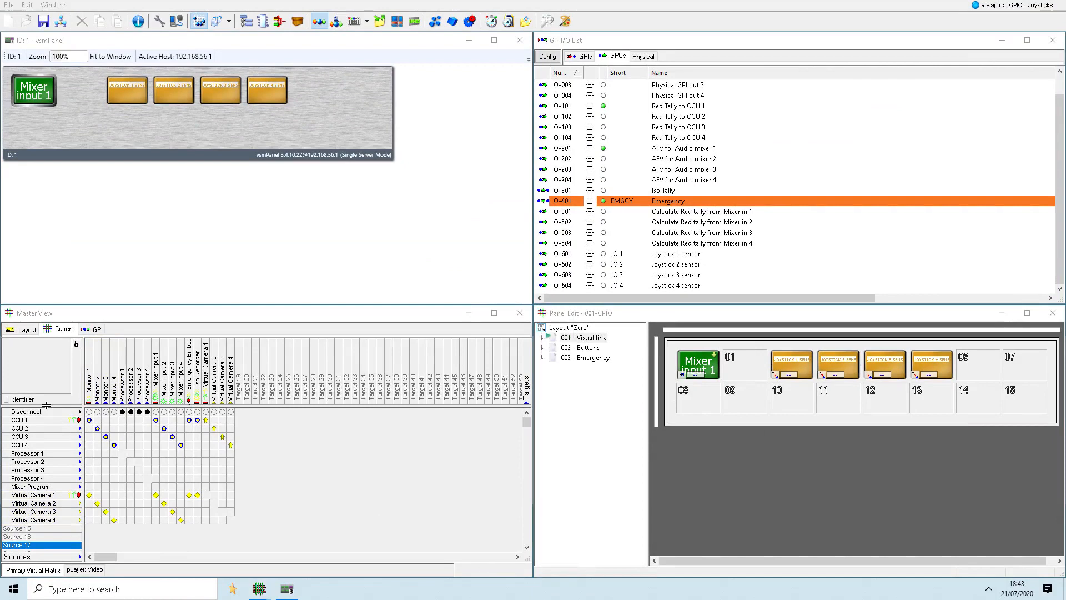
left_click(90, 389)
left_click(113, 390, "shift")
left_click_drag(106, 390, 698, 401)
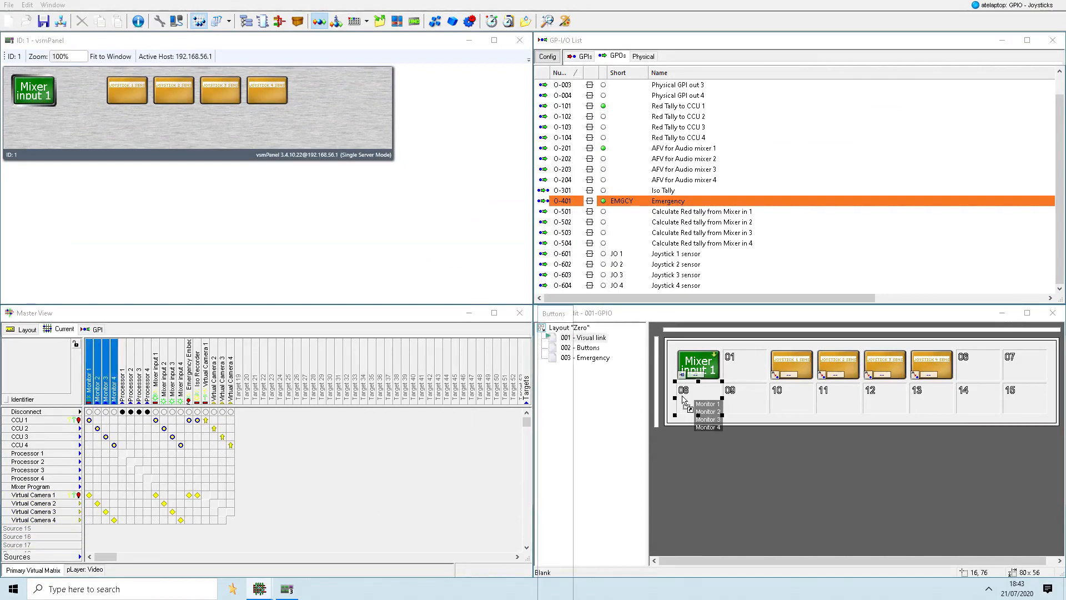
- Place Virtual Camera 1 to Virtual Camera 4 as source buttons on the panel, starting at slot 12
left_click(34, 495)
left_click(34, 520, "shift")
left_click_drag(34, 520, 872, 405)
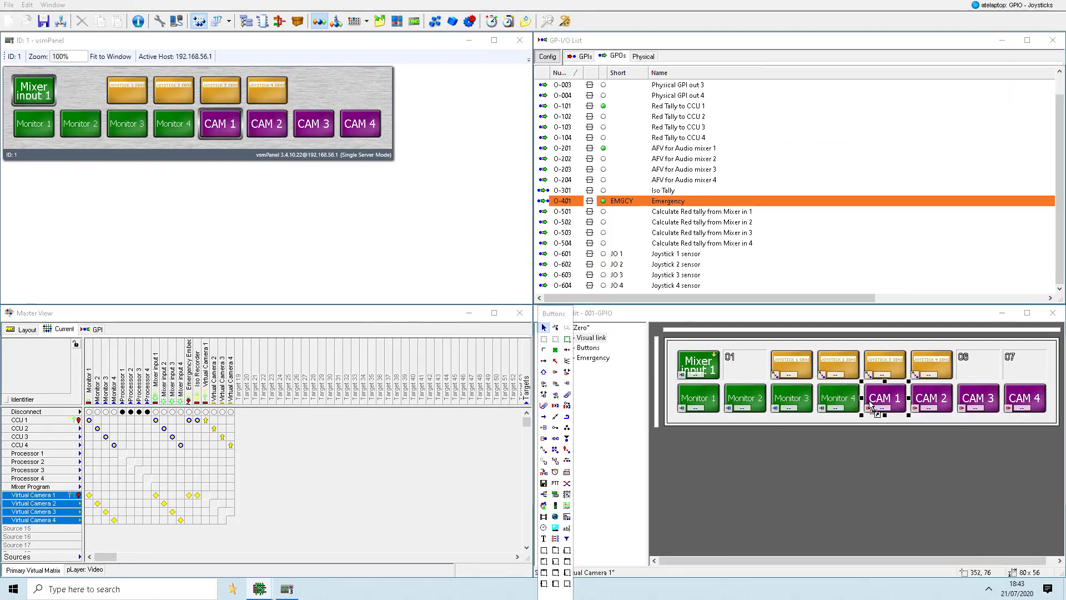
- Create a new GPO numbered 605 with the name No Joystick
left_click(666, 285)
right_click(665, 285)
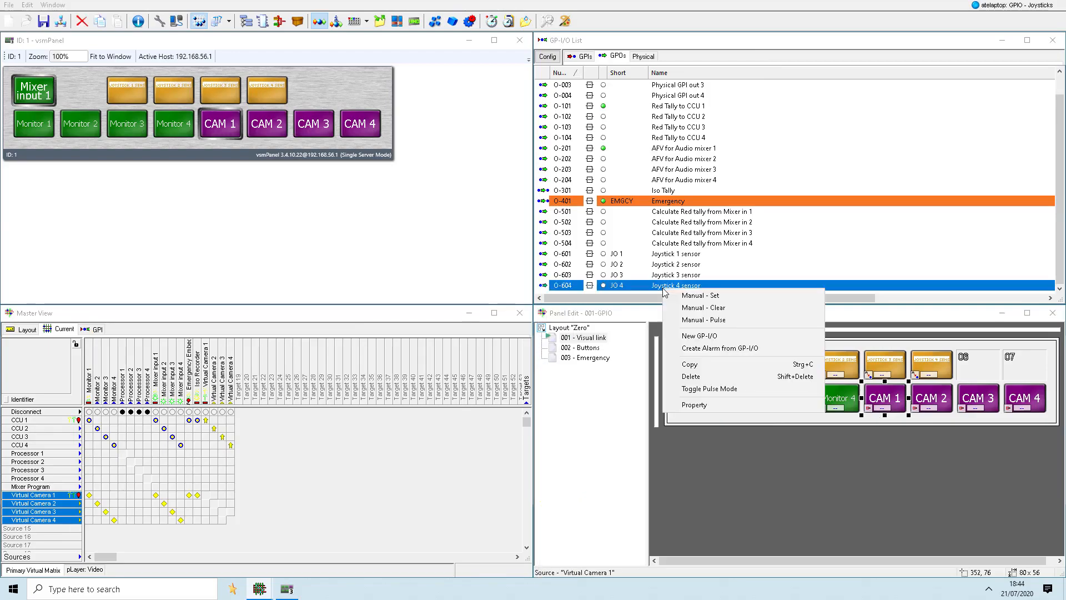
left_click(707, 335)
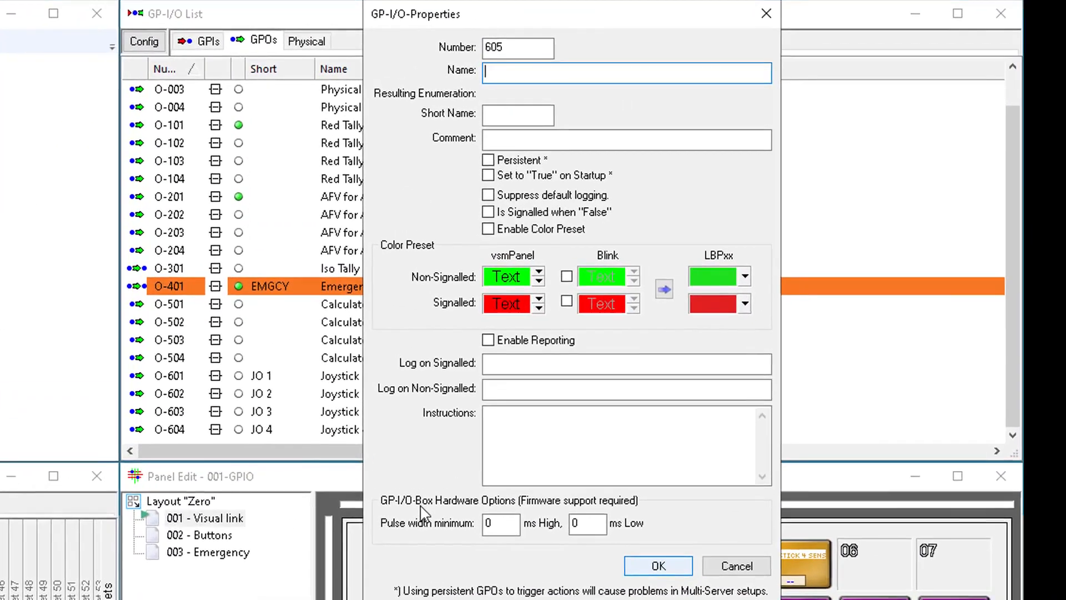
type("No Joystick")
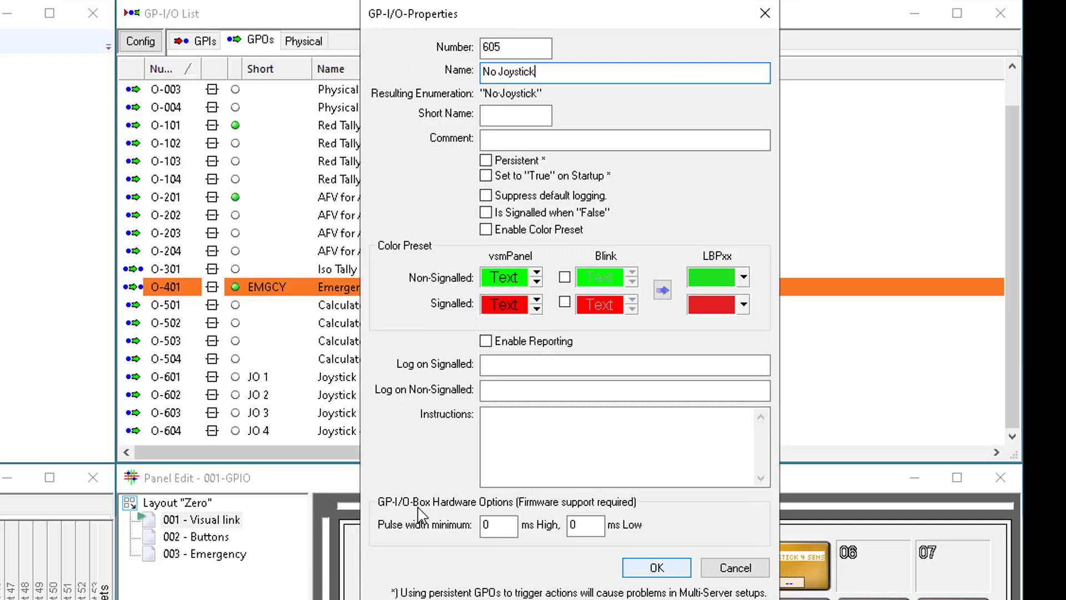
key("Return")
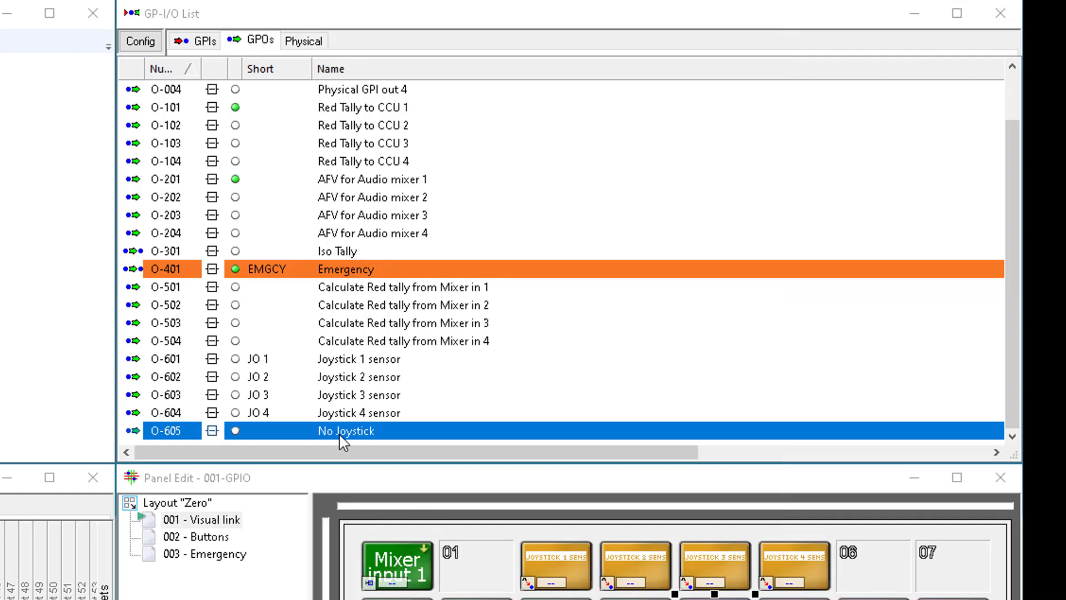
- Add the Joystick 1 to Joystick 4 sensors to the No Joystick logic and connect their inverted outputs to the first logic column
left_click(353, 361)
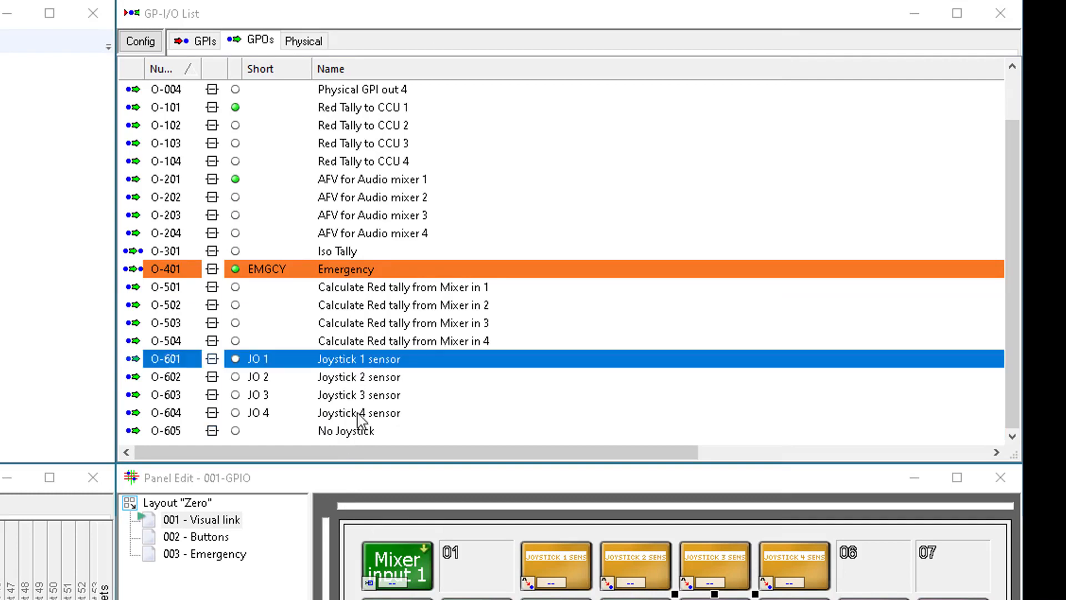
left_click(358, 415, "shift")
left_click_drag(358, 414, 358, 432)
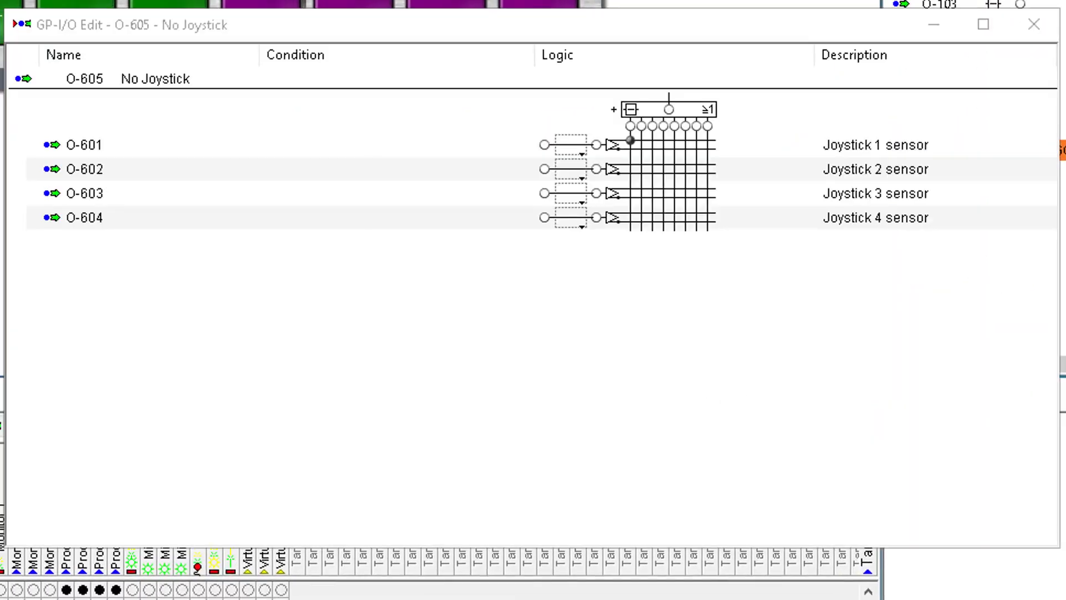
left_click(631, 147)
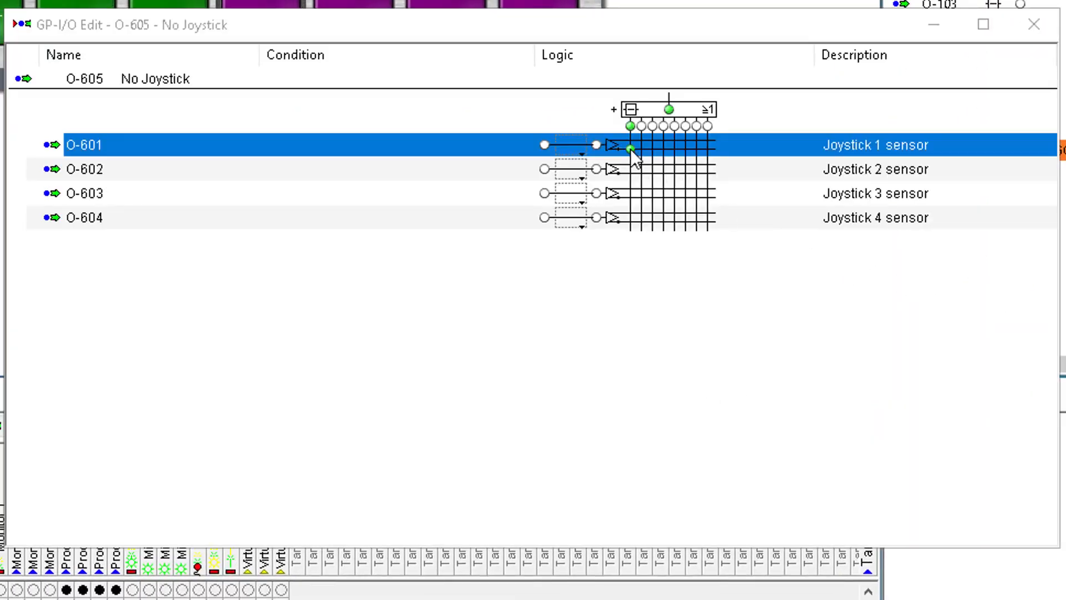
left_click(631, 173)
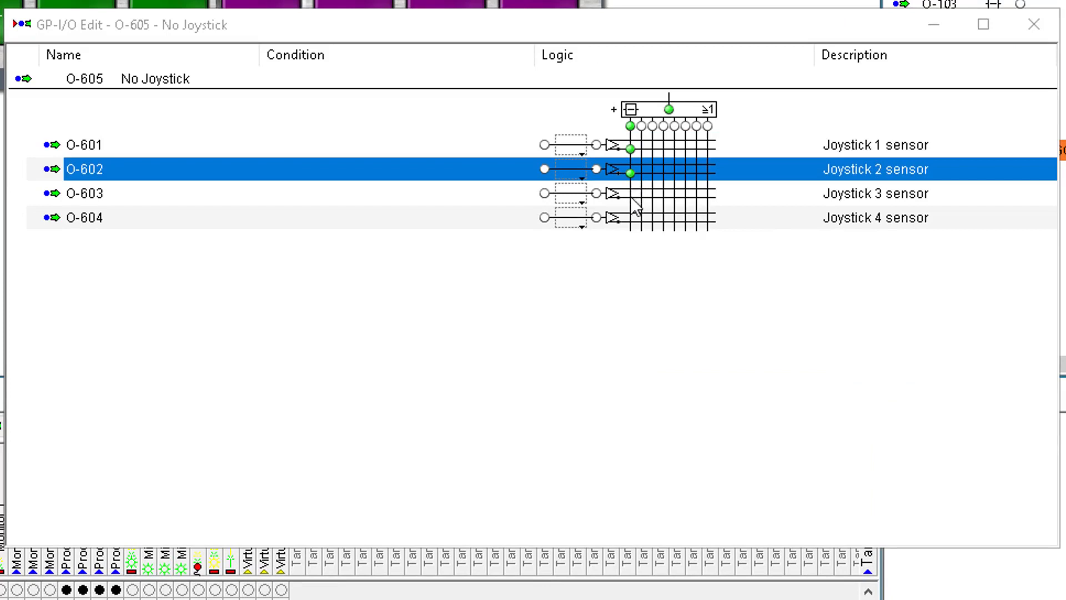
left_click(631, 196)
left_click(627, 225)
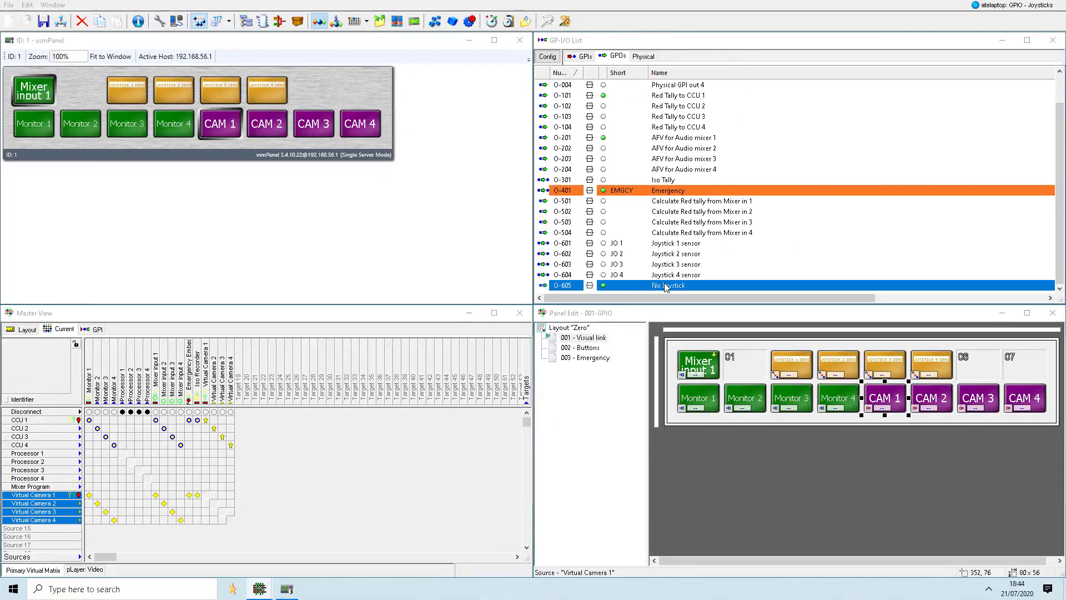
- Place the No Joystick GPO in panel slot 07 with short label NONE and the Assign GPI to Switchable Node function
left_click_drag(670, 287, 1025, 364)
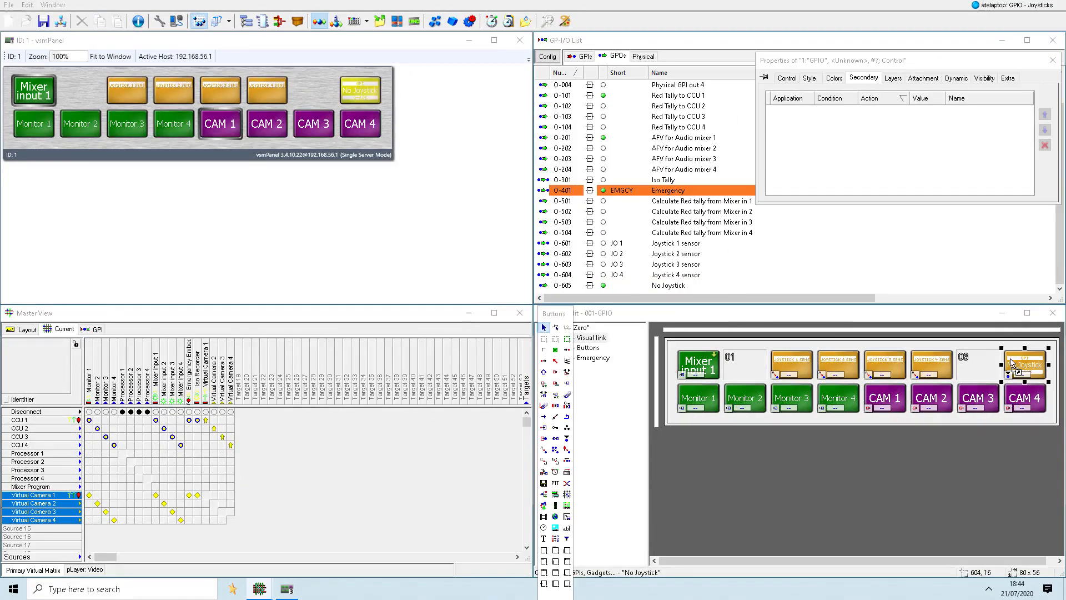
left_click(544, 450)
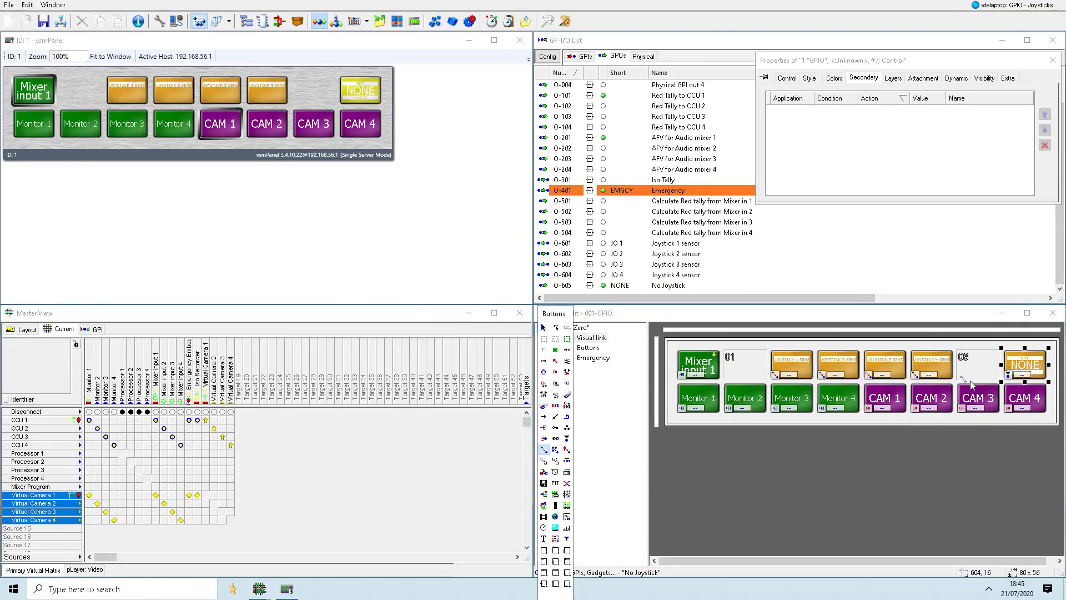
left_click(1021, 370)
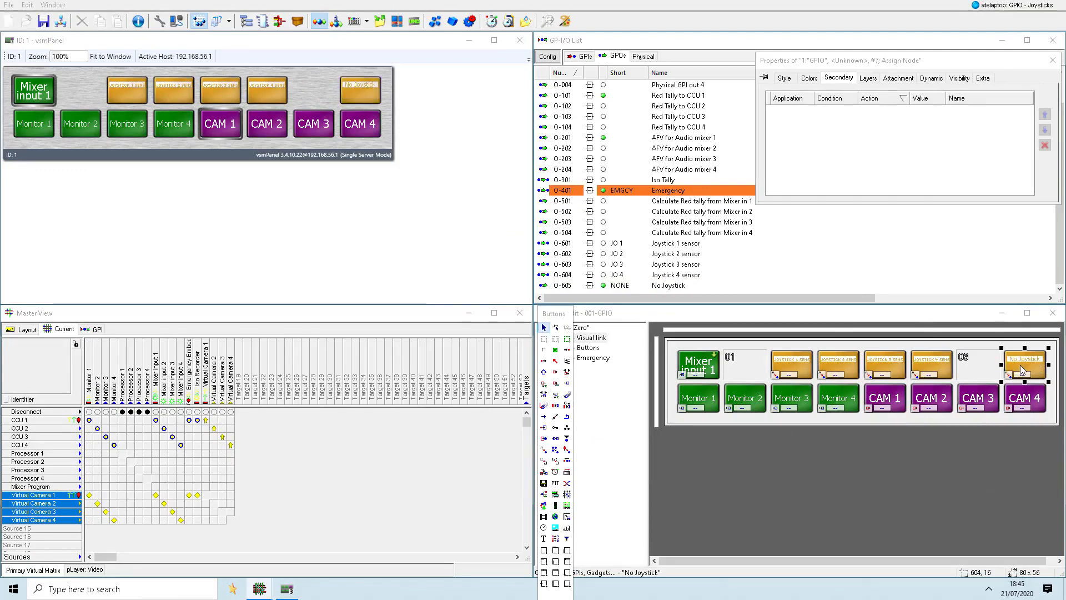
- Assign the Joystick 1 to Joystick 4 sensor buttons to CAM 1 to CAM 4 respectively, all on Monitor 1
left_click(300, 145)
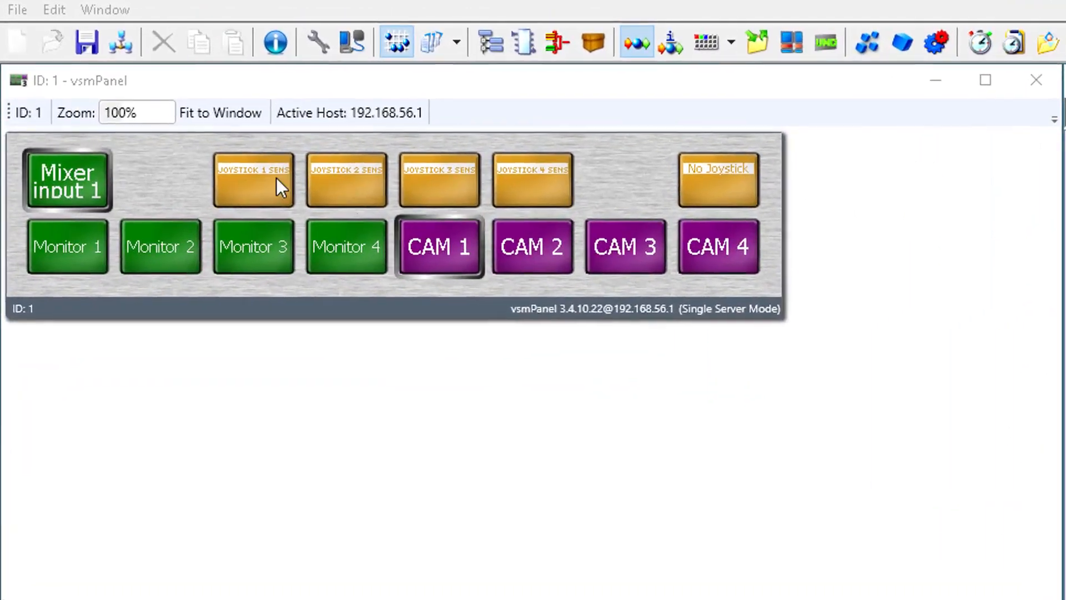
left_click(275, 177)
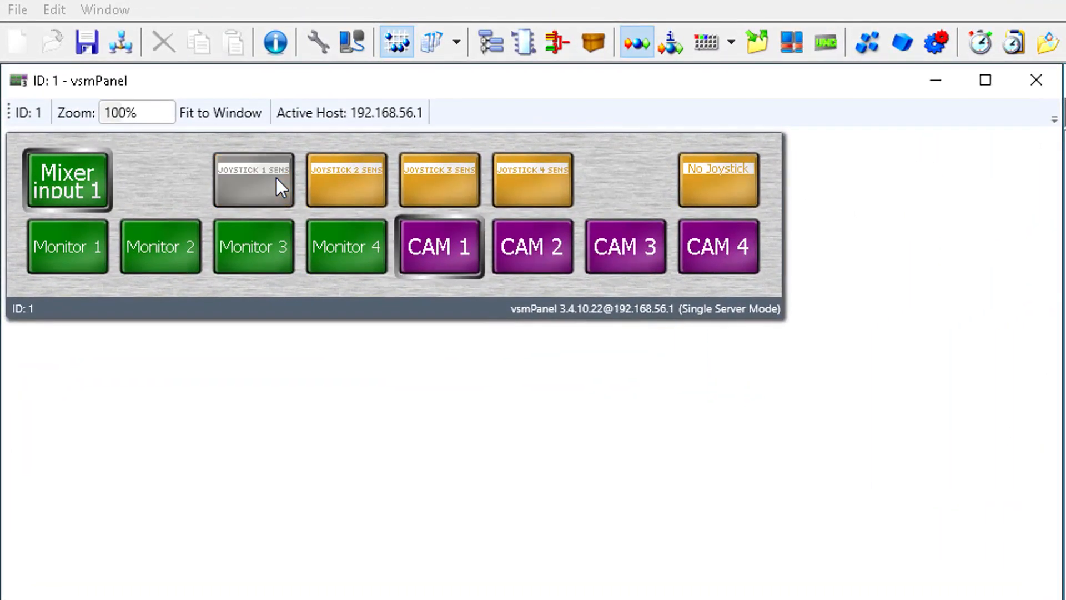
left_click(77, 251)
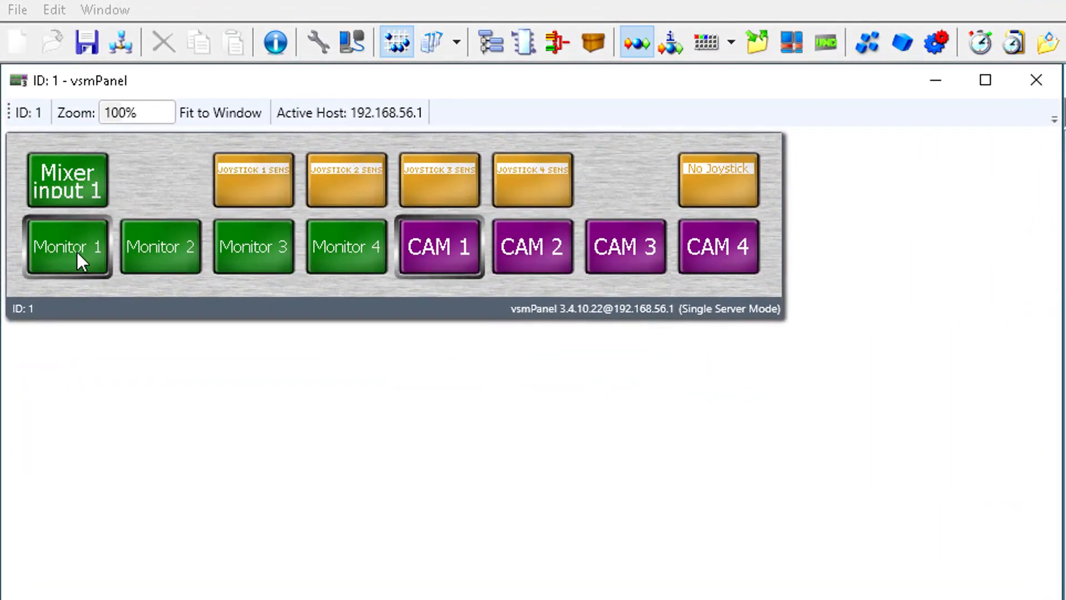
left_click(446, 254)
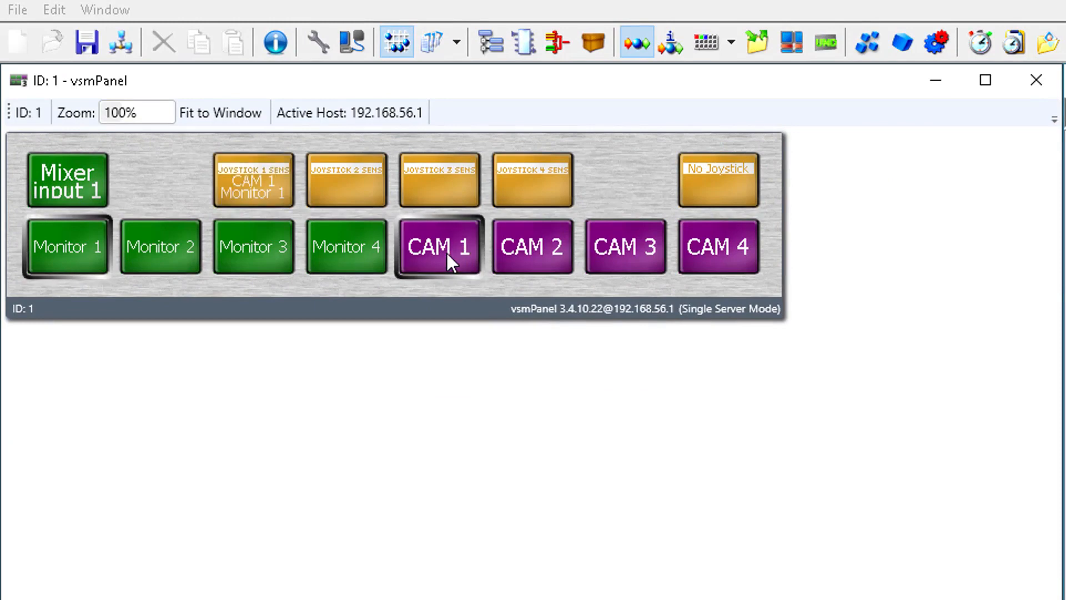
left_click(359, 177)
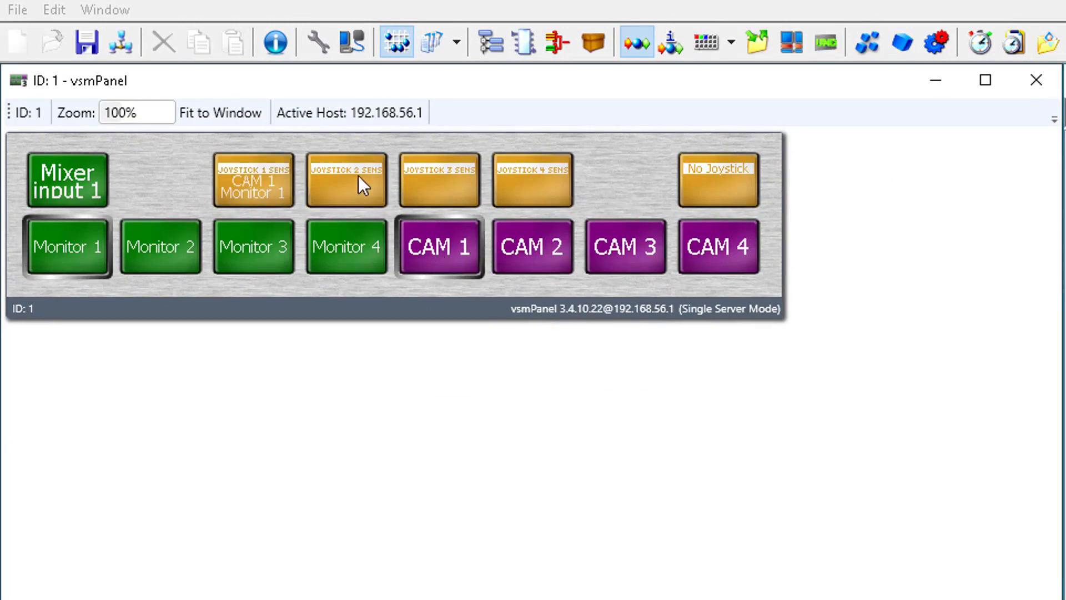
left_click(514, 251)
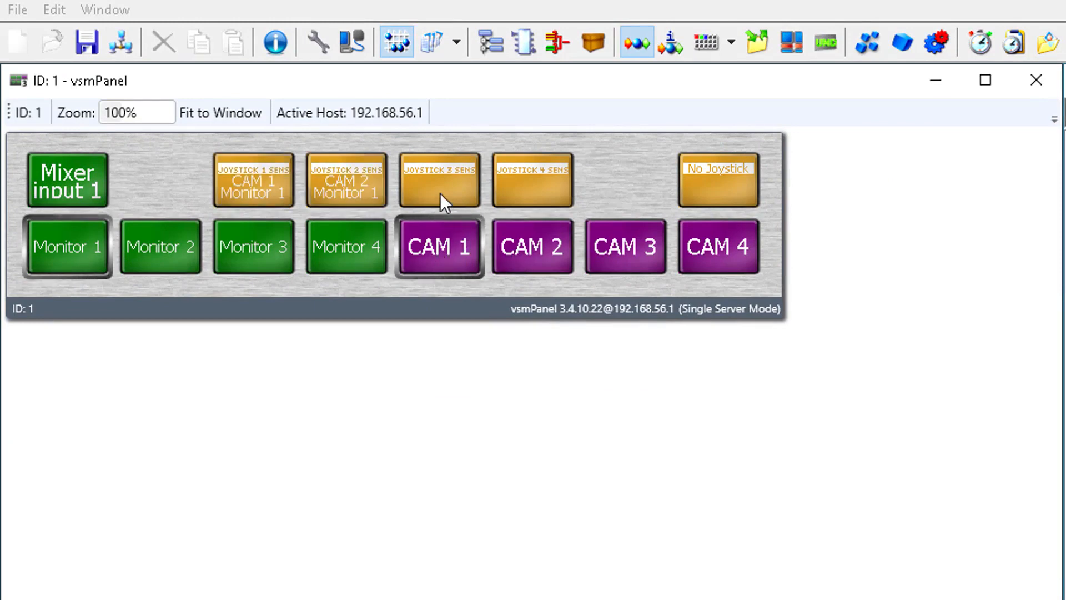
left_click(595, 252)
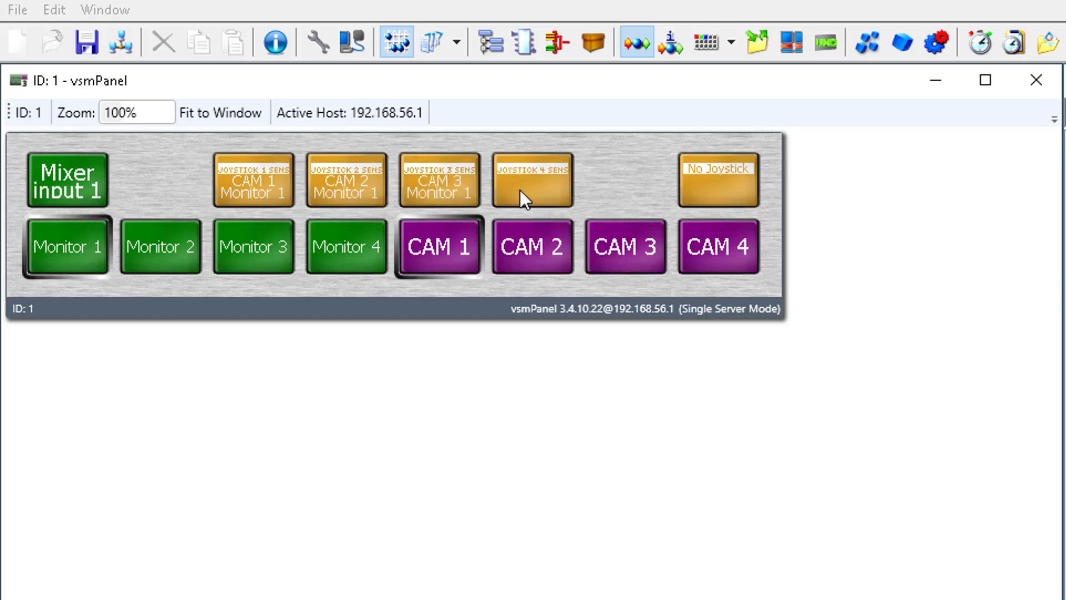
left_click(691, 254)
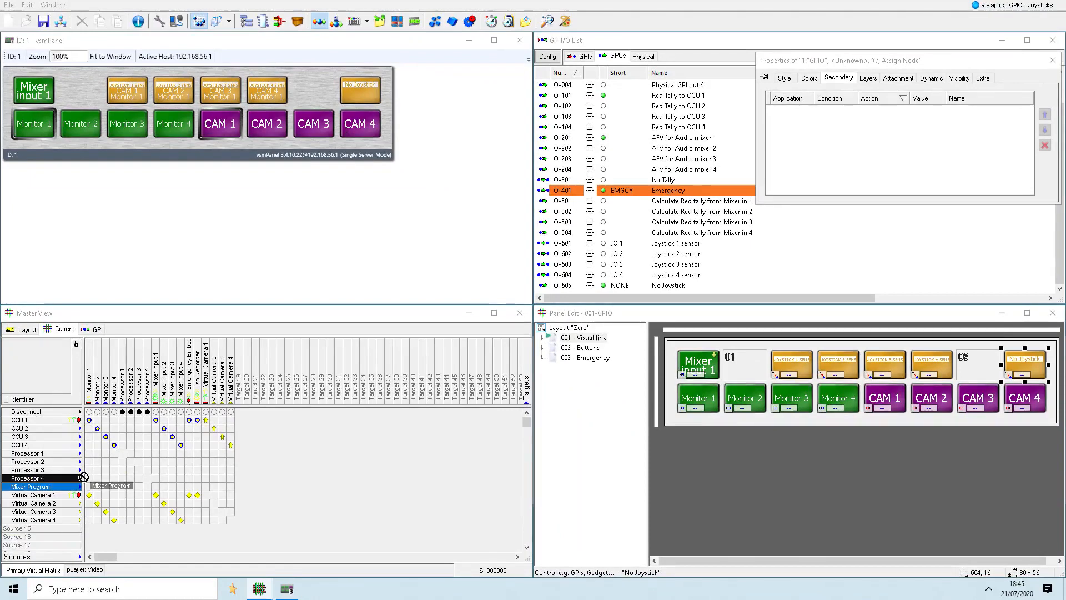
- Place Mixer Program as a source button in panel slot 06 and assign the No Joystick button to Mixer Program on Monitor 1
left_click_drag(937, 414, 977, 366)
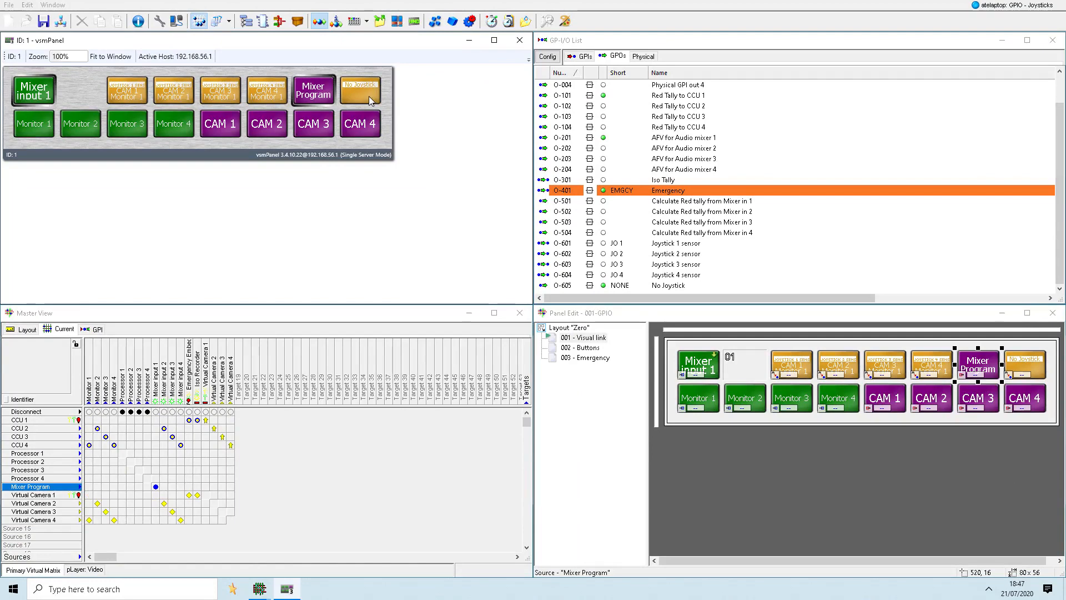
left_click(369, 98)
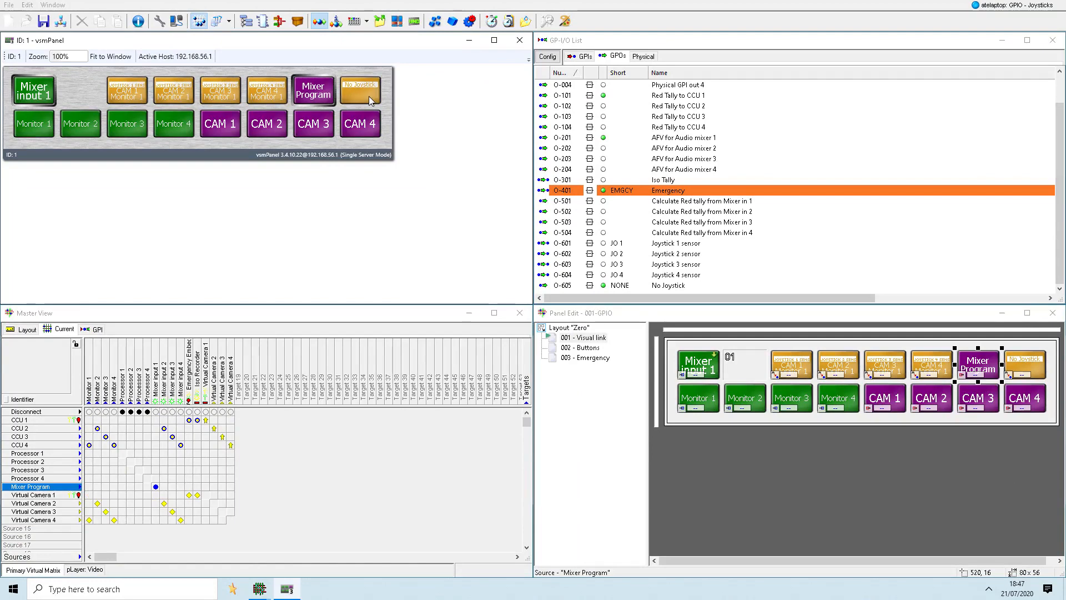
- Manually pulse the Joystick 1 to Joystick 4 sensor GPOs one after another to test the Monitor 1 switching
right_click(706, 242)
left_click(706, 276)
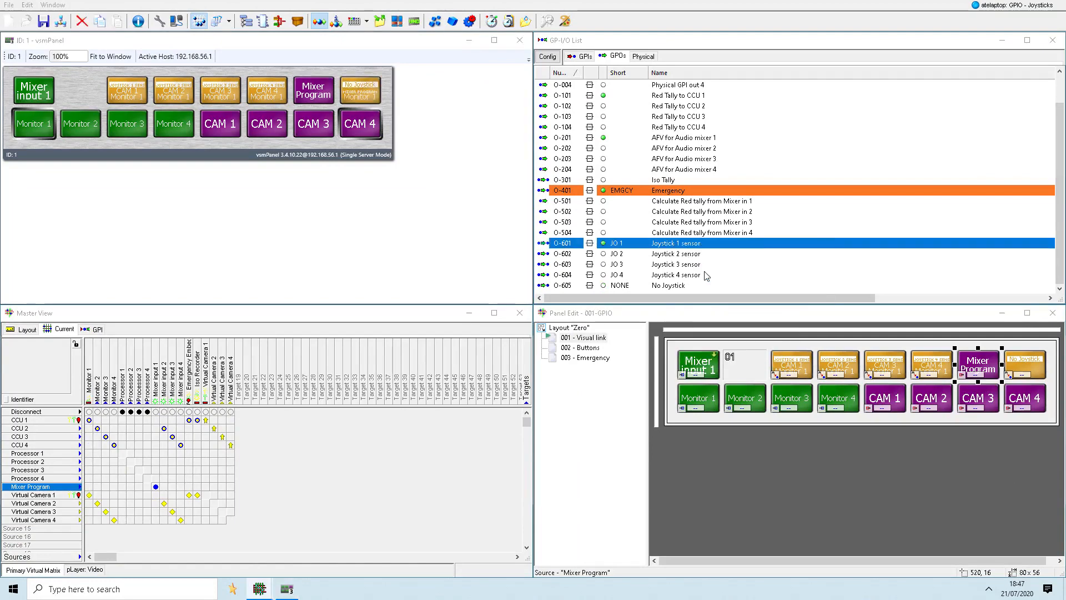
right_click(680, 255)
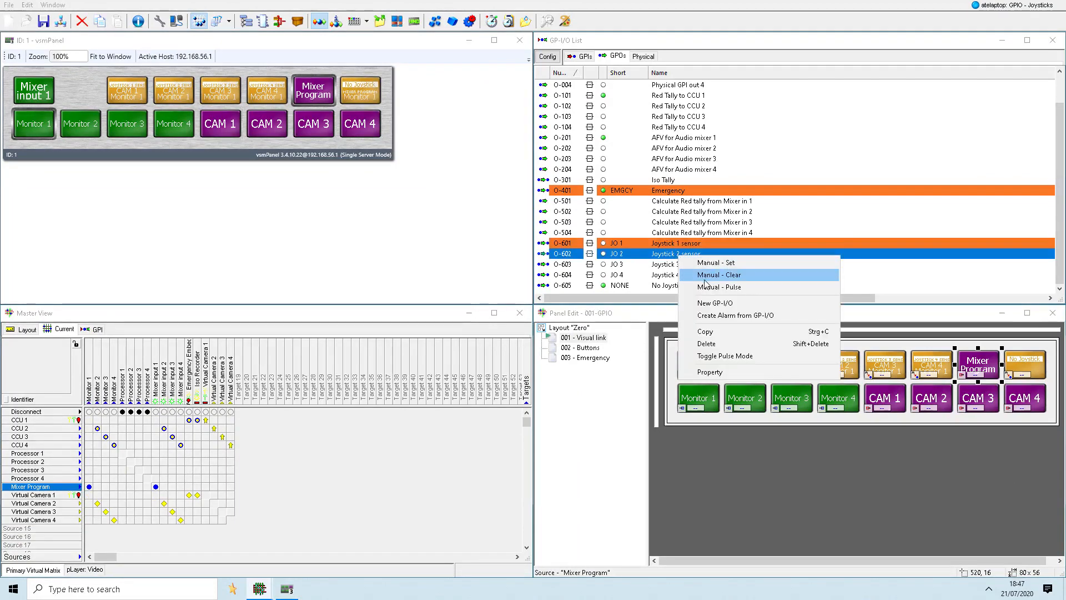
left_click(708, 287)
right_click(681, 265)
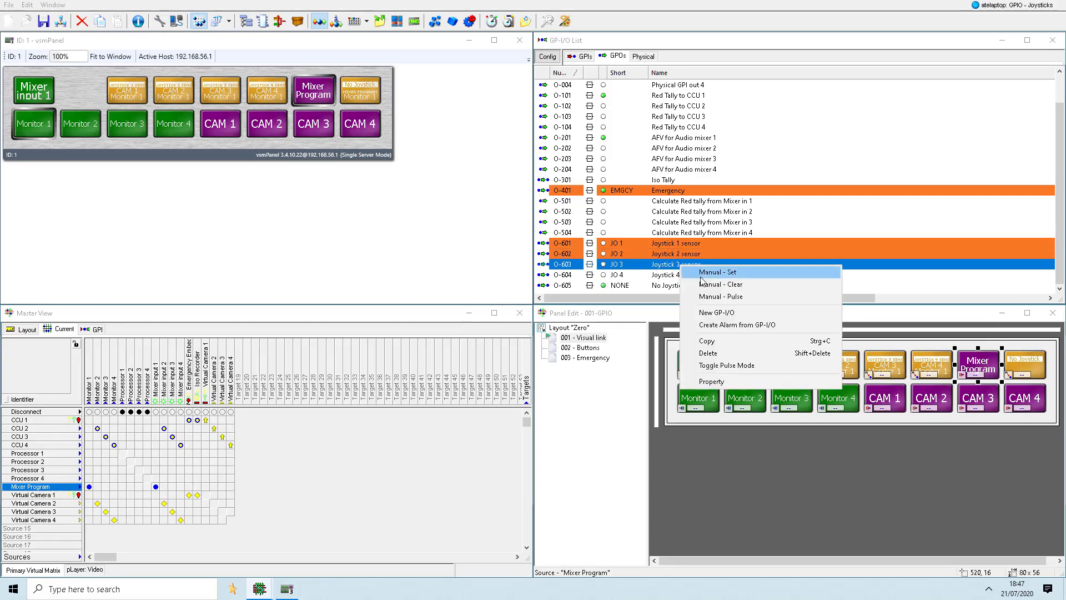
left_click(711, 296)
right_click(684, 277)
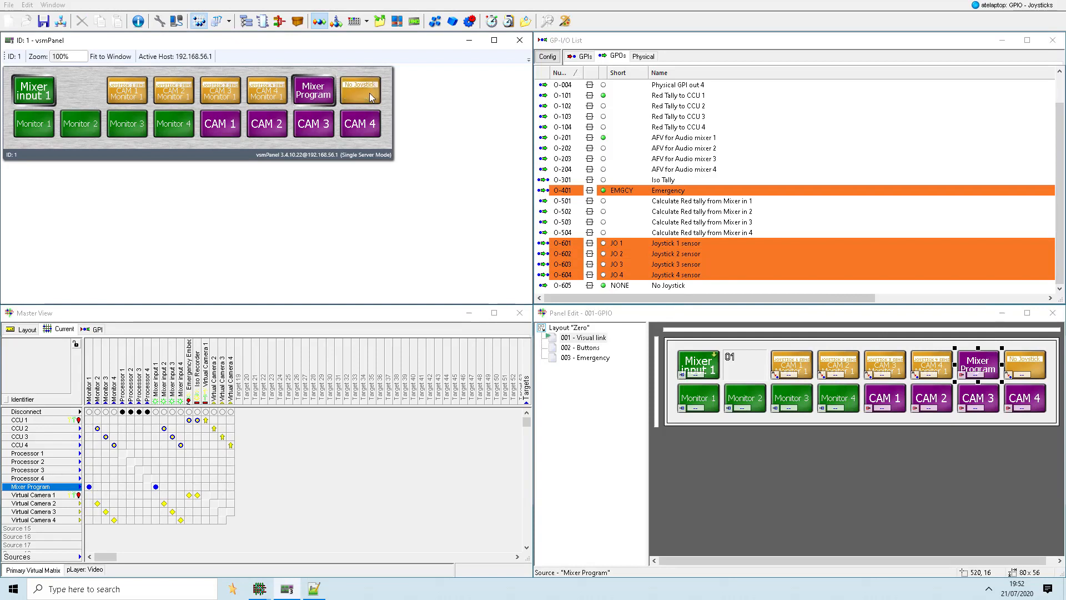
- Manually set and clear the Joystick 1 sensor and the Joystick 2 sensor in turn to test the routing
right_click(671, 242)
left_click(678, 249)
right_click(677, 245)
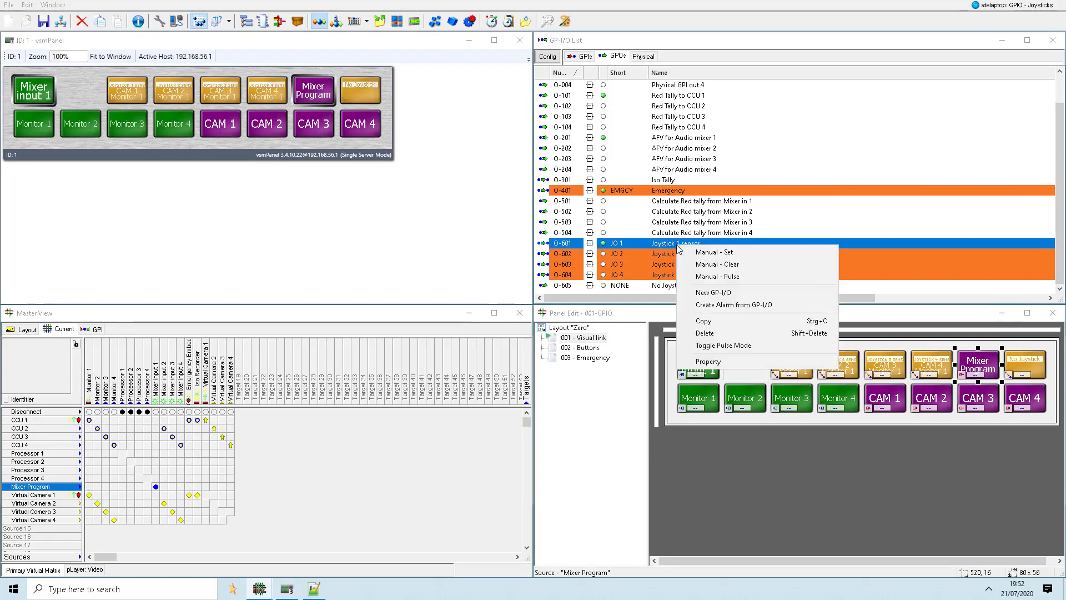
left_click(678, 259)
right_click(679, 257)
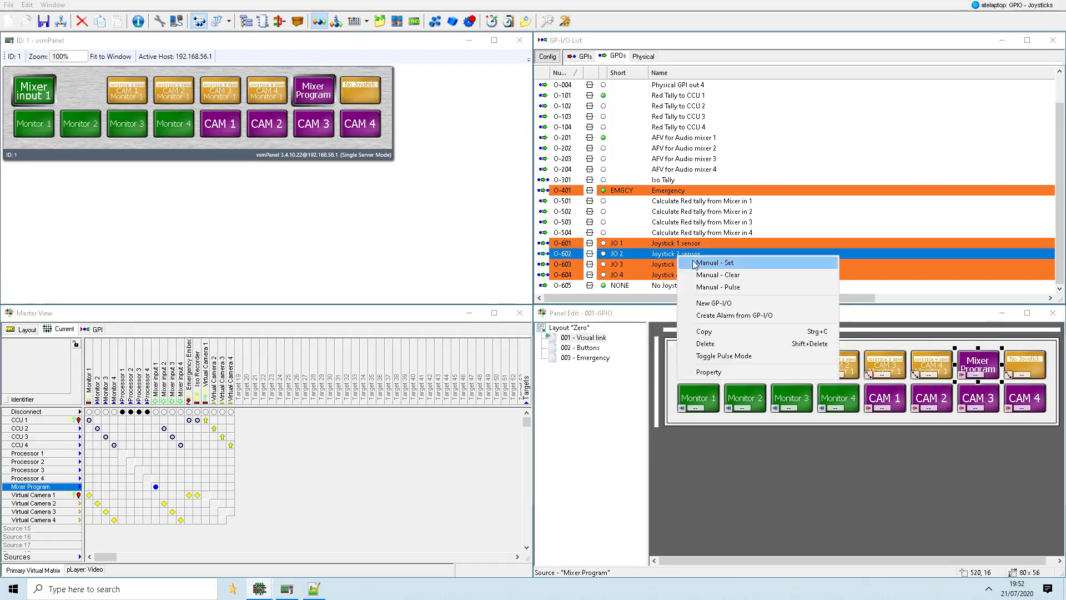
left_click(697, 263)
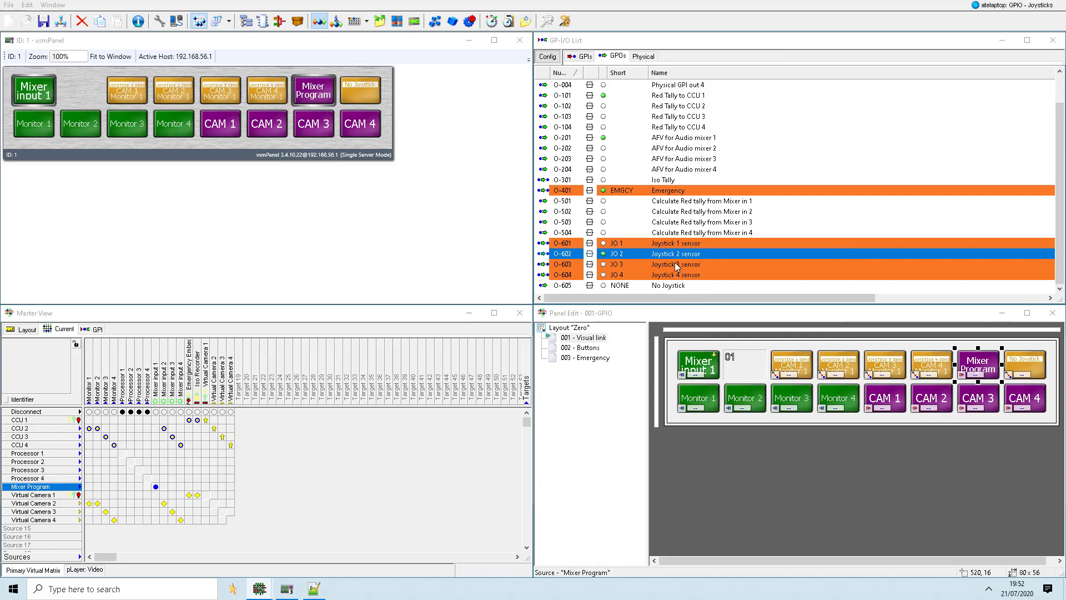
right_click(670, 260)
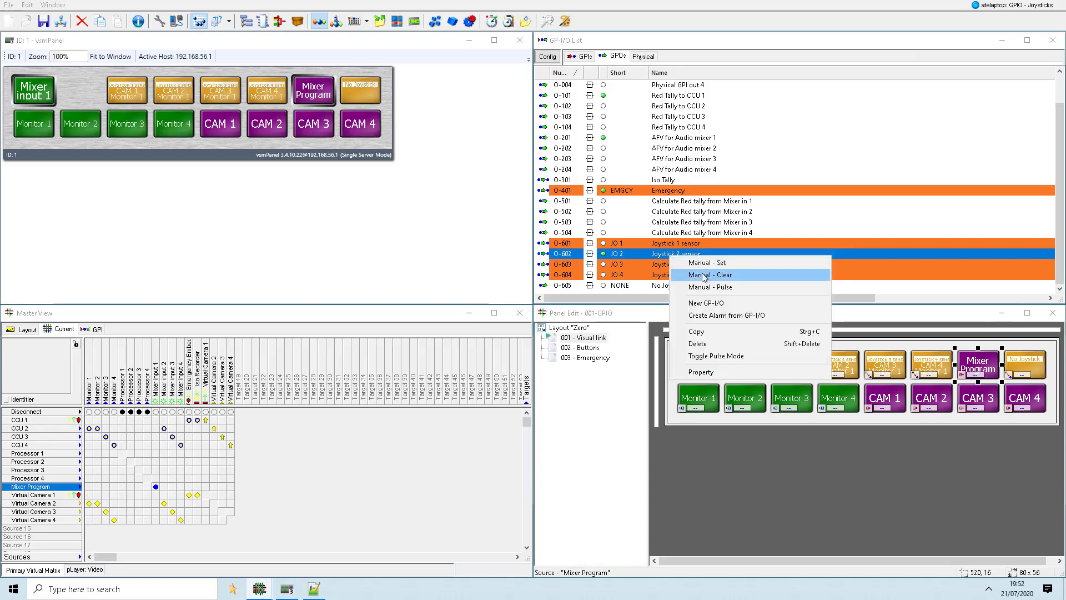
left_click(699, 274)
- Manually pulse the Joystick 1 sensor and the Joystick 3 sensor
right_click(670, 245)
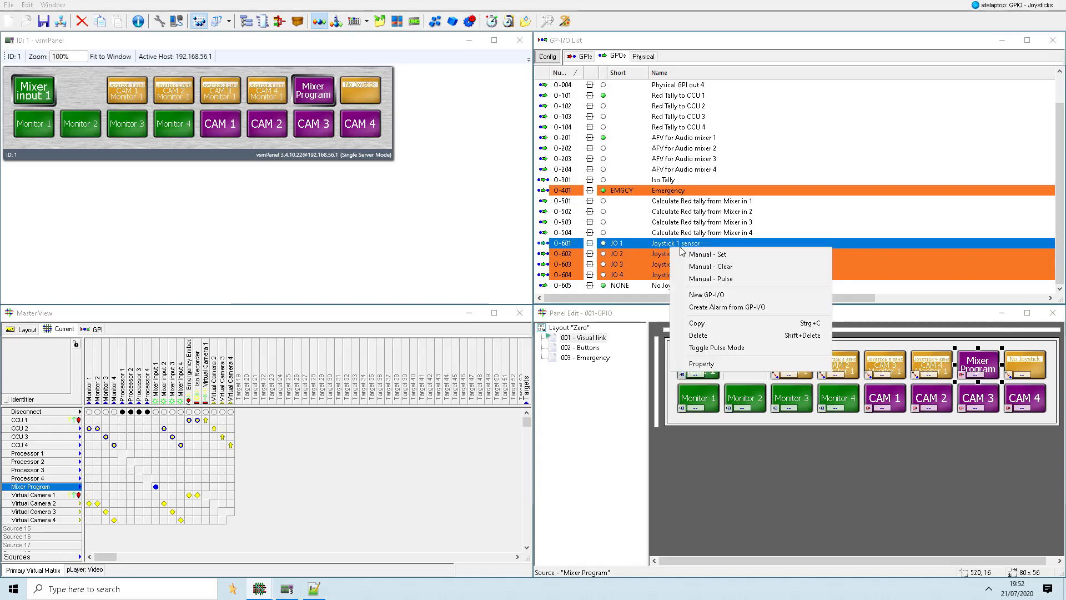
left_click(718, 276)
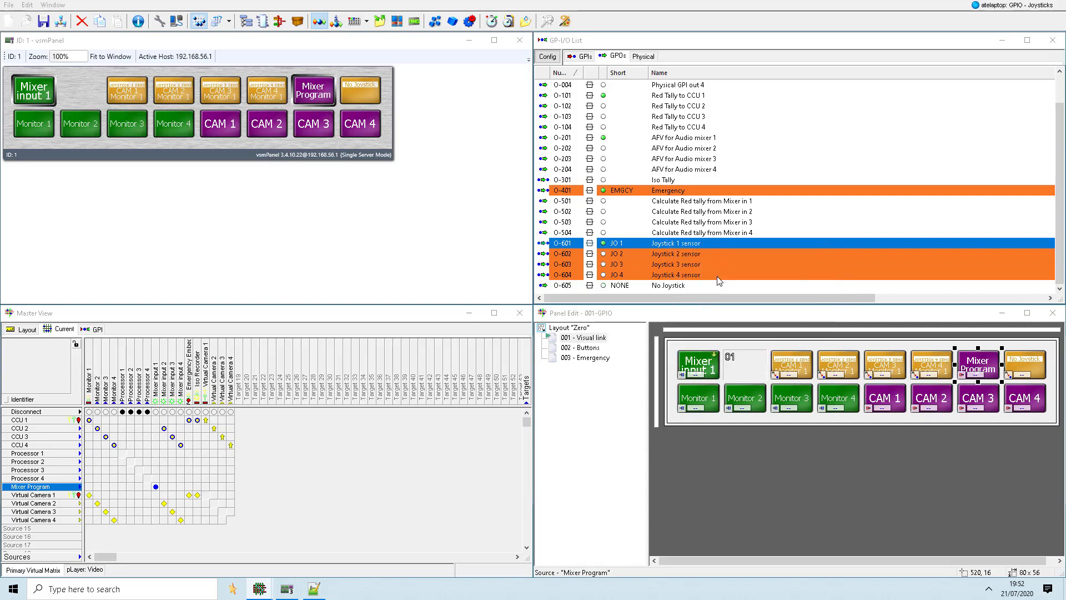
right_click(678, 265)
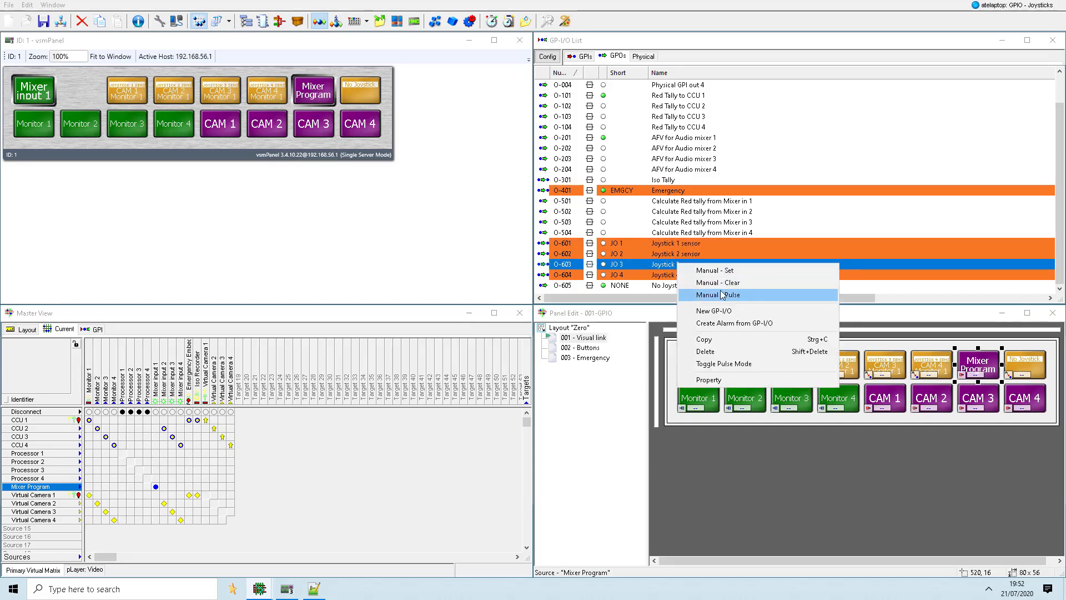
left_click(720, 294)
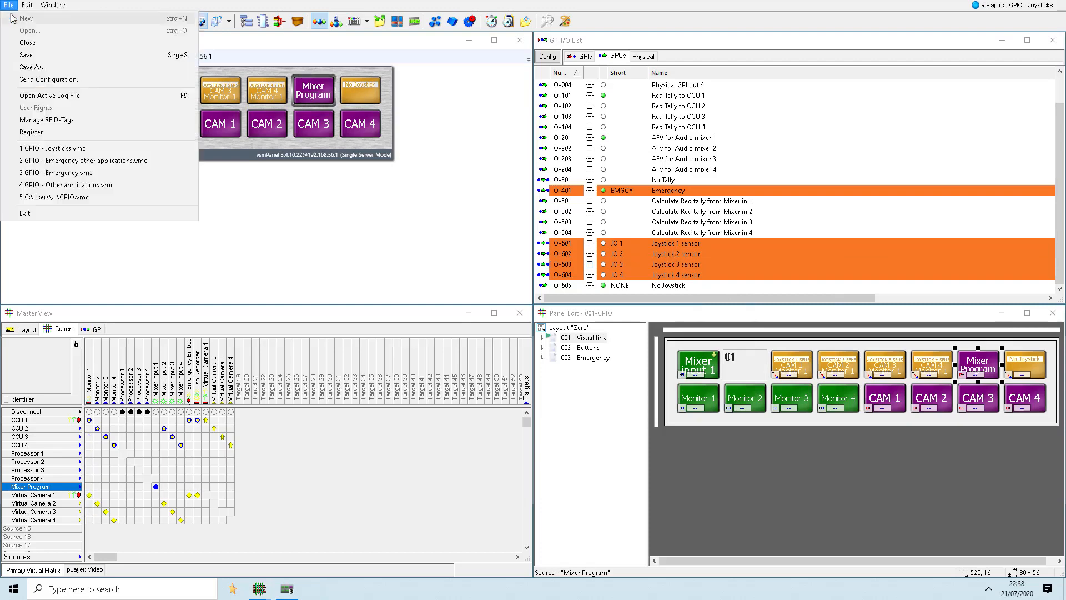
- Save the configuration under the new file name GPIO - Gadgets
left_click(25, 66)
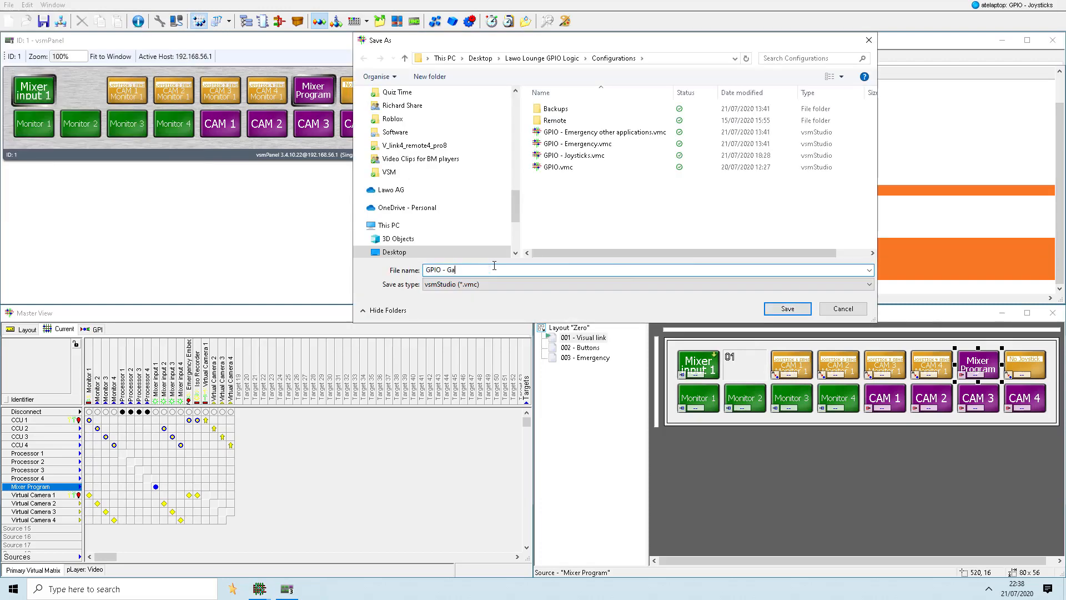
type("GPIO - Gadgets")
left_click(778, 311)
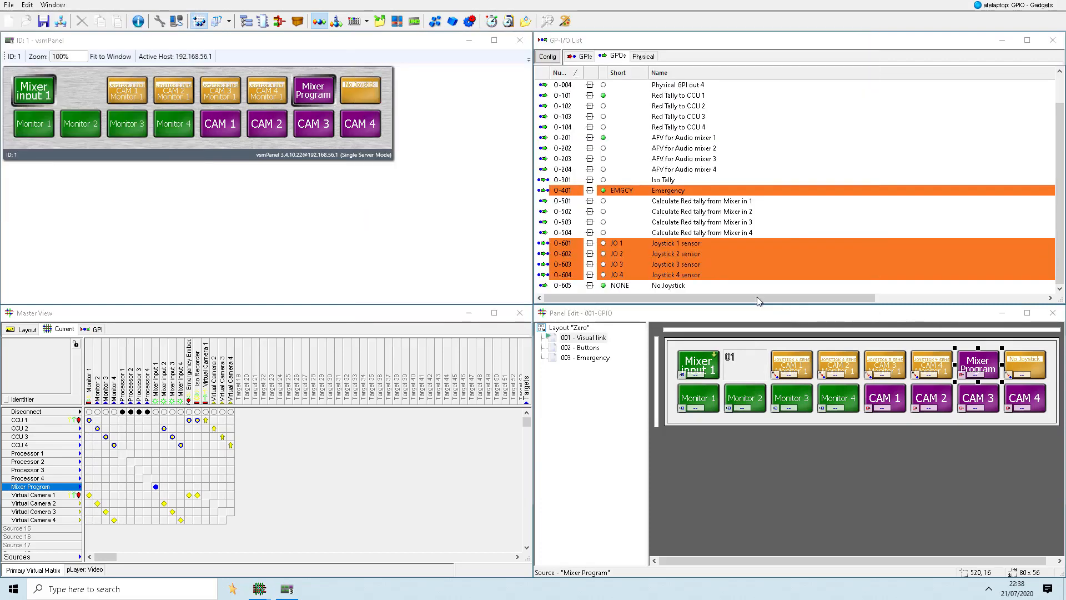
- Start a new communication port assignment using the VSM - Gadget Consumer (EmBER, Ember+) protocol
left_click(177, 21)
left_click(677, 343)
left_click(434, 143)
left_click(444, 205)
left_click(517, 213)
left_click(534, 322)
- Create a TCP - Outbound port named v__Pro Simulator at 127.0.0.1, port 9000, and assign it to the Gadget Consumer protocol
left_click(445, 291)
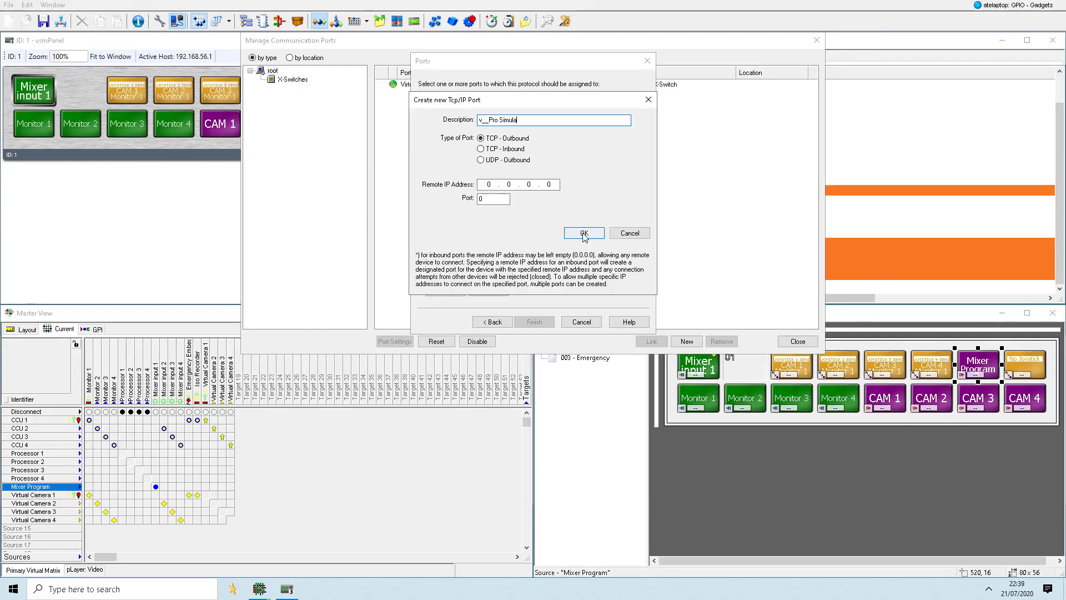
double_click(489, 185)
left_click(491, 200)
type("9")
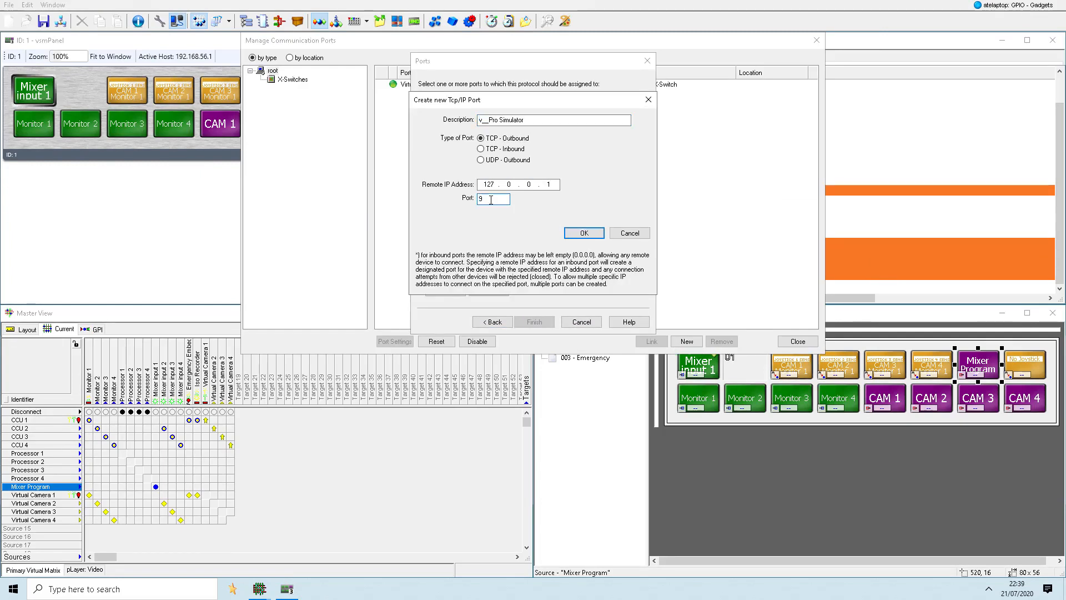
type("000")
key("Return")
left_click(450, 214)
left_click(444, 113)
left_click(534, 322)
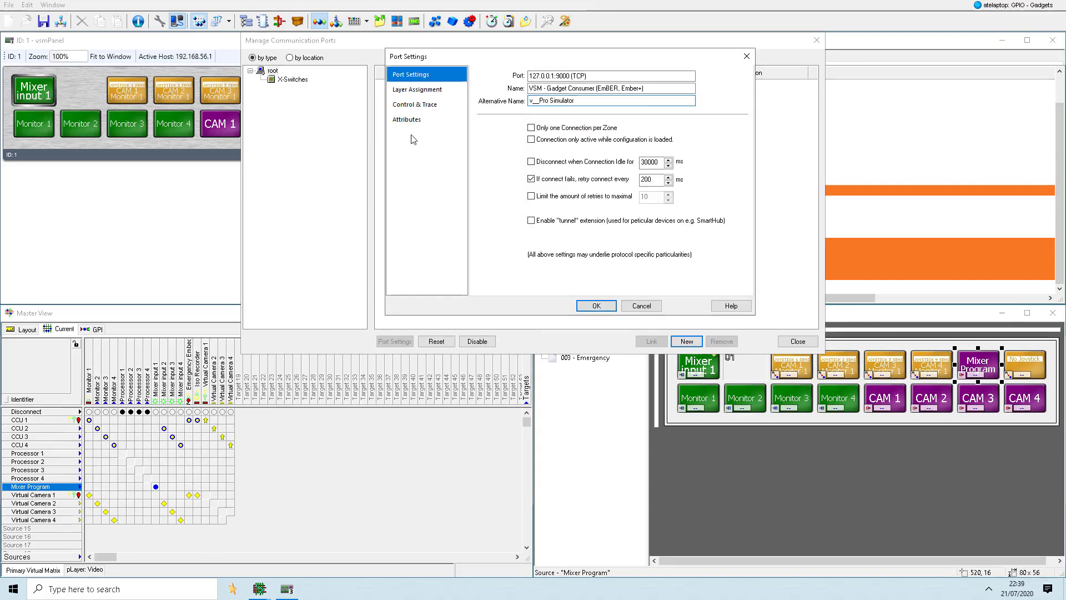
- Check the v__Pro Simulator port's attributes, accept its settings, and close the communication port manager
left_click(408, 119)
left_click(596, 306)
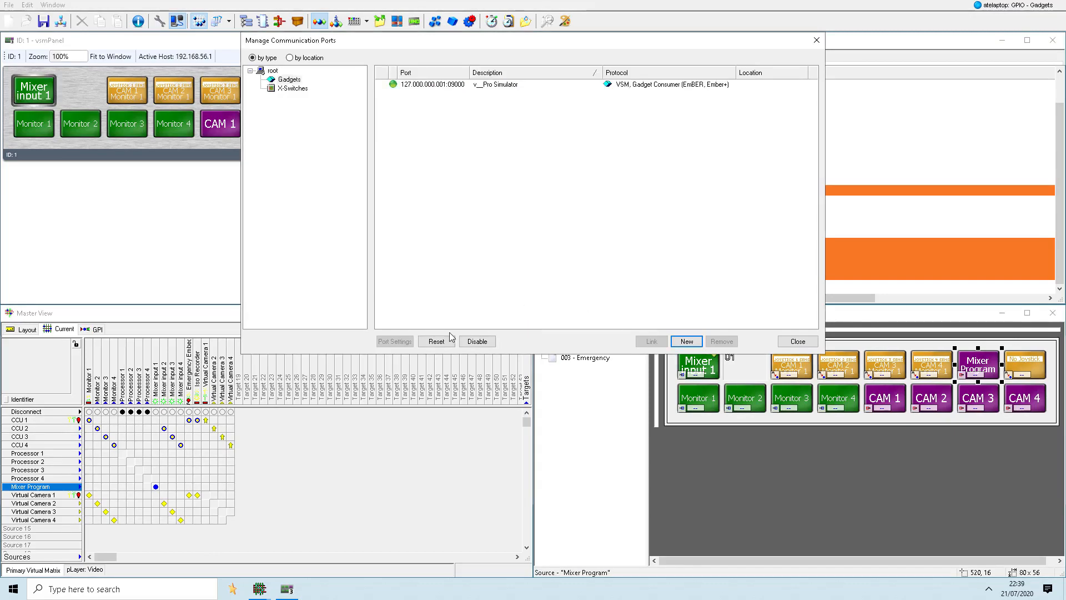
left_click(796, 342)
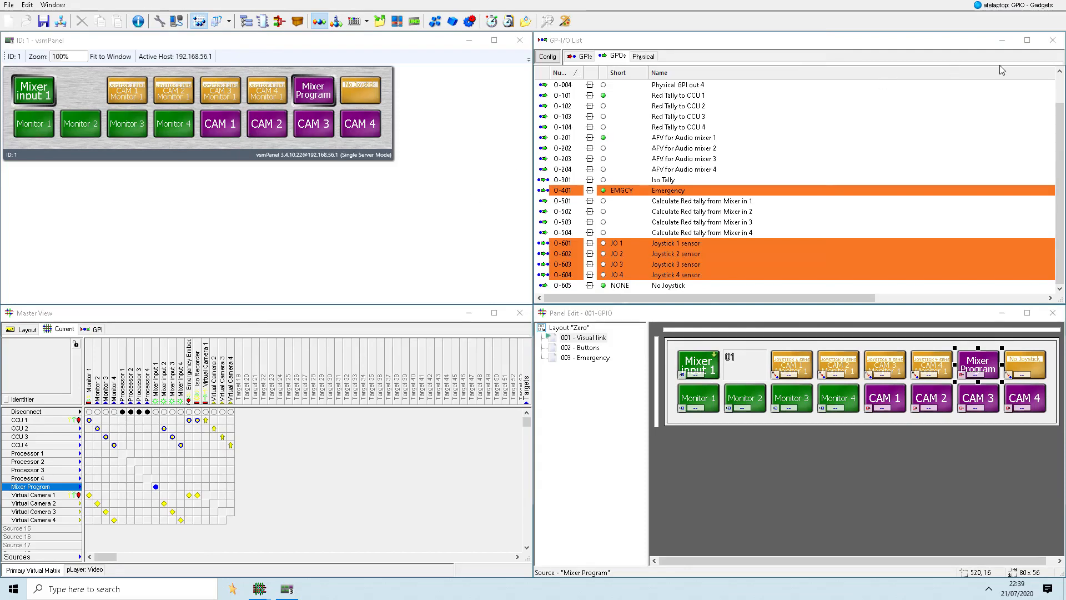
- Close the GPO list, the vsmPanel preview, the panel editor and the Master View
left_click(1053, 40)
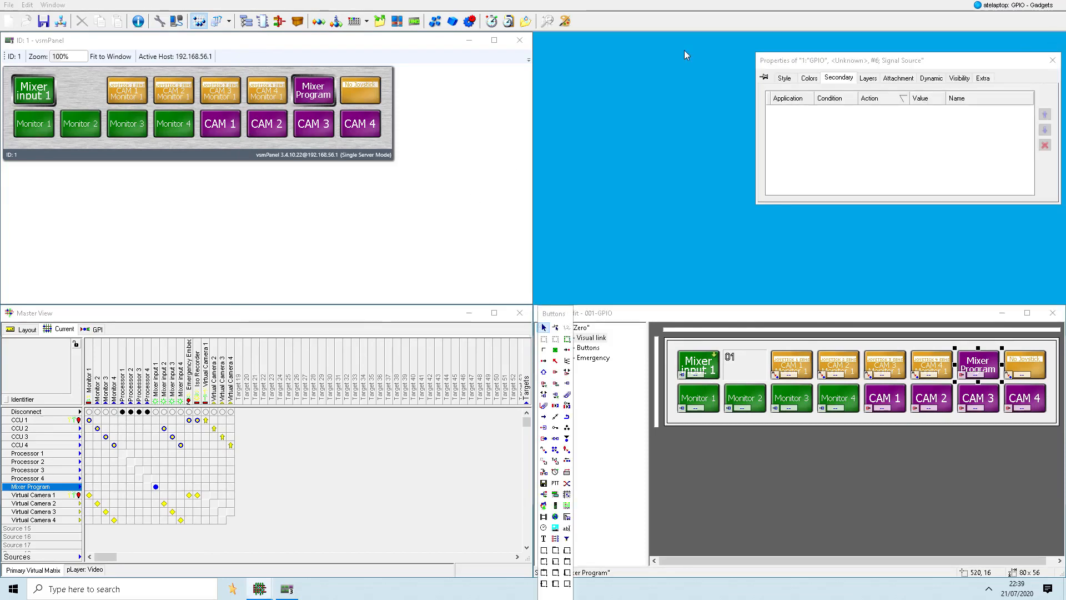
left_click(520, 40)
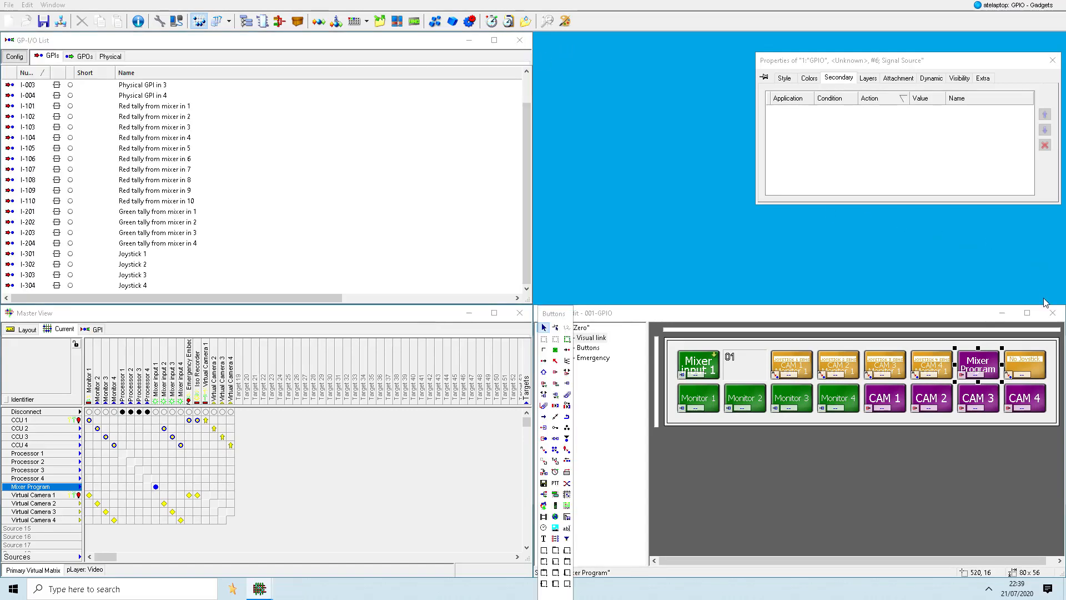
left_click(1052, 312)
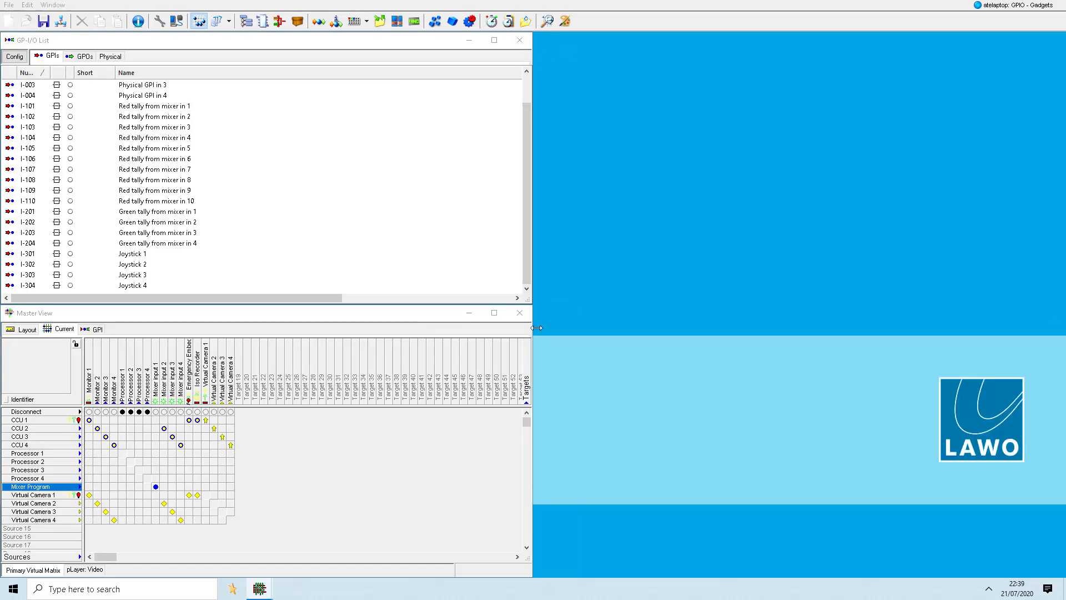
left_click(519, 312)
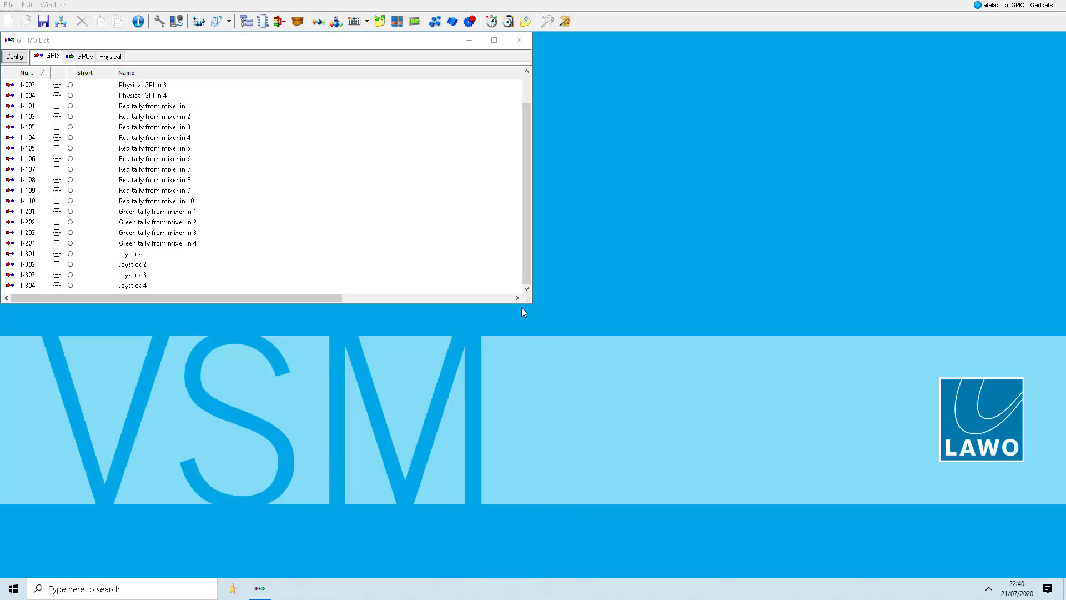
- Open the Gadgets view and show the parameters of Audio Channel 1 in Output 1 of the v__Pro Simulator
left_click(436, 21)
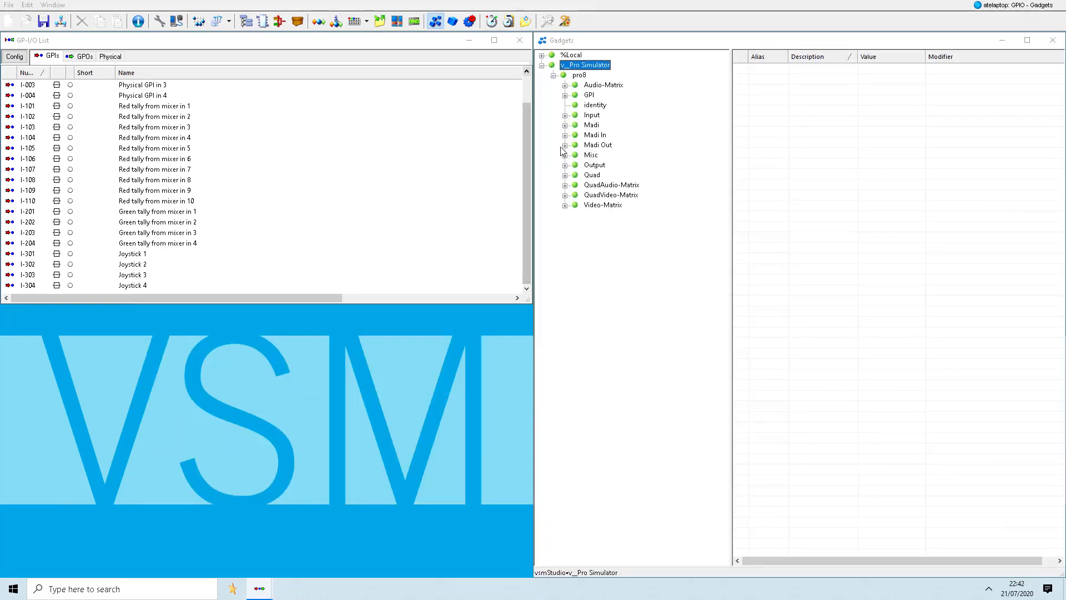
left_click(565, 165)
left_click(576, 175)
left_click(611, 185)
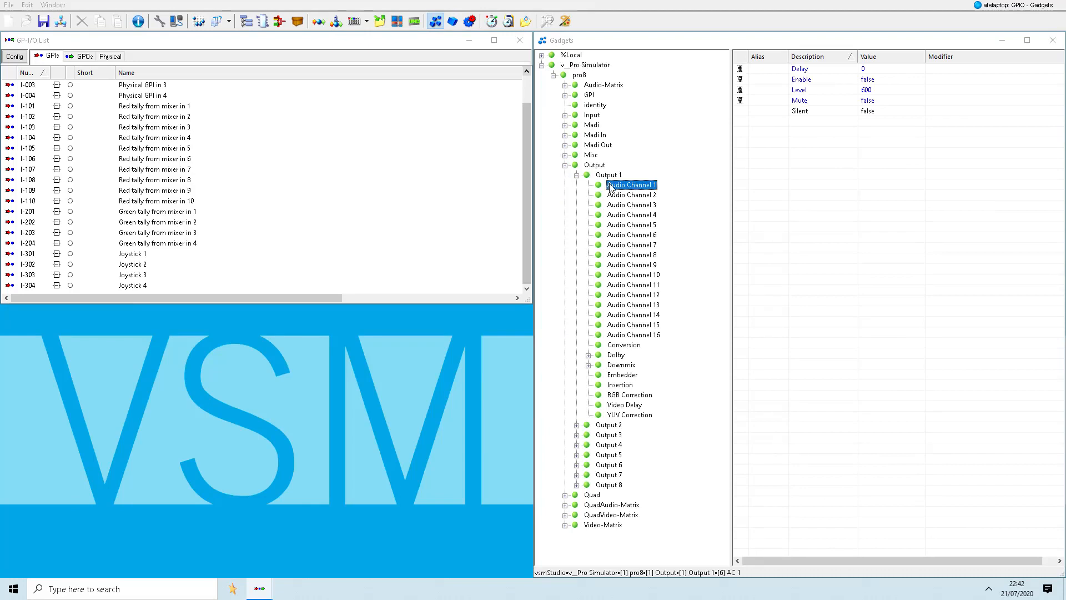
- Create GPO 701 named Audio level alarm with the short name A level and open its logic for editing
left_click(84, 57)
key("Insert")
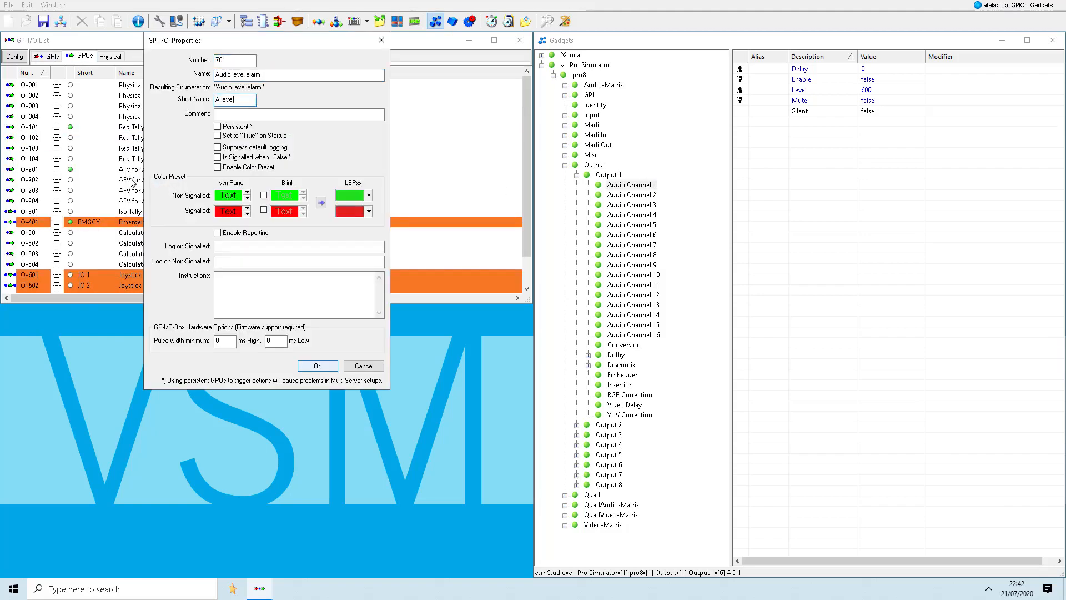
key("Return")
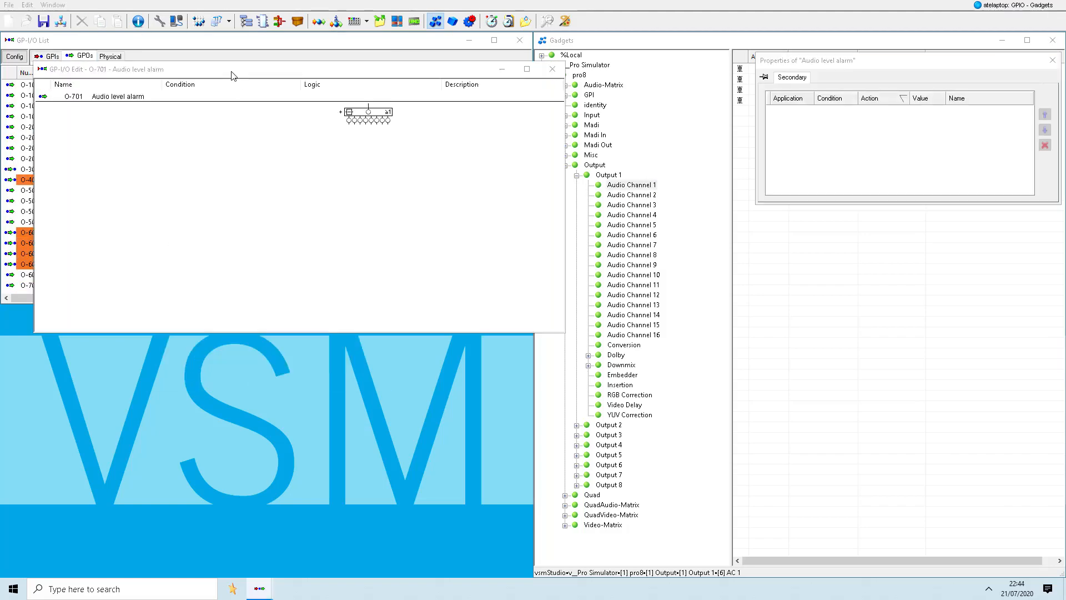
key("ctrl+KP_1")
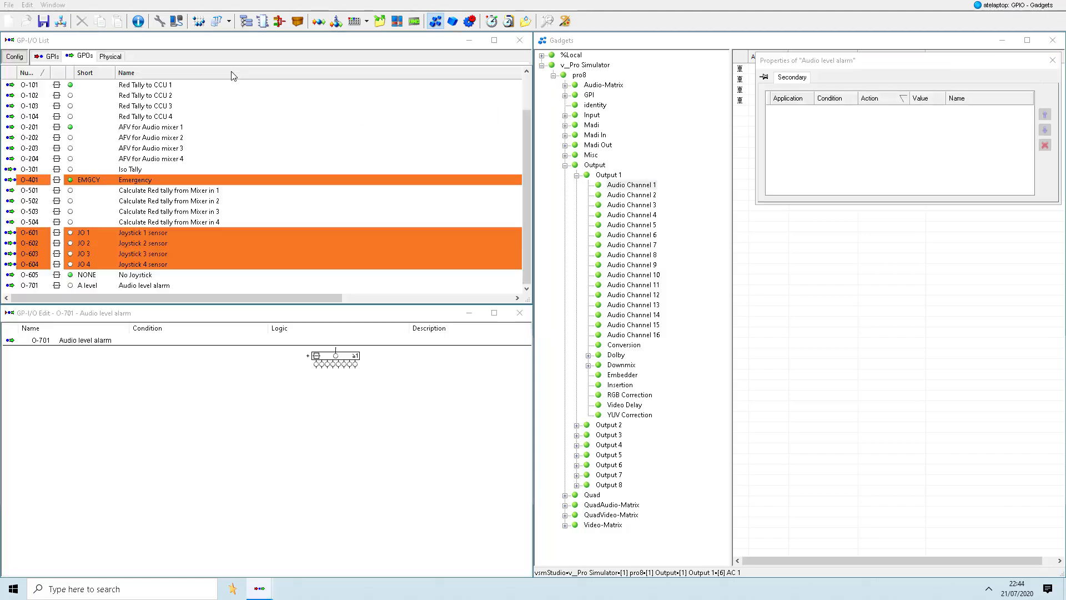
- Add the Level parameters of Output 1's Audio Channels 1 to 4 as conditions of the Audio level alarm logic
left_click_drag(886, 61, 358, 442)
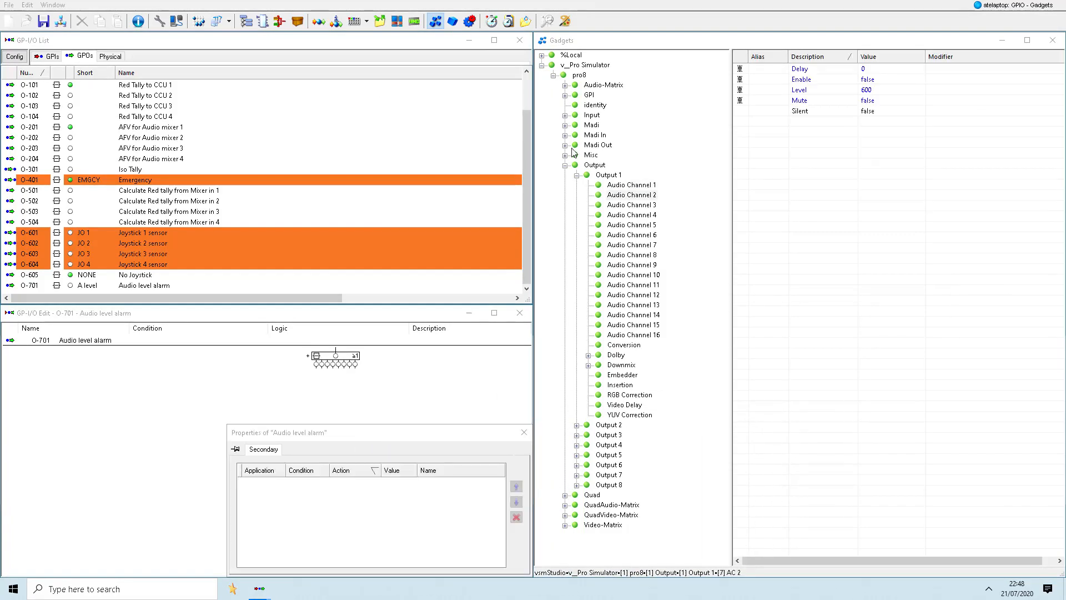
left_click(625, 186)
left_click_drag(794, 90, 397, 386)
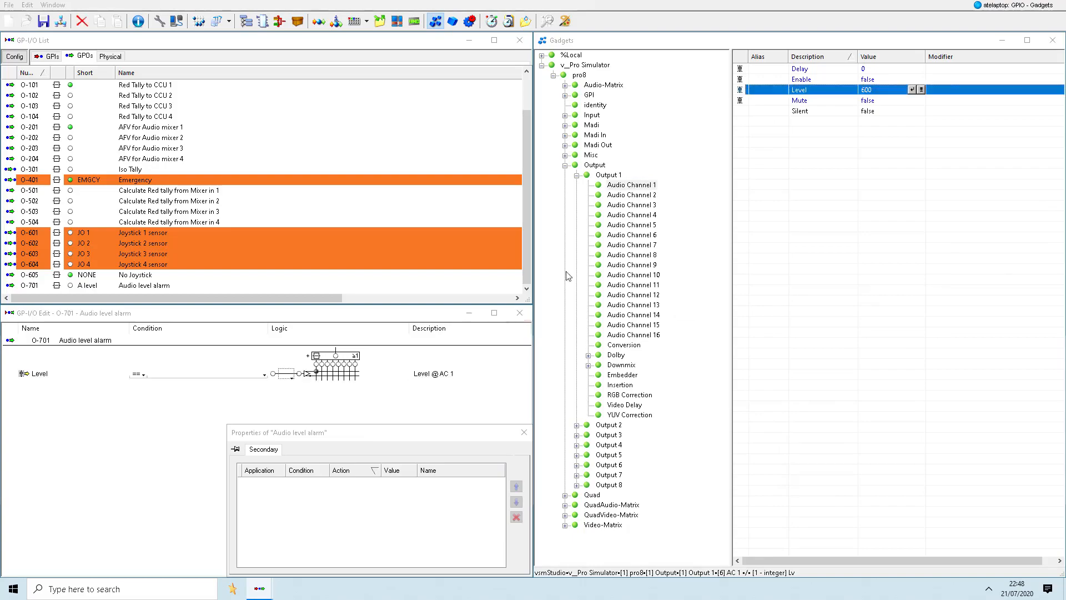
left_click(632, 195)
left_click_drag(801, 90, 395, 397)
left_click(639, 205)
left_click(637, 215)
left_click_drag(798, 90, 388, 405)
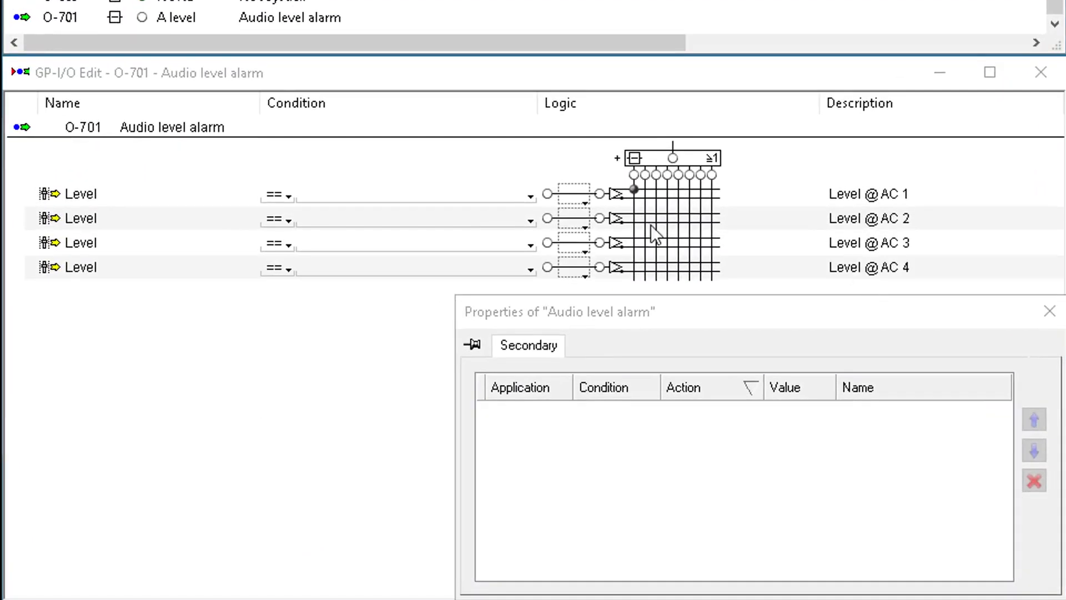
- Link the Audio Channel 2, 3 and 4 level conditions diagonally in the logic grid to form OR logic
left_click(646, 216)
left_click(657, 240)
left_click(668, 265)
- Set the comparison value of all four level conditions to 601
left_click(343, 192)
type("601")
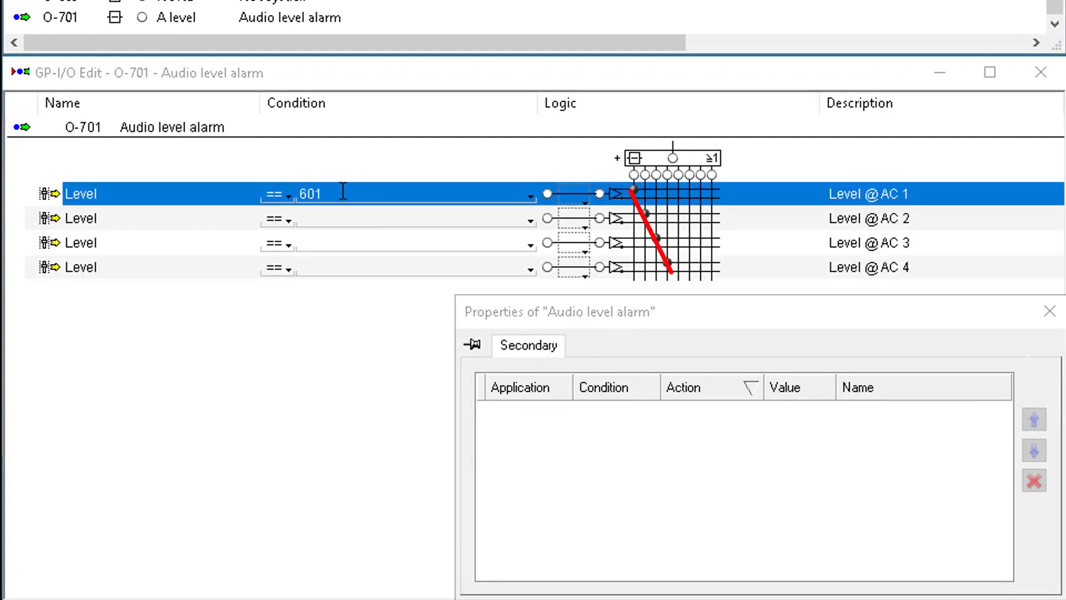
left_click(339, 218)
type("601")
left_click(342, 243)
type("601")
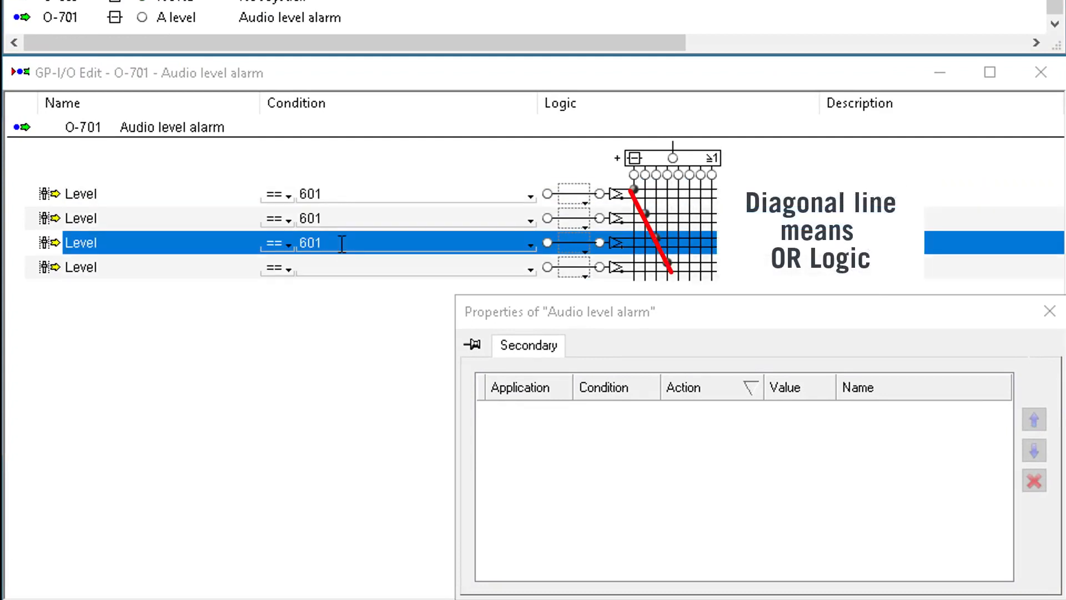
left_click(342, 267)
type("601")
- Change the comparison operator of all four level conditions to >=
left_click(288, 196)
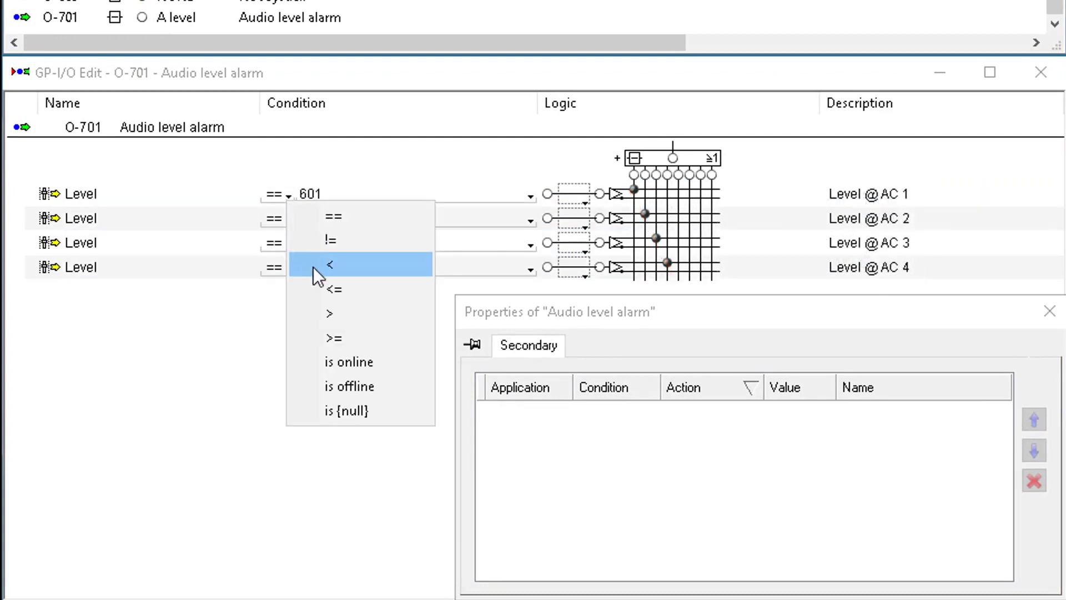
left_click(338, 337)
left_click(289, 220)
left_click(333, 356)
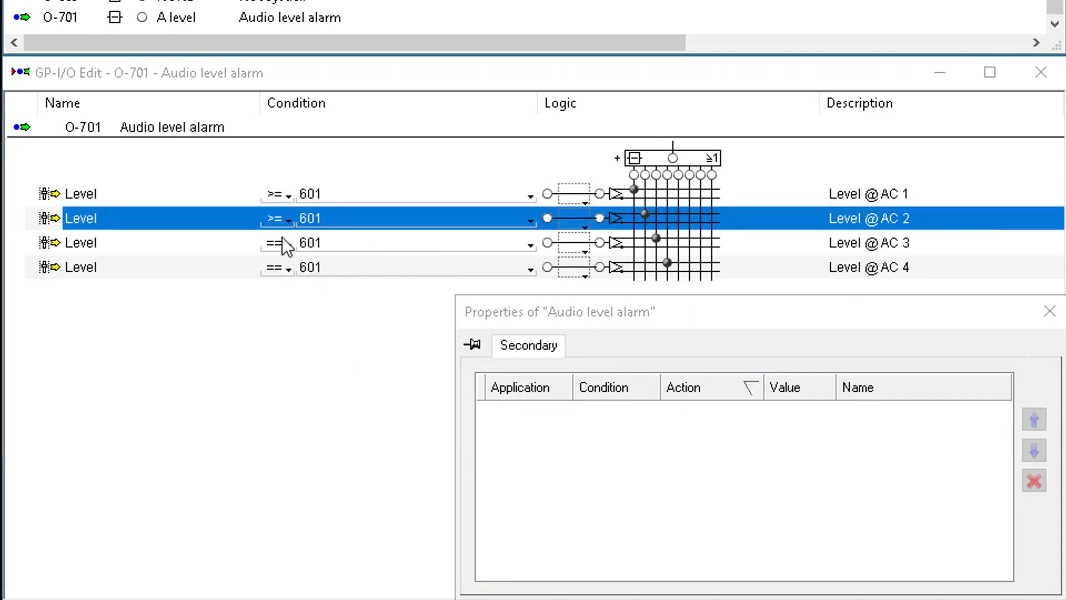
left_click(288, 245)
left_click(343, 378)
left_click(288, 269)
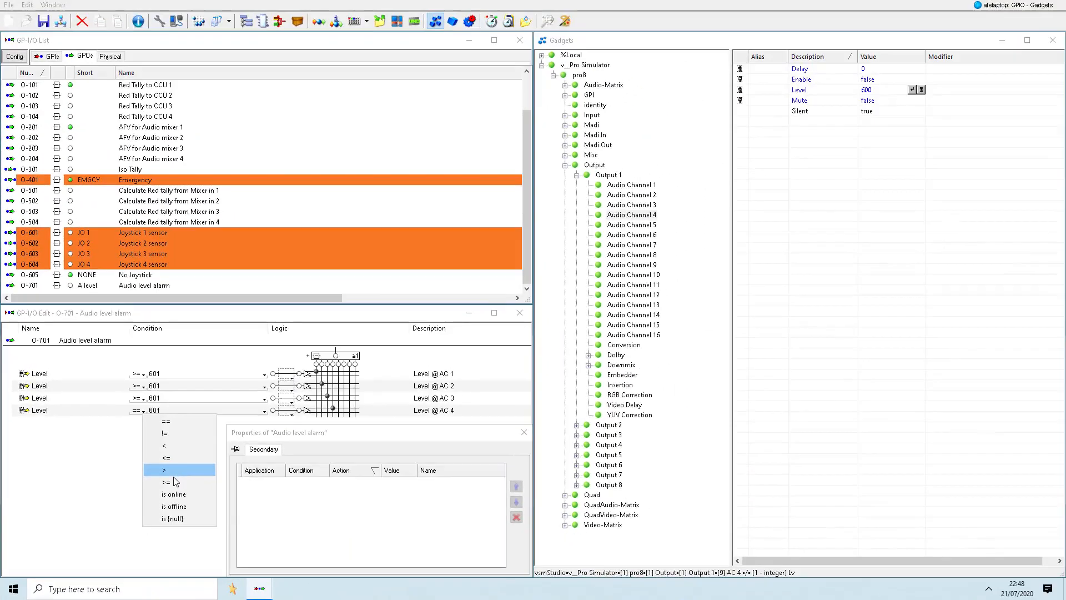
left_click(349, 411)
- Test the alarm by raising and lowering the Level of Output 1's Audio Channel 2 and of Audio Channel 3
left_click(837, 91)
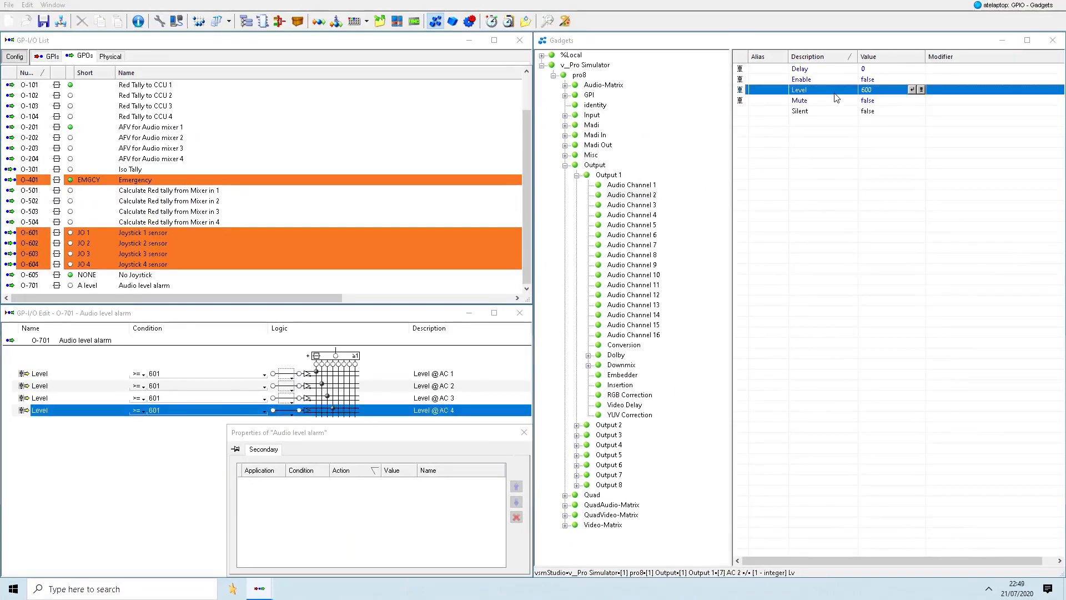
left_click(922, 90)
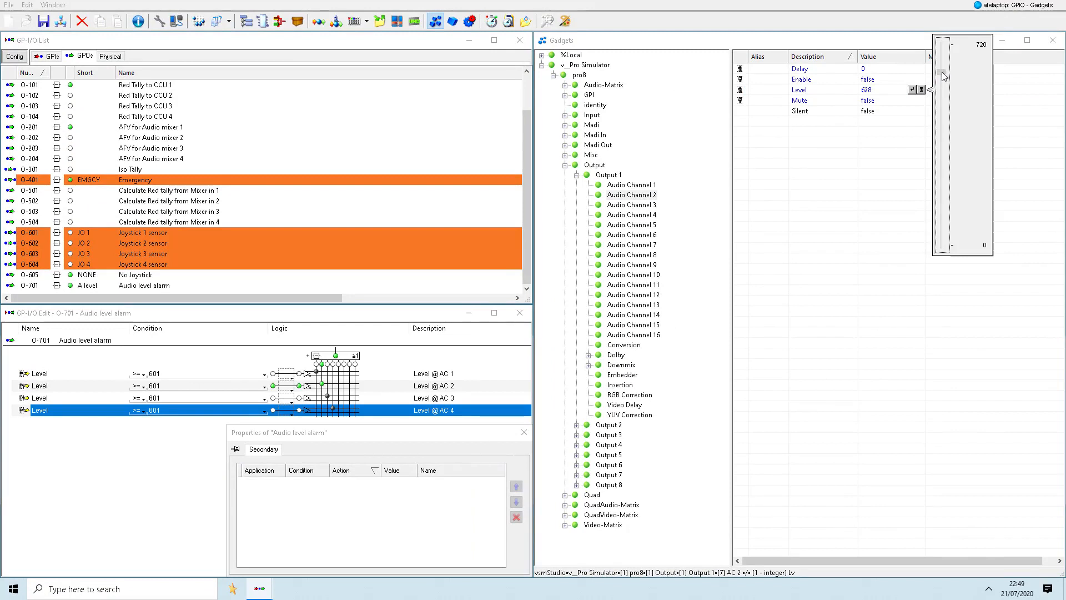
left_click(941, 94)
left_click(658, 205)
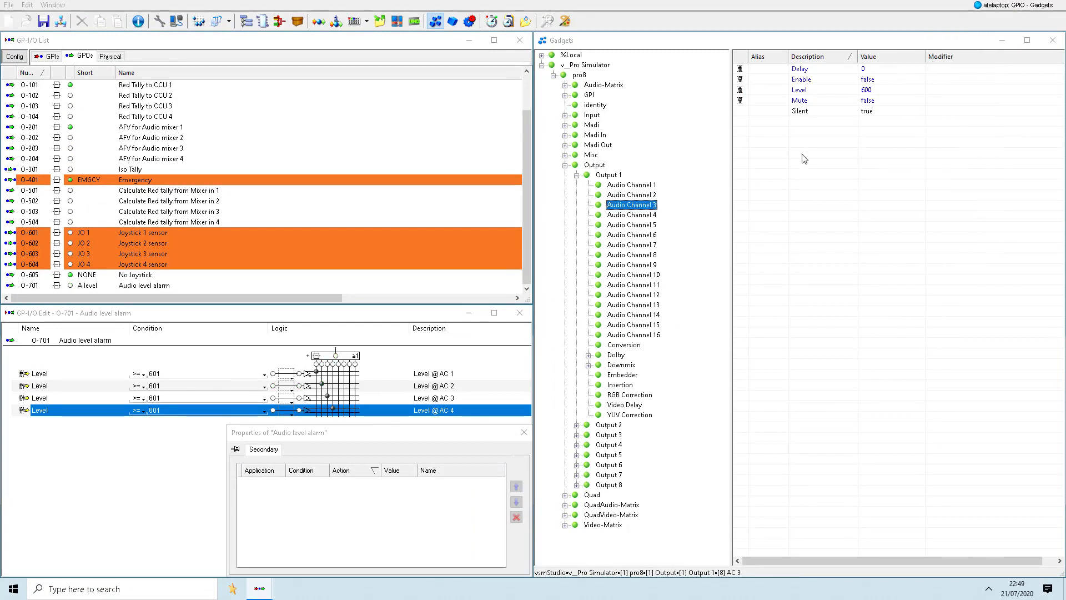
left_click(910, 92)
left_click(921, 90)
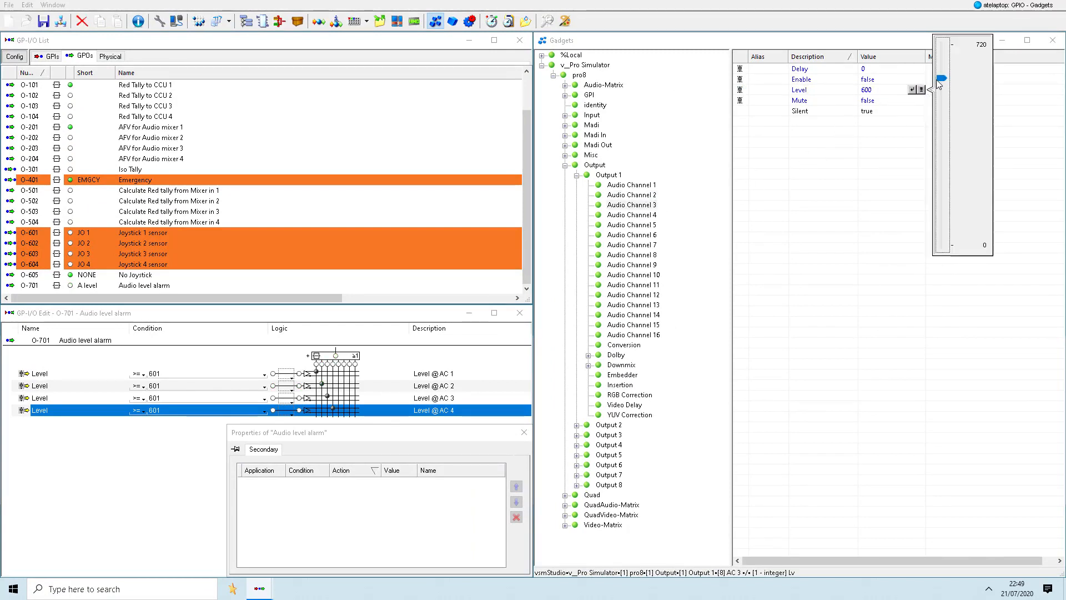
left_click_drag(939, 84, 940, 113)
- Raise the Level of Audio Channel 4 in Output 1 to 656
left_click(651, 215)
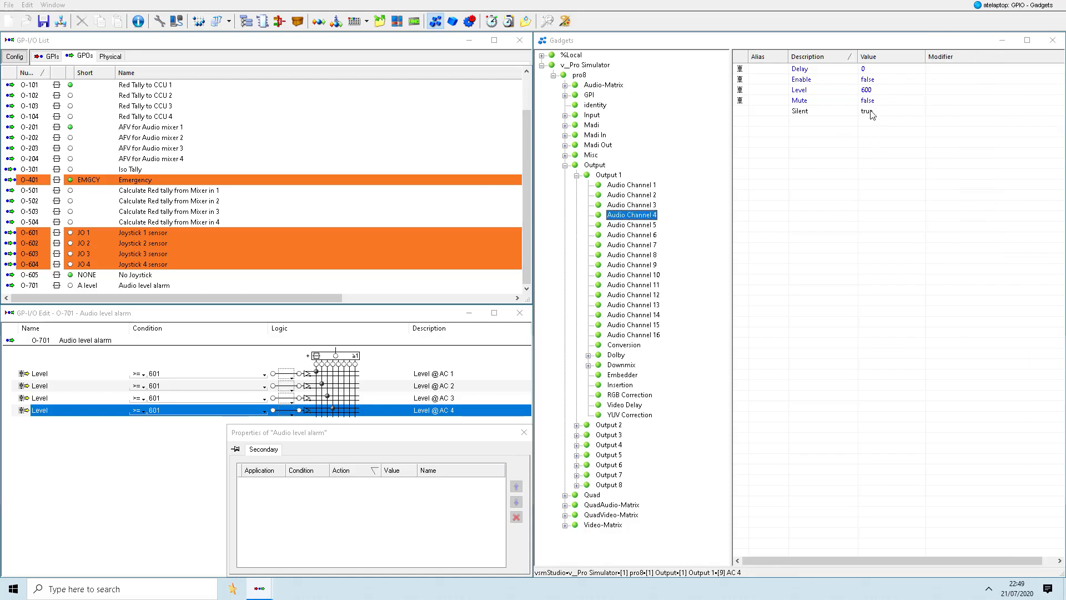
left_click(882, 92)
left_click(922, 90)
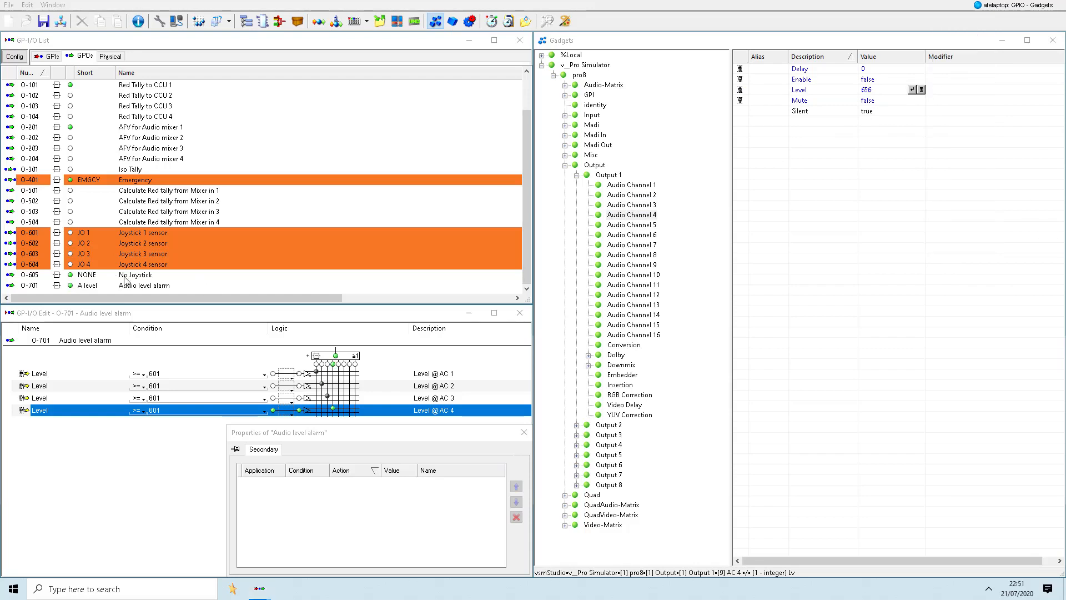
- Create an alarm from the Audio level alarm GPO
left_click(139, 286)
right_click(138, 287)
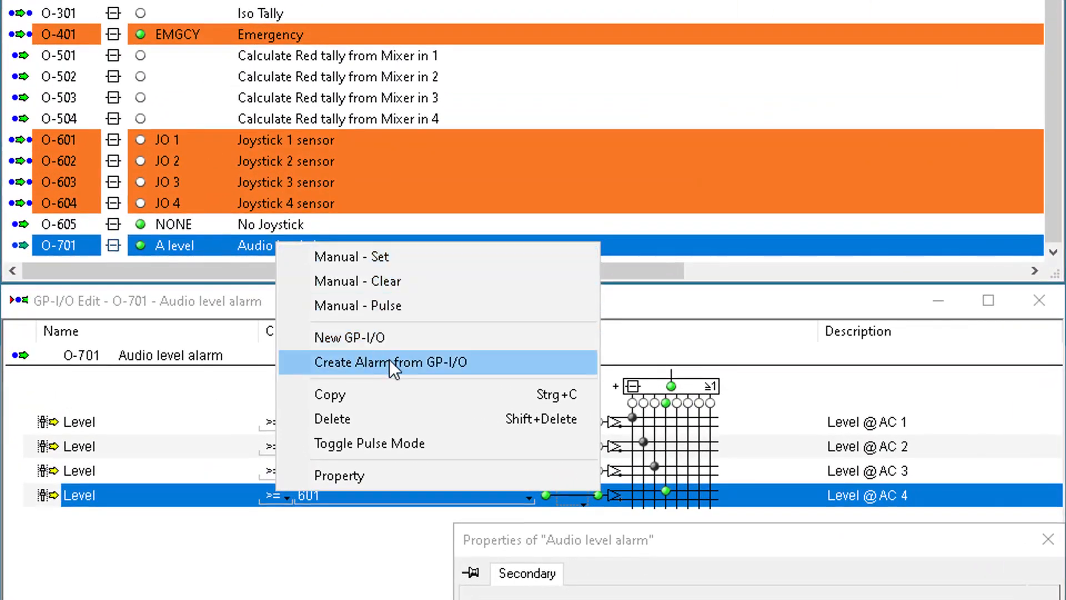
left_click(390, 362)
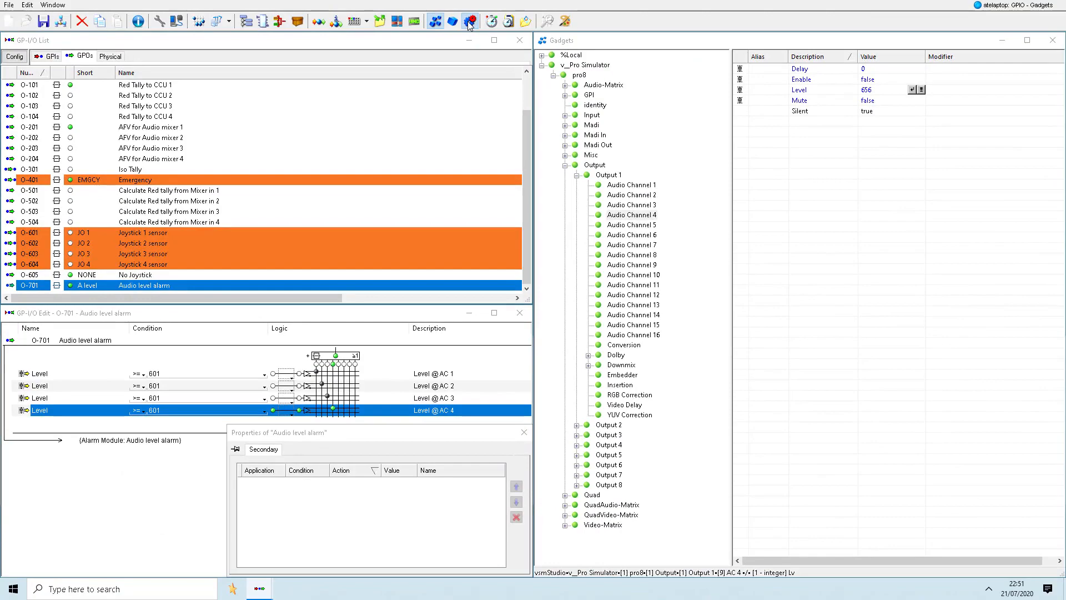
- Create two GPOs starting at number 801 from the name enumeration {HD,SD}
right_click(352, 235)
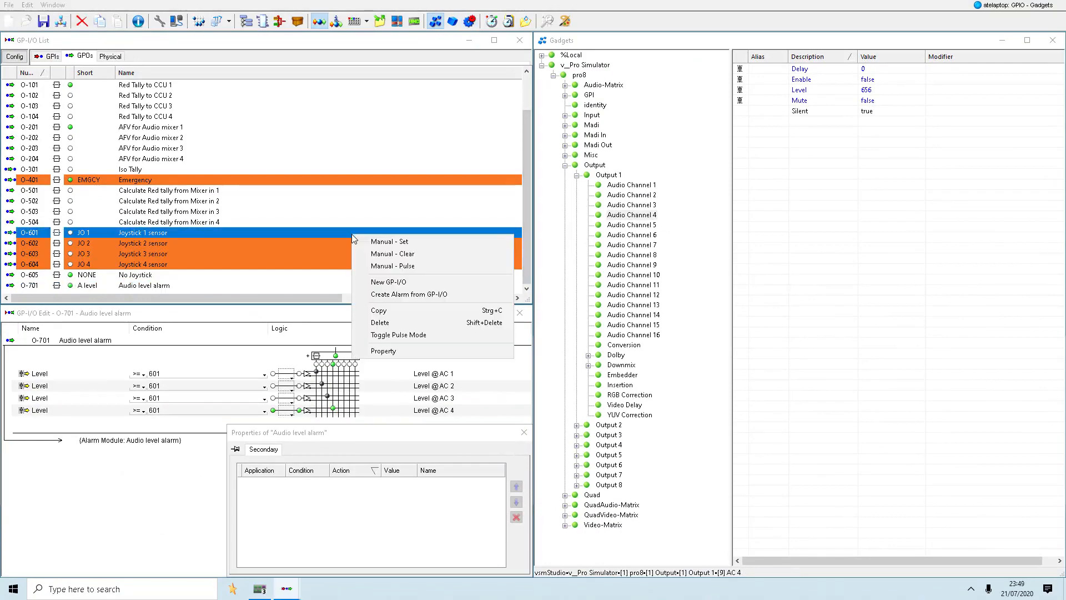
left_click(389, 282)
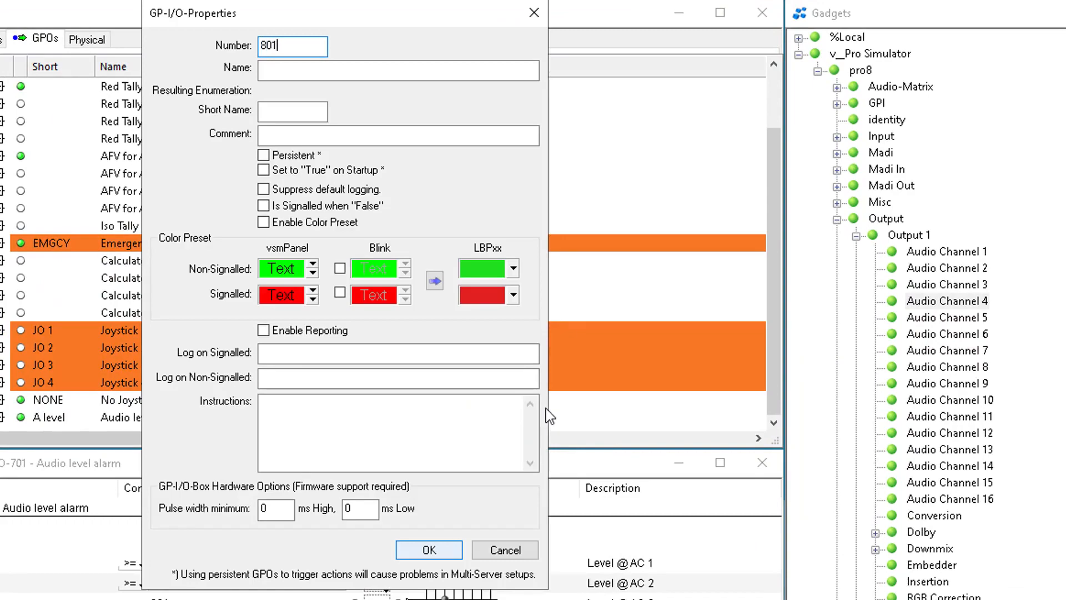
key("Tab")
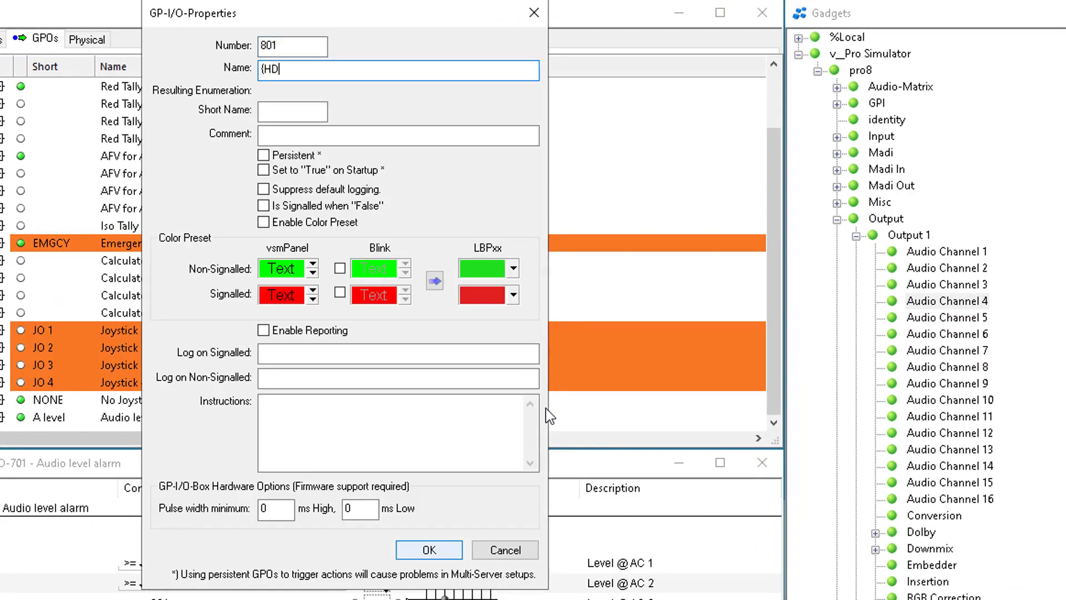
type("{HD,SD}")
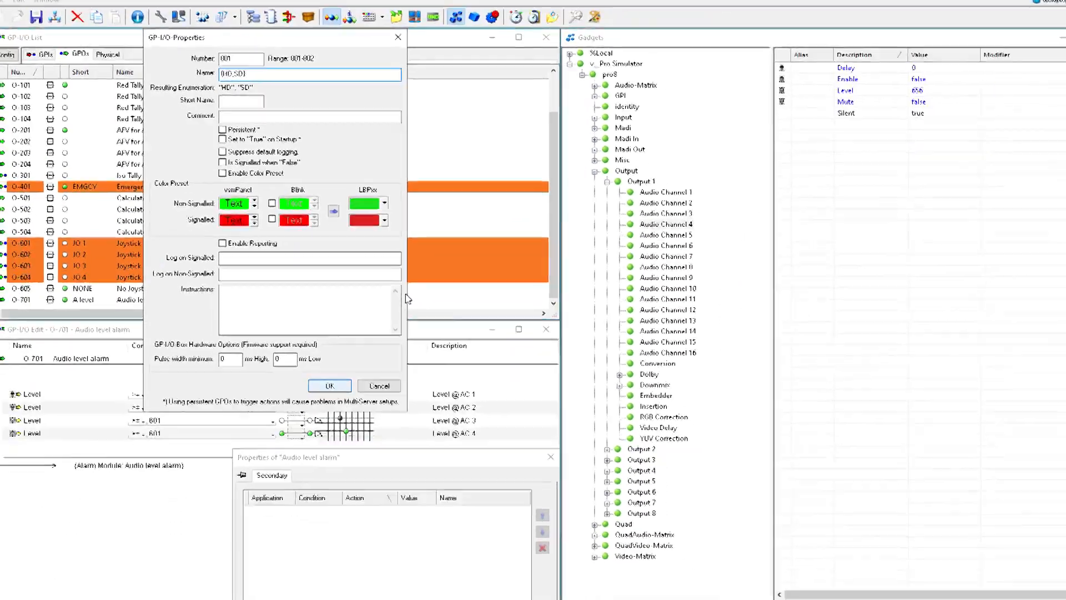
key("Return")
- Open the GPIO panel in the panel editor and add a new page named Format
left_click(354, 23)
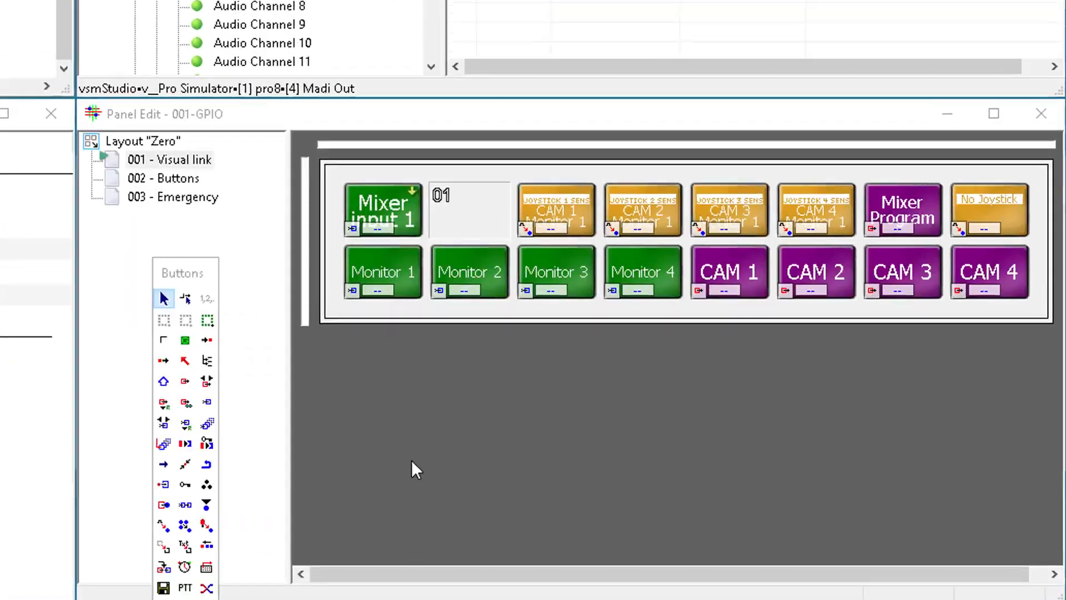
left_click(152, 132)
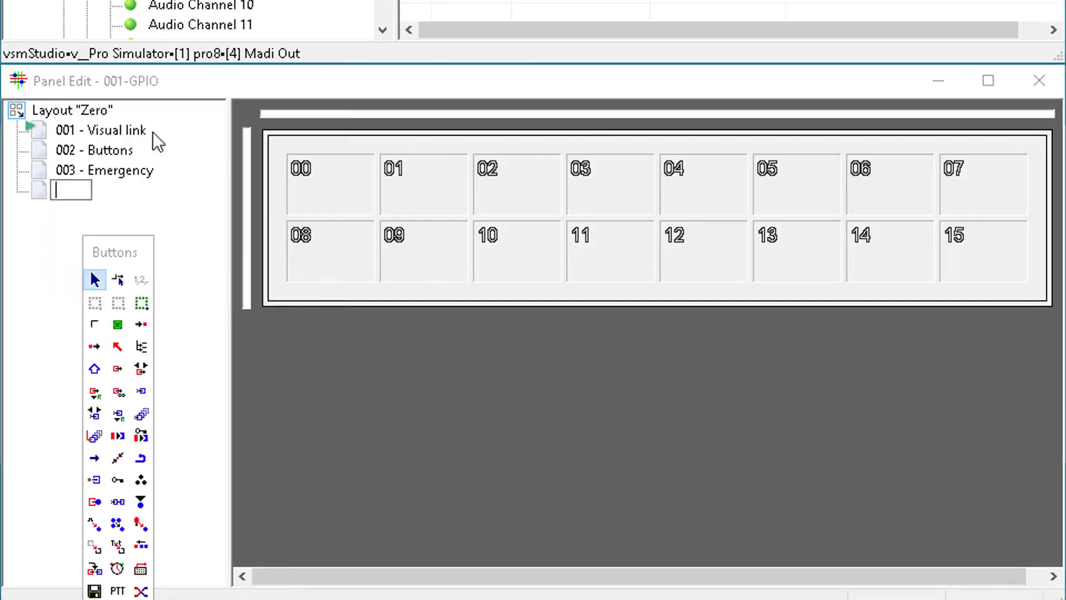
type("Format")
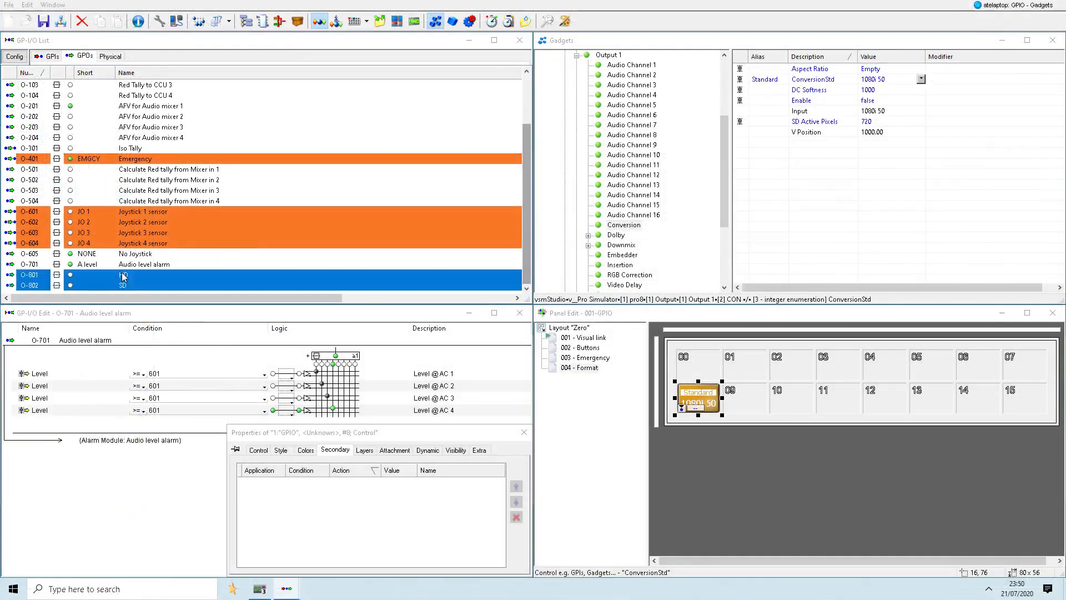
- Place the HD and SD GPOs as control buttons in slots 00 and 01 of the Format page and select the HD button
left_click_drag(124, 276, 698, 363)
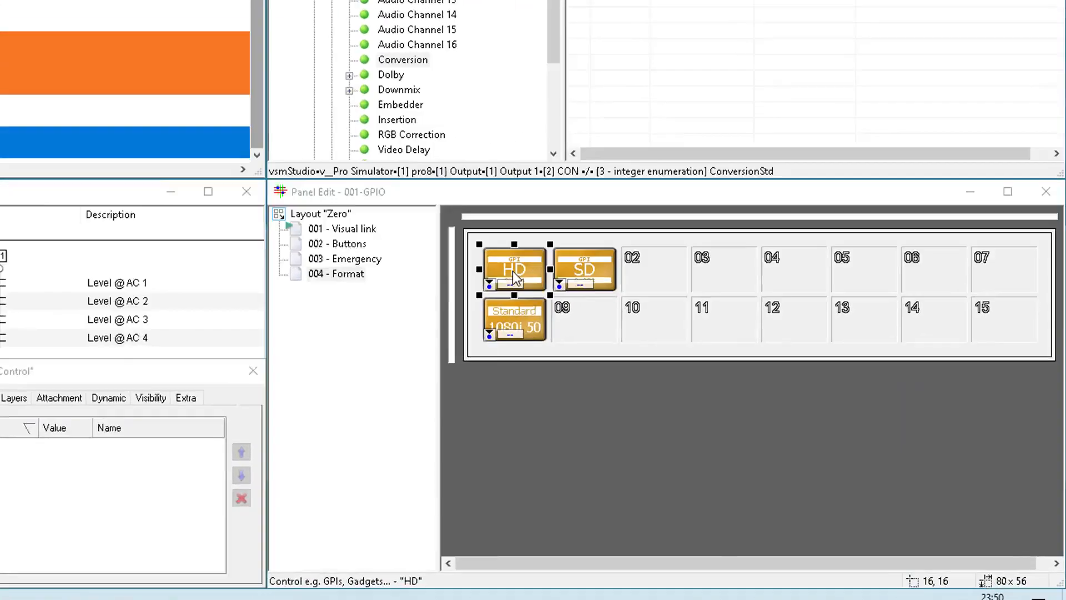
left_click(697, 364)
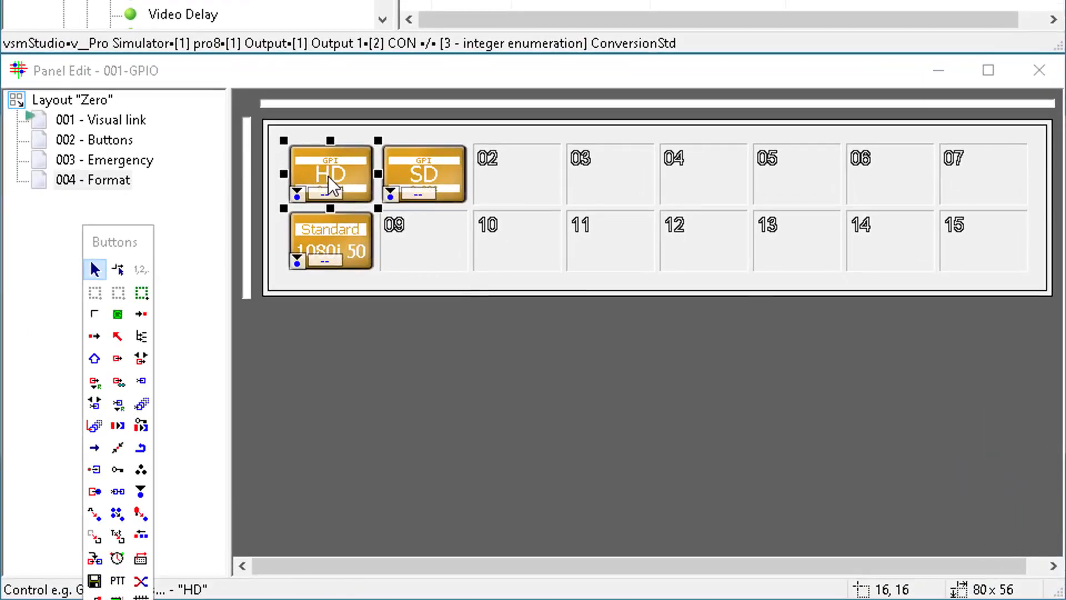
- Draw a button group around the HD and SD buttons on the Format page
left_click(142, 293)
left_click_drag(274, 131, 490, 221)
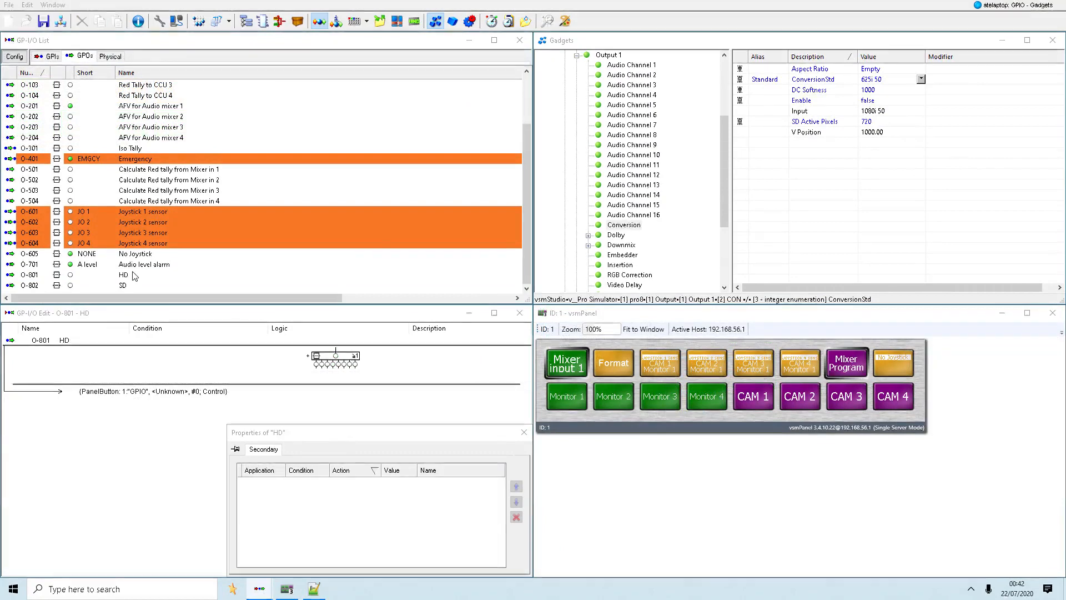
- Assign the ConversionStd parameter to both the HD and SD GPOs and set the SD action's condition to True
left_click_drag(813, 79, 411, 476)
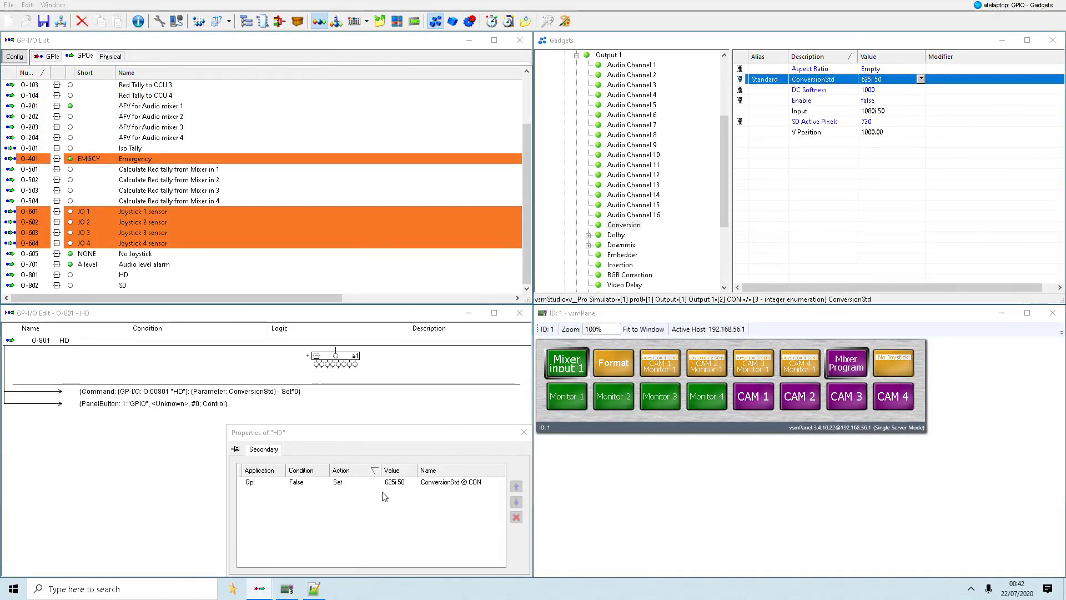
left_click(121, 286)
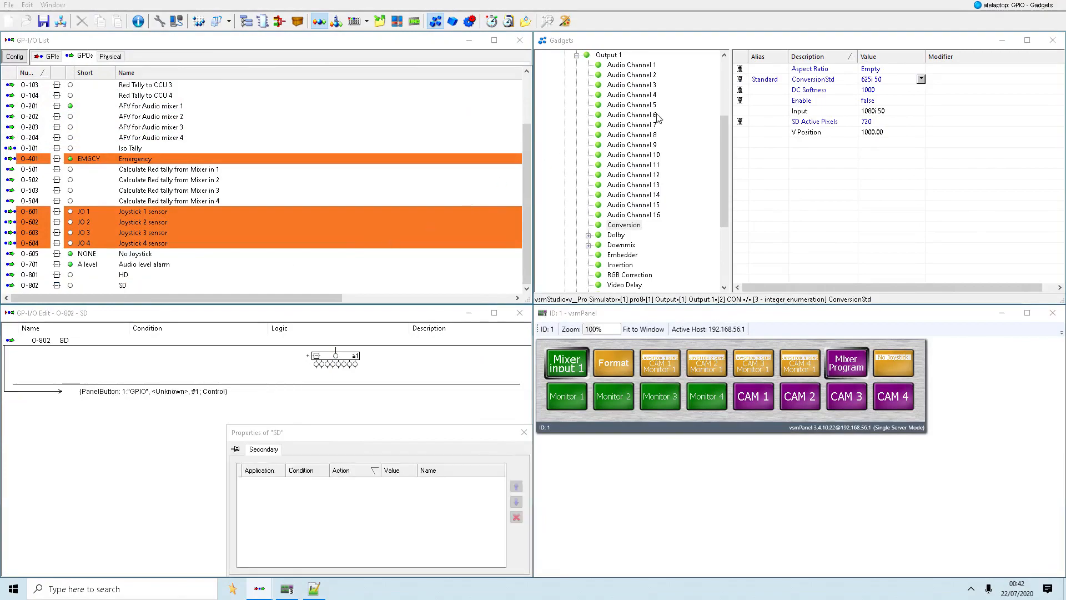
left_click_drag(788, 79, 312, 497)
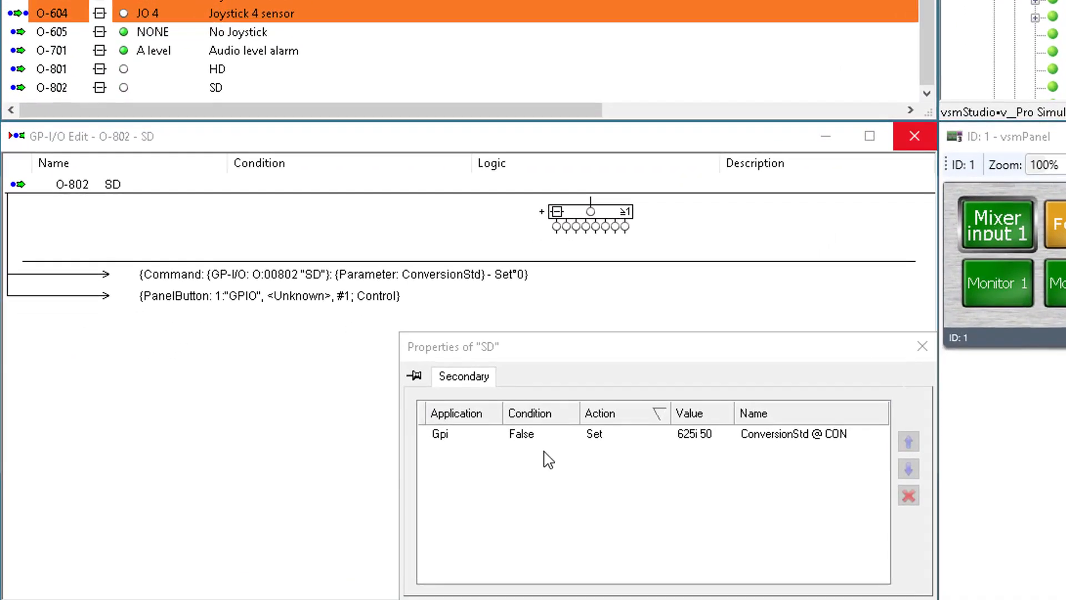
left_click(572, 433)
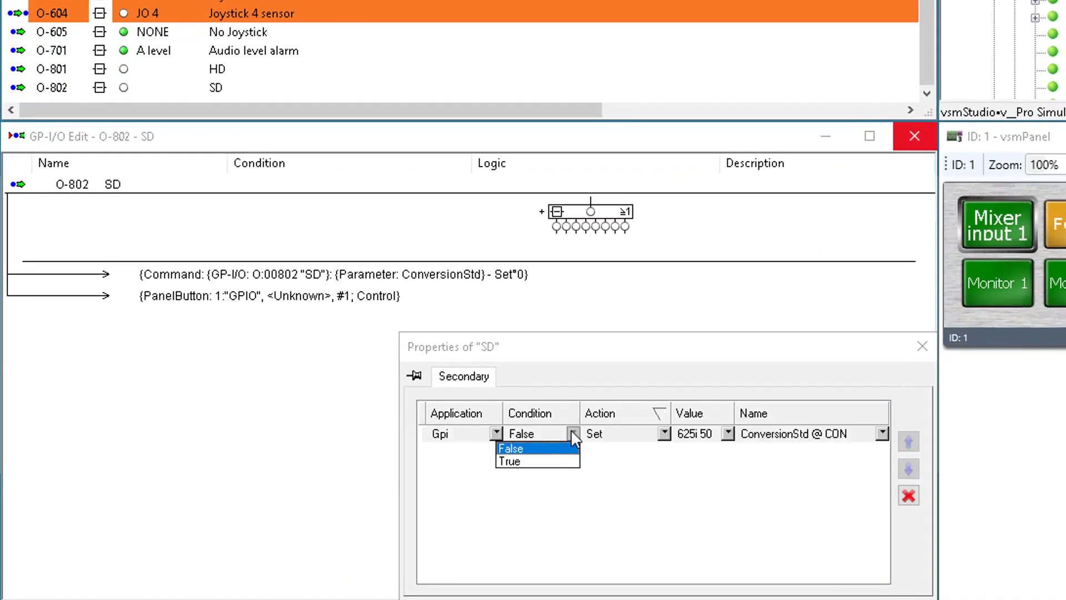
left_click(549, 460)
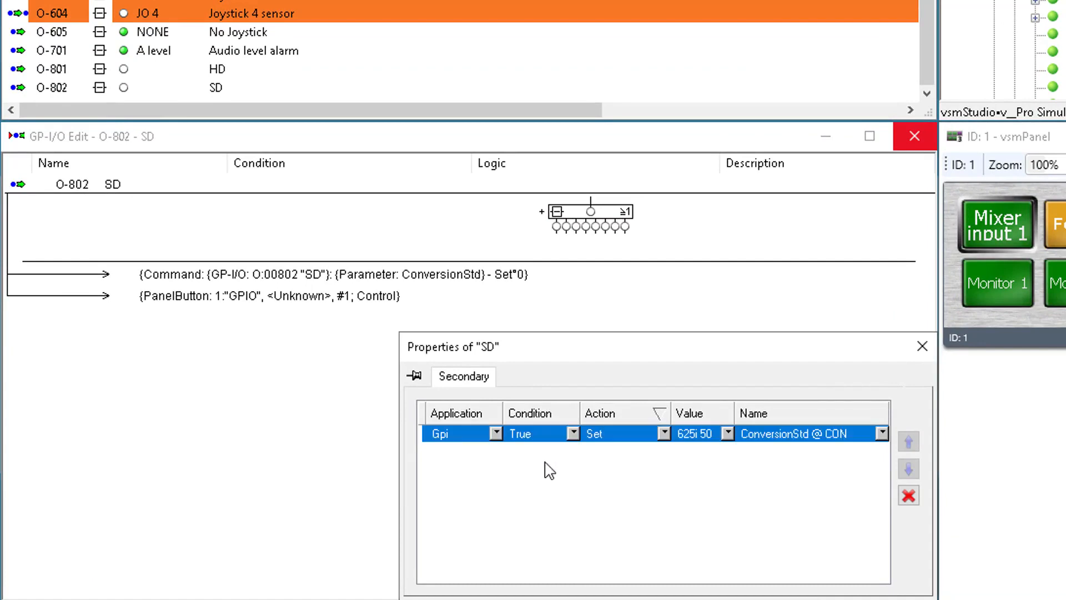
- Set the HD GPO's ConversionStd action to condition True and value 1080i 50
left_click(218, 68)
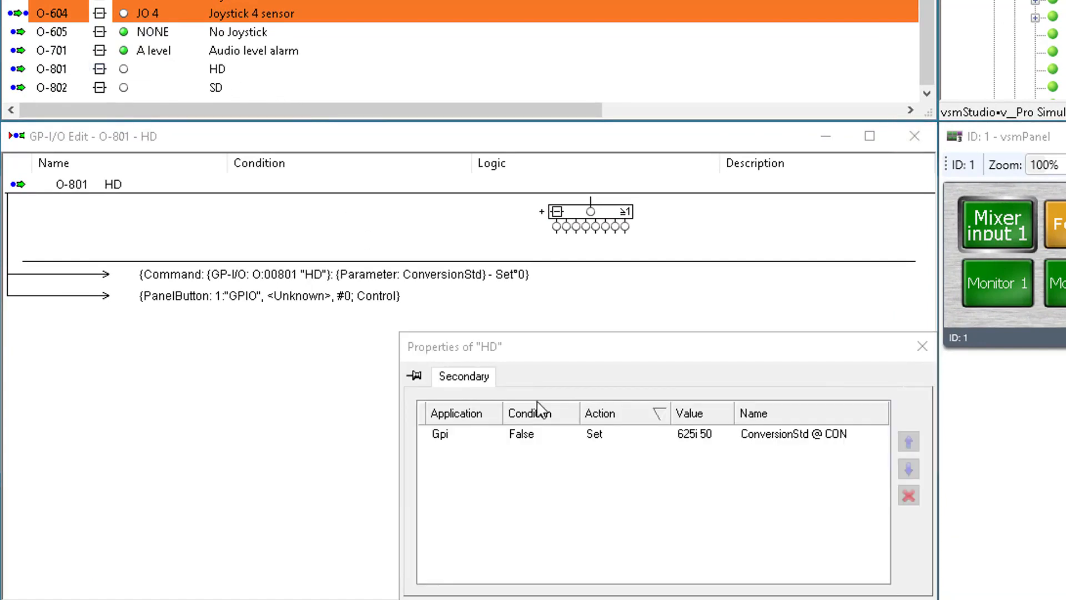
left_click(567, 437)
left_click(572, 433)
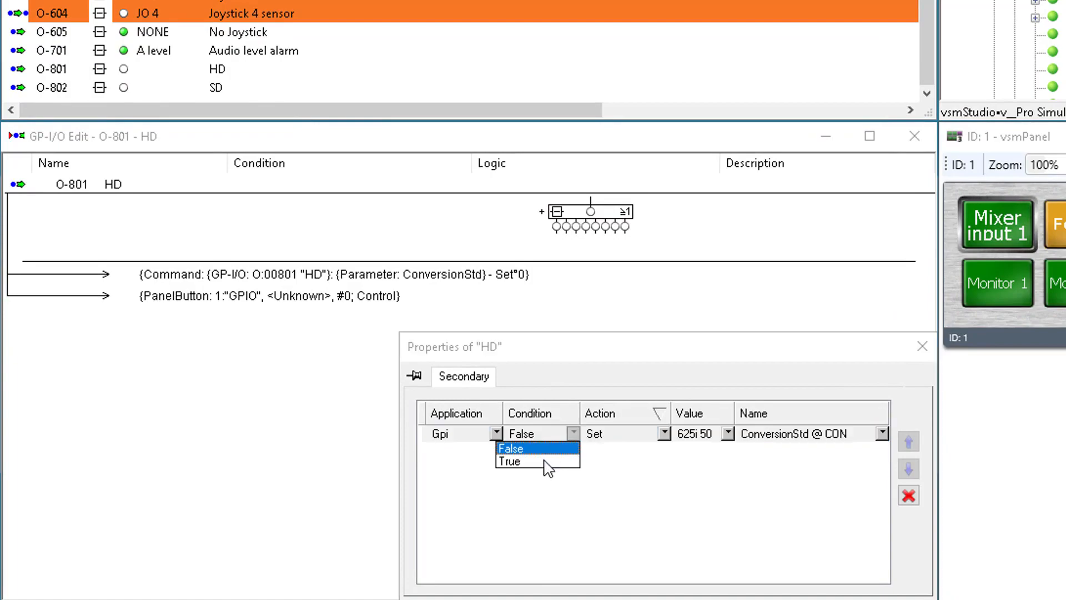
left_click(548, 460)
left_click(728, 433)
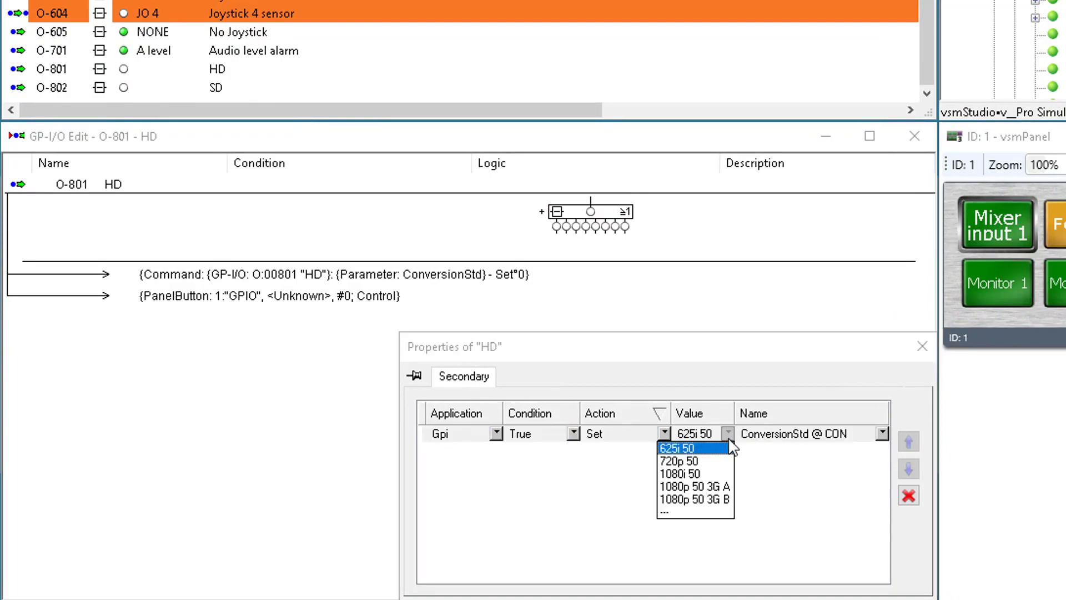
left_click(698, 481)
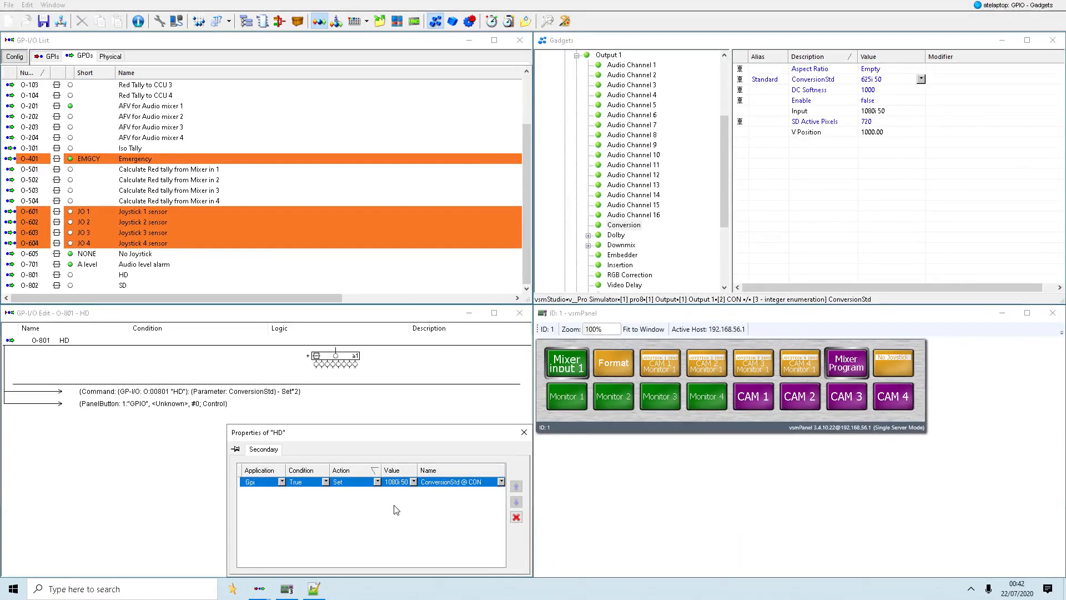
- Open the Format page on the live panel and test switching the conversion standard between SD and HD, finishing on HD
left_click(608, 359)
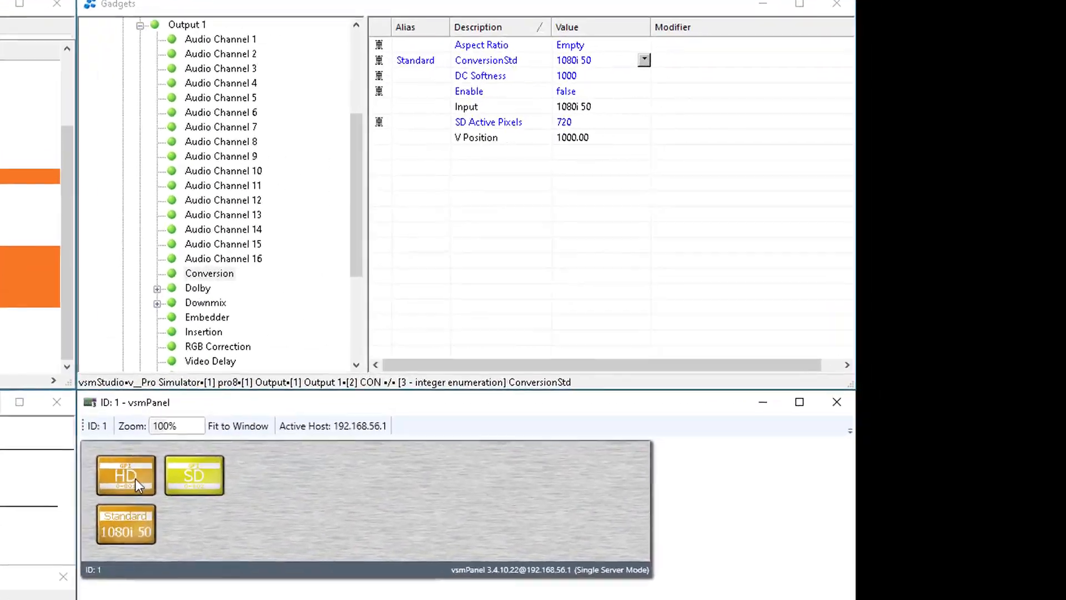
left_click(130, 483)
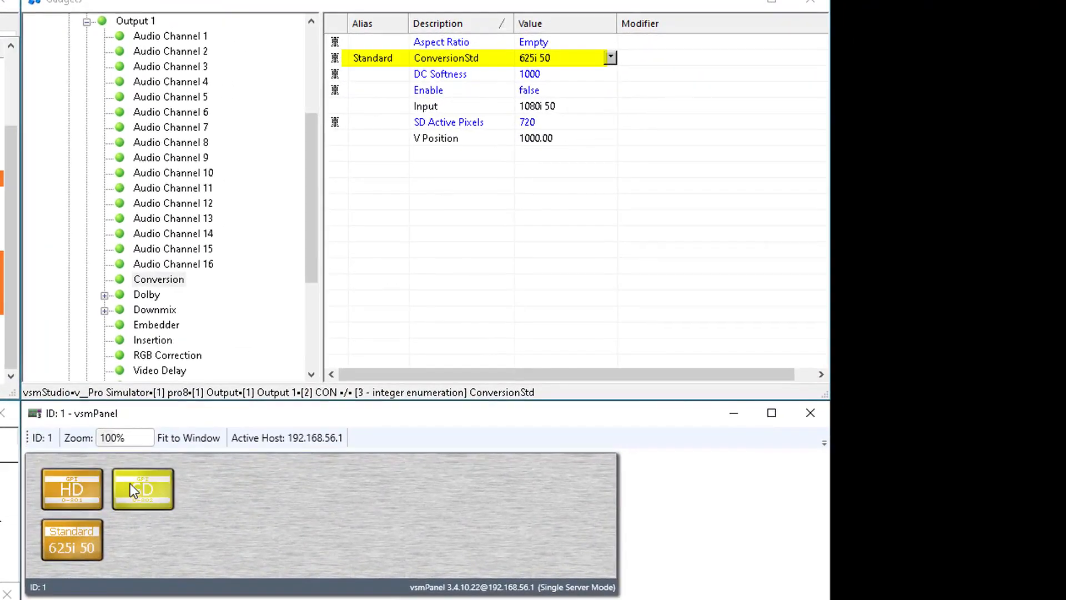
left_click(97, 489)
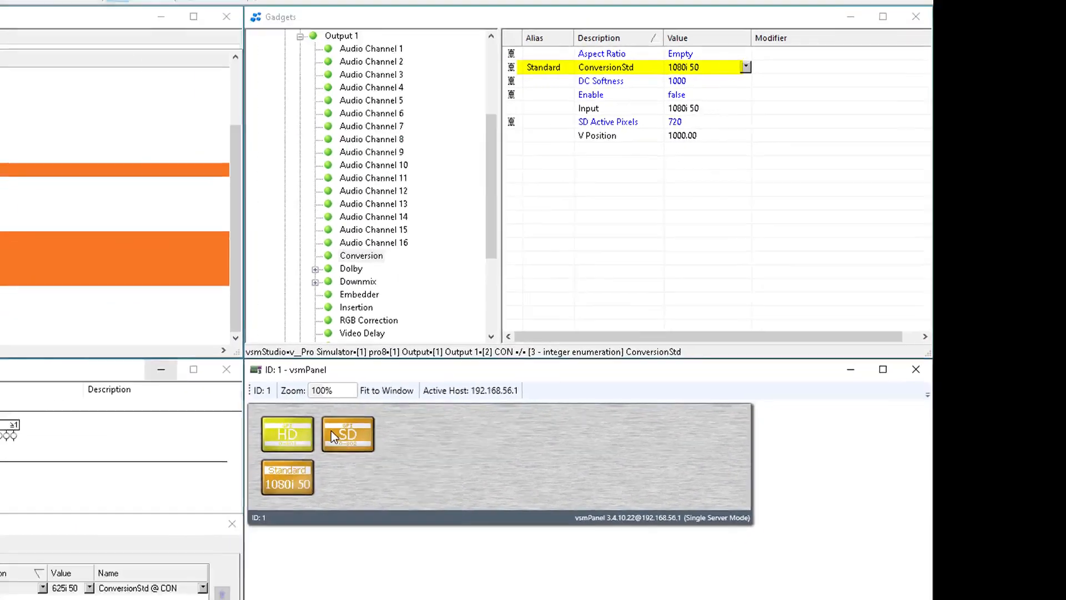
left_click(123, 489)
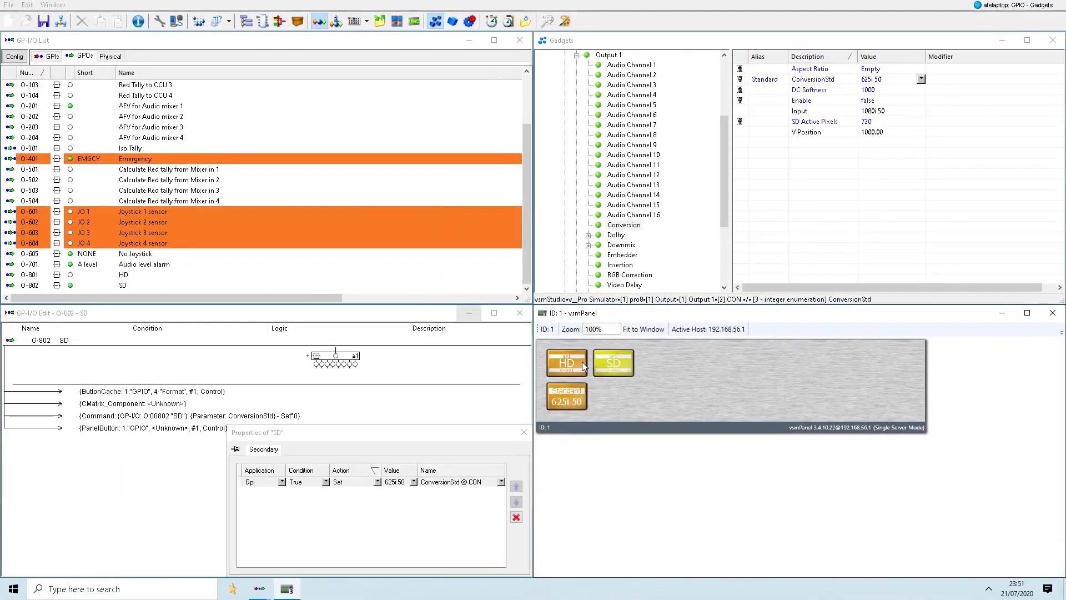
left_click(573, 365)
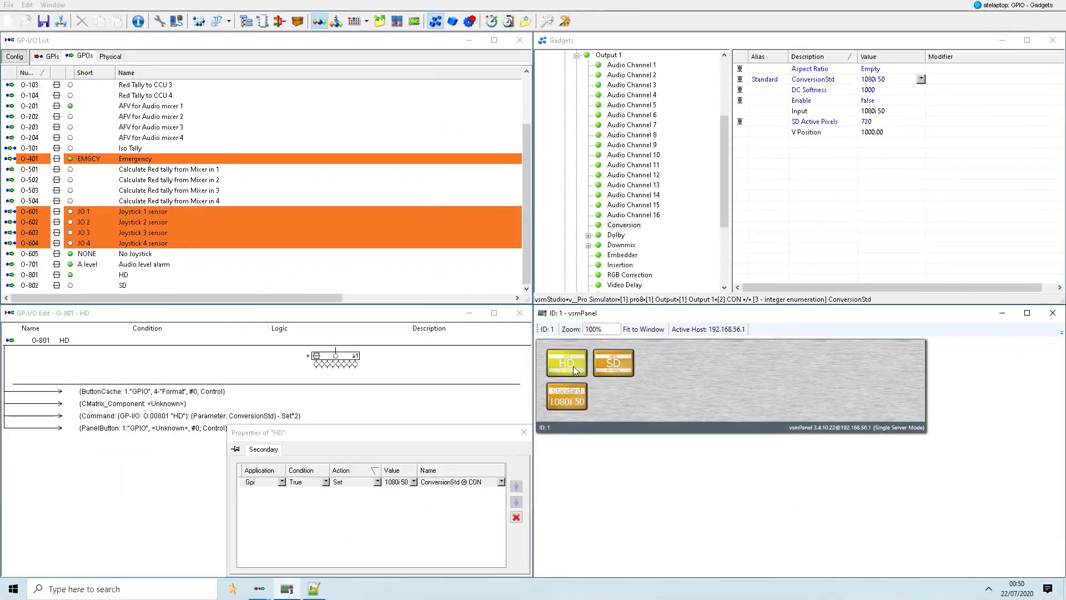
- Open the properties of the Physical GPI out 1 GPO
scroll(194, 123, "up", 2)
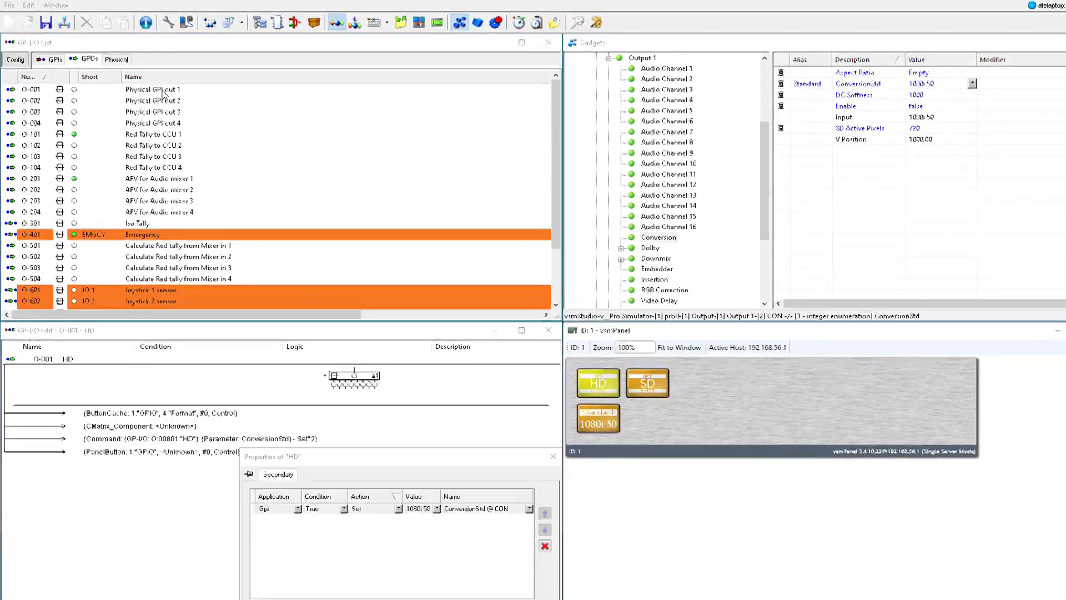
left_click(150, 86)
right_click(149, 85)
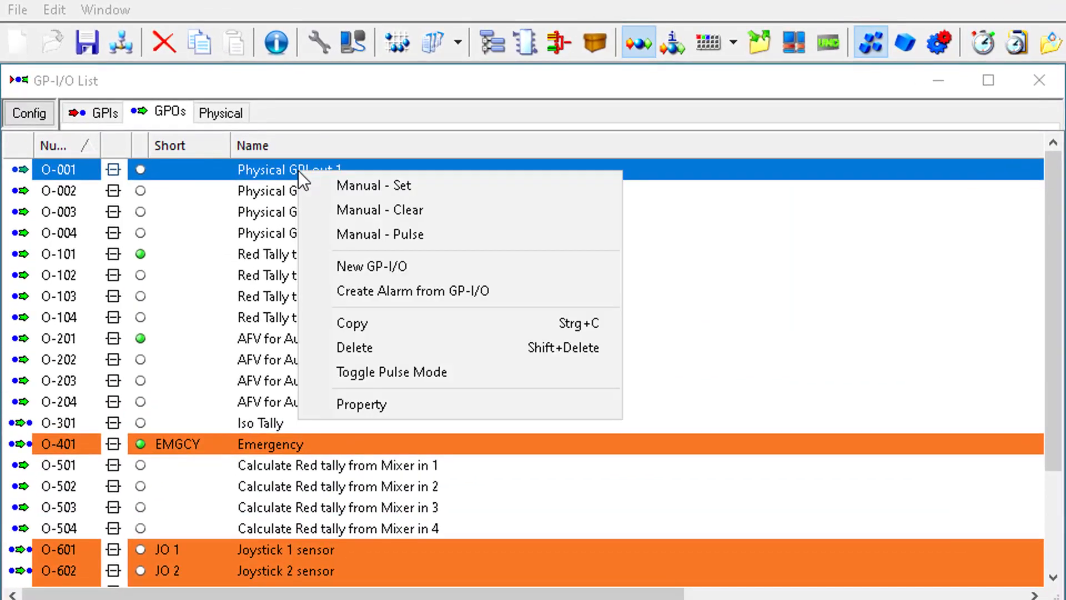
left_click(434, 396)
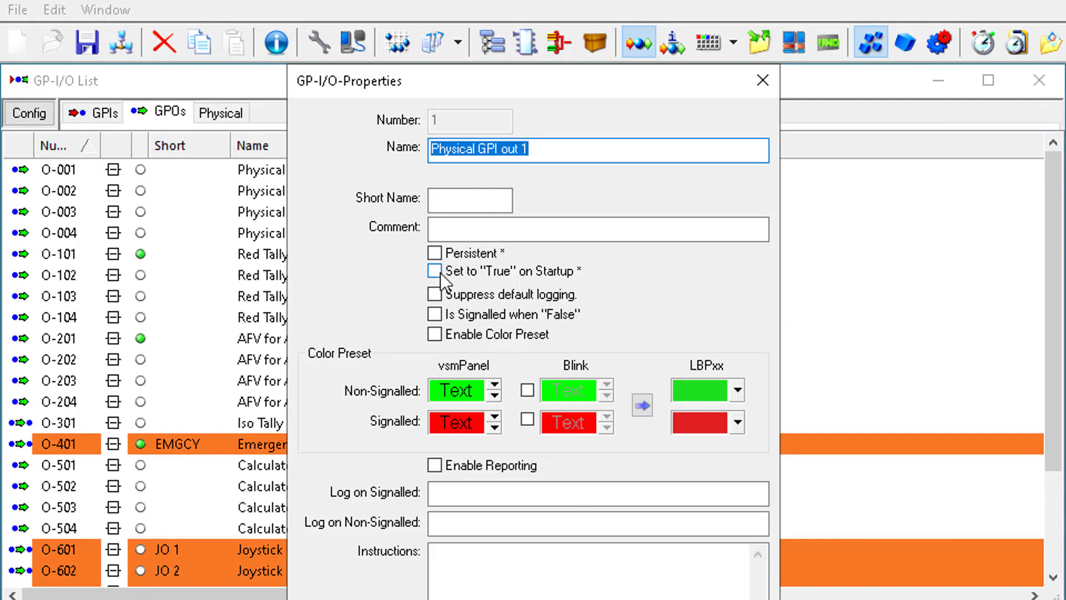
- Try the Persistent and Set to "True" on Startup options for Physical GPI out 1, alone and combined
left_click(438, 255)
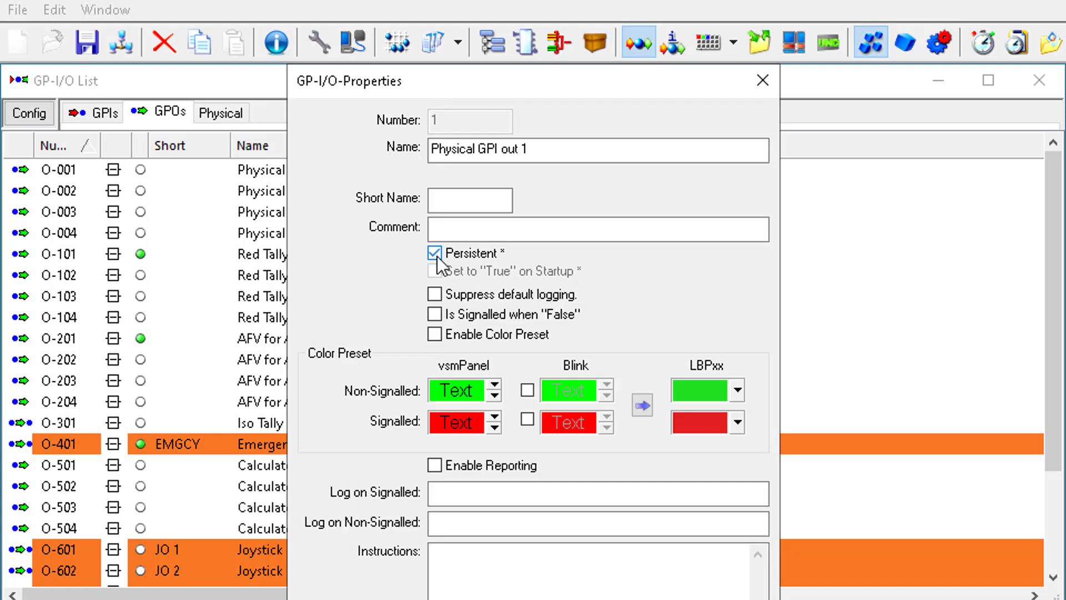
left_click(437, 254)
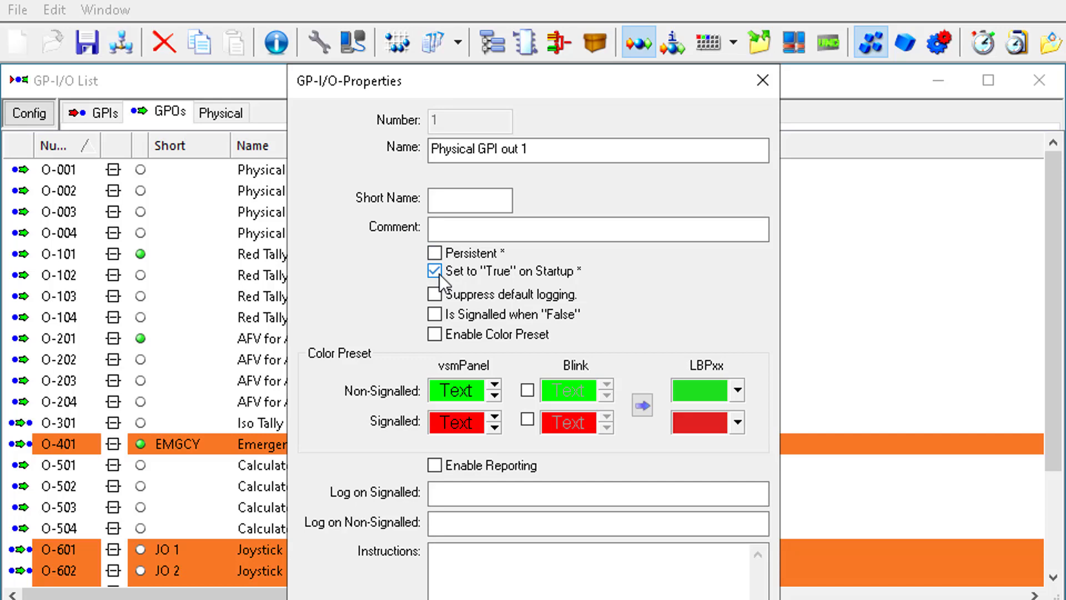
left_click(436, 254)
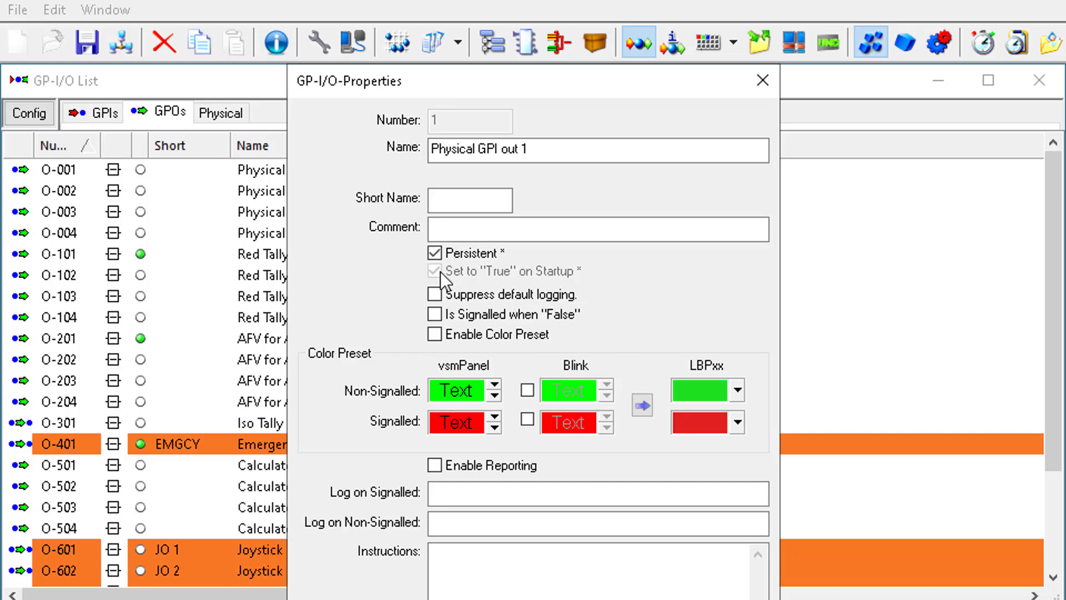
left_click(436, 254)
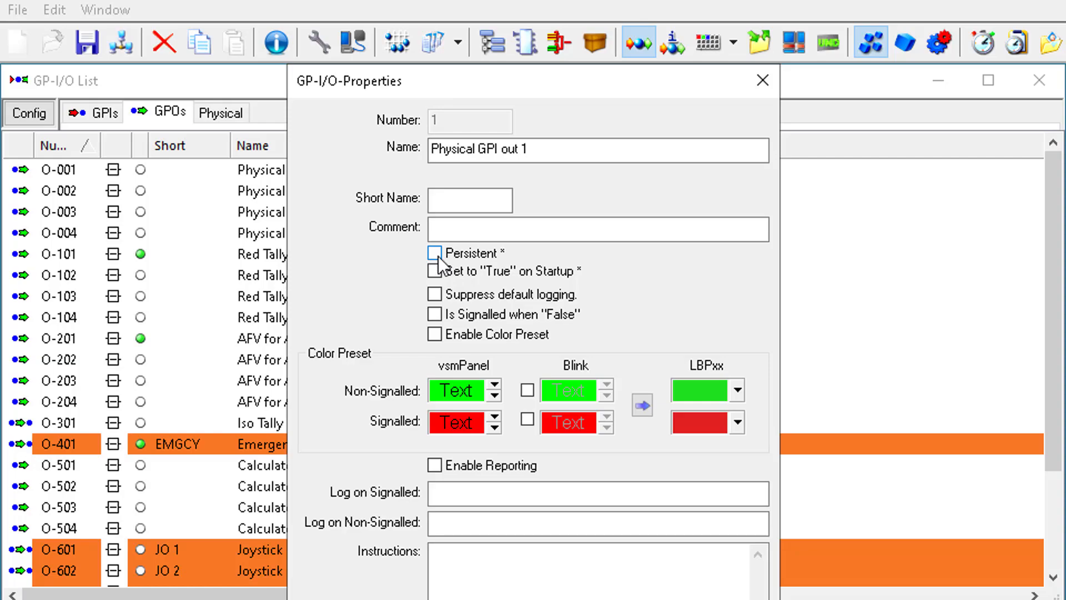